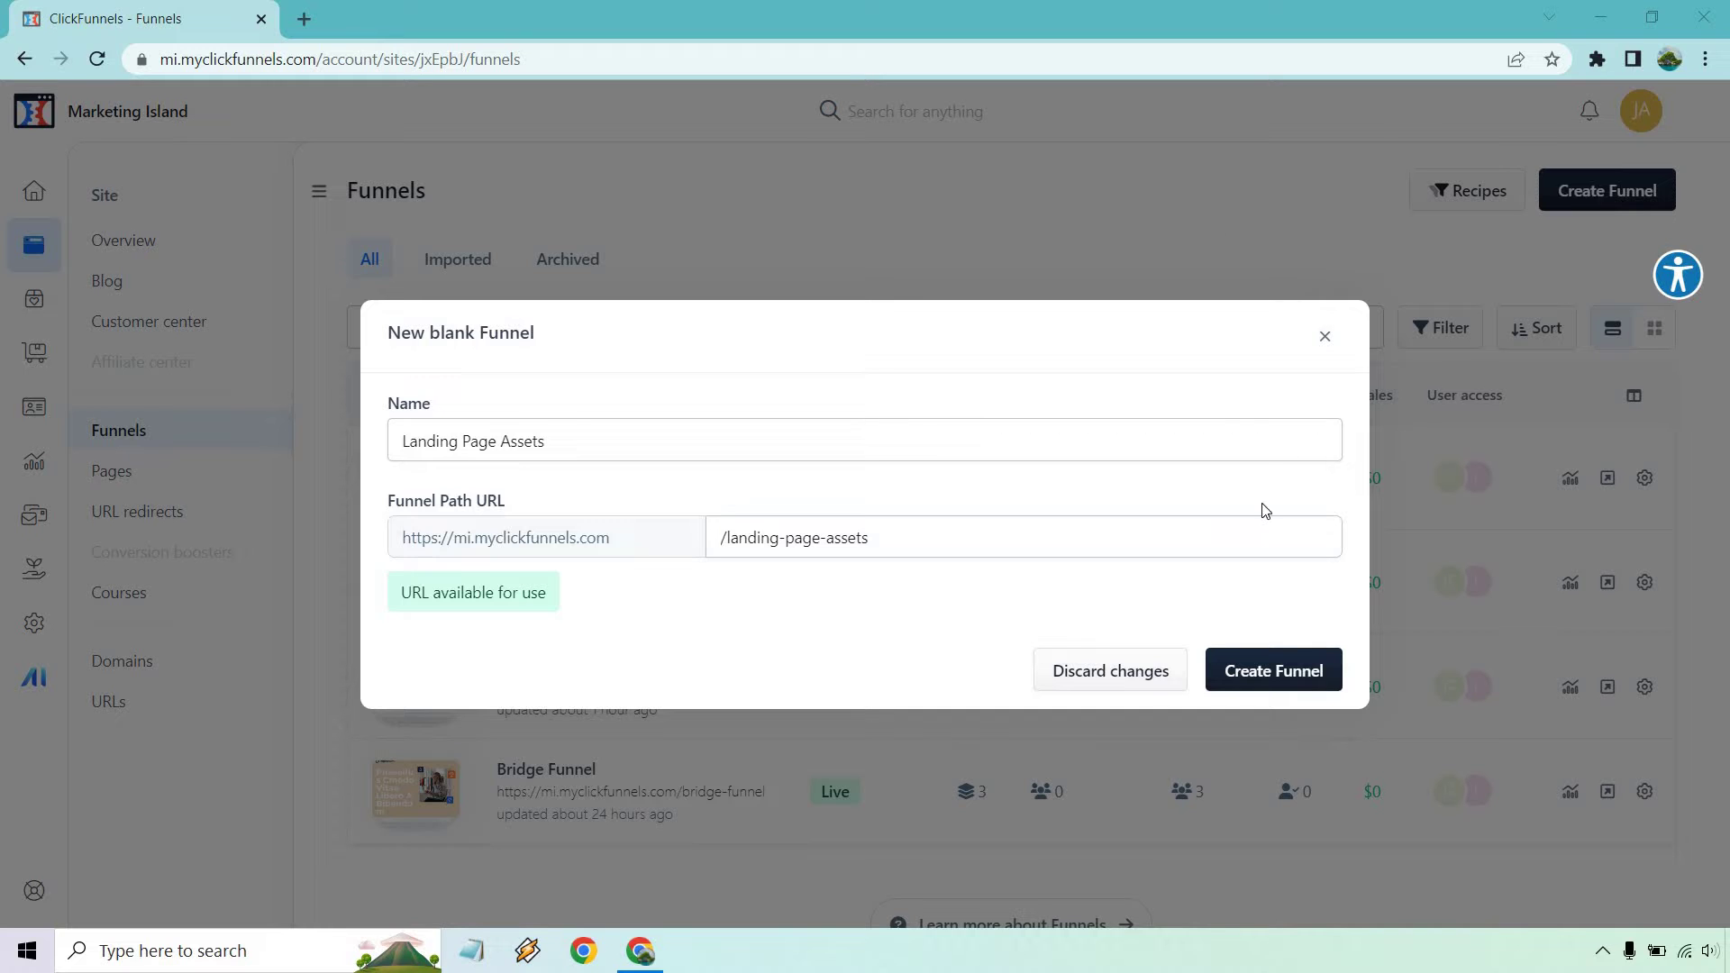
Confirm the blank funnel named 'Landing Page Assets' at the /landing-page-assets path.
click(1296, 669)
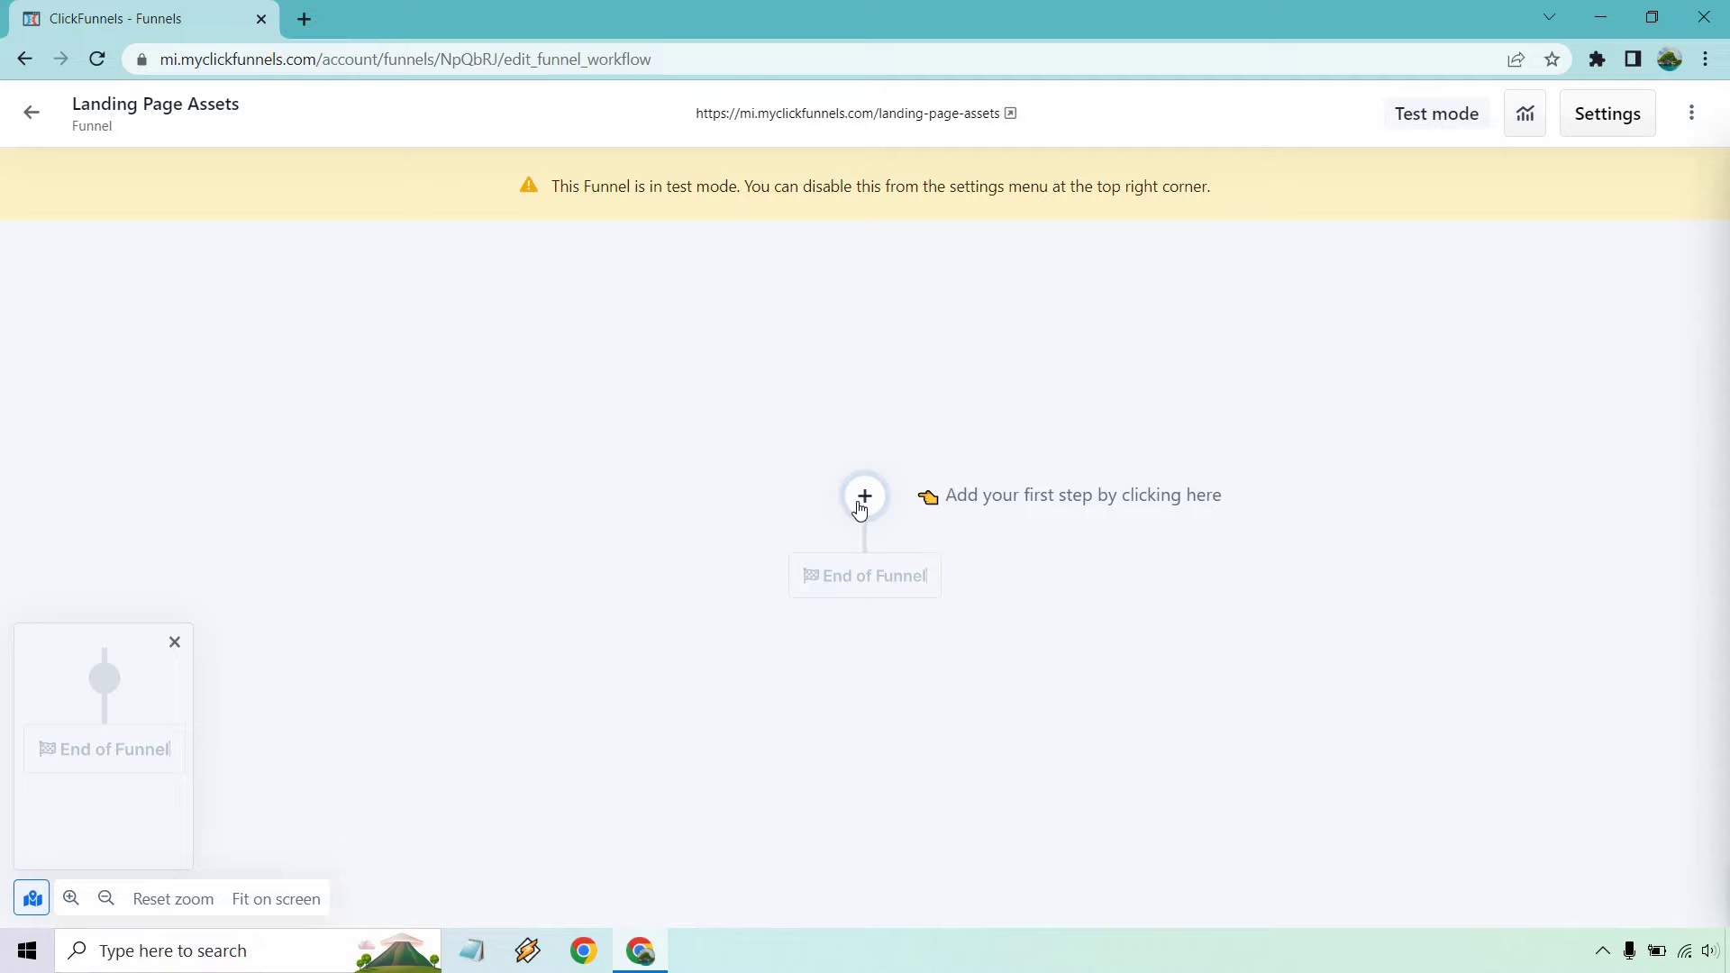
Start a brand-new blank page as the funnel's first step.
click(860, 505)
click(1427, 242)
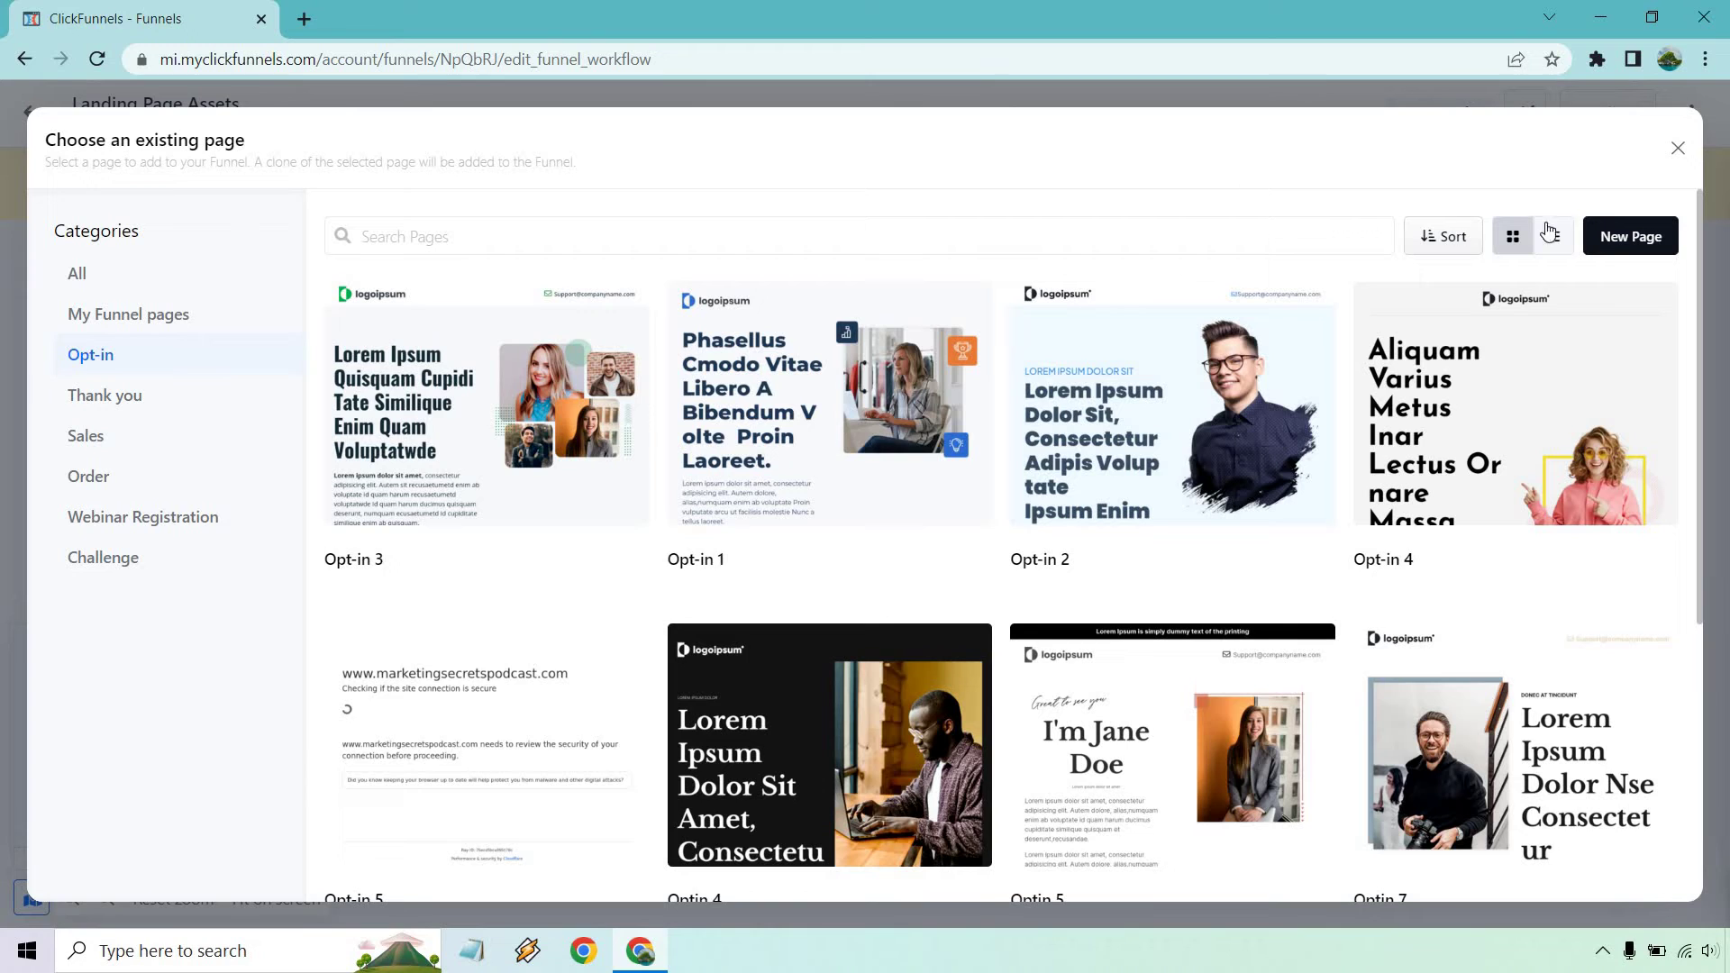
click(1620, 243)
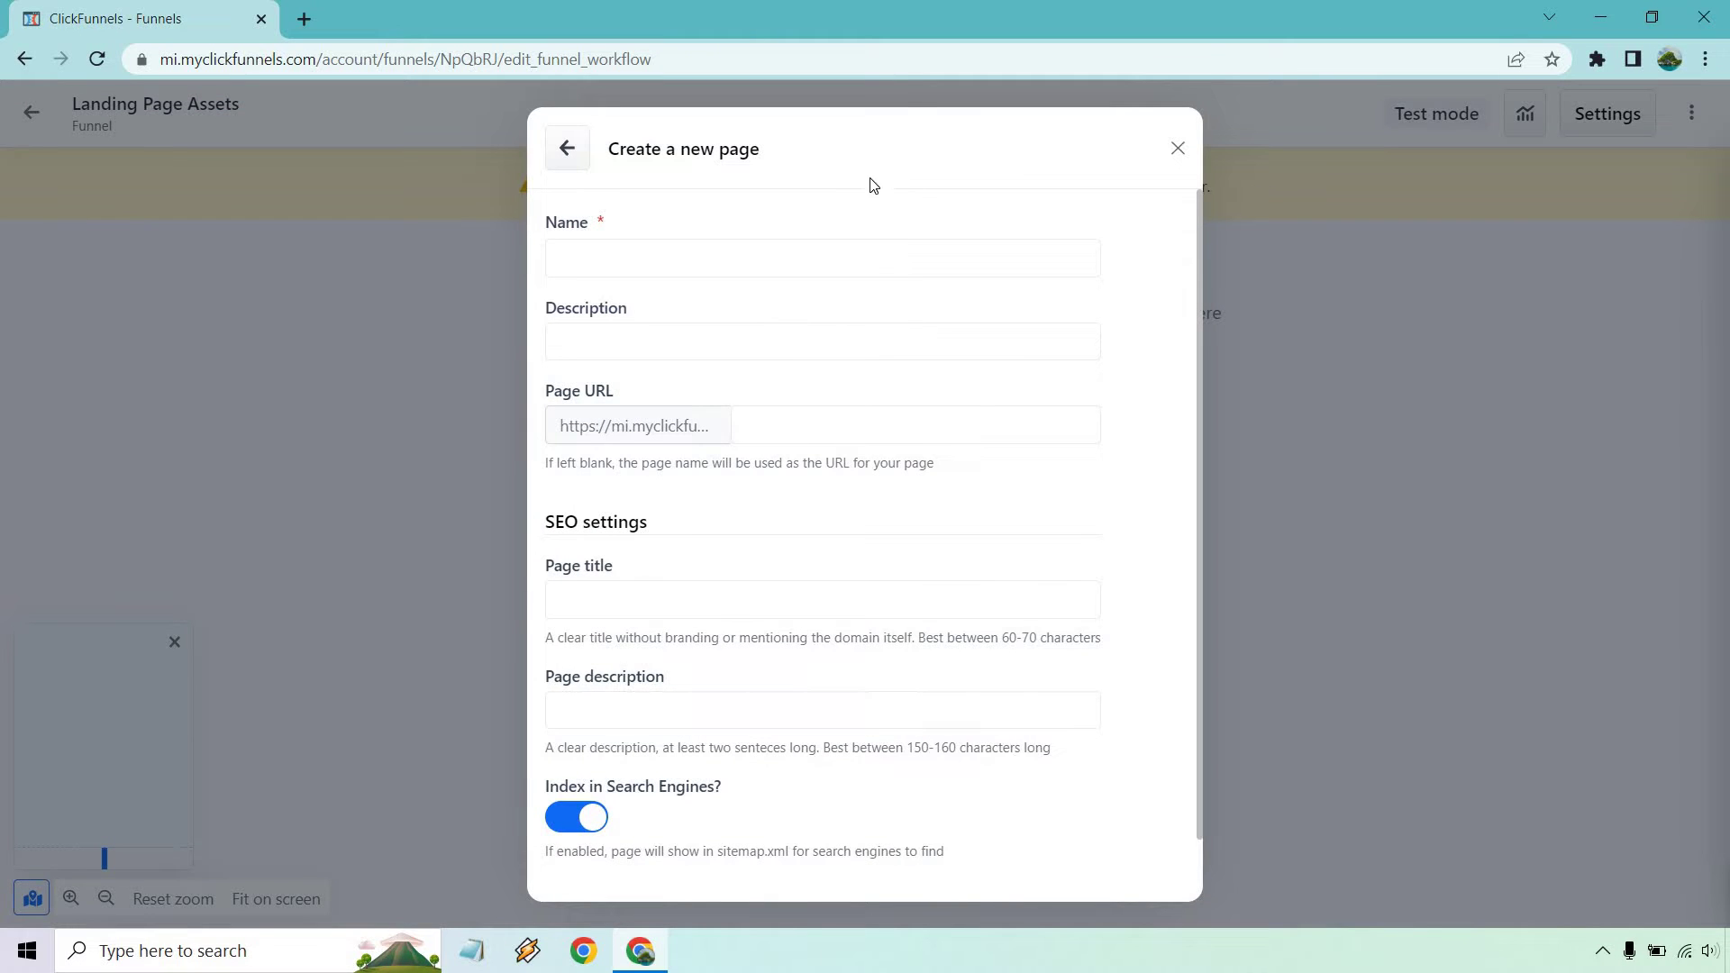
Name the page 'Landing Assets', create it, and open it in the page editor.
click(728, 262)
text(Landing Assets)
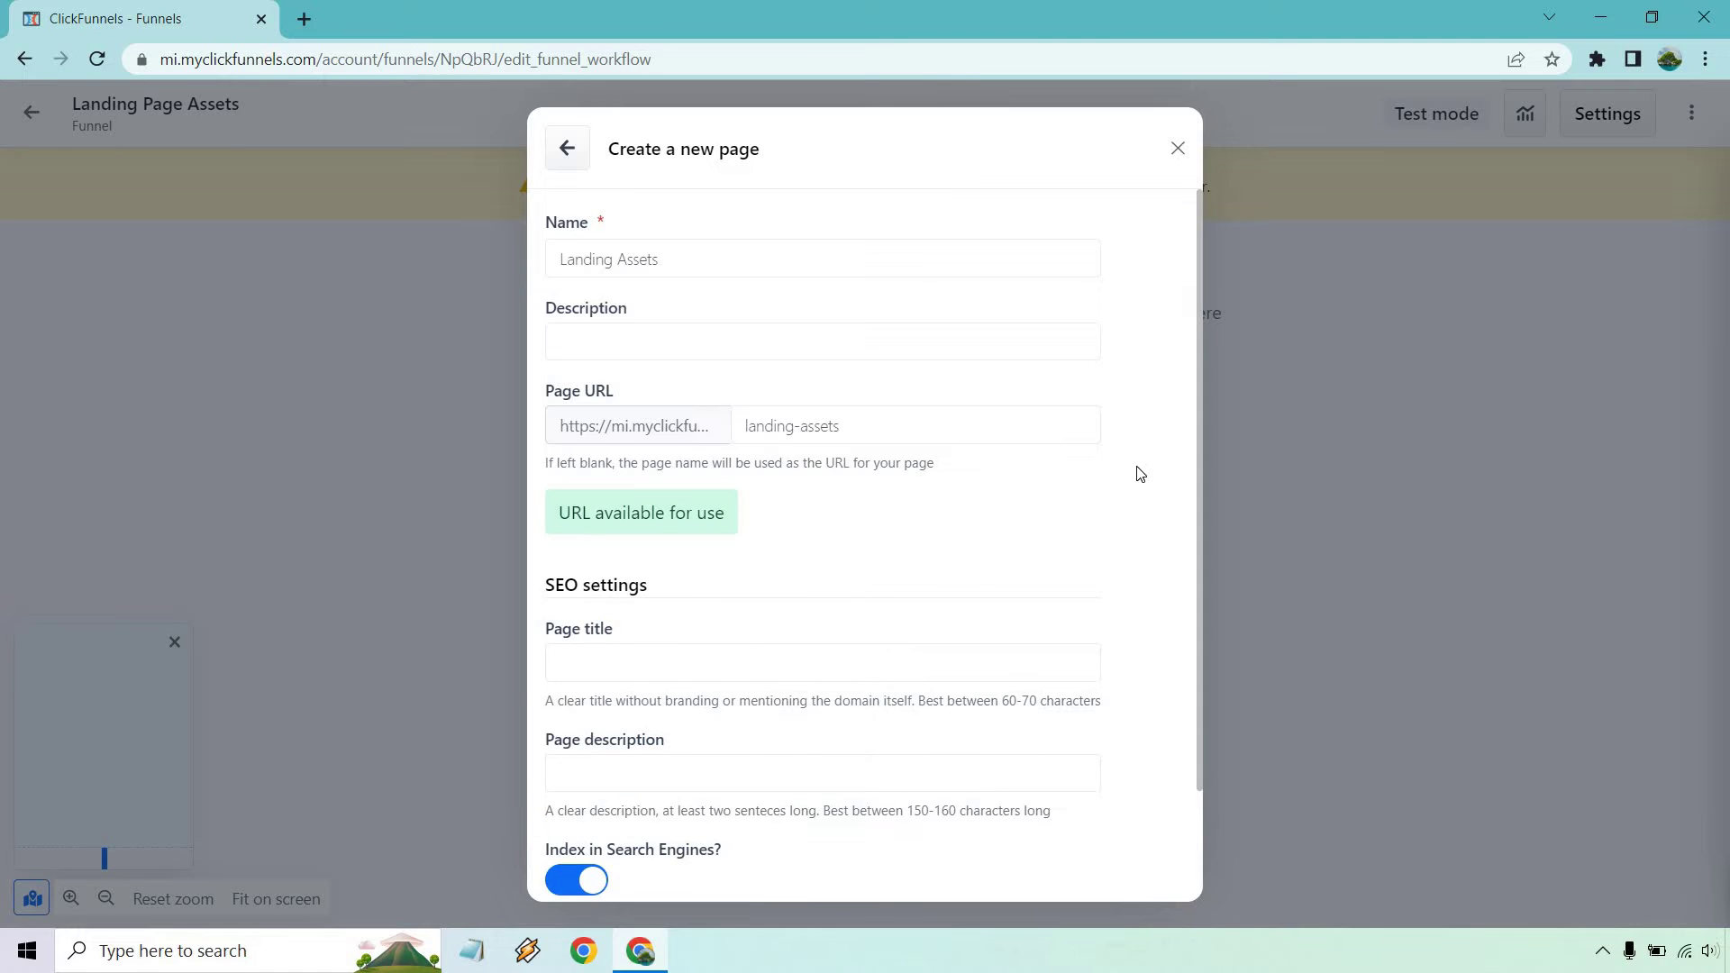
scroll(1140, 473, down, 2)
click(695, 865)
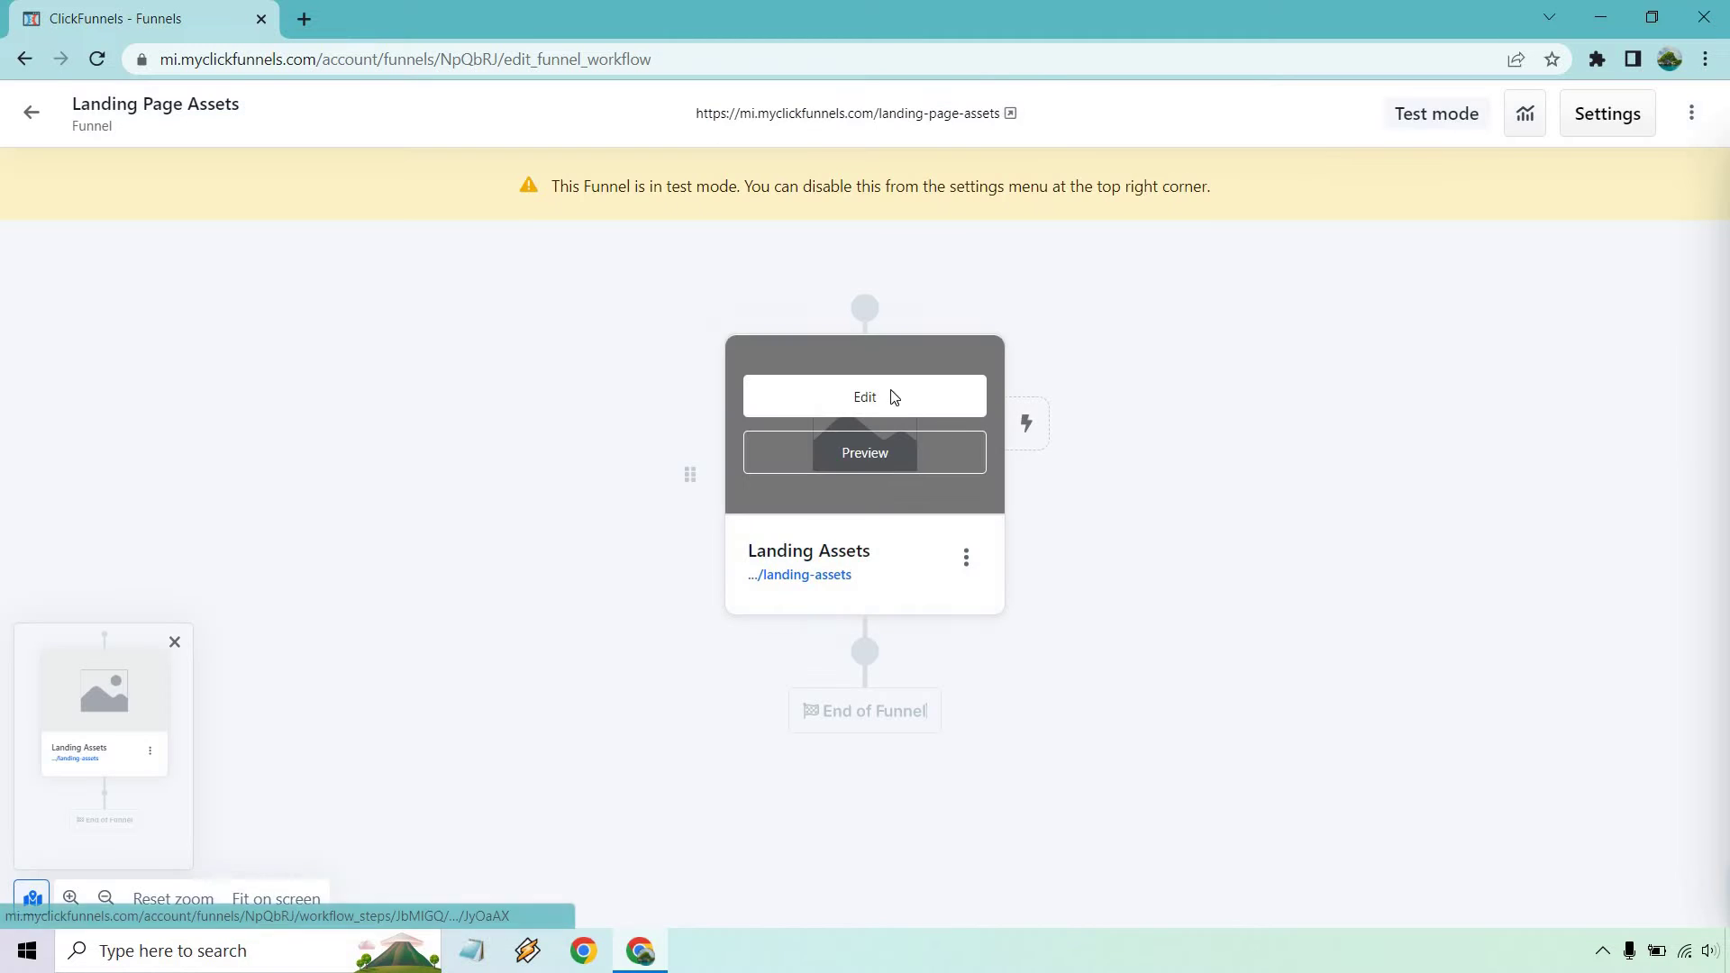
click(887, 394)
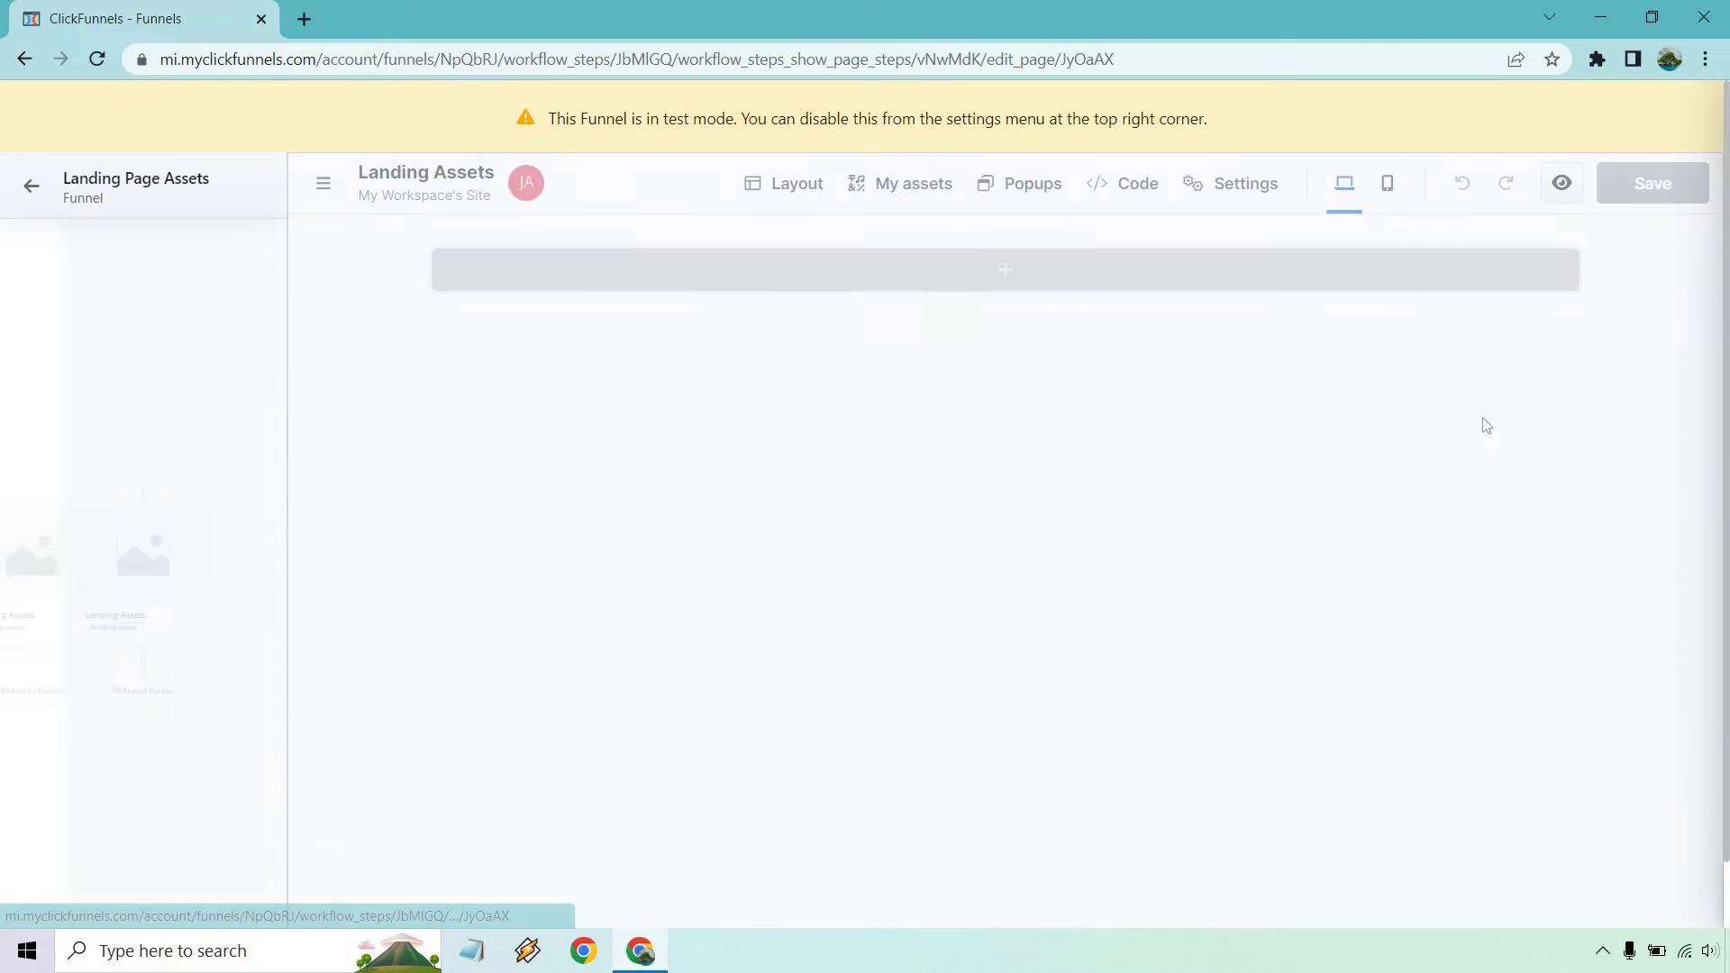
Add a wide blank section containing a one-column row, leaving it empty.
click(1236, 269)
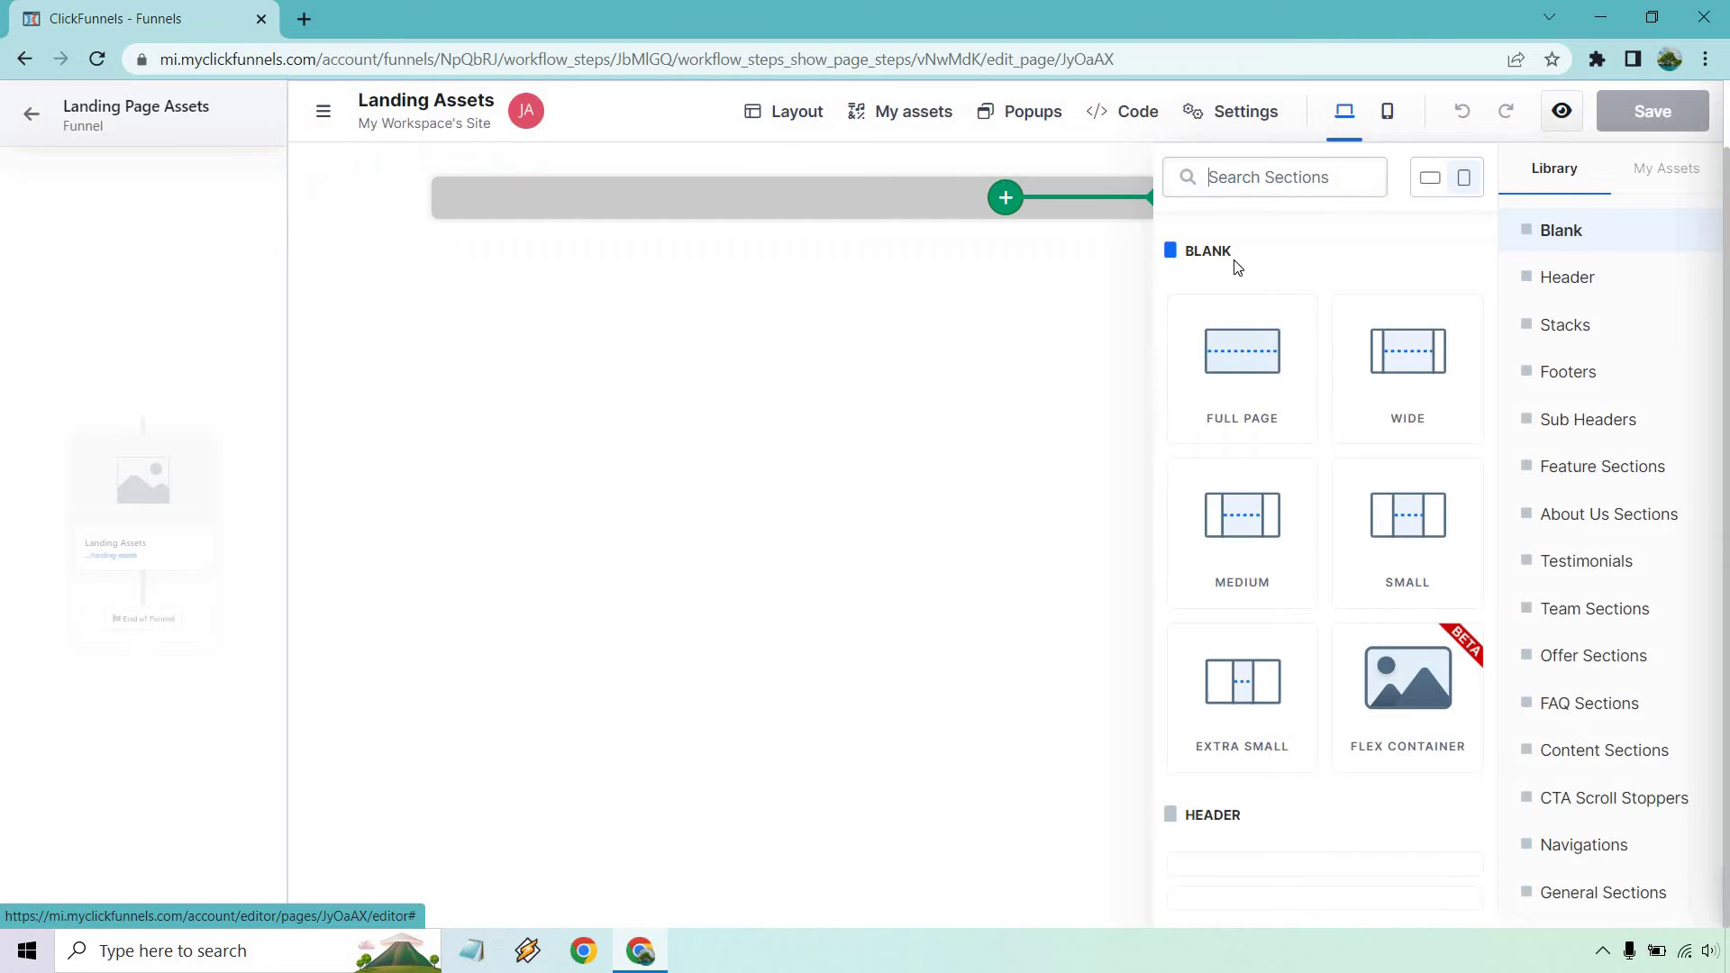
click(1404, 370)
click(1249, 379)
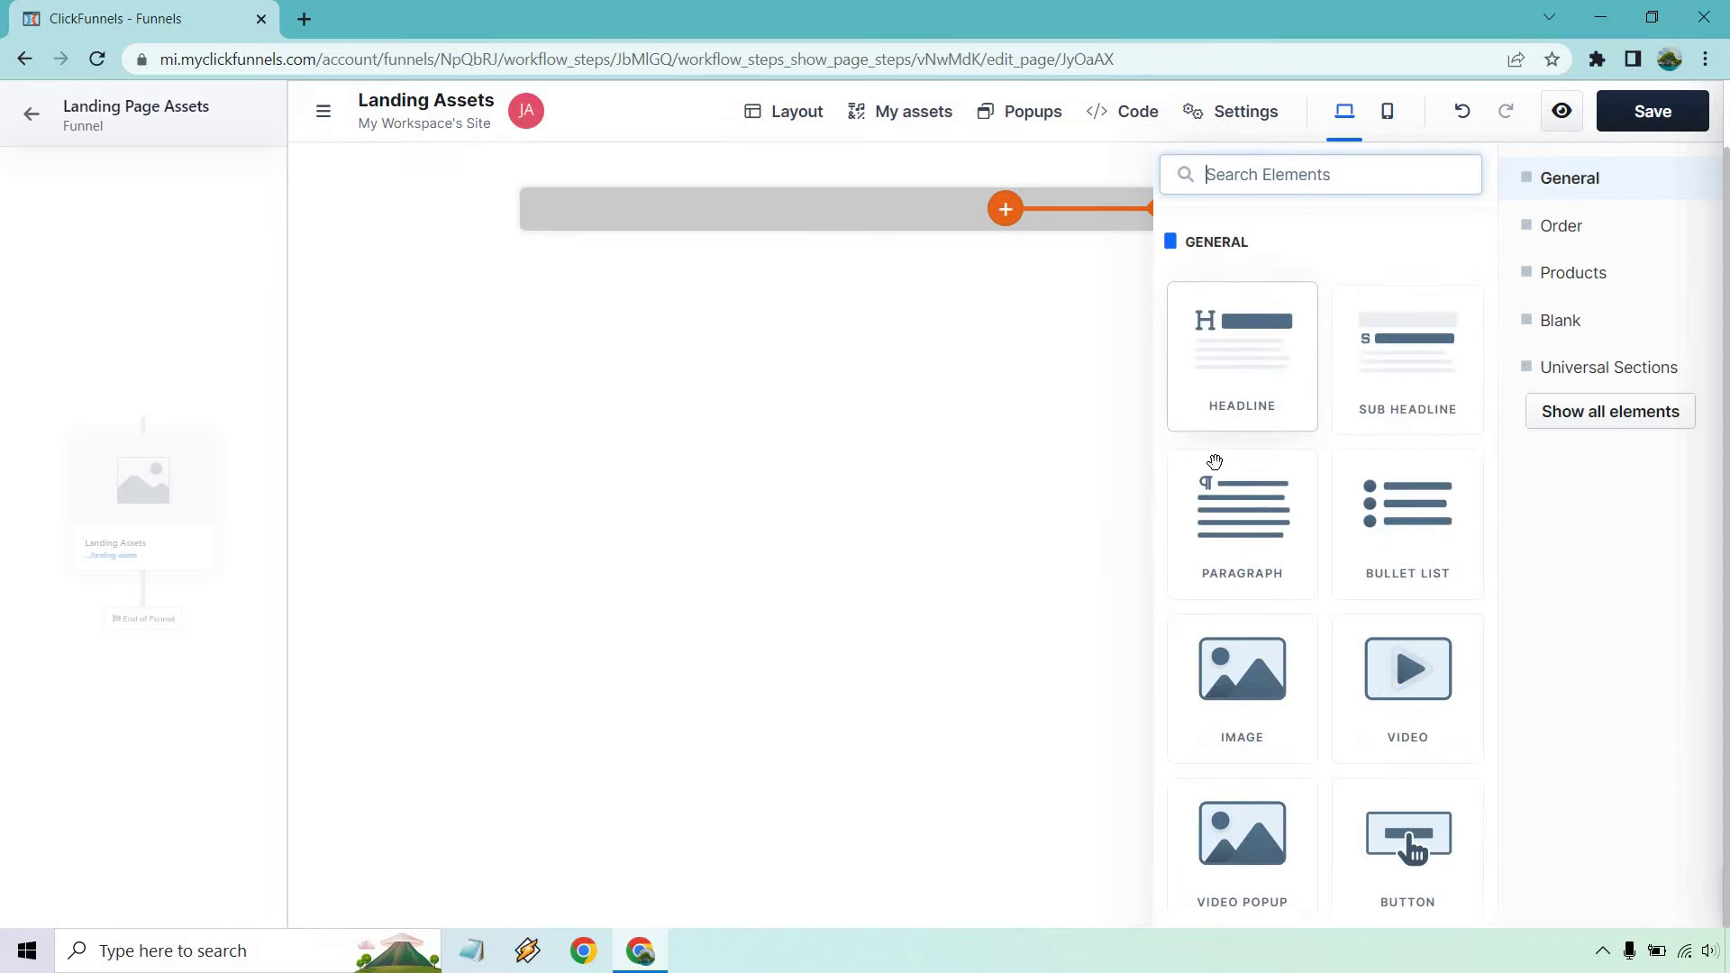
click(1095, 543)
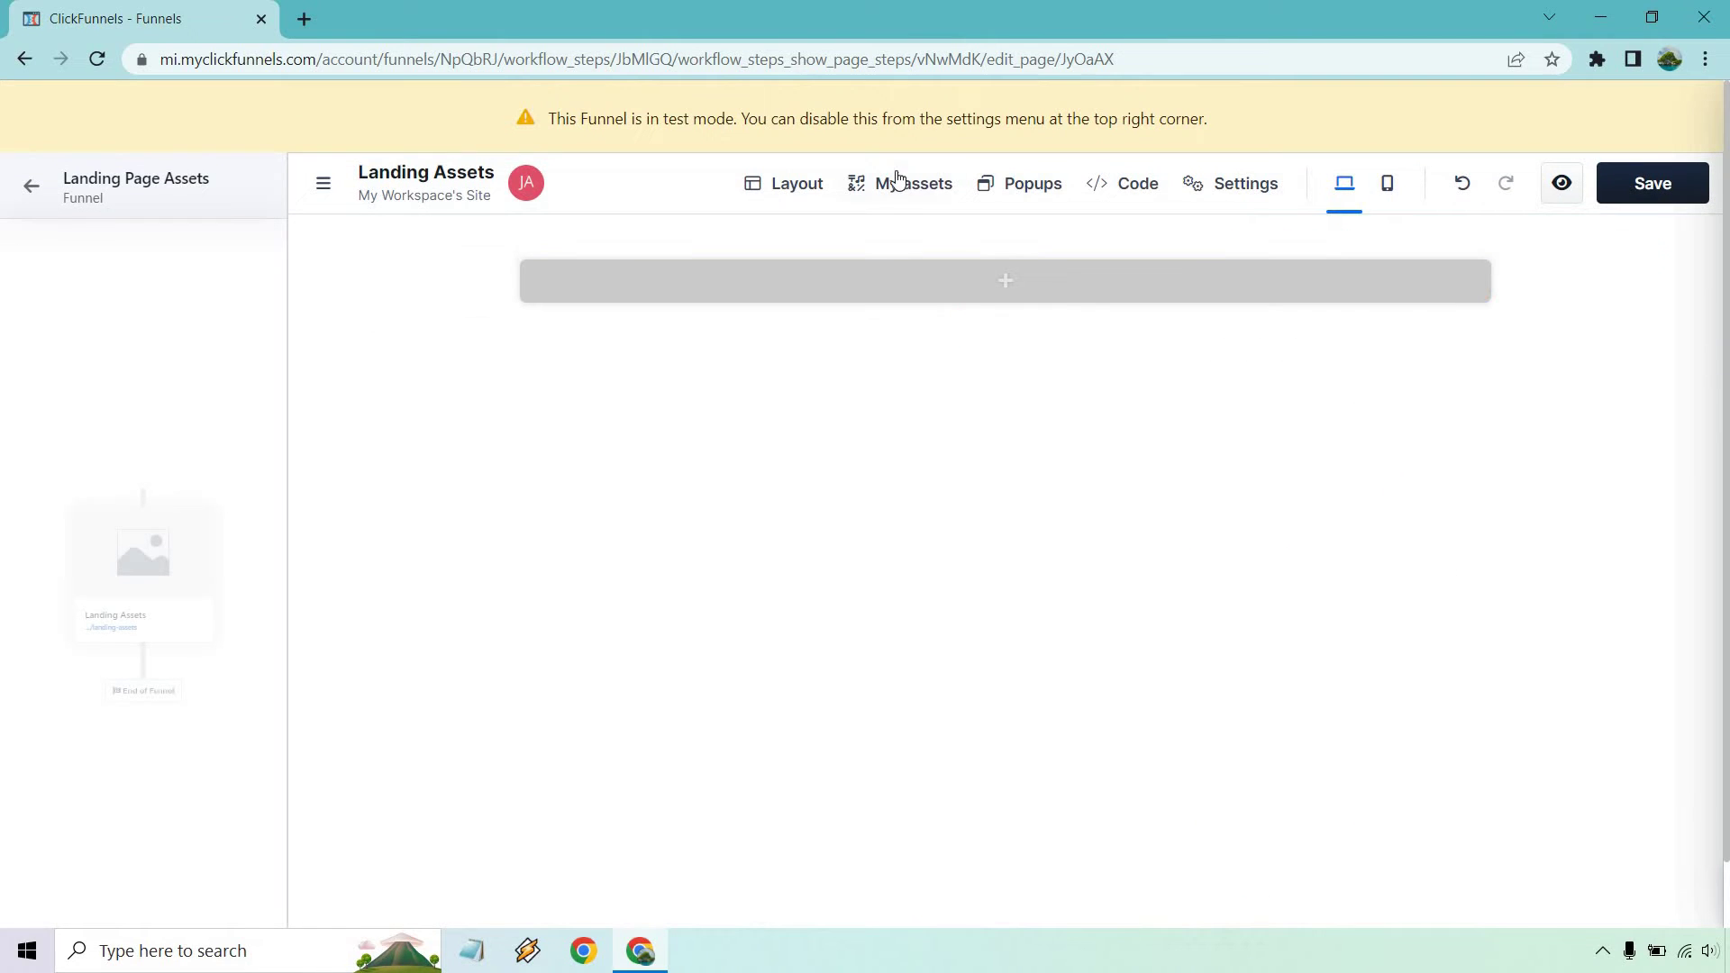
Browse My assets to the Header category and drag Header 2 onto the page.
click(898, 184)
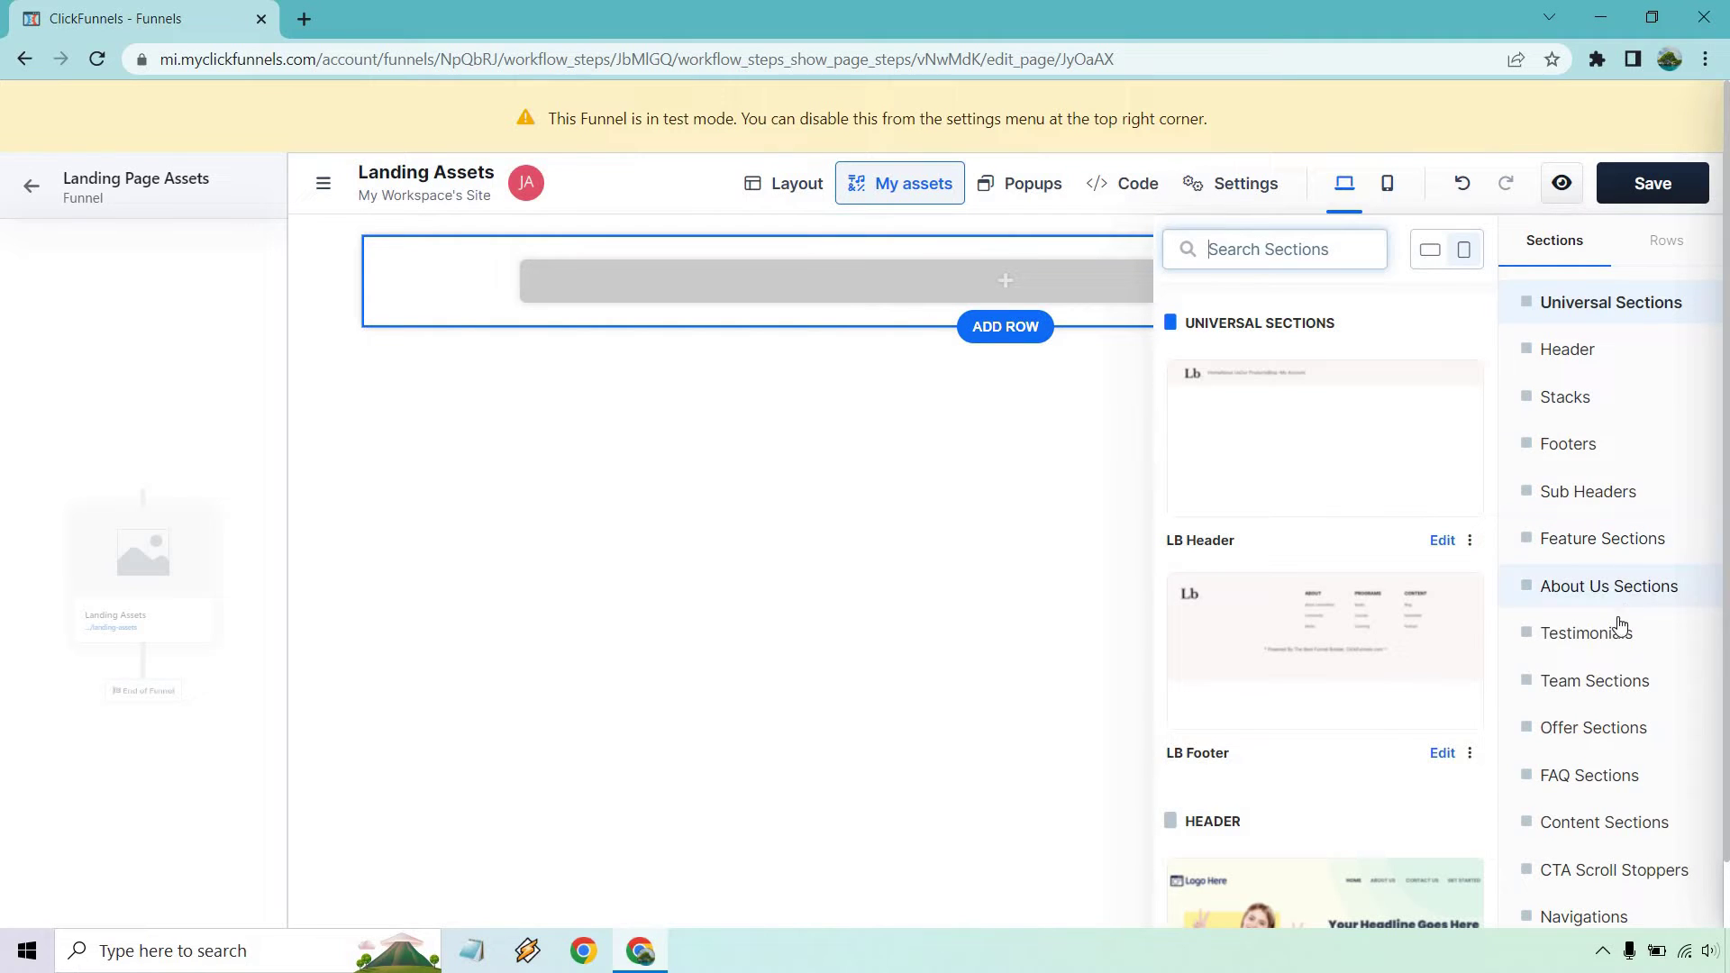
scroll(1635, 699, down, 1)
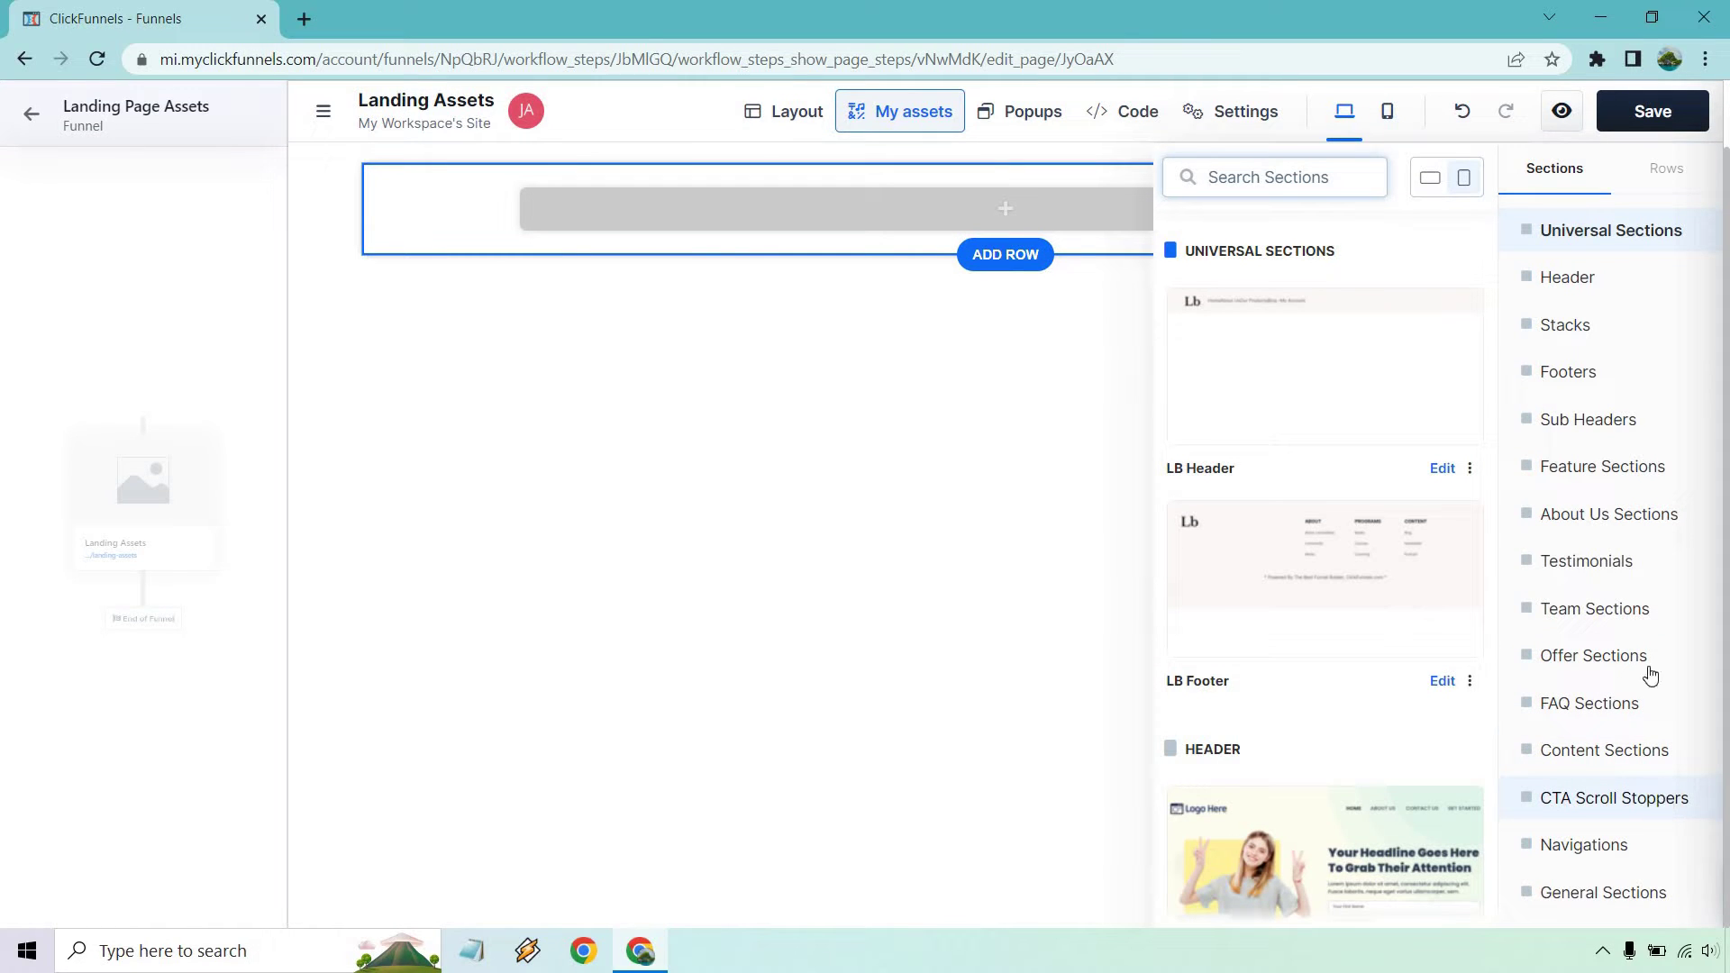
scroll(1627, 487, up, 1)
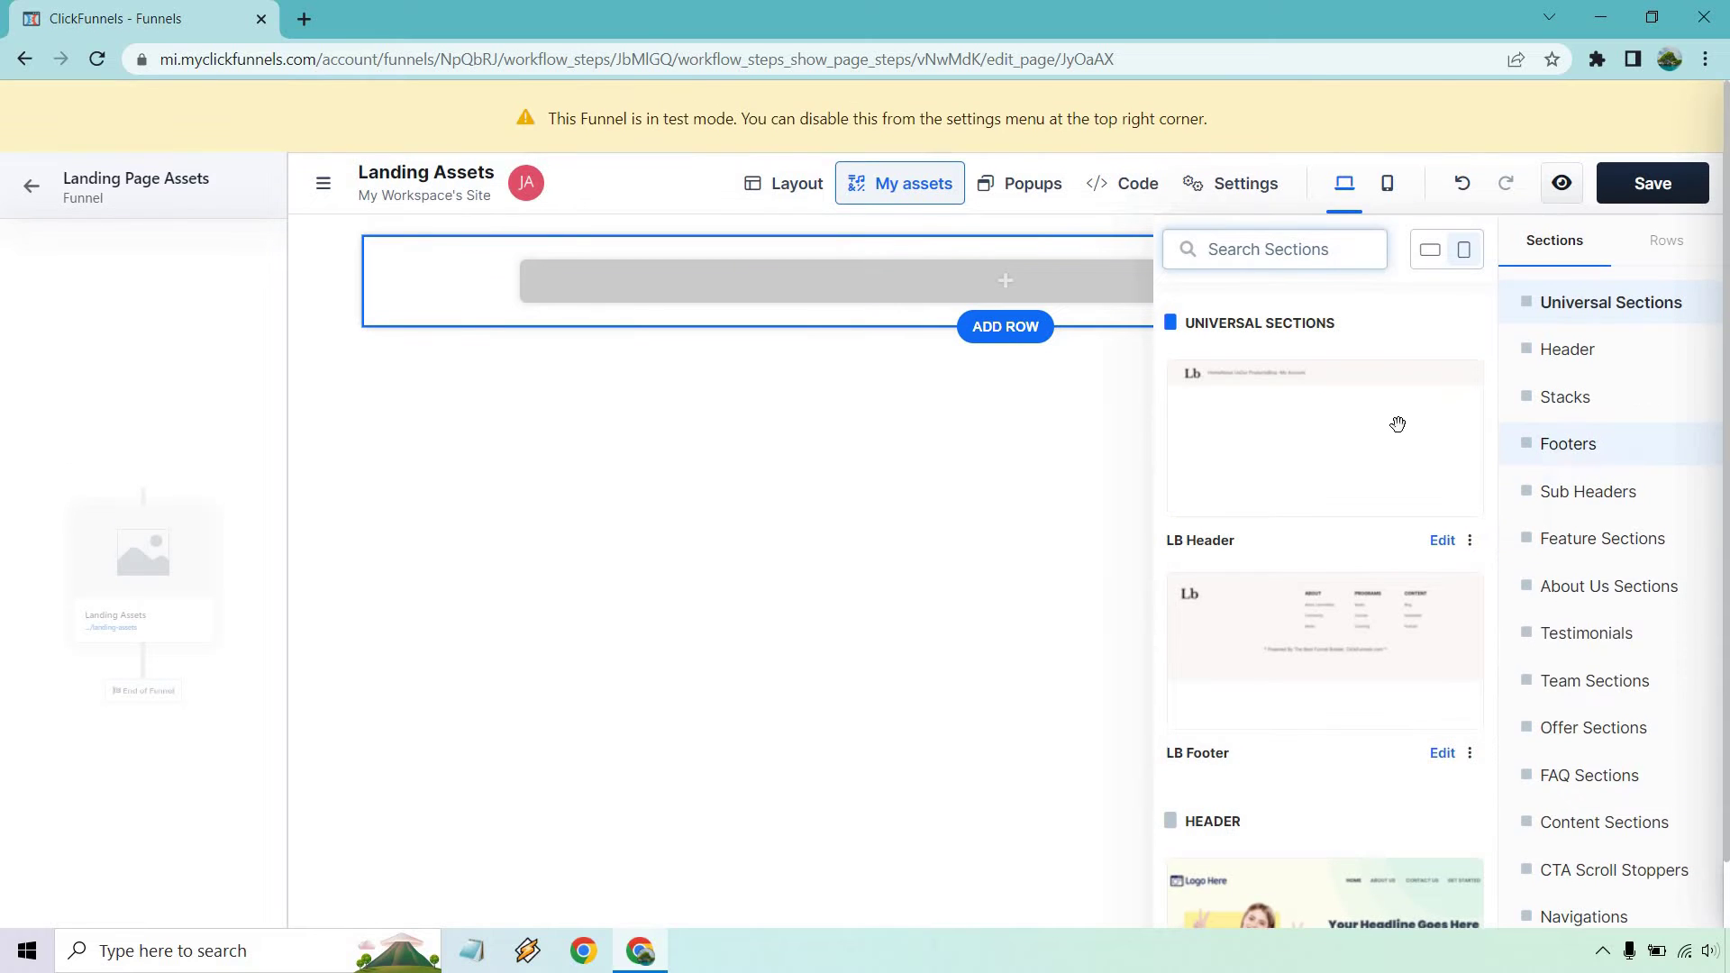
scroll(1392, 405, down, 2)
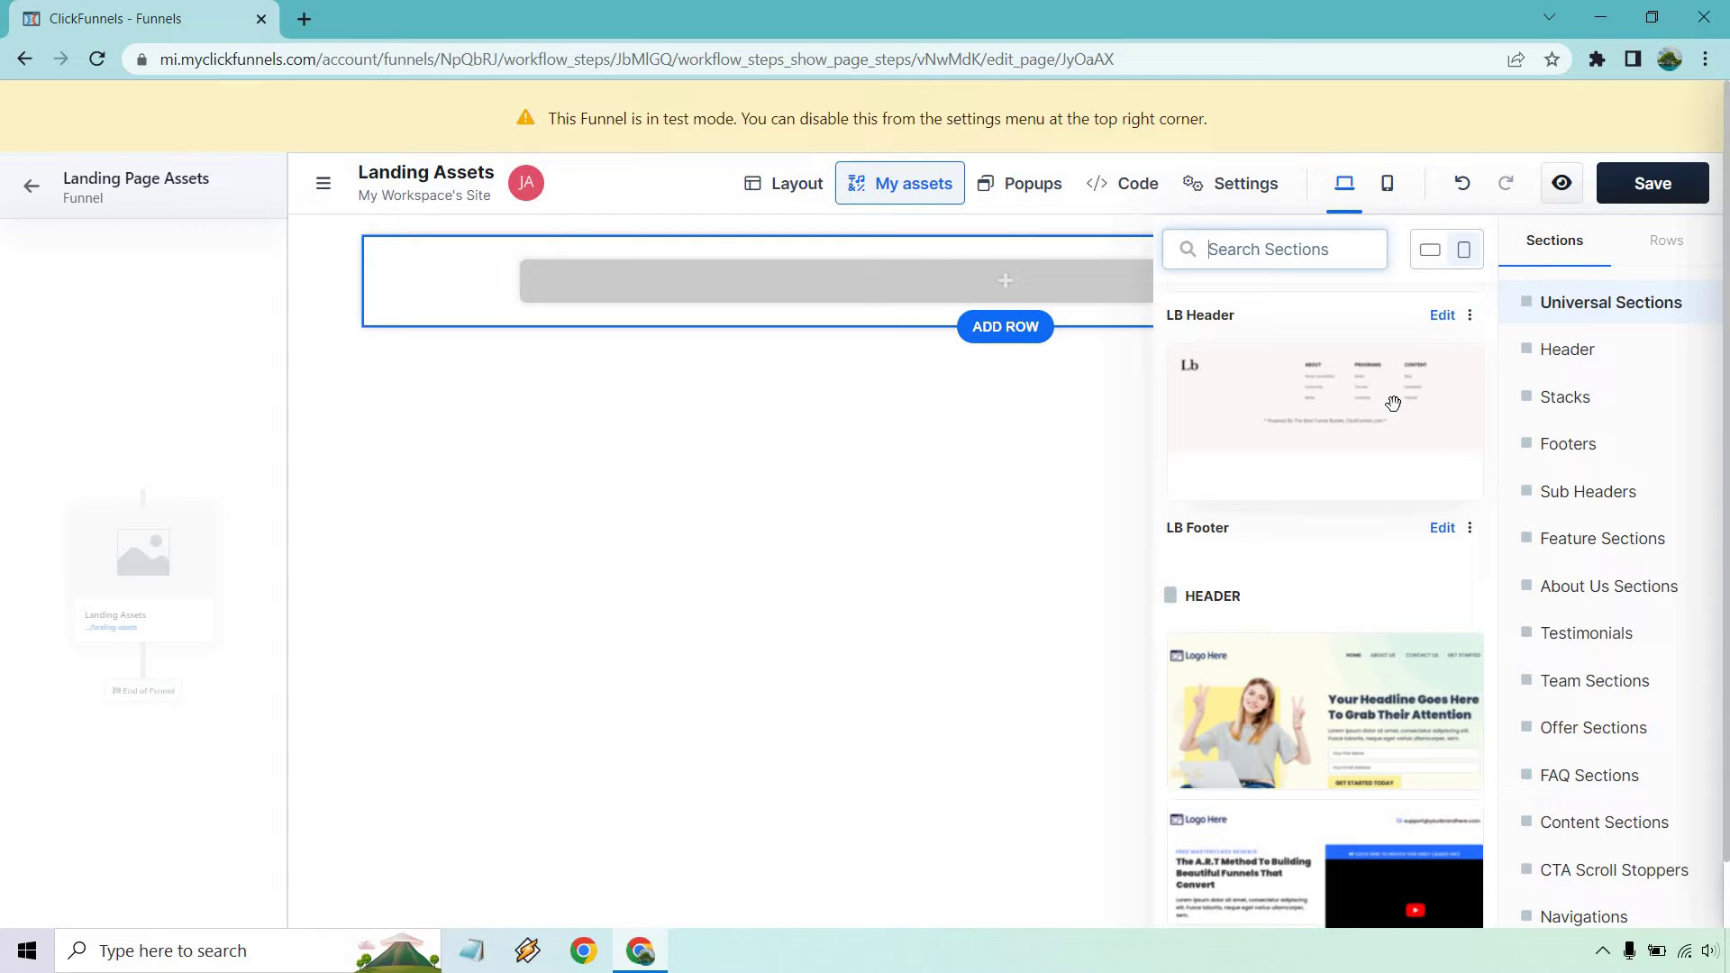
scroll(1393, 403, down, 2)
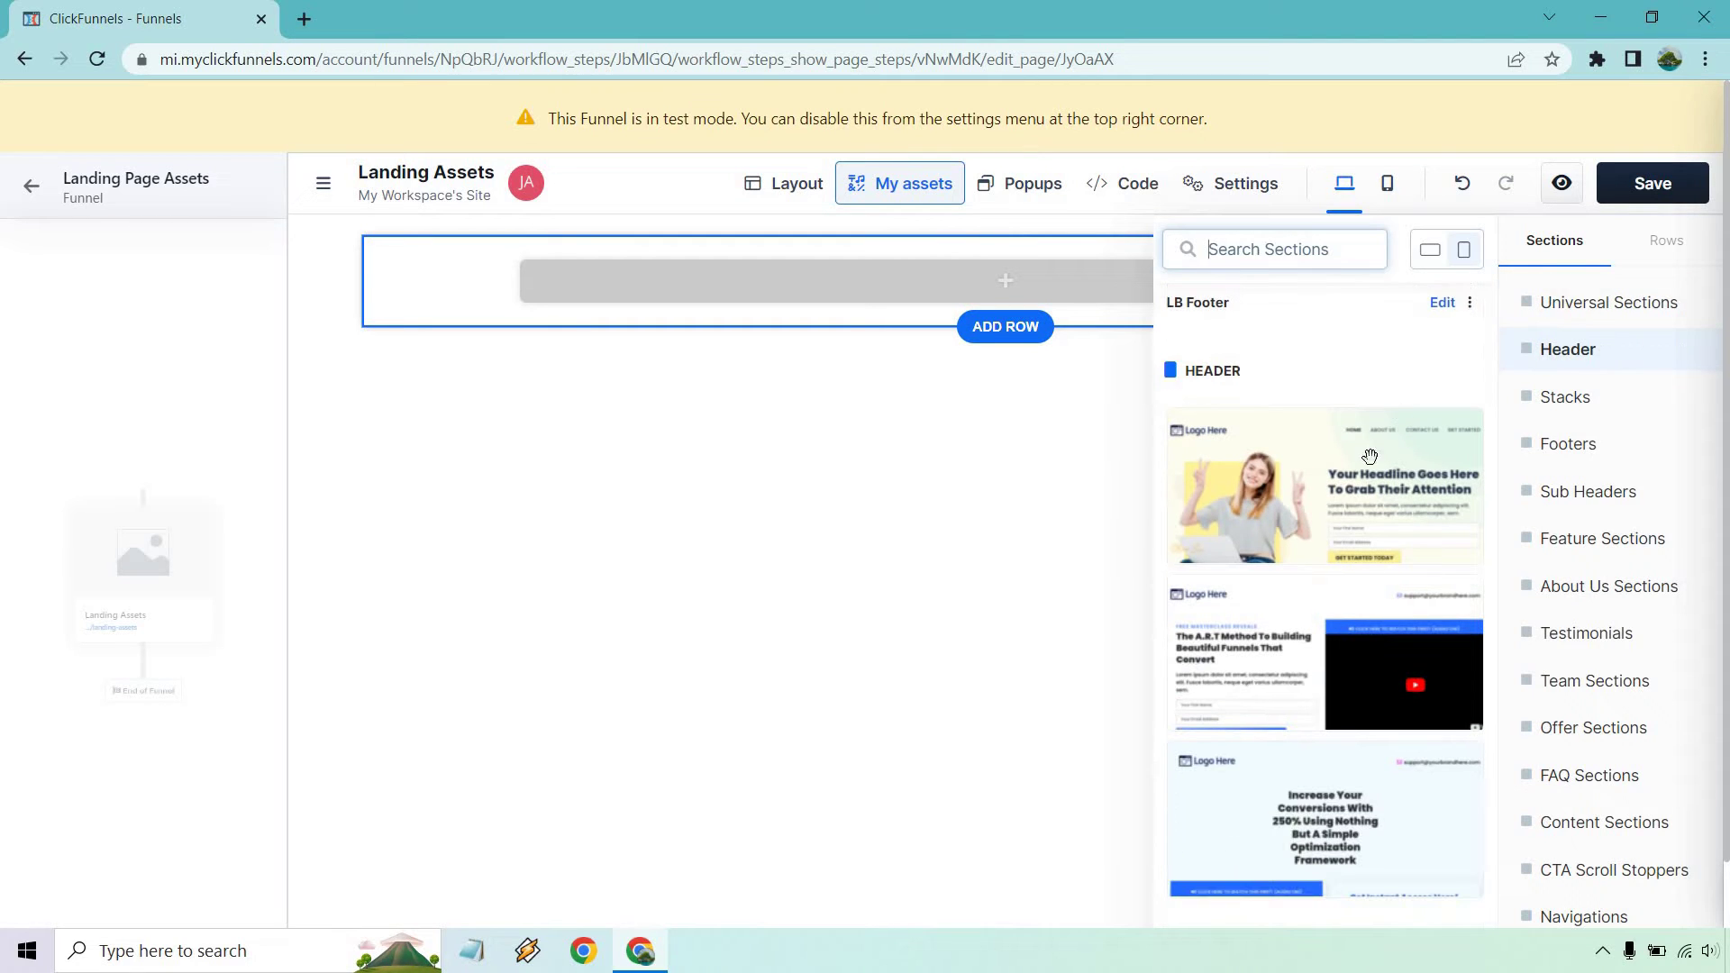
drag(1348, 491, 1118, 243)
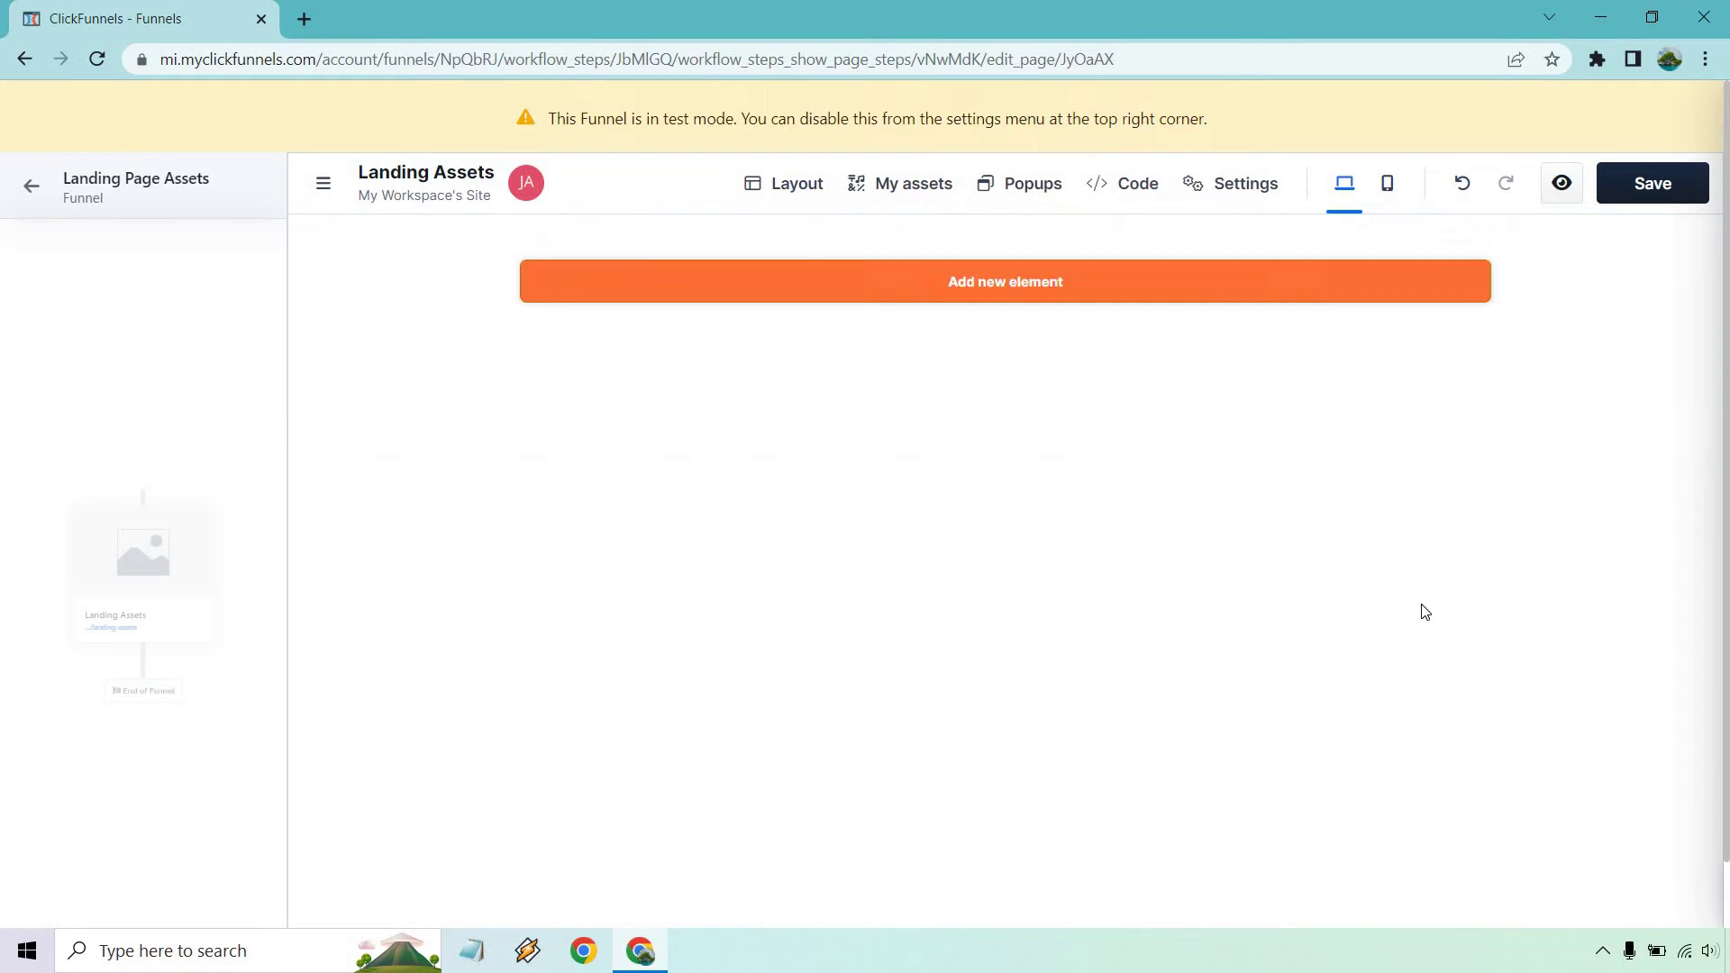
Rewrite the Header 2 headline to 'Free 88% Optin Case Study For You' and delete the nav links.
click(788, 385)
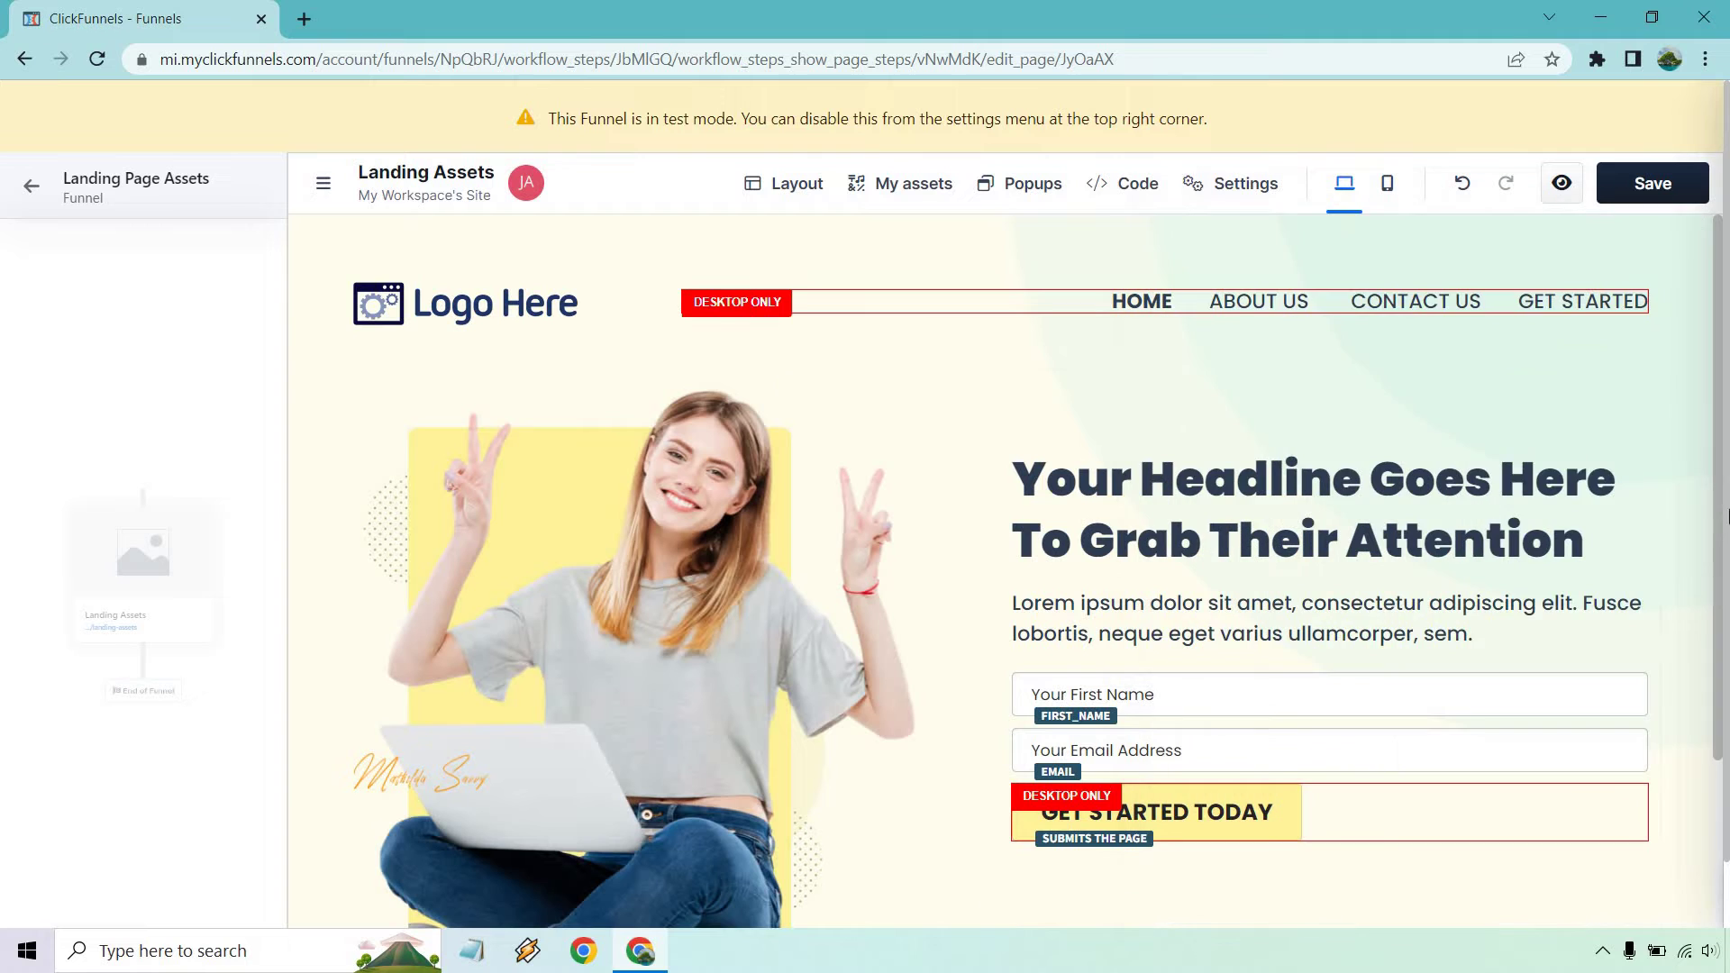
scroll(1516, 471, down, 4)
scroll(1569, 619, up, 4)
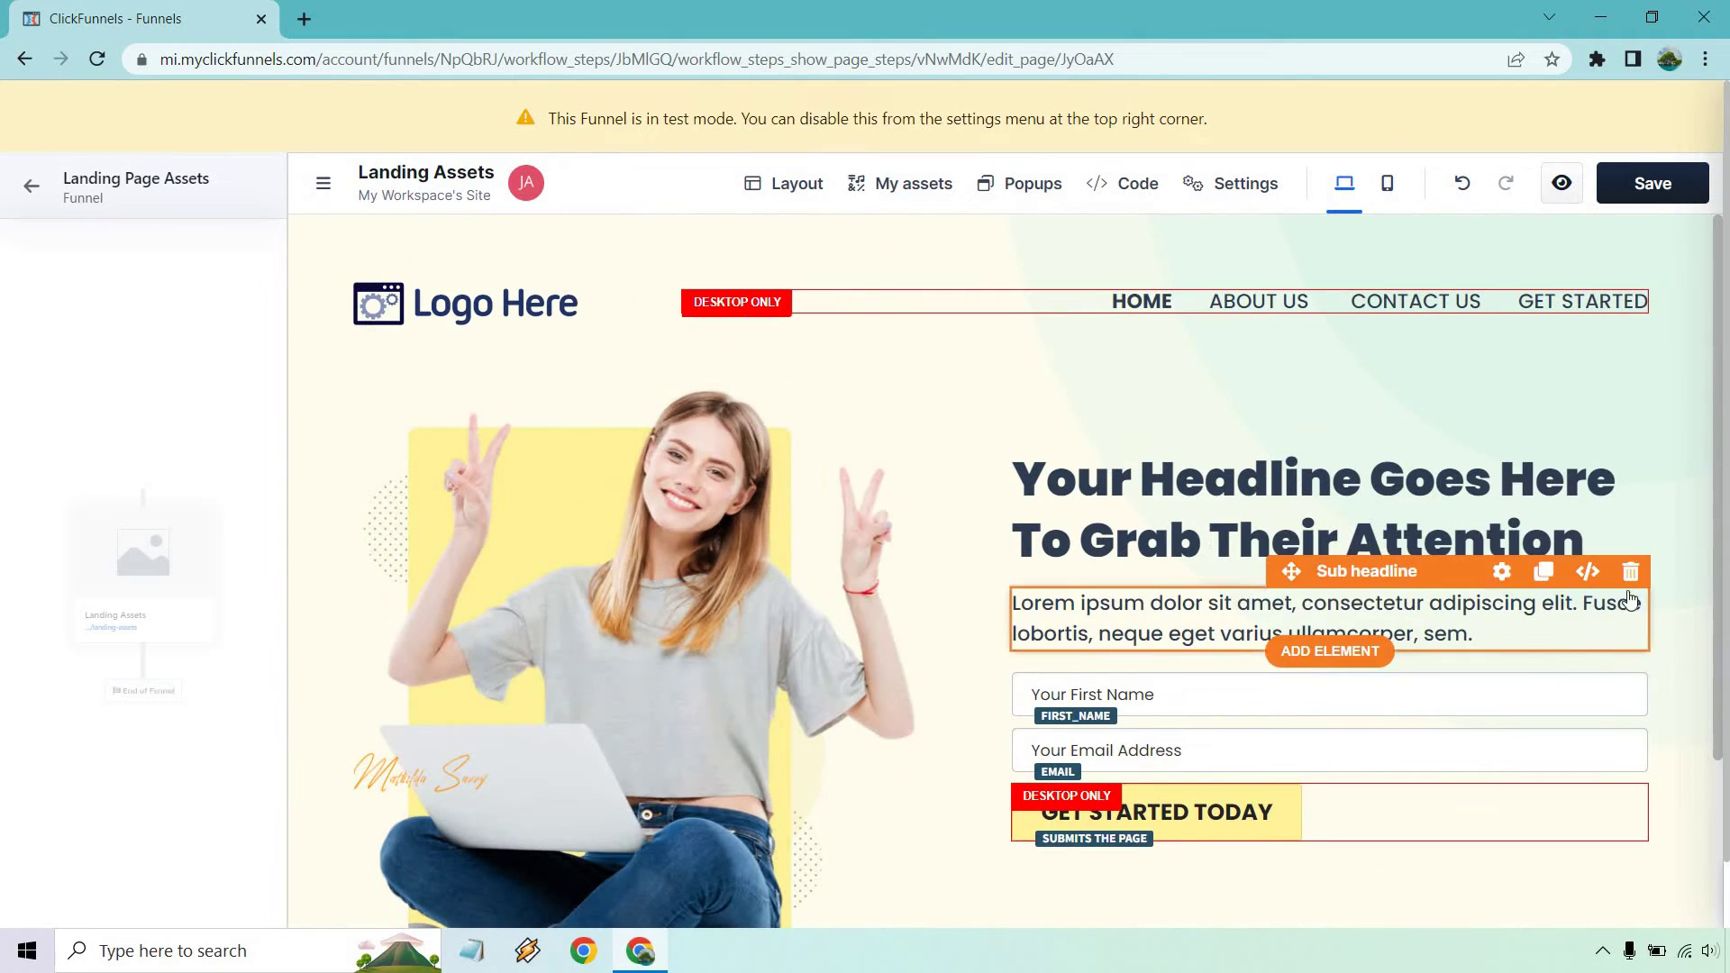
triple_click(1294, 464)
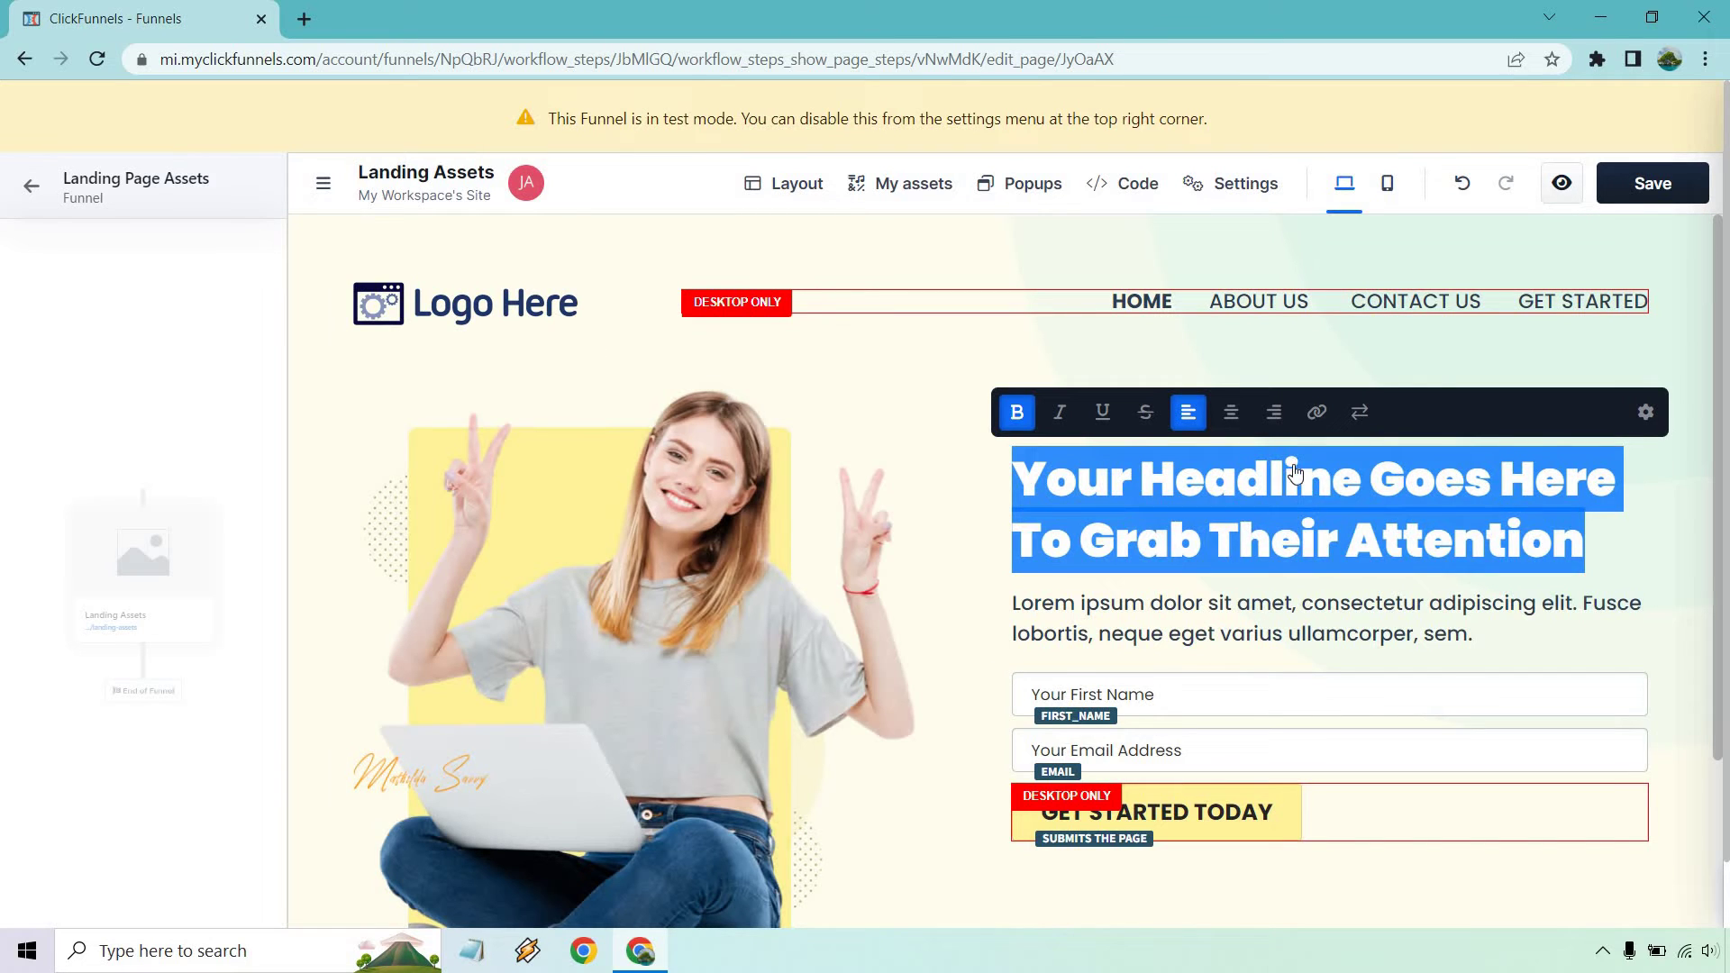
text(Free 88)
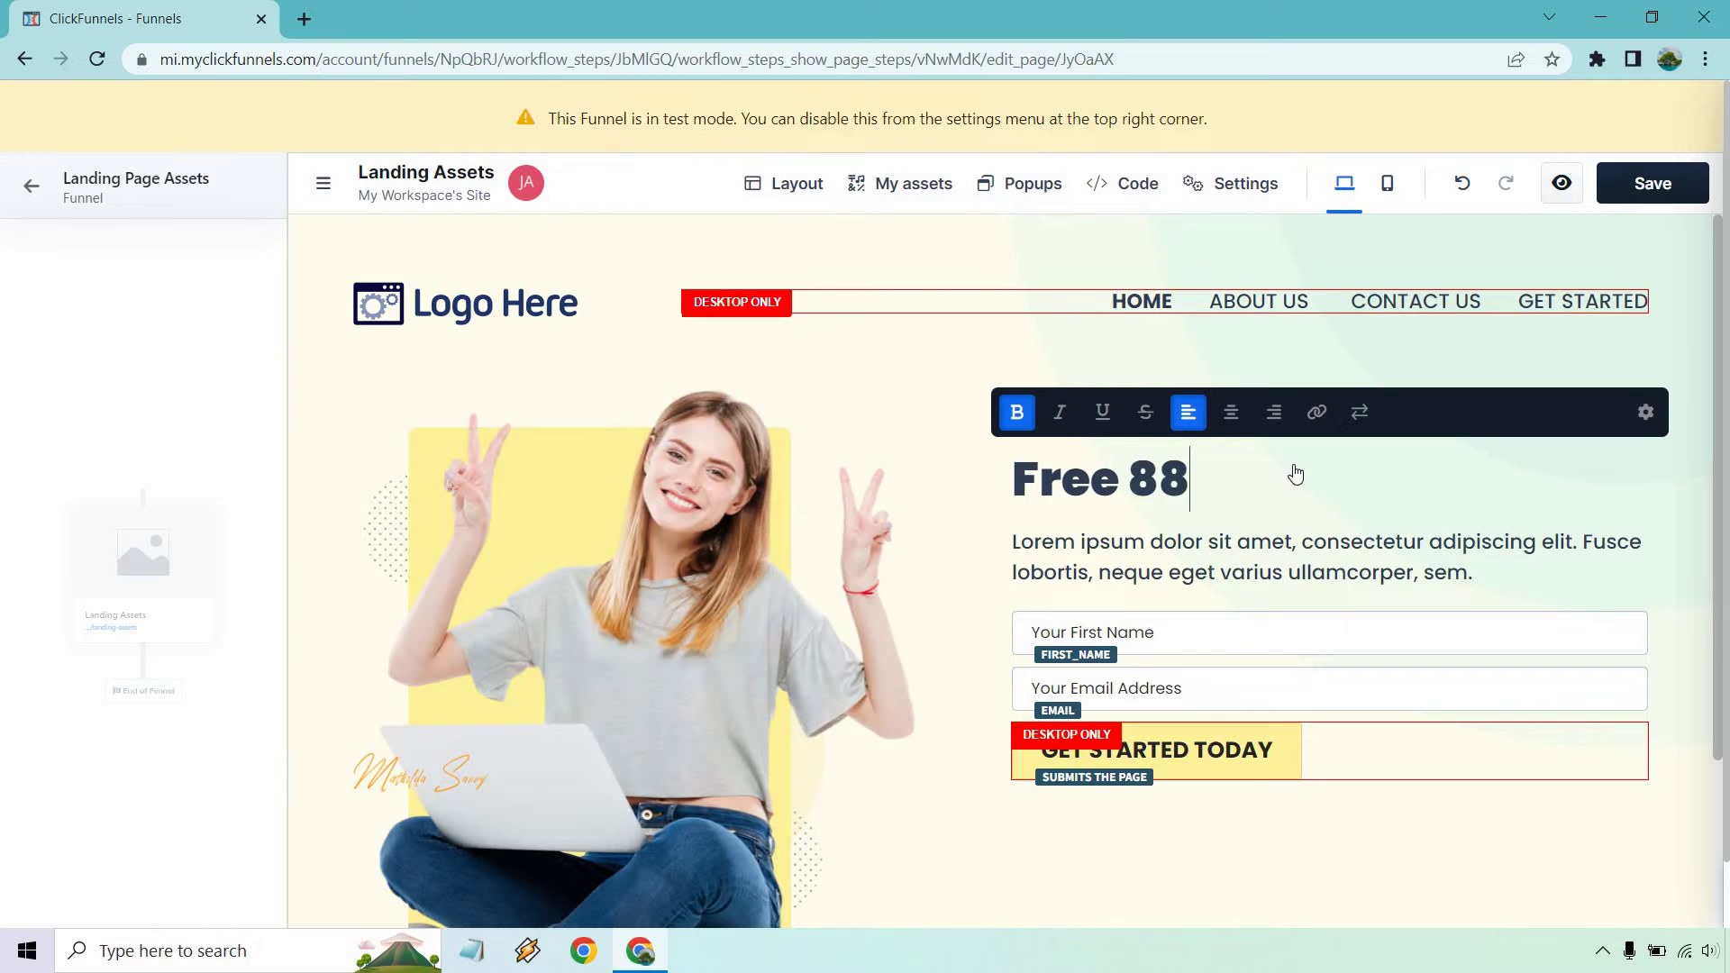
text(% Optin C)
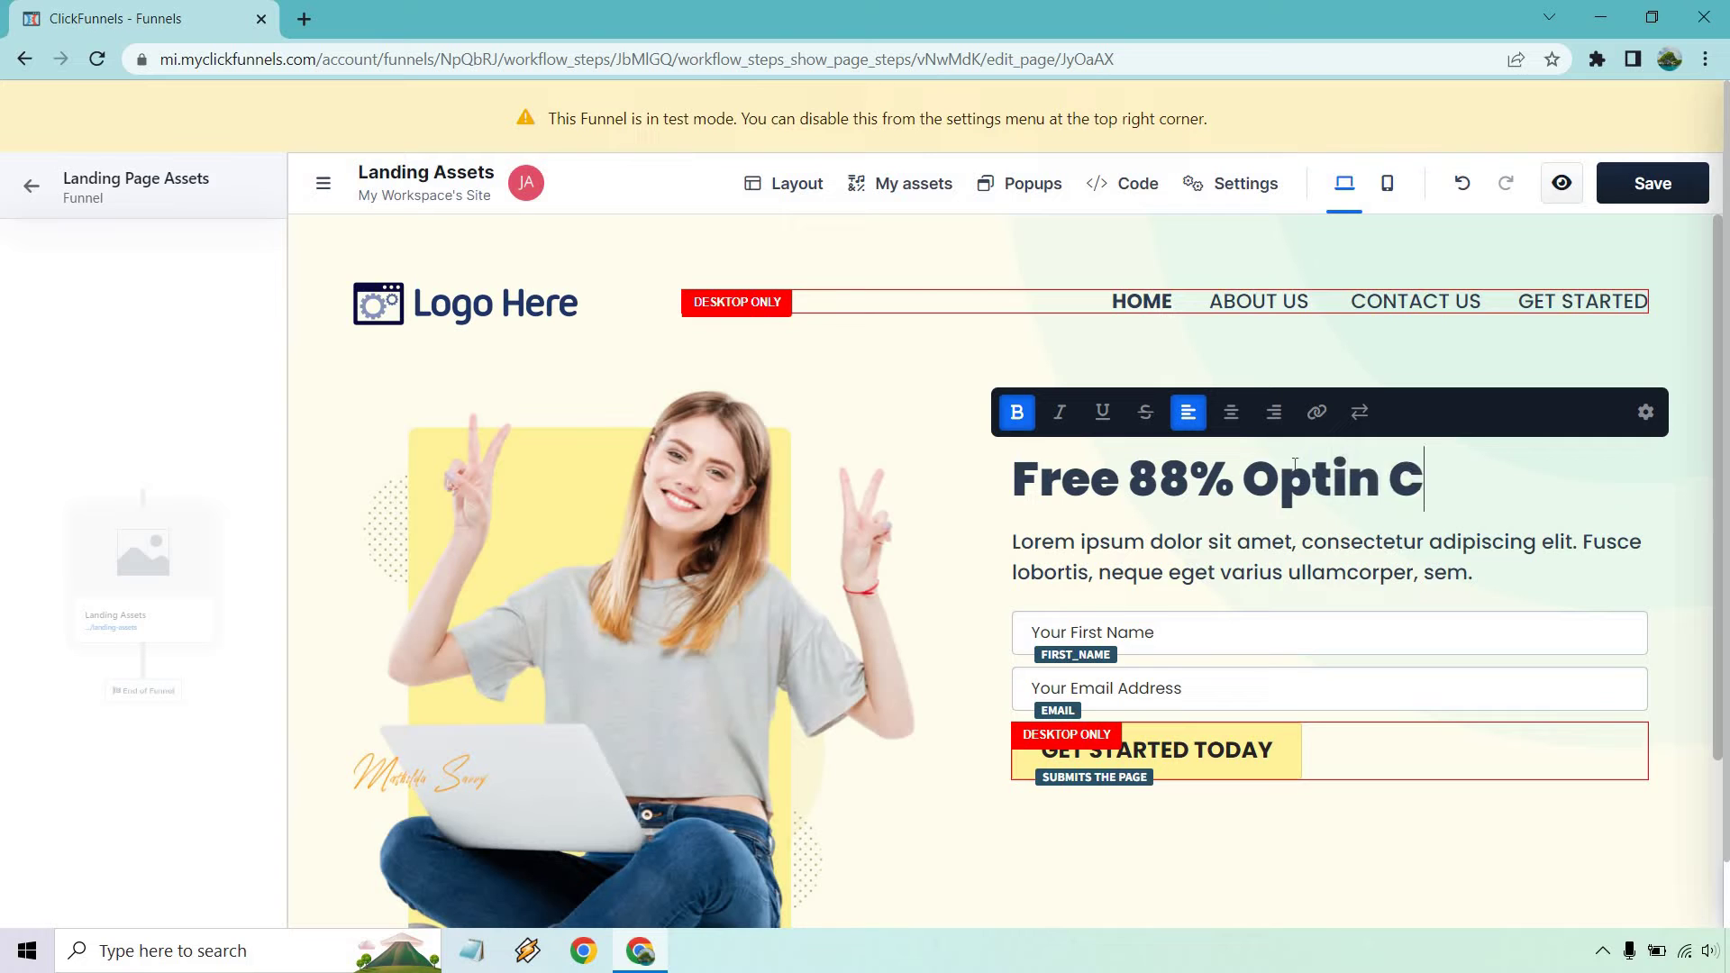
text(ase Study)
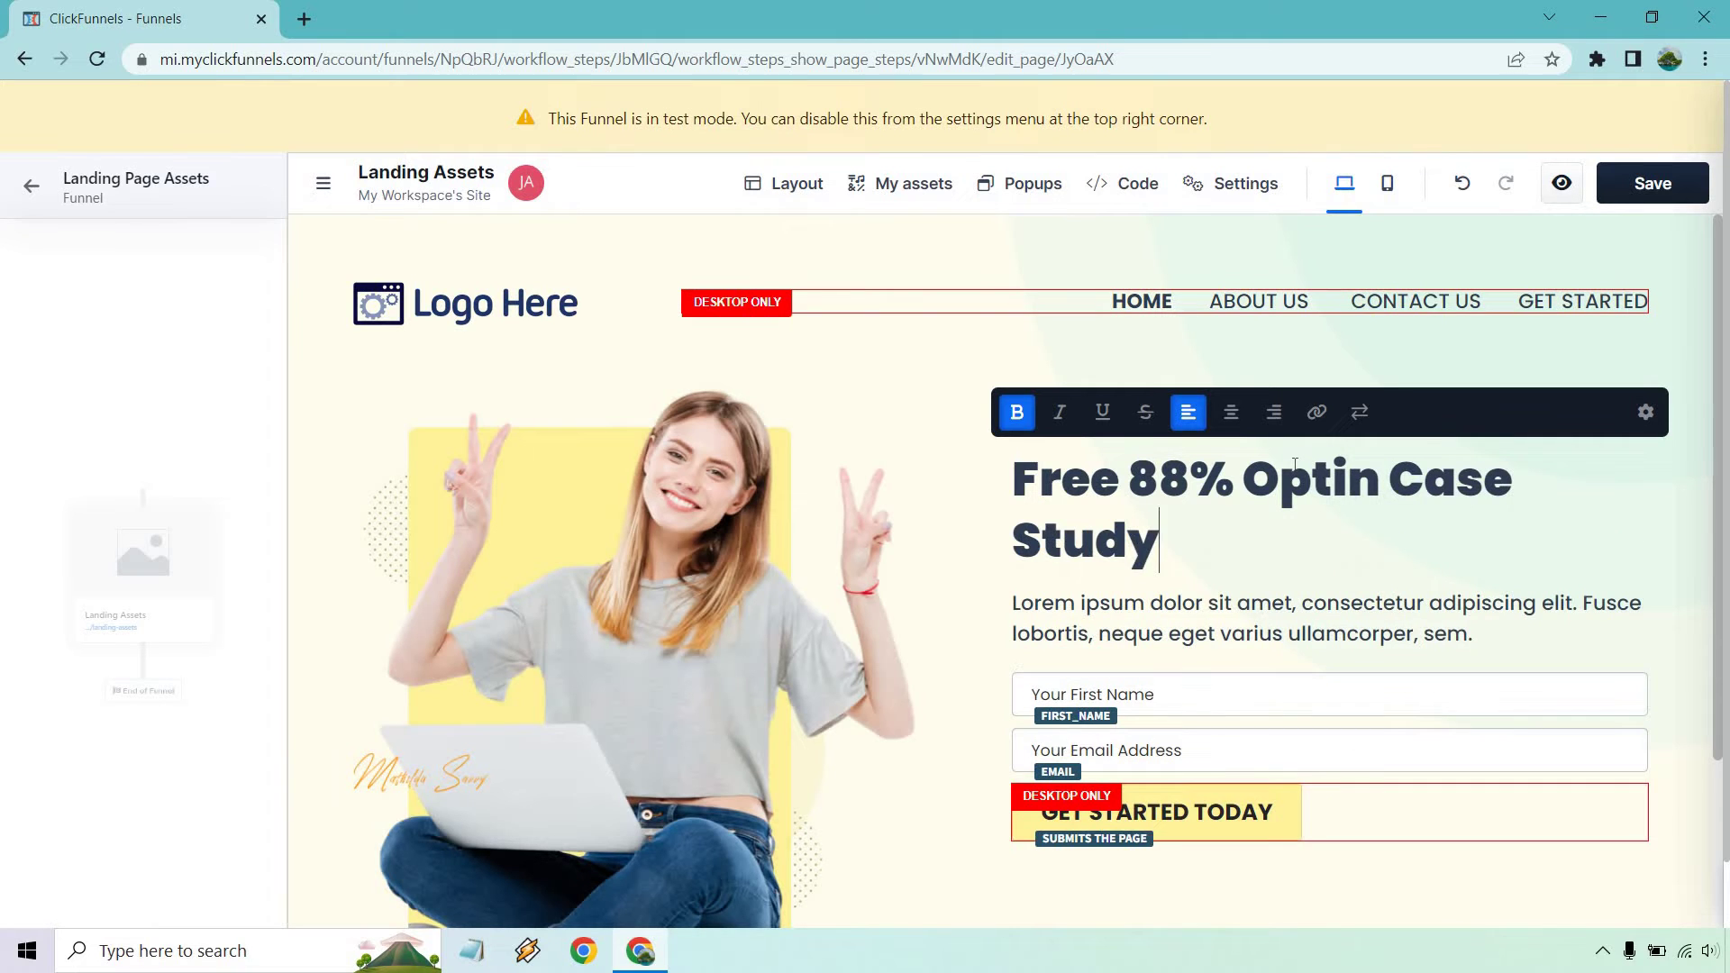
text( For You)
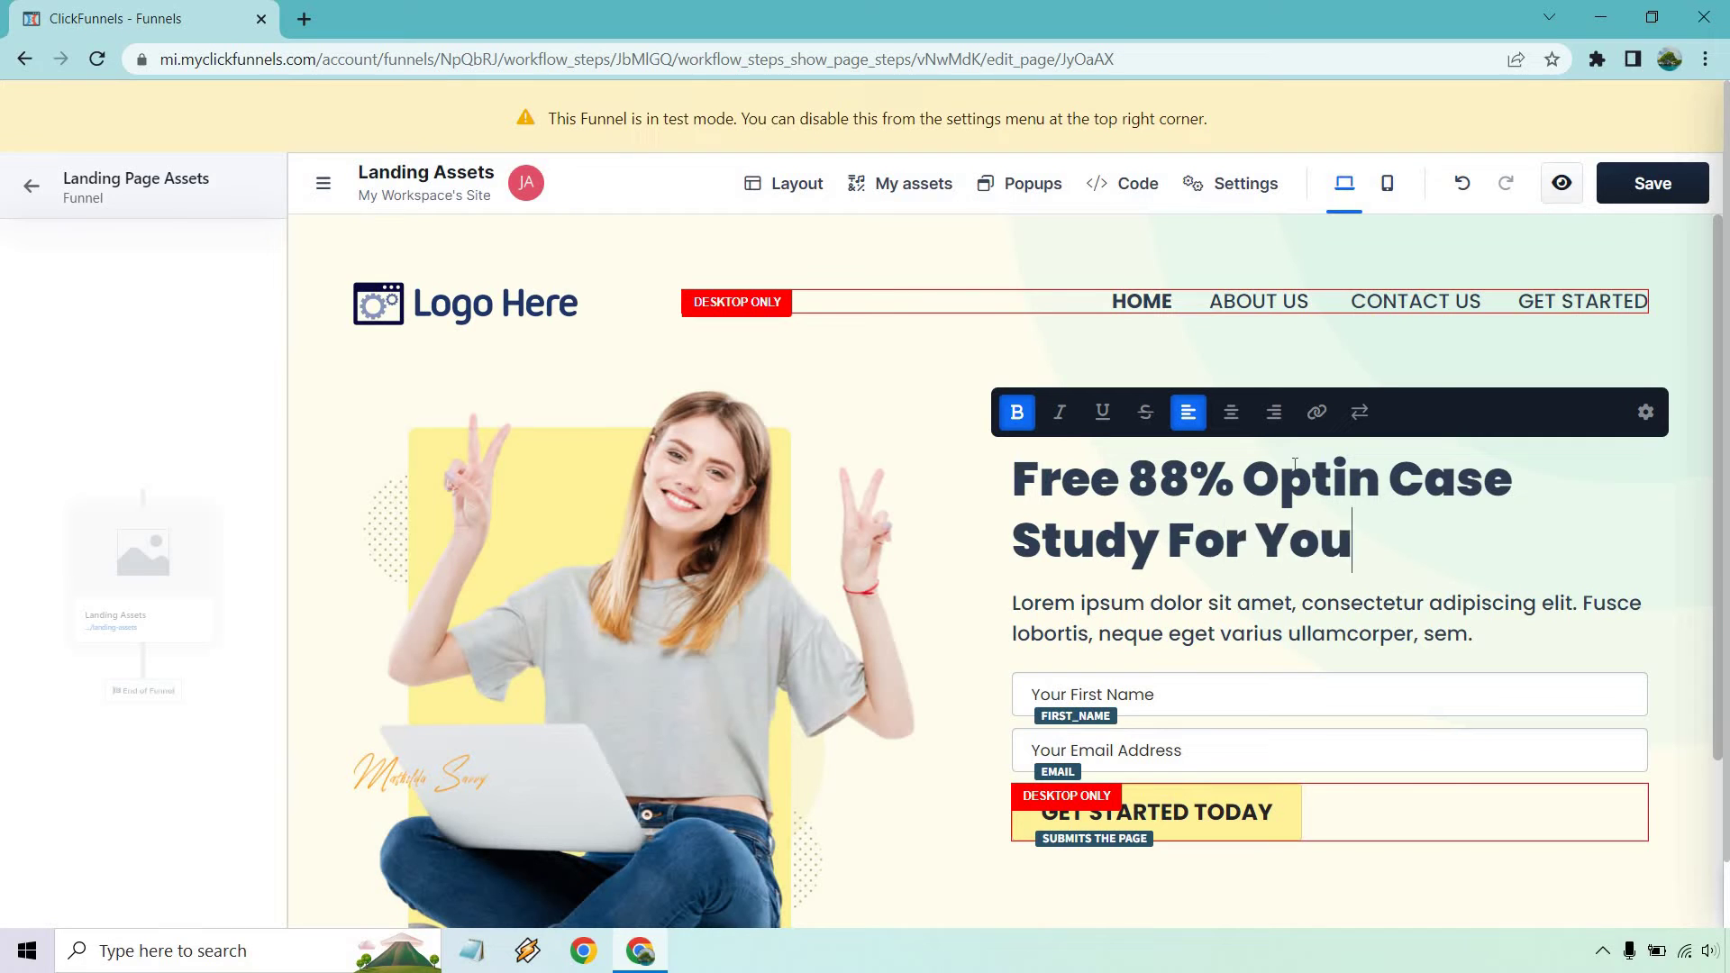
click(919, 309)
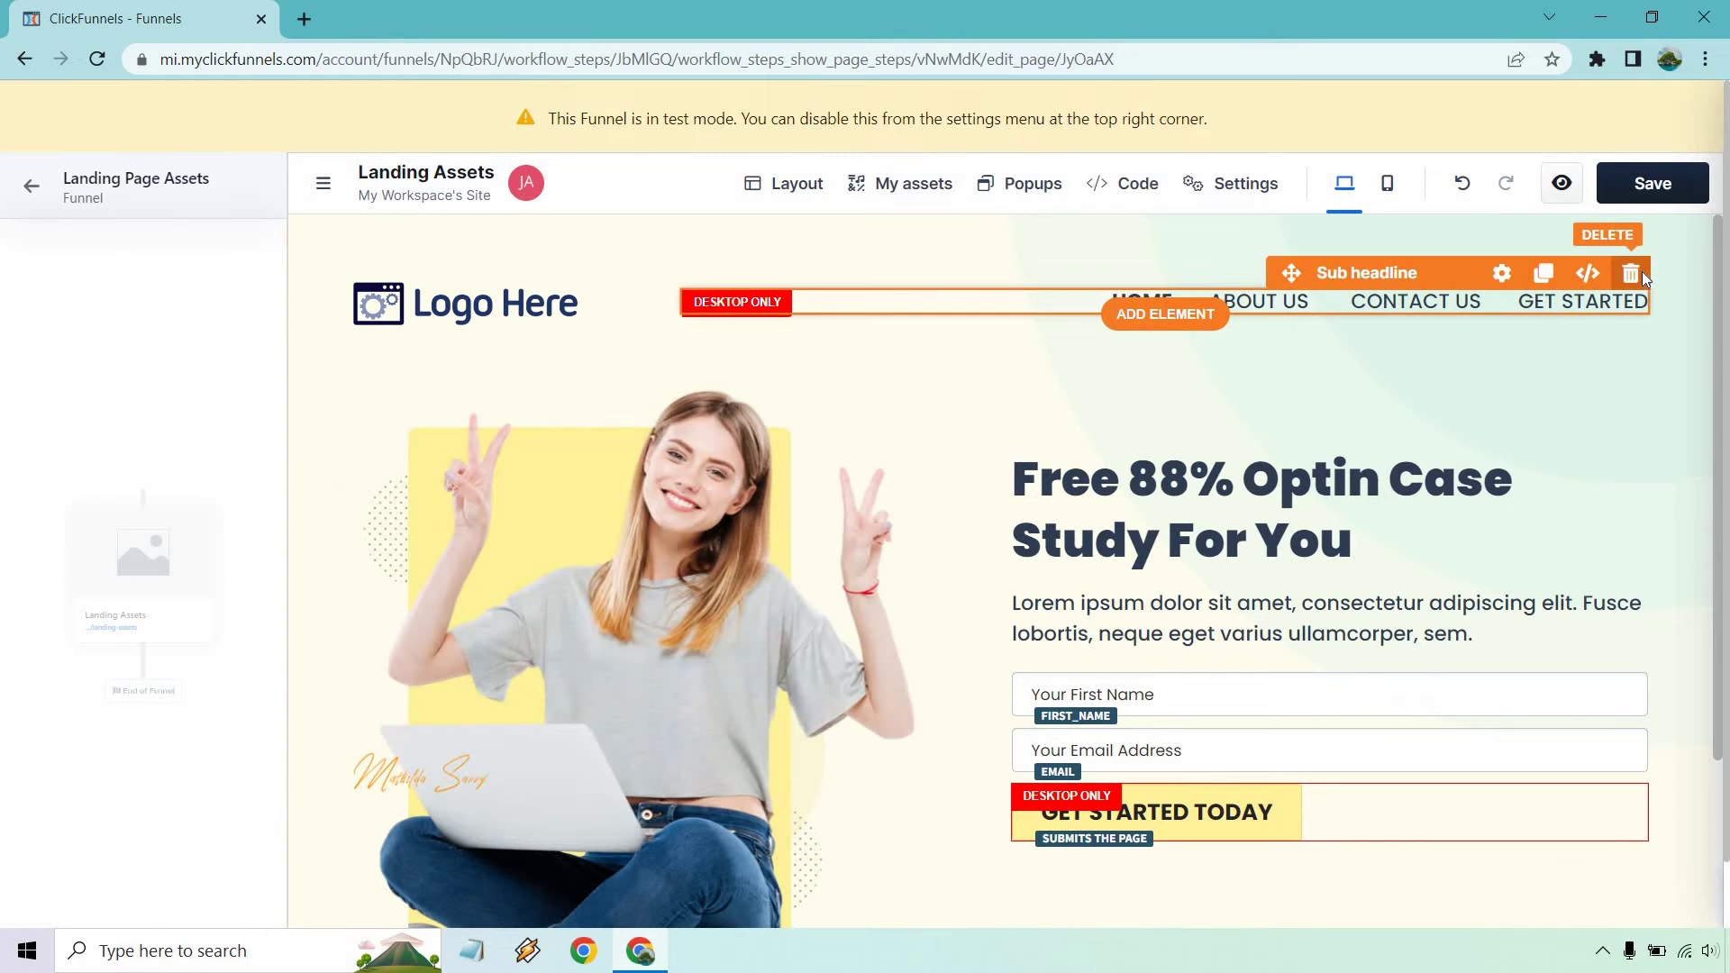
click(1639, 273)
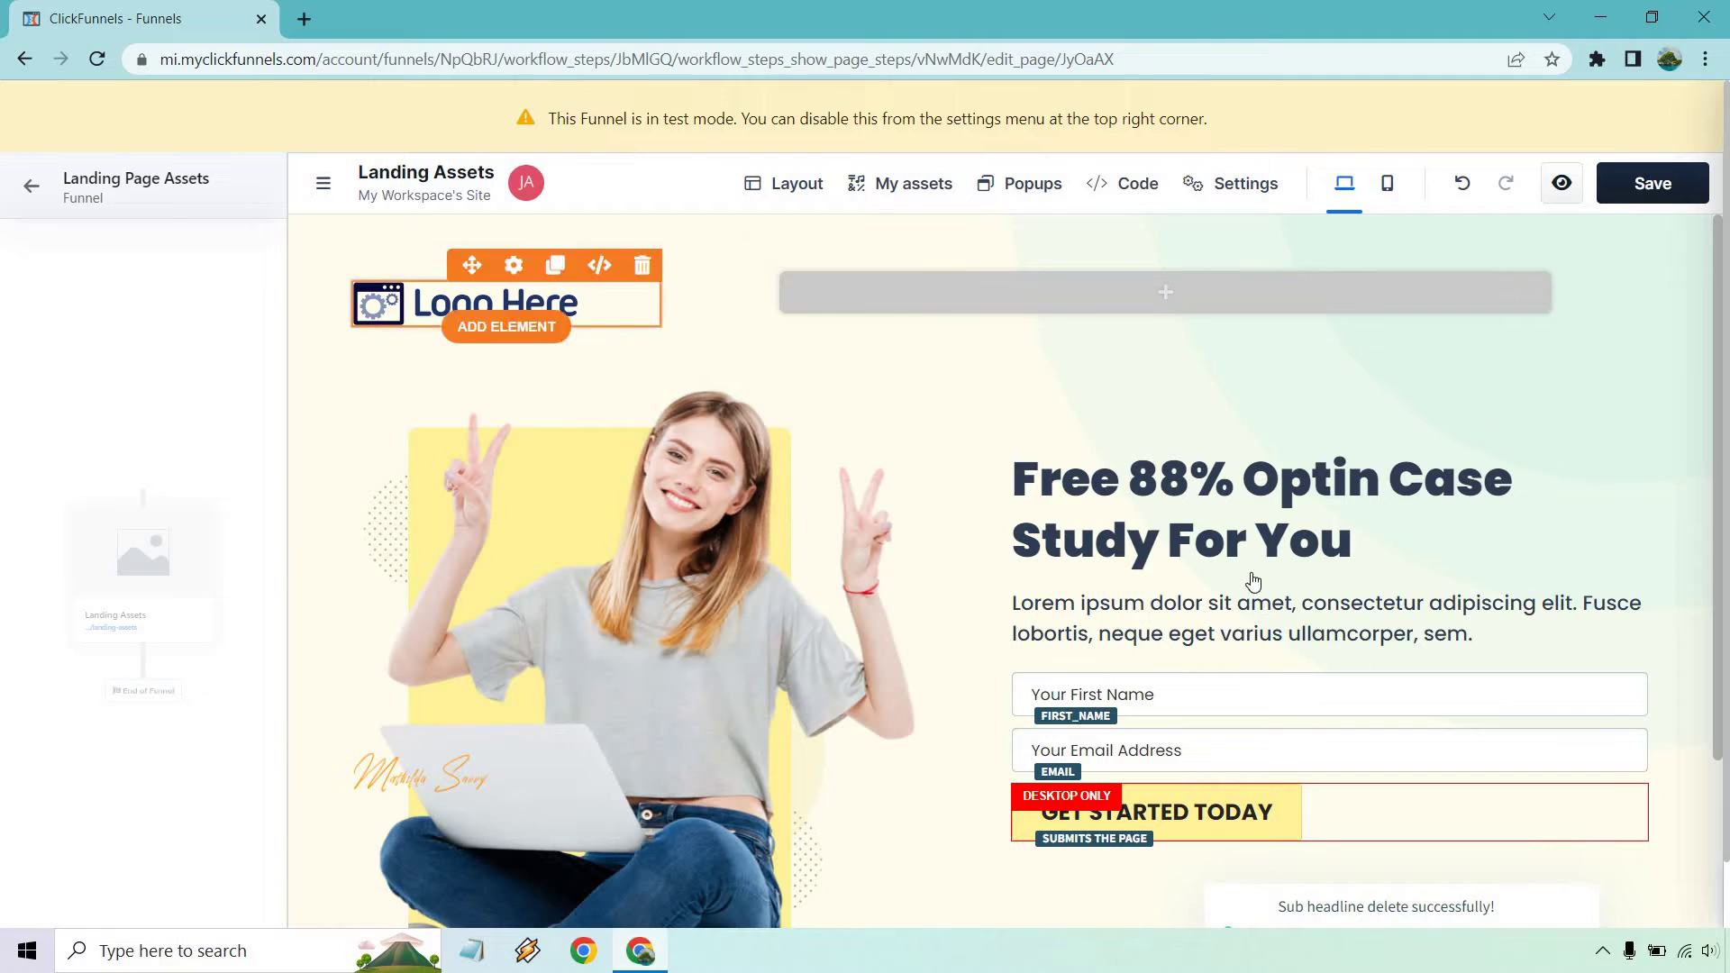
Undo the nav link deletion, the headline change and the Header 2 section.
scroll(1159, 496, down, 5)
scroll(1352, 379, up, 5)
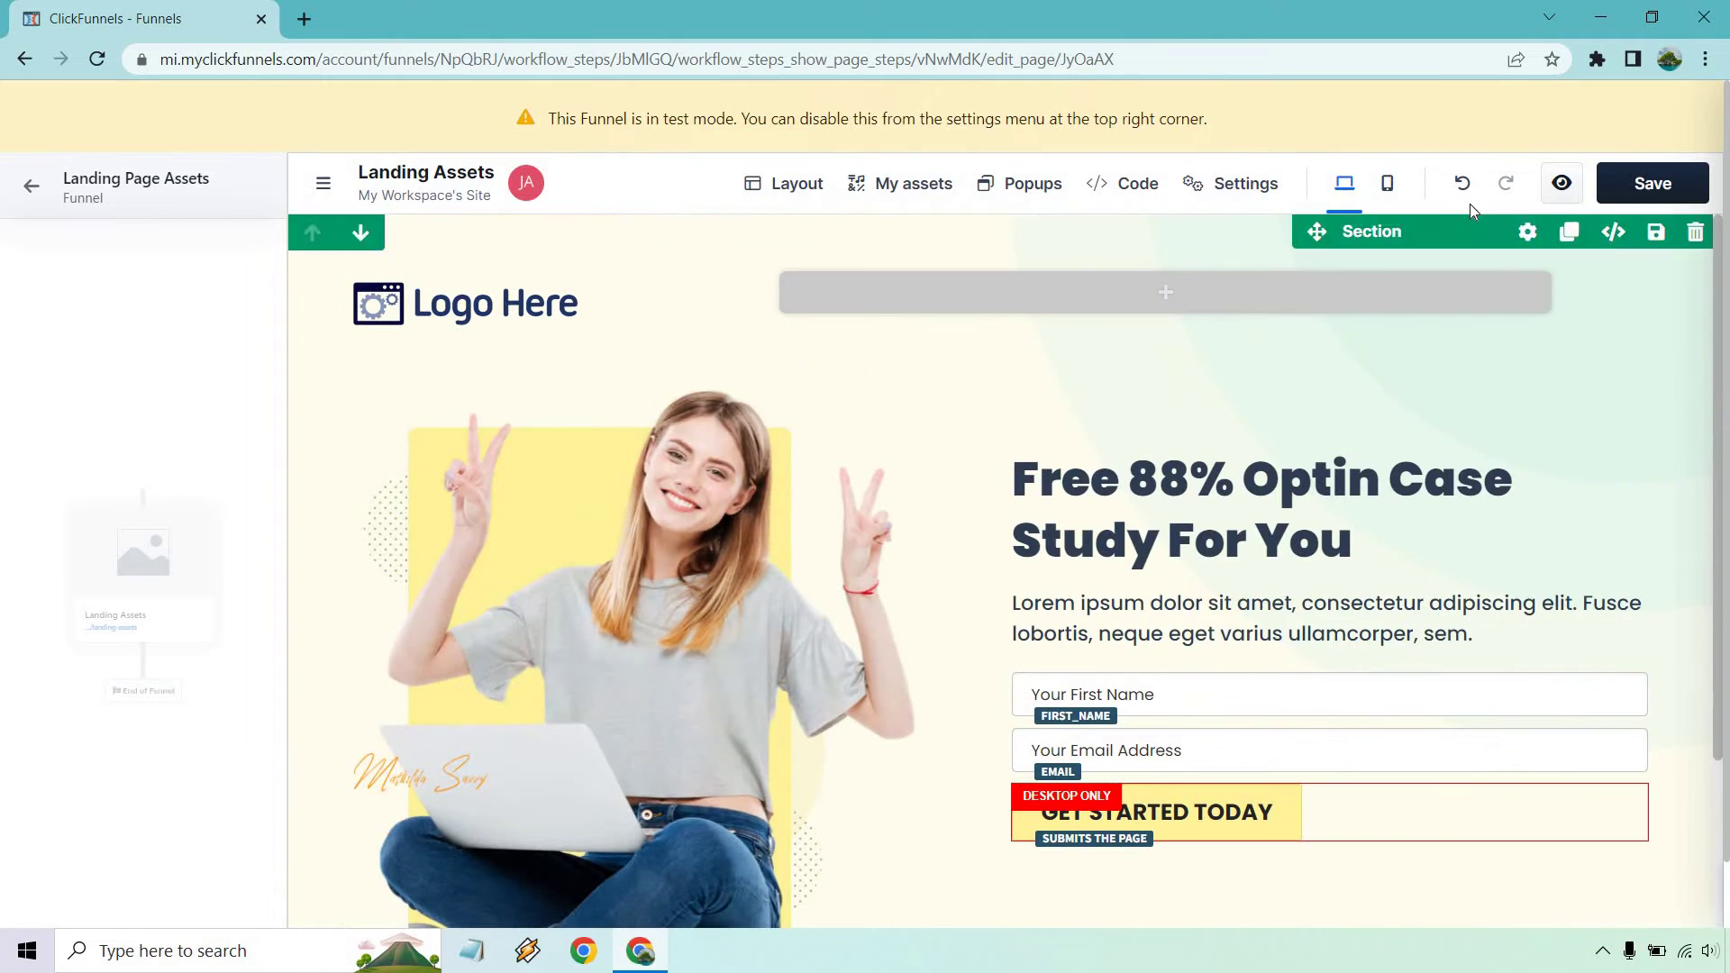
click(1461, 185)
click(1461, 185)
click(1459, 187)
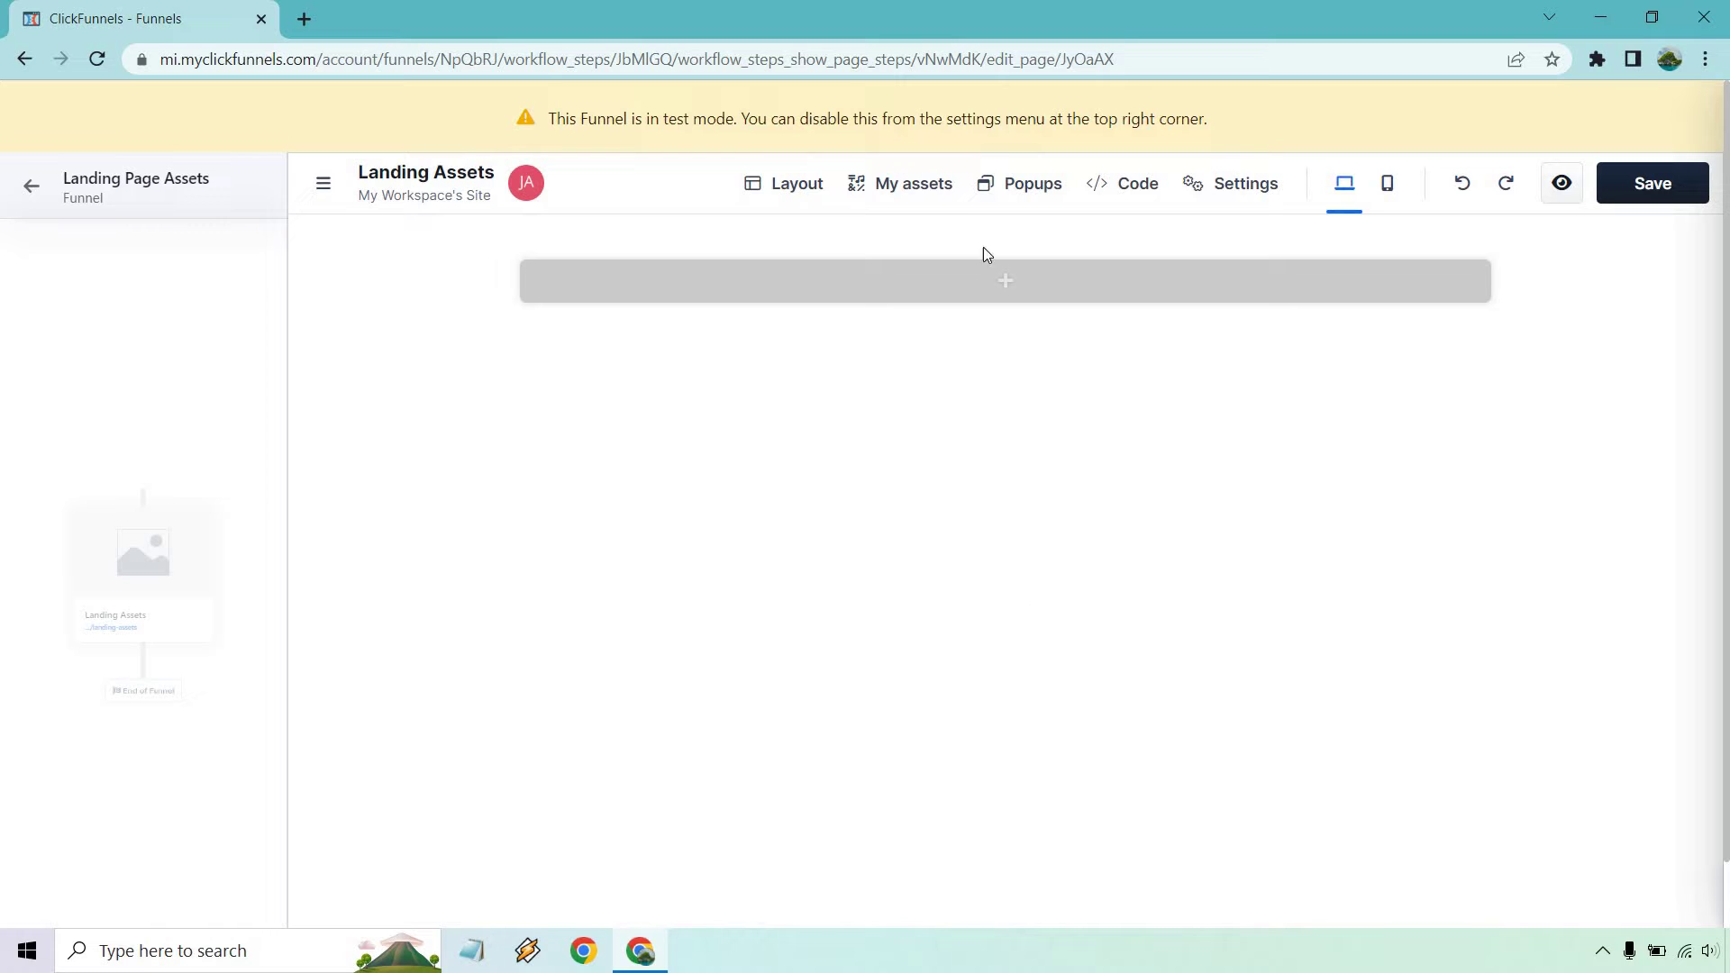
Try an opt-in header section from My assets on the page, then undo it.
click(925, 180)
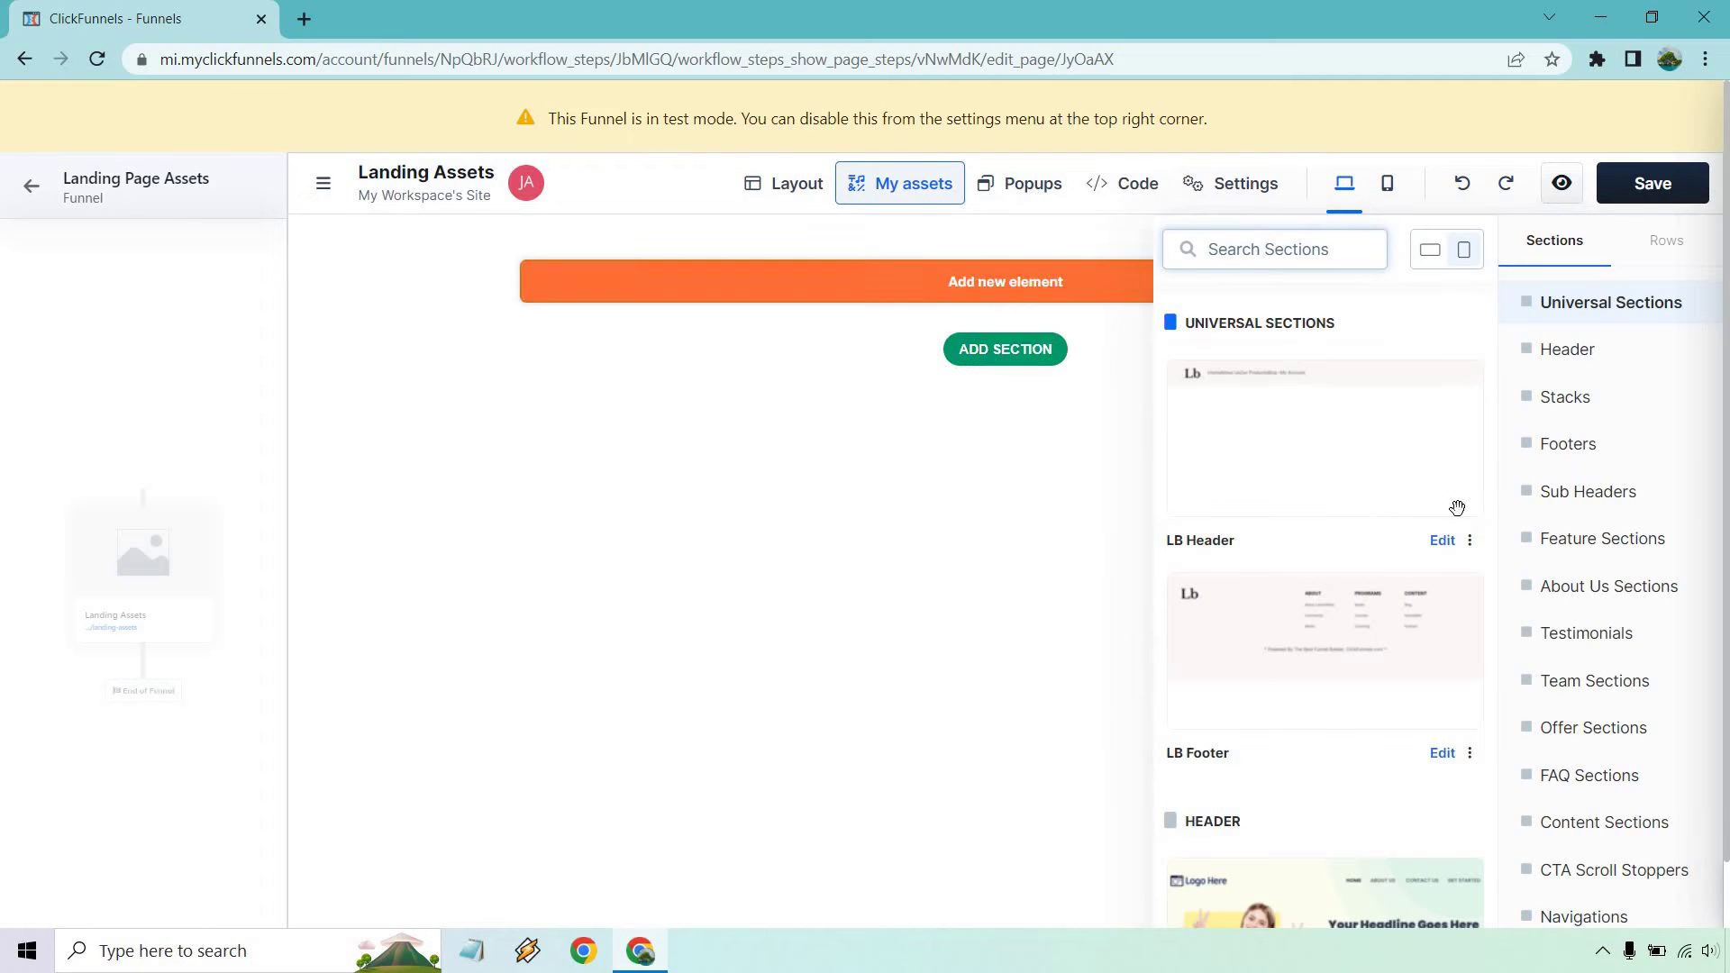
scroll(1332, 437, down, 3)
scroll(1335, 440, down, 4)
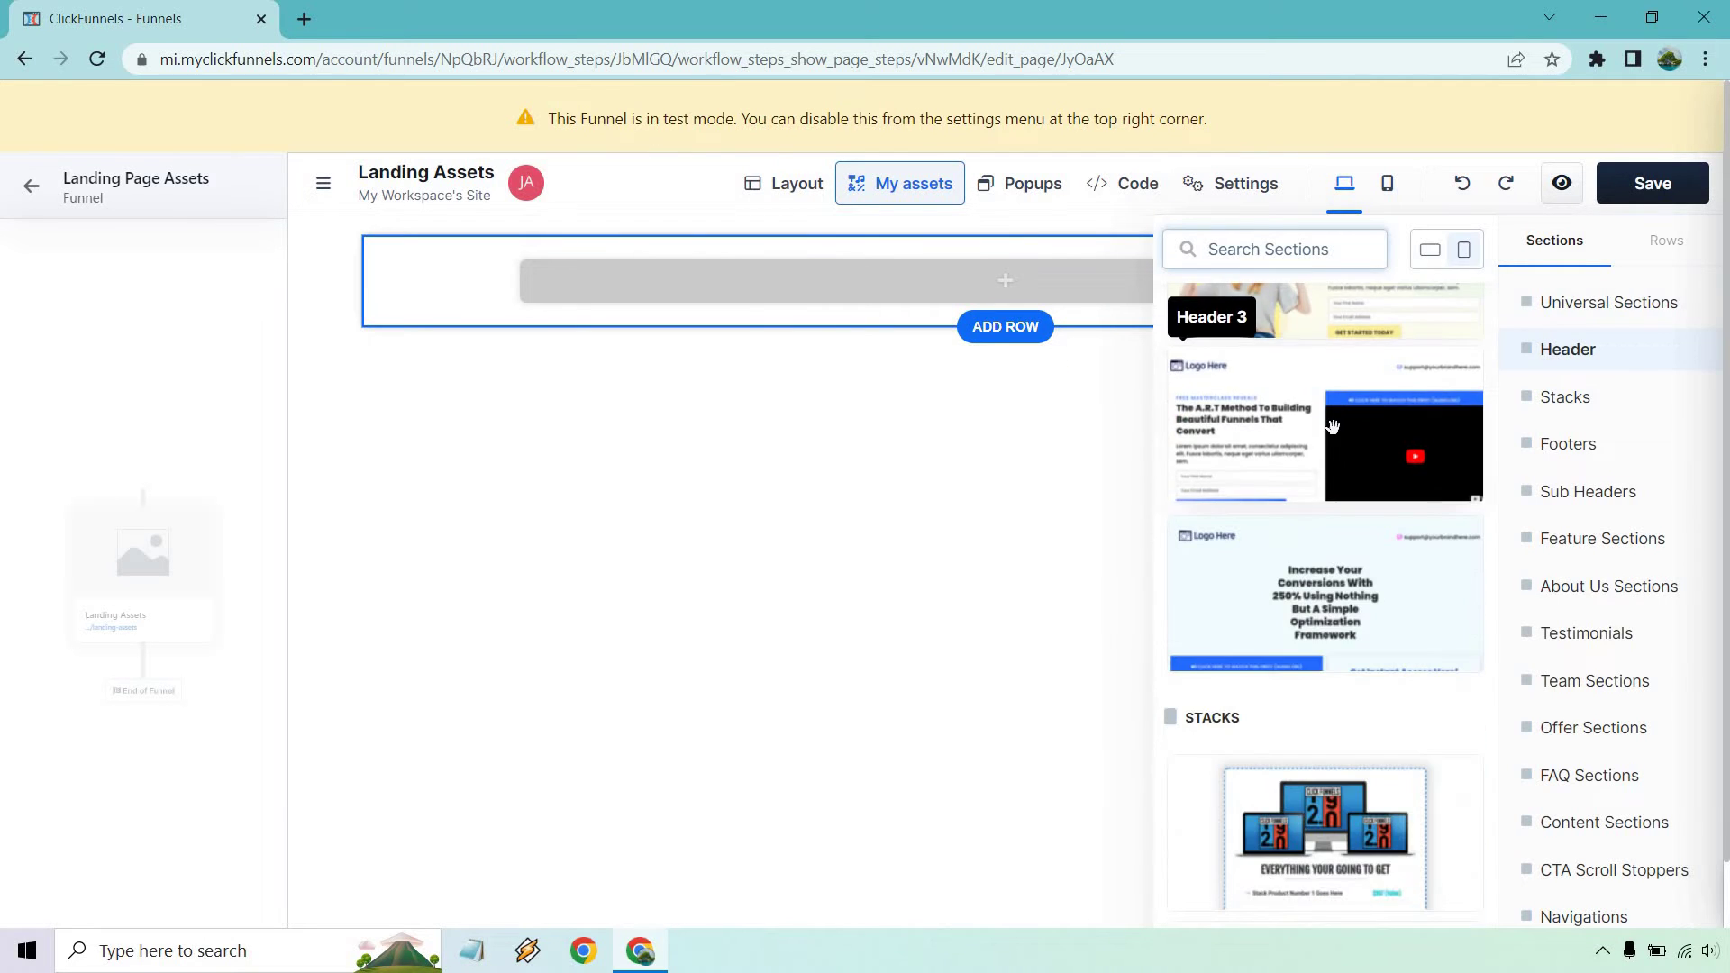
drag(1337, 447, 1189, 548)
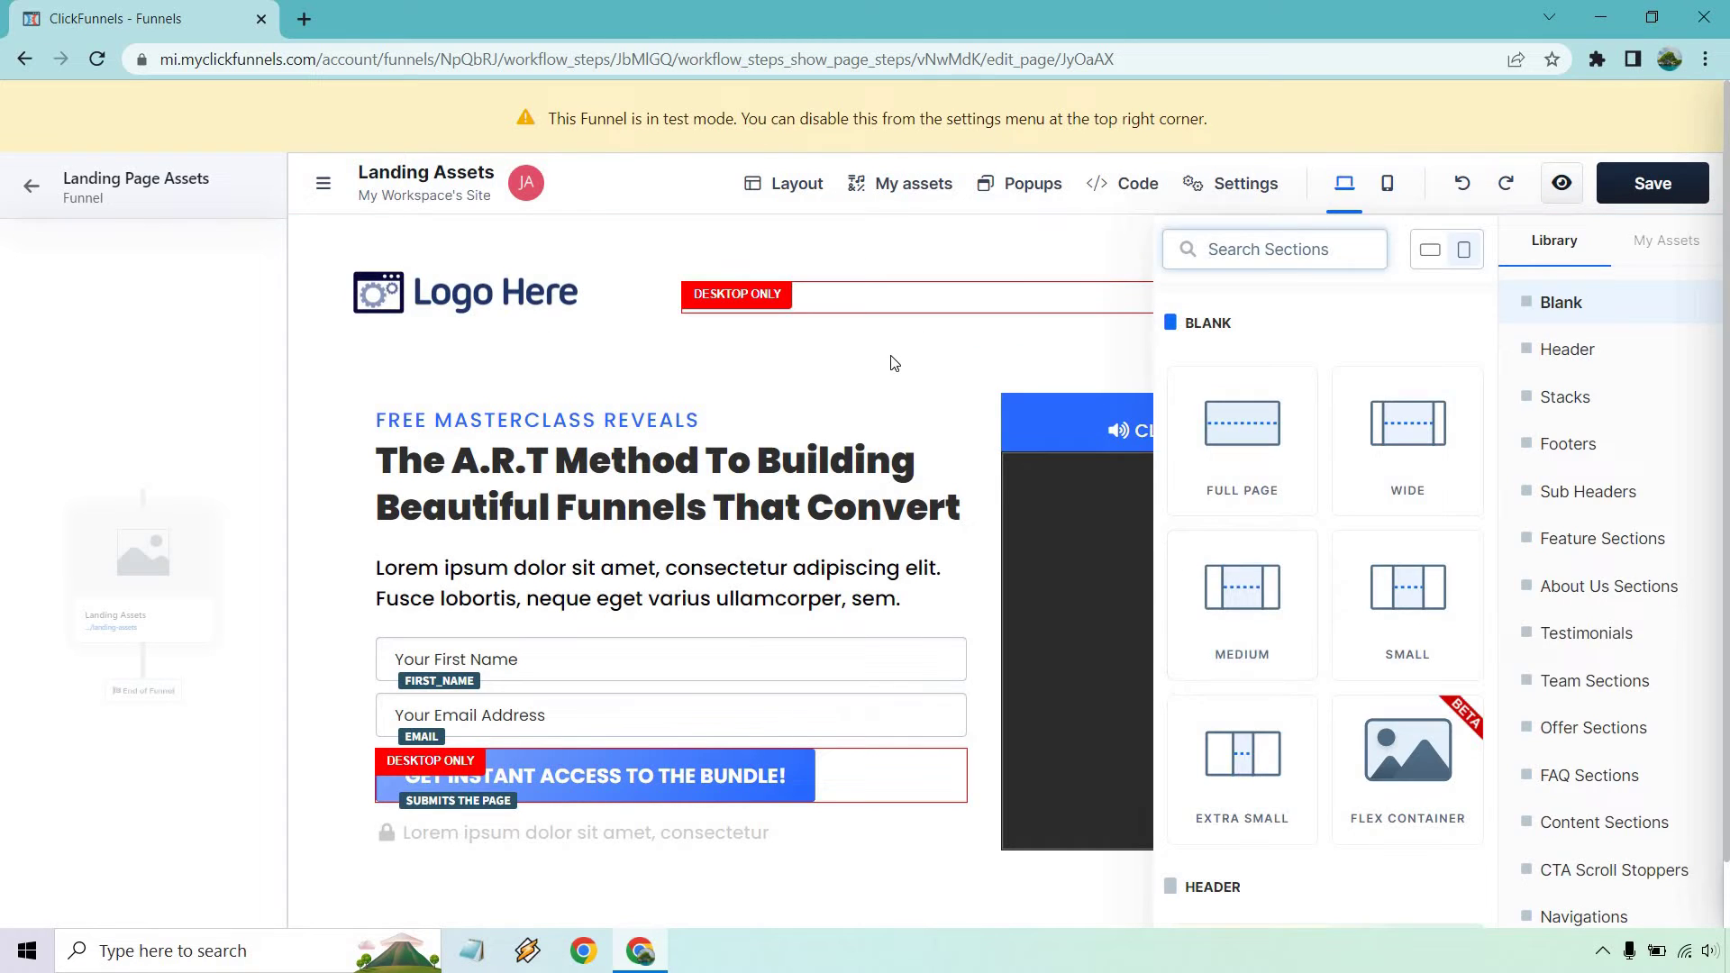
scroll(955, 508, down, 3)
scroll(954, 507, up, 3)
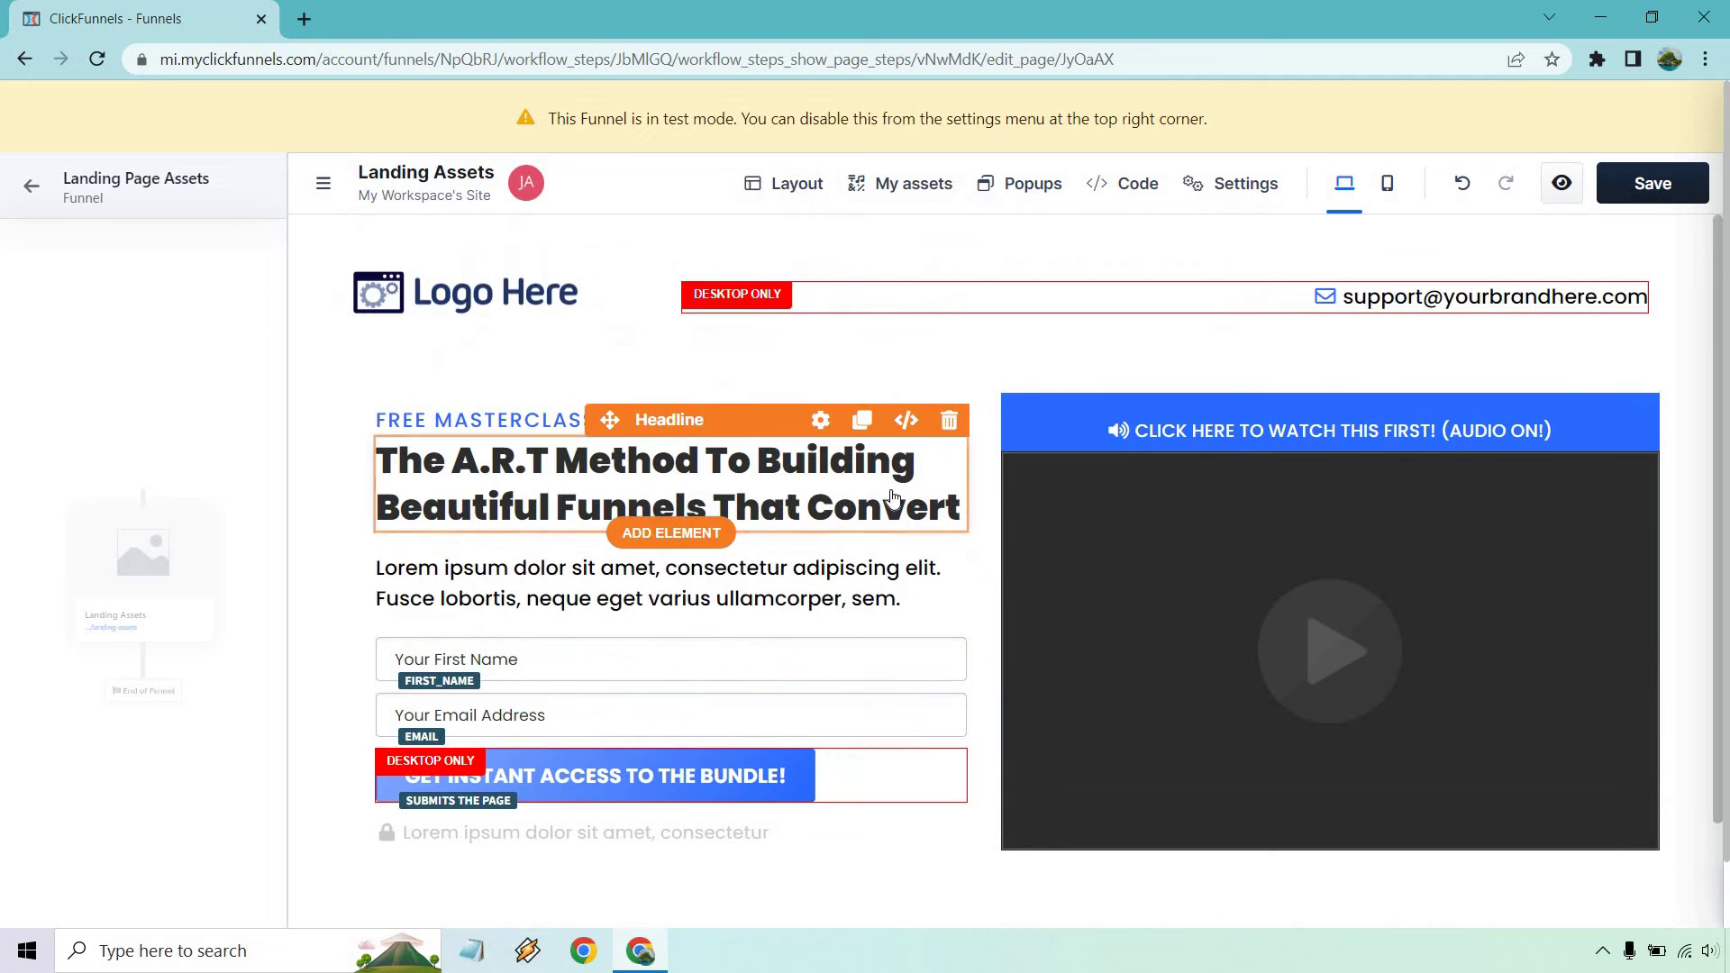
click(1463, 183)
Reopen My assets and scroll down to the Stacks category.
click(909, 185)
scroll(1346, 475, down, 5)
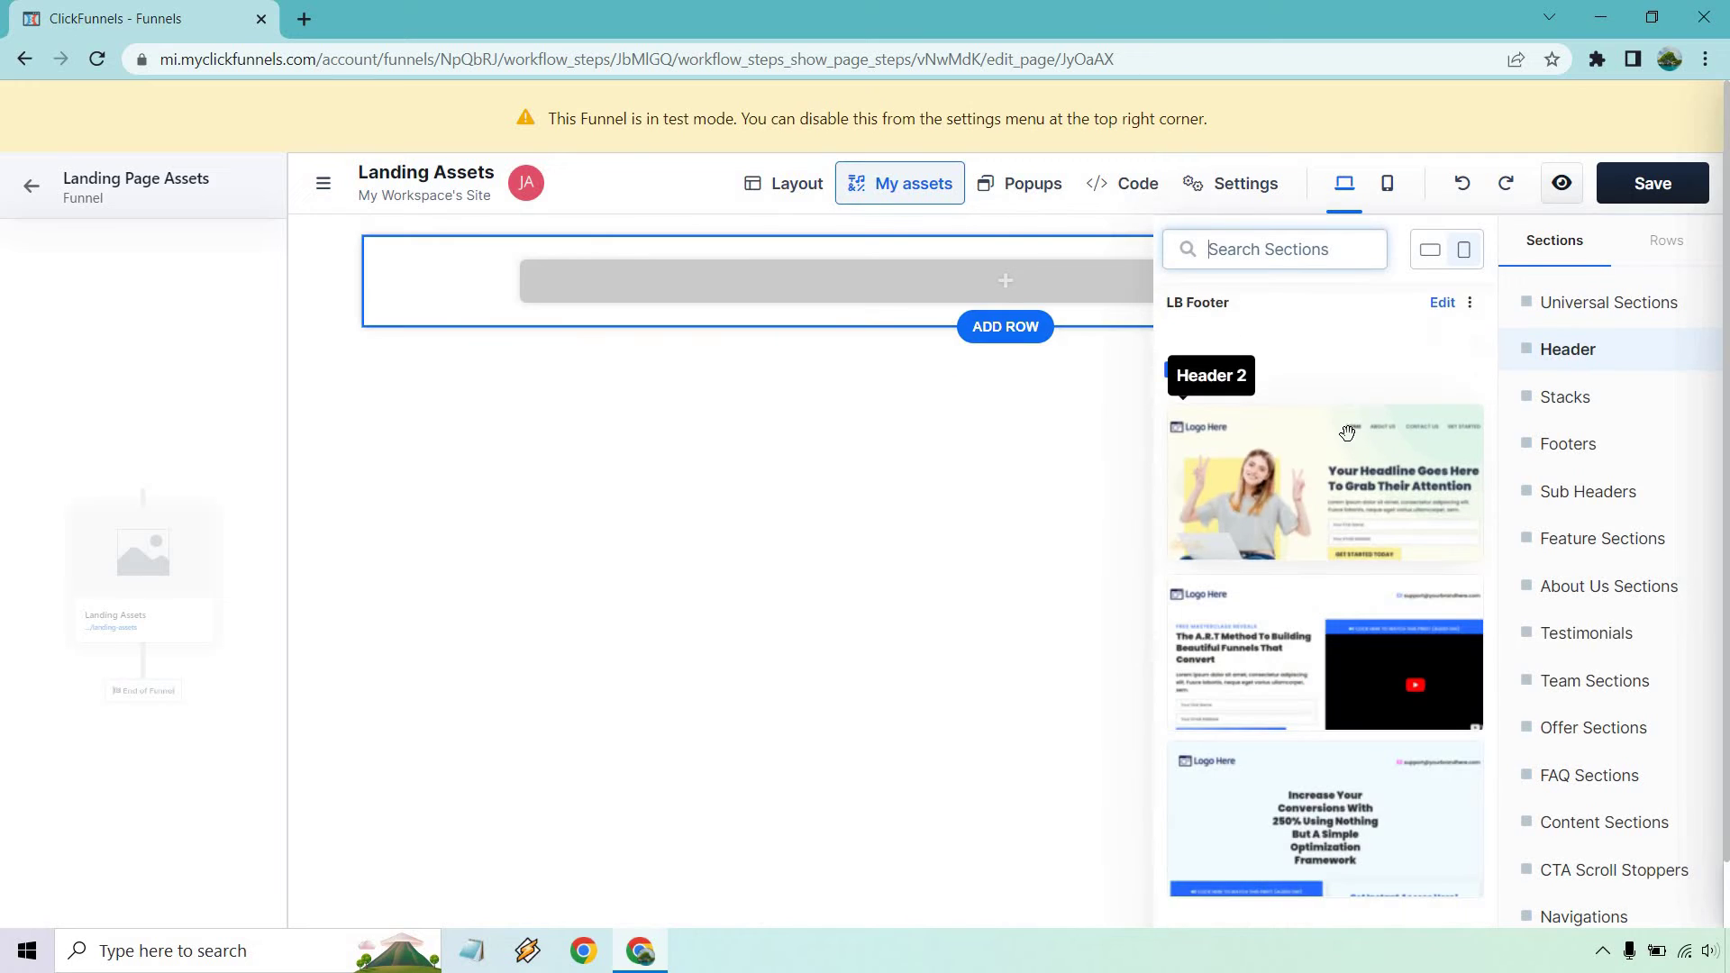
scroll(1348, 451, down, 7)
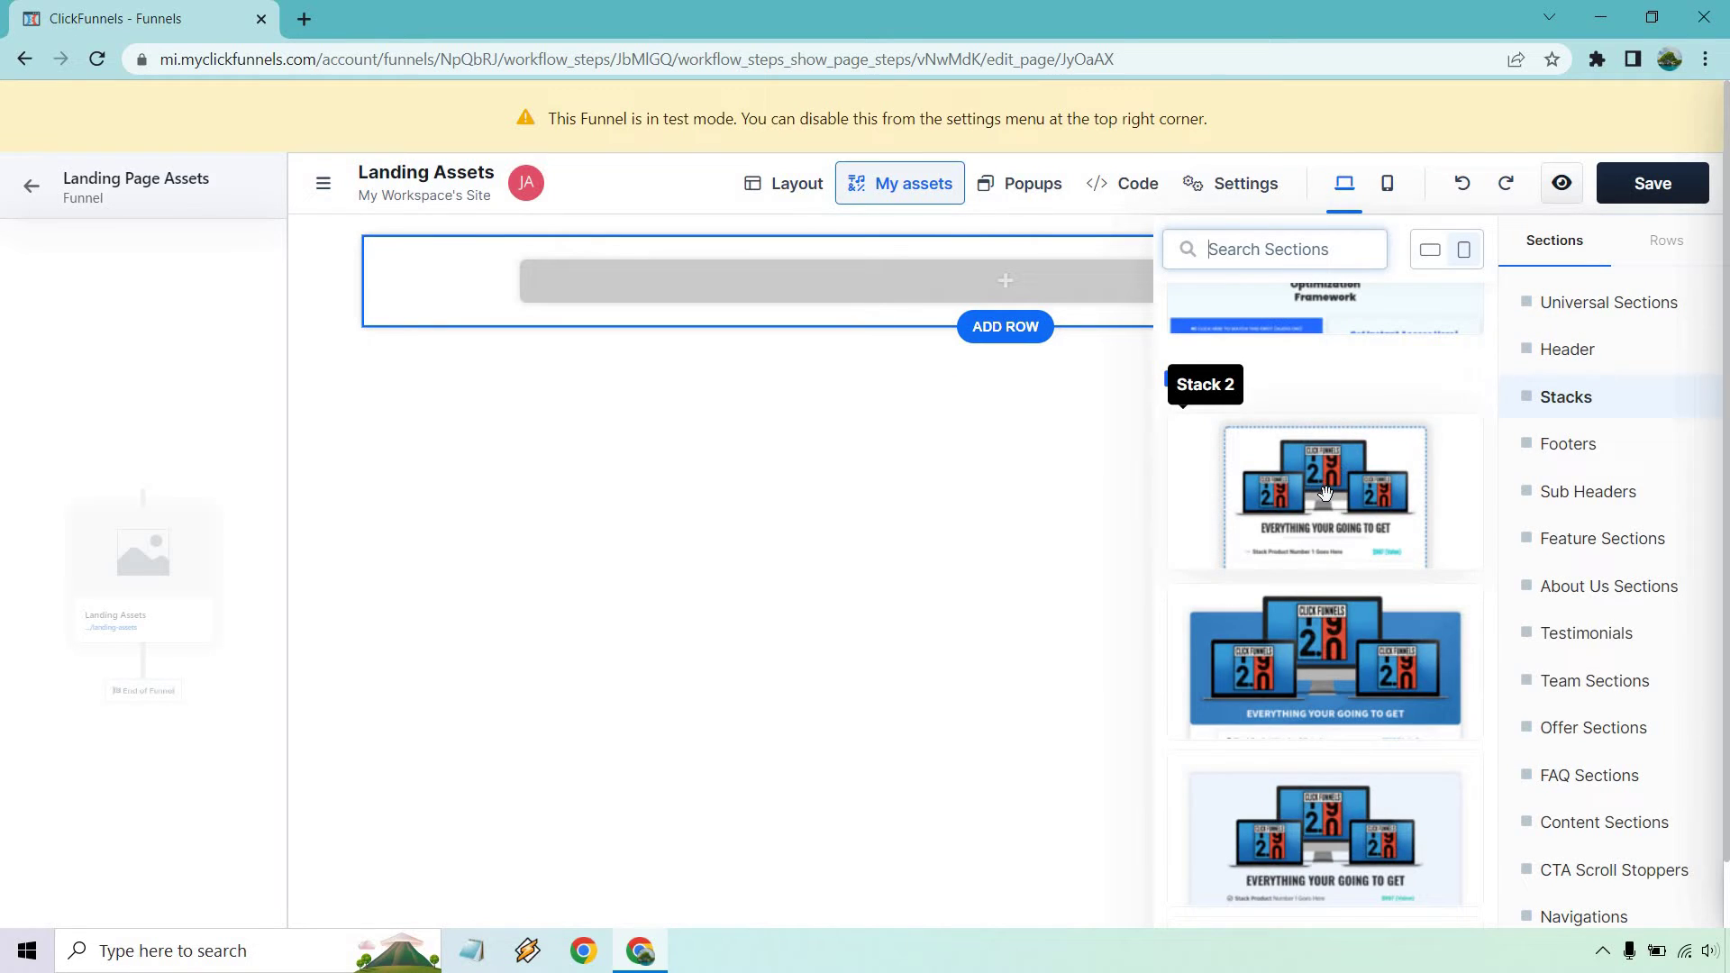
Place the Stack 2 section on the empty page and close the library.
drag(1324, 494, 1095, 257)
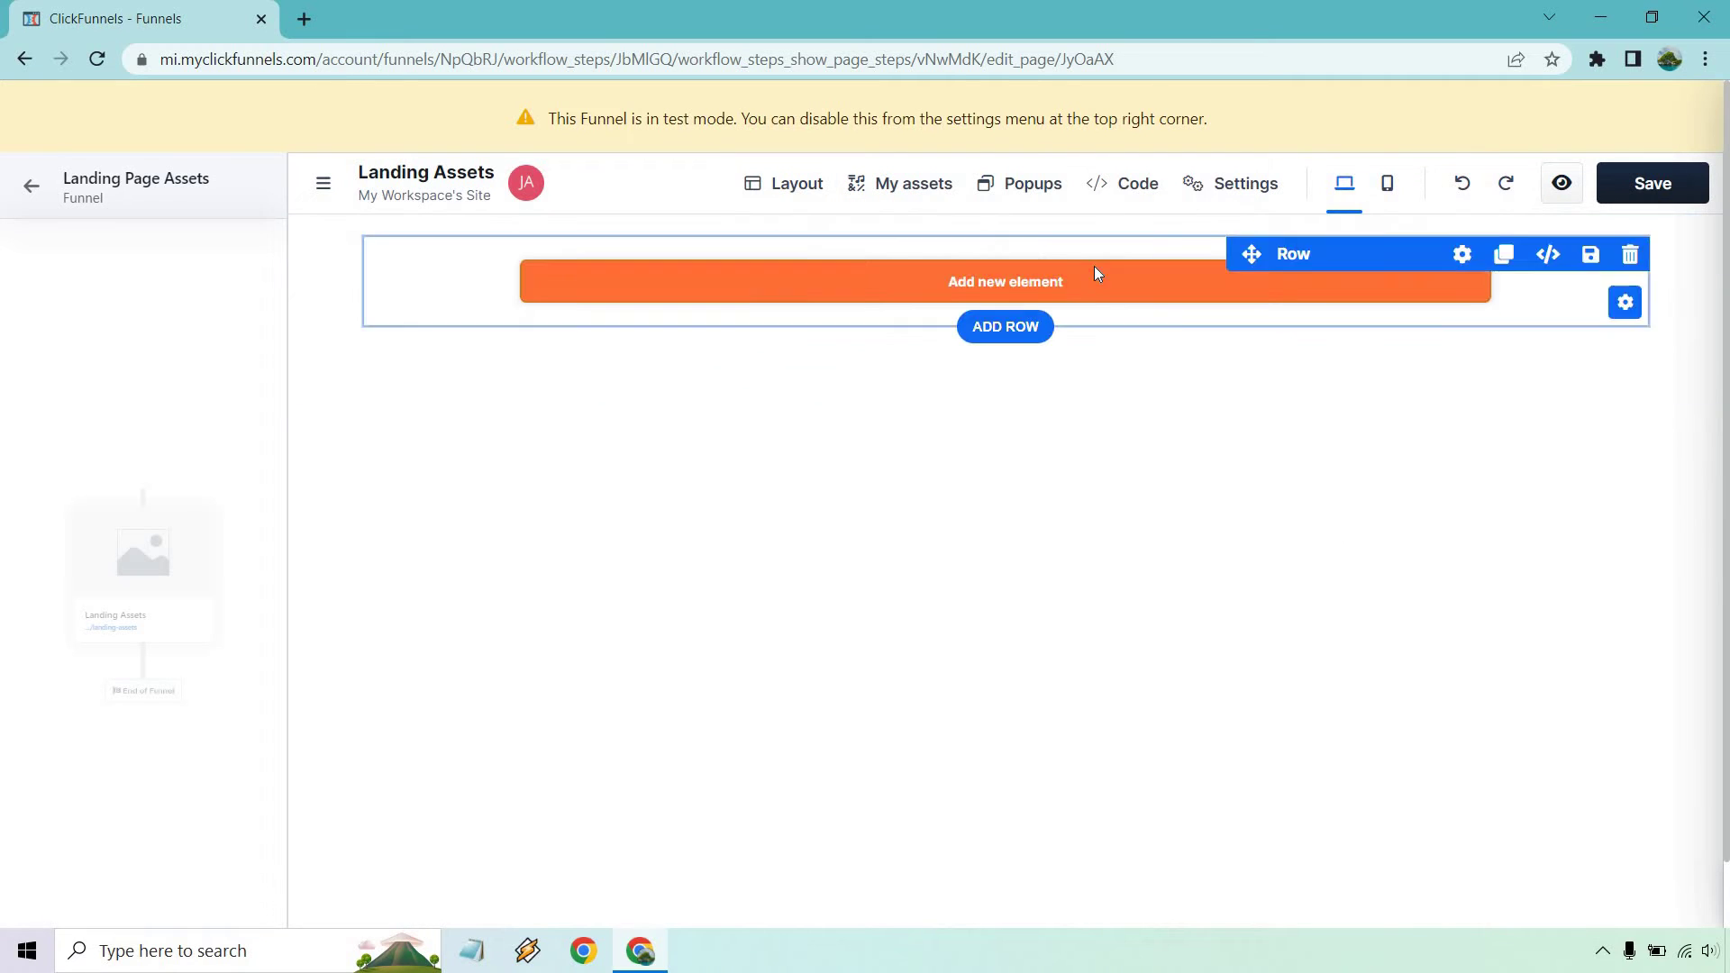
click(493, 335)
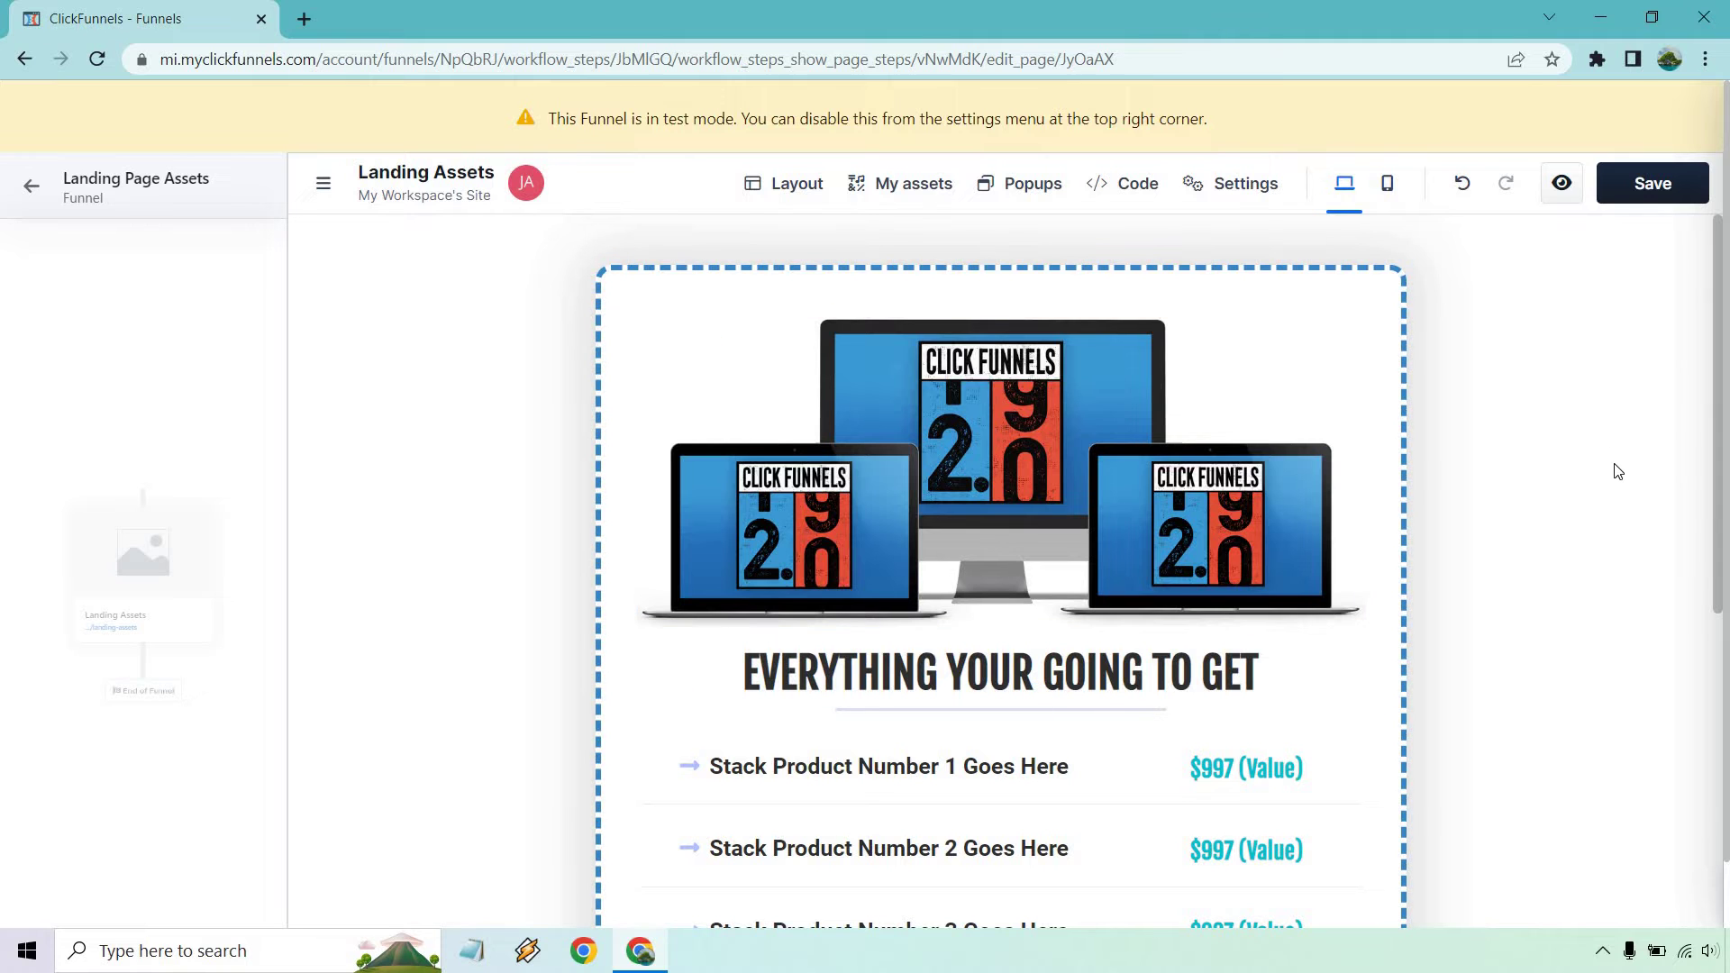
scroll(1618, 473, down, 8)
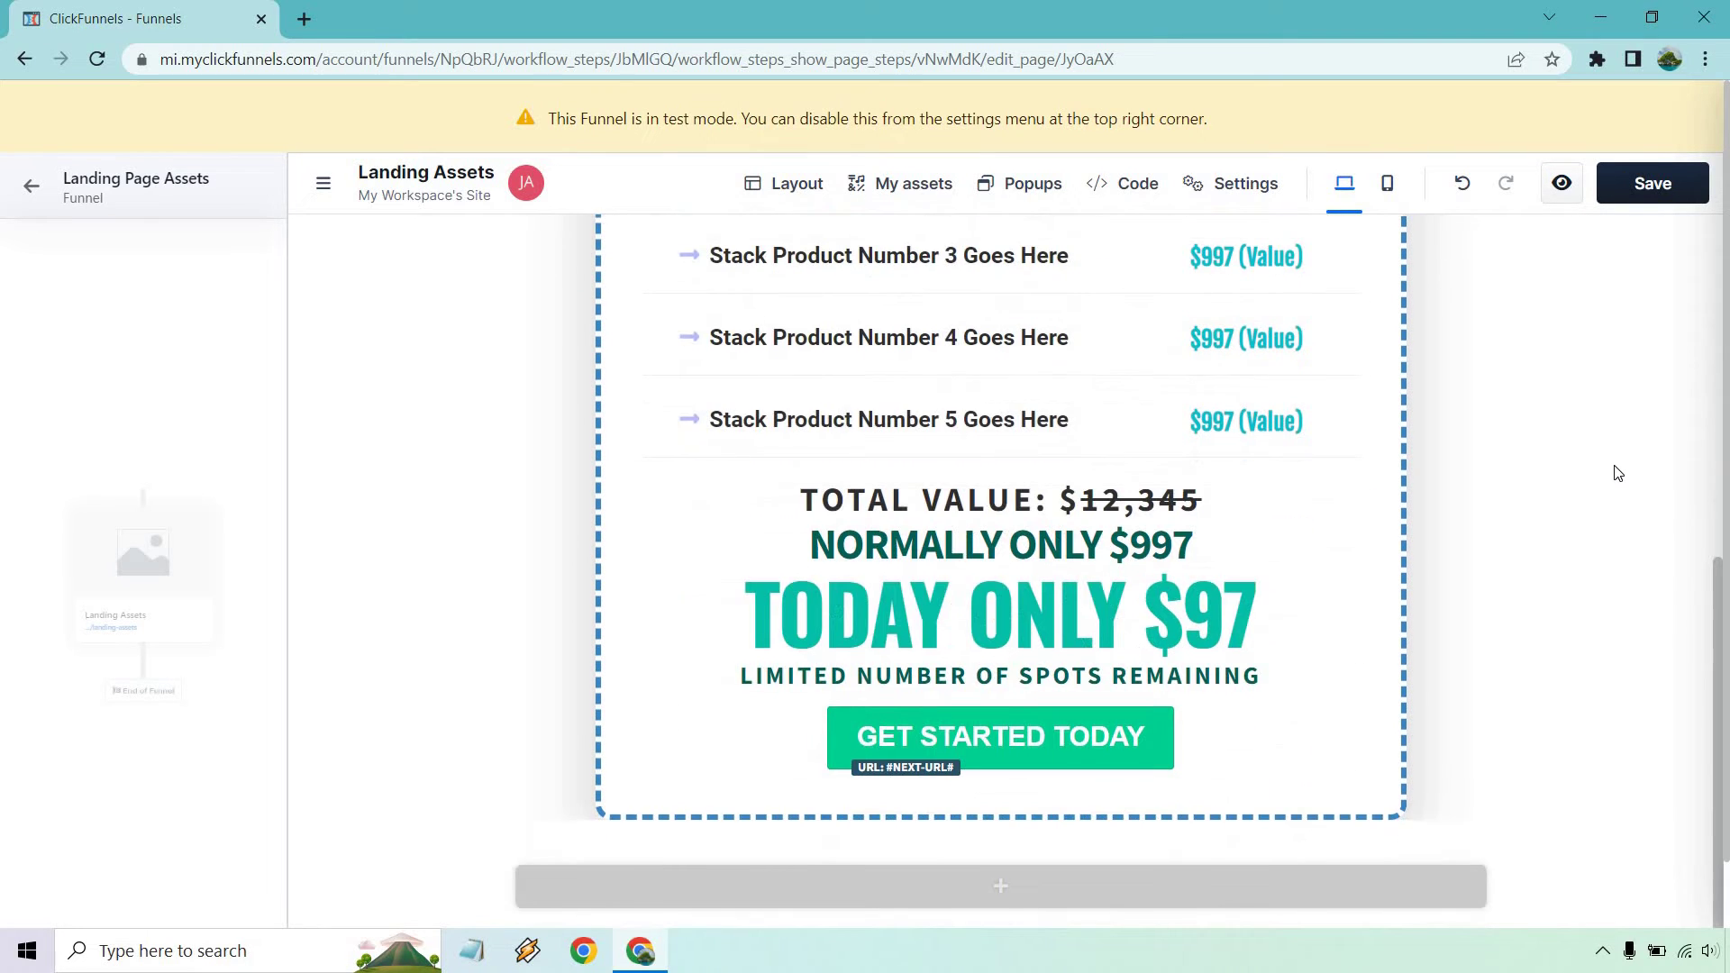
scroll(1617, 473, up, 8)
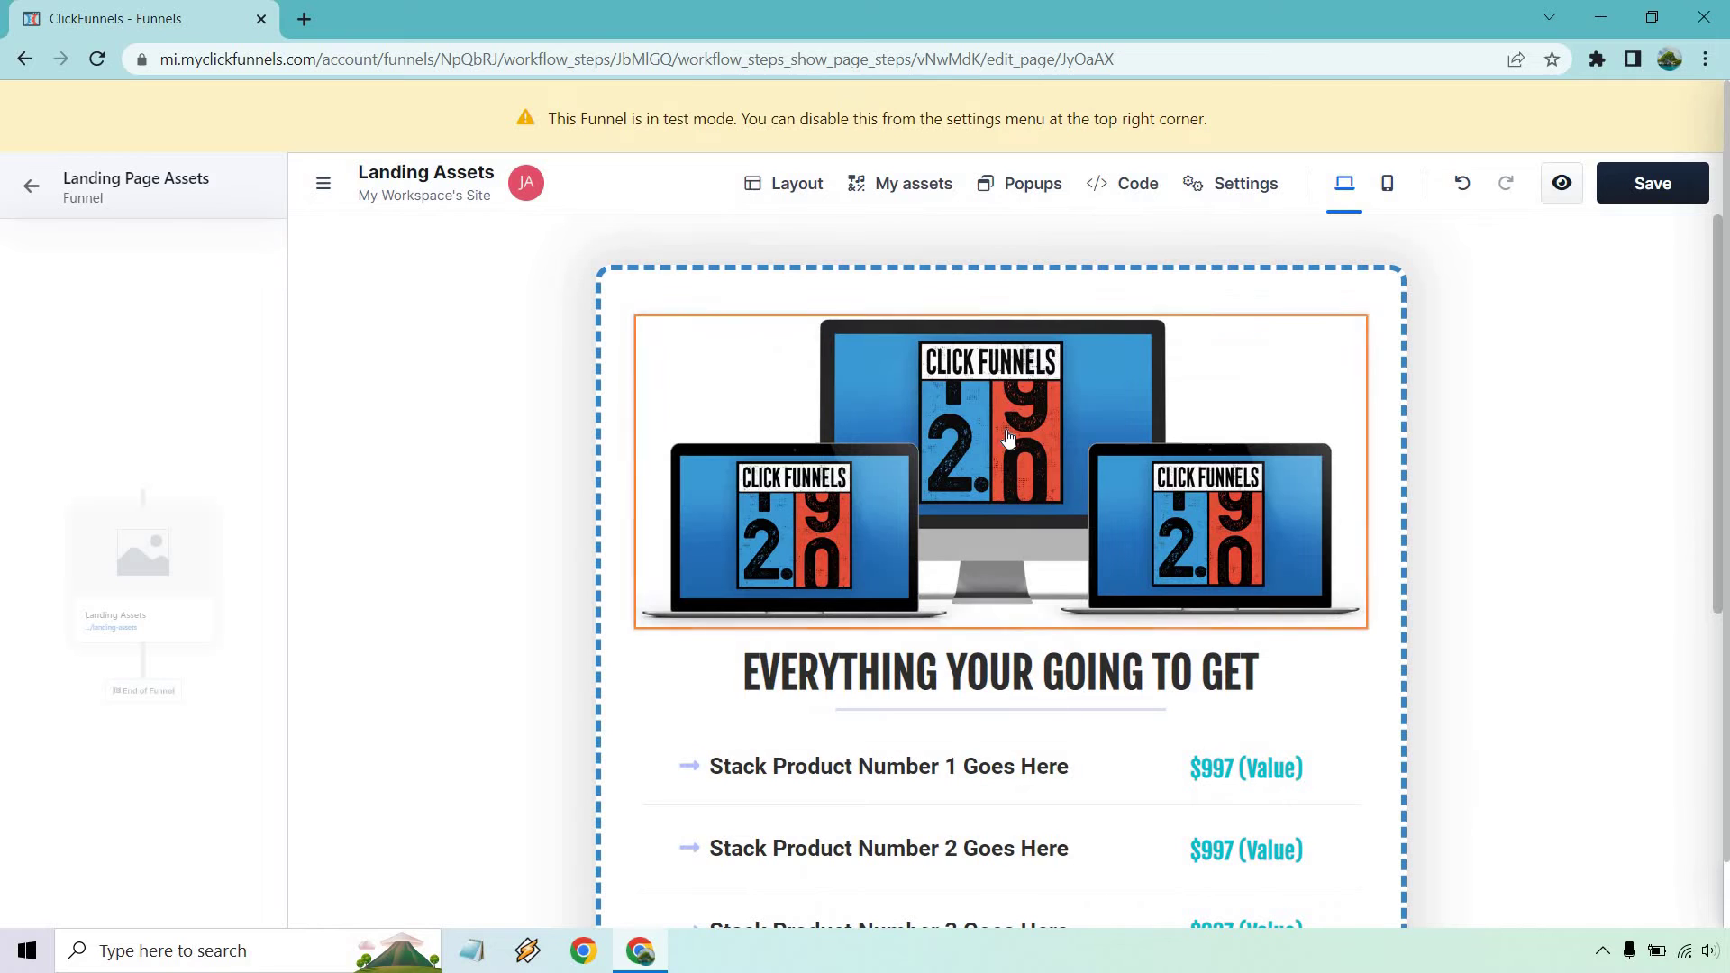
scroll(1421, 403, down, 4)
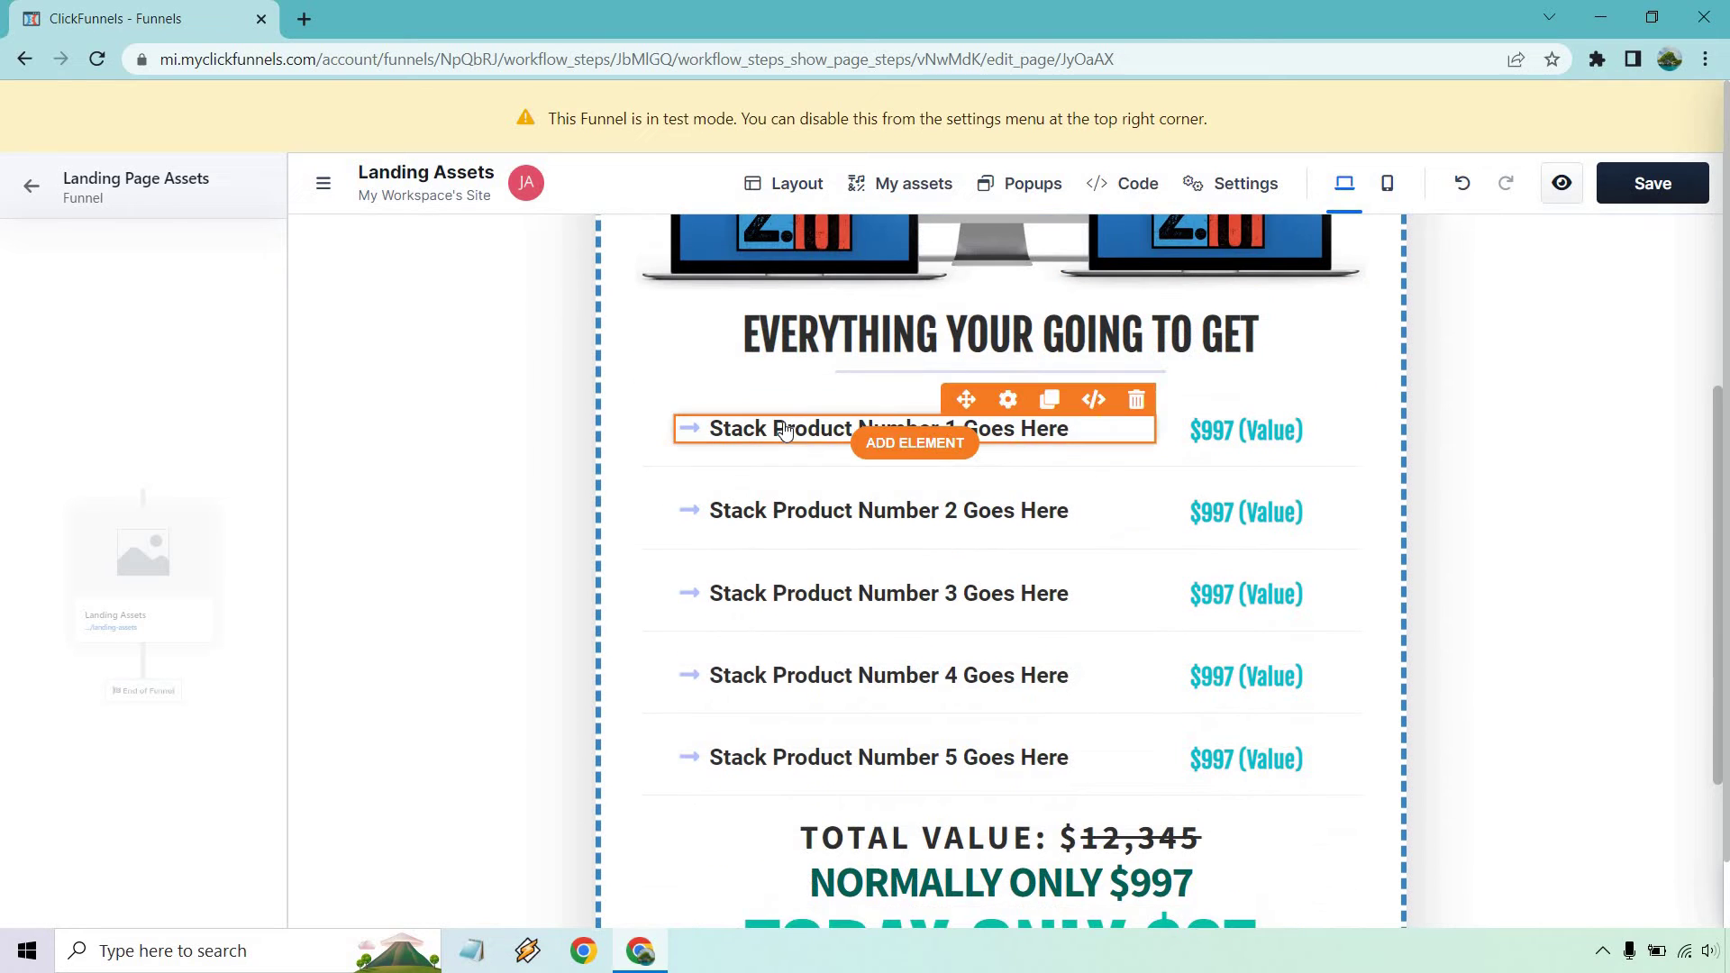
Rename products to 'Your Epic Training', 'Over The Shoulder Case Study' and 'Done For You Templates'.
click(792, 431)
drag(715, 424, 1093, 421)
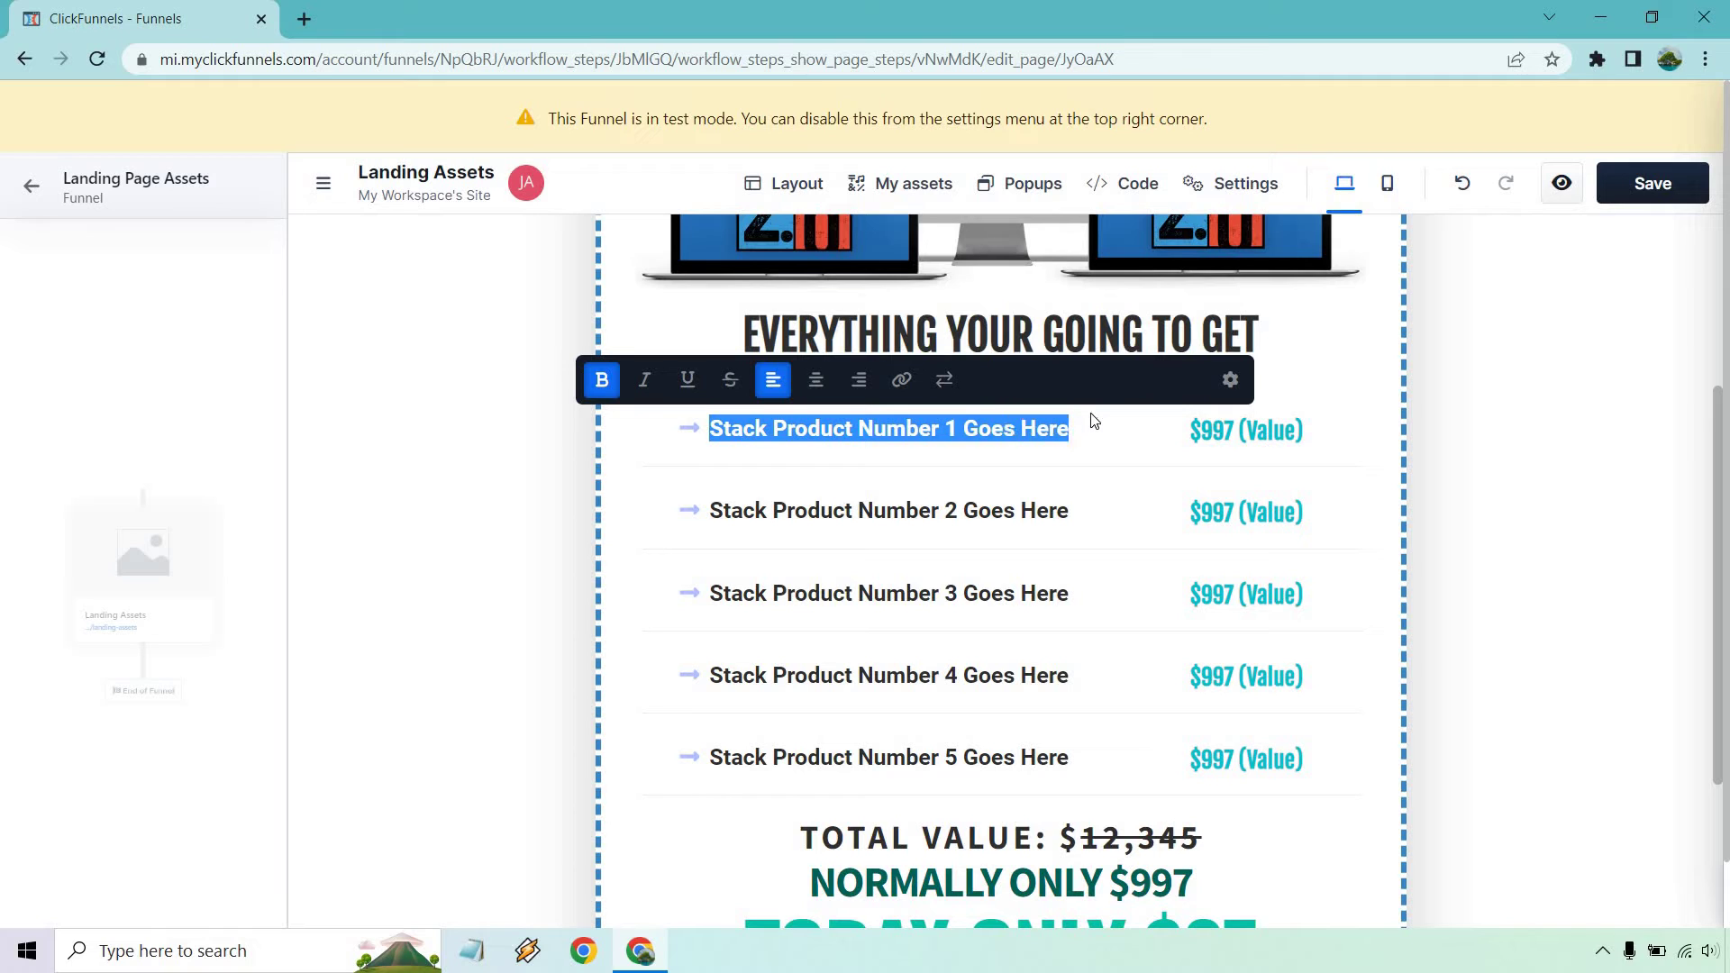
text(Your Epic Trainin)
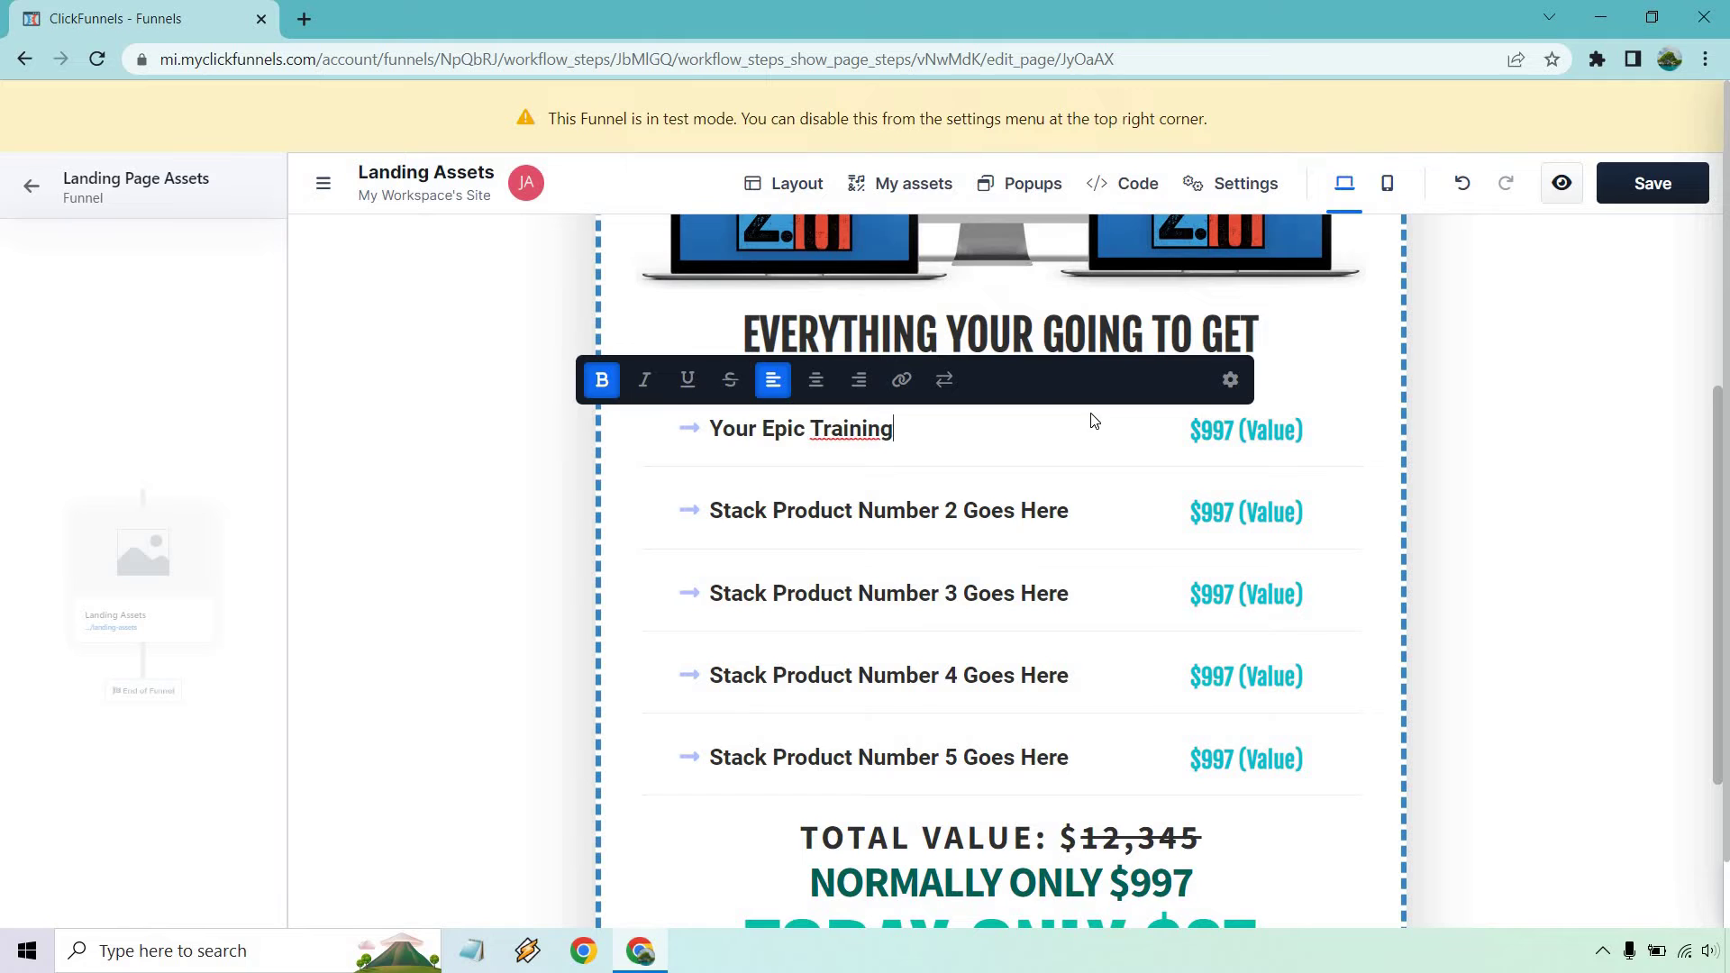
text(g)
click(718, 510)
drag(712, 510, 1066, 501)
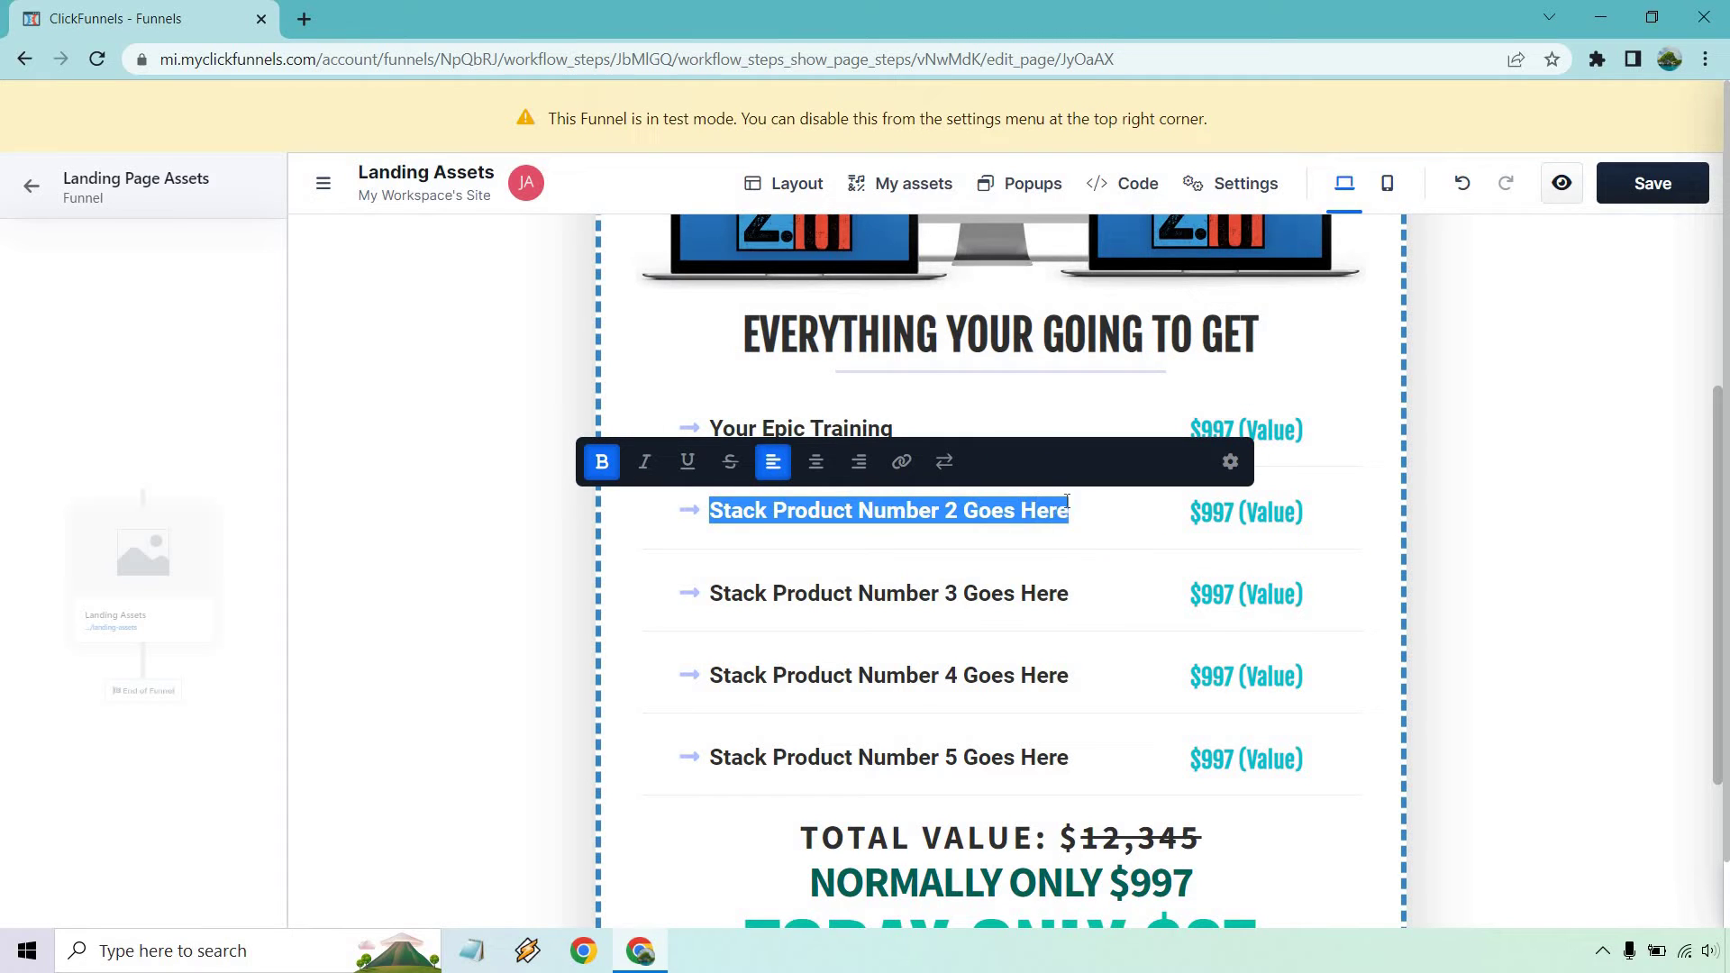
text(Over The Shoulder Ca)
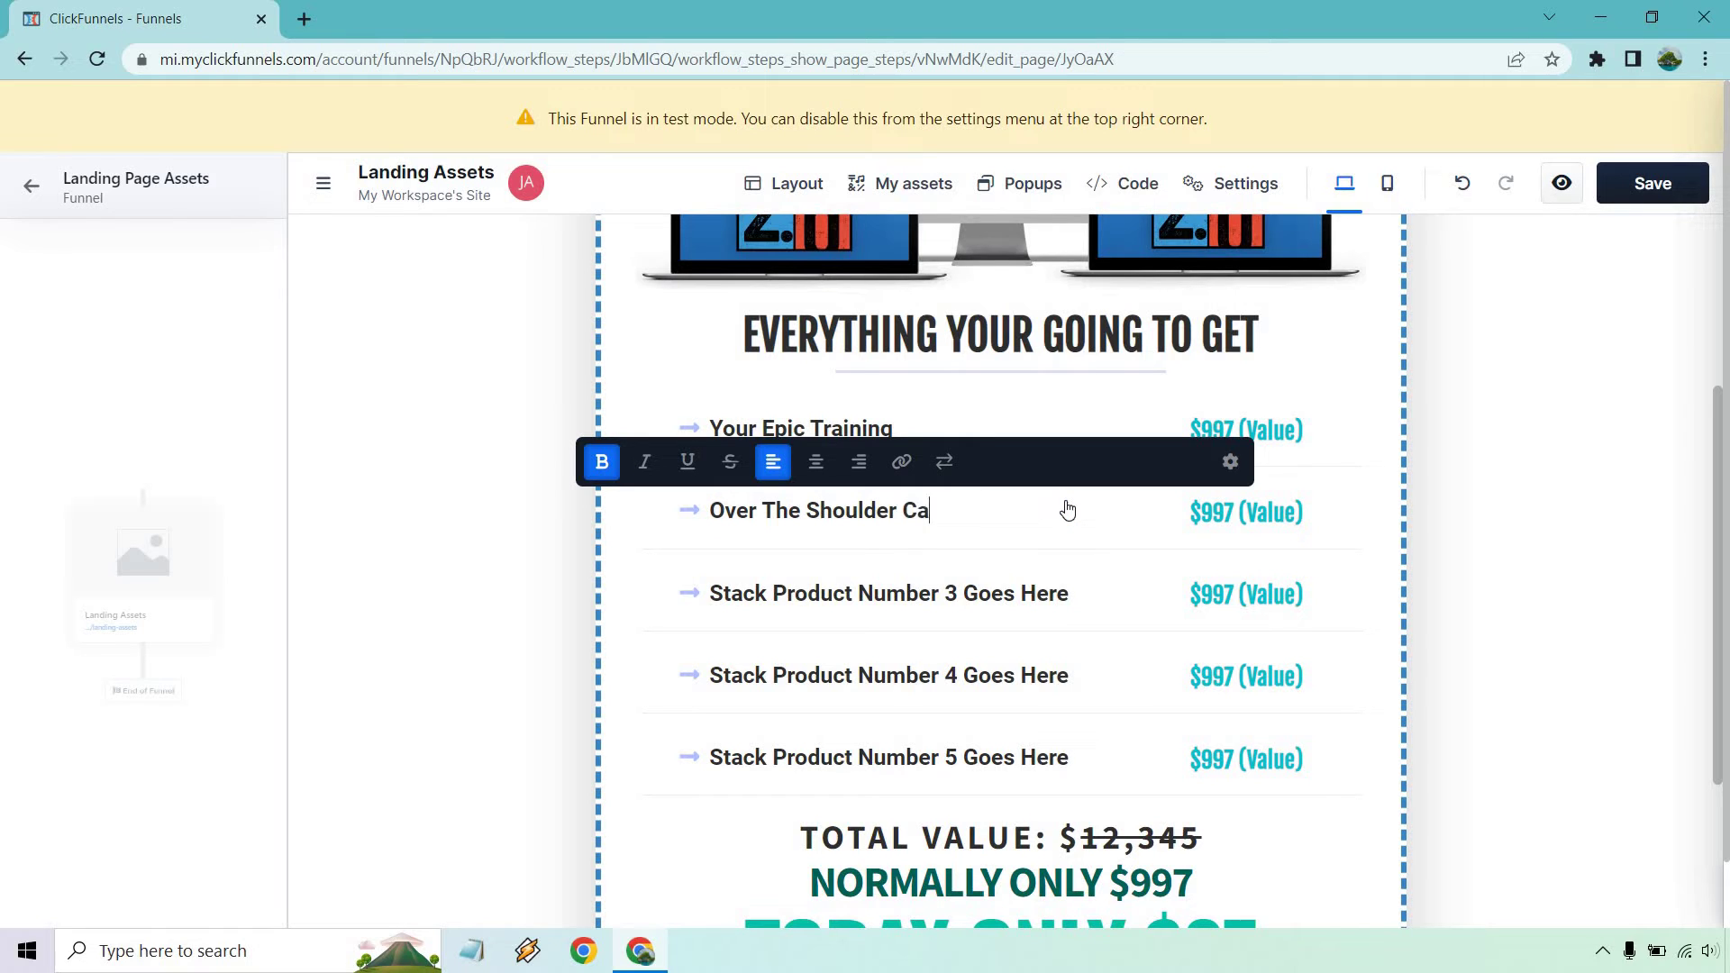
text(se Study)
click(1009, 591)
click(1010, 591)
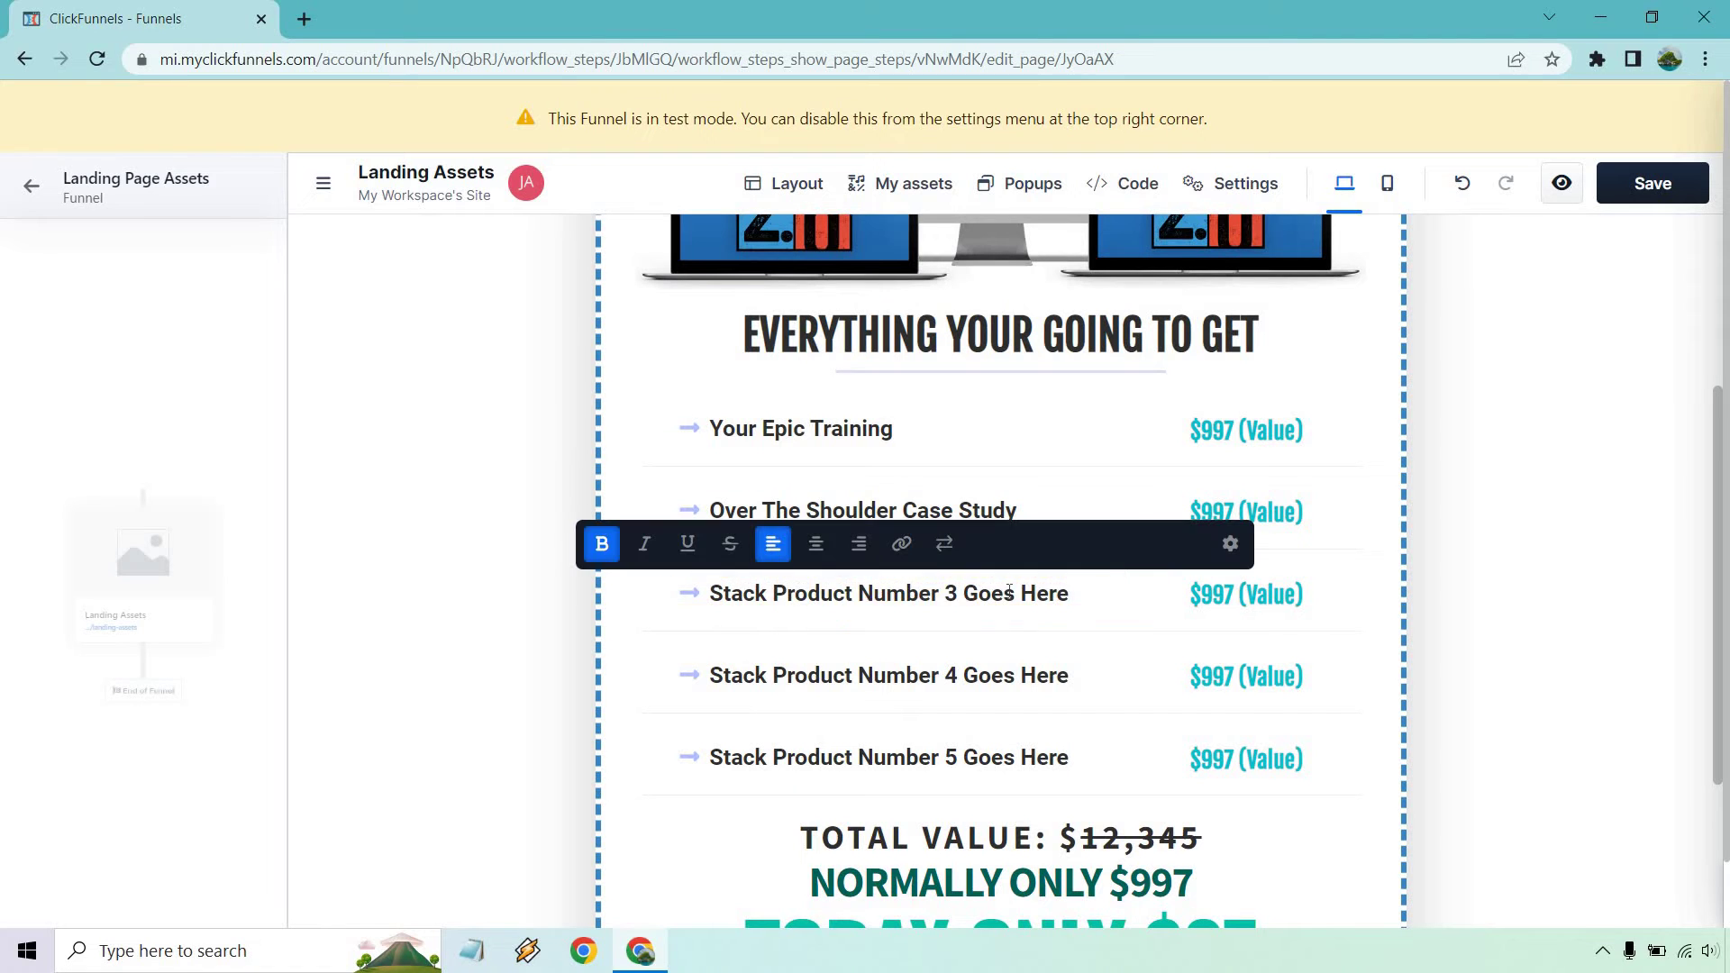
triple_click(1009, 591)
text(Done Fo)
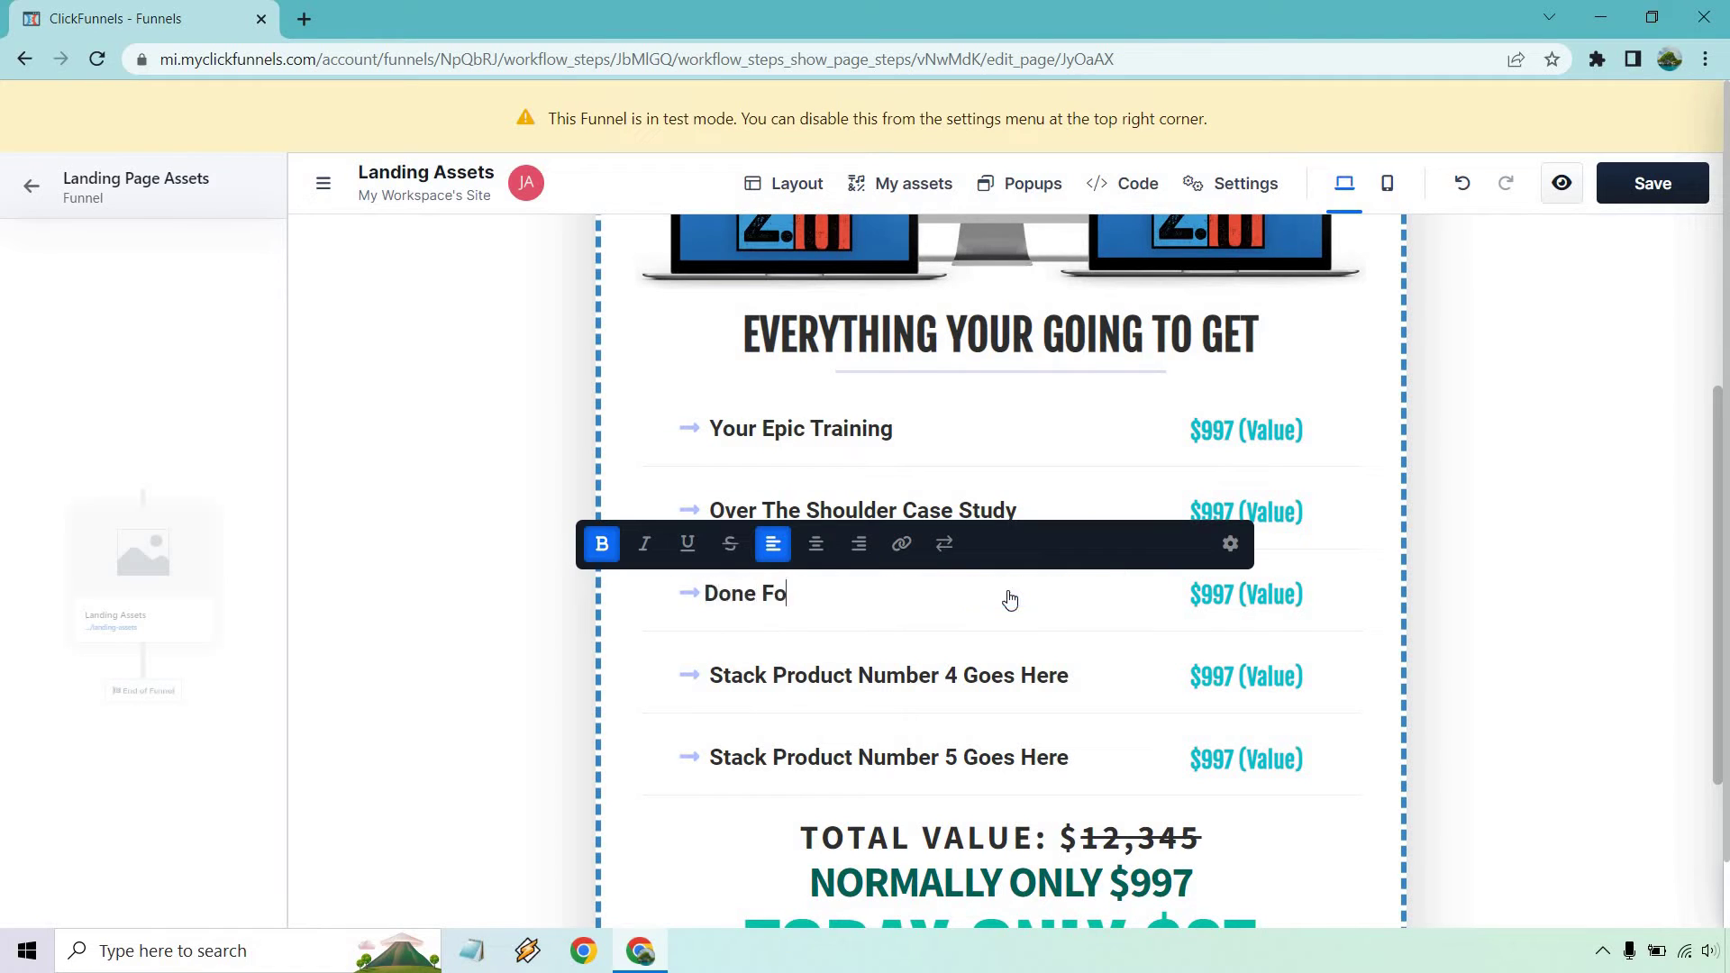
text(r You Templates)
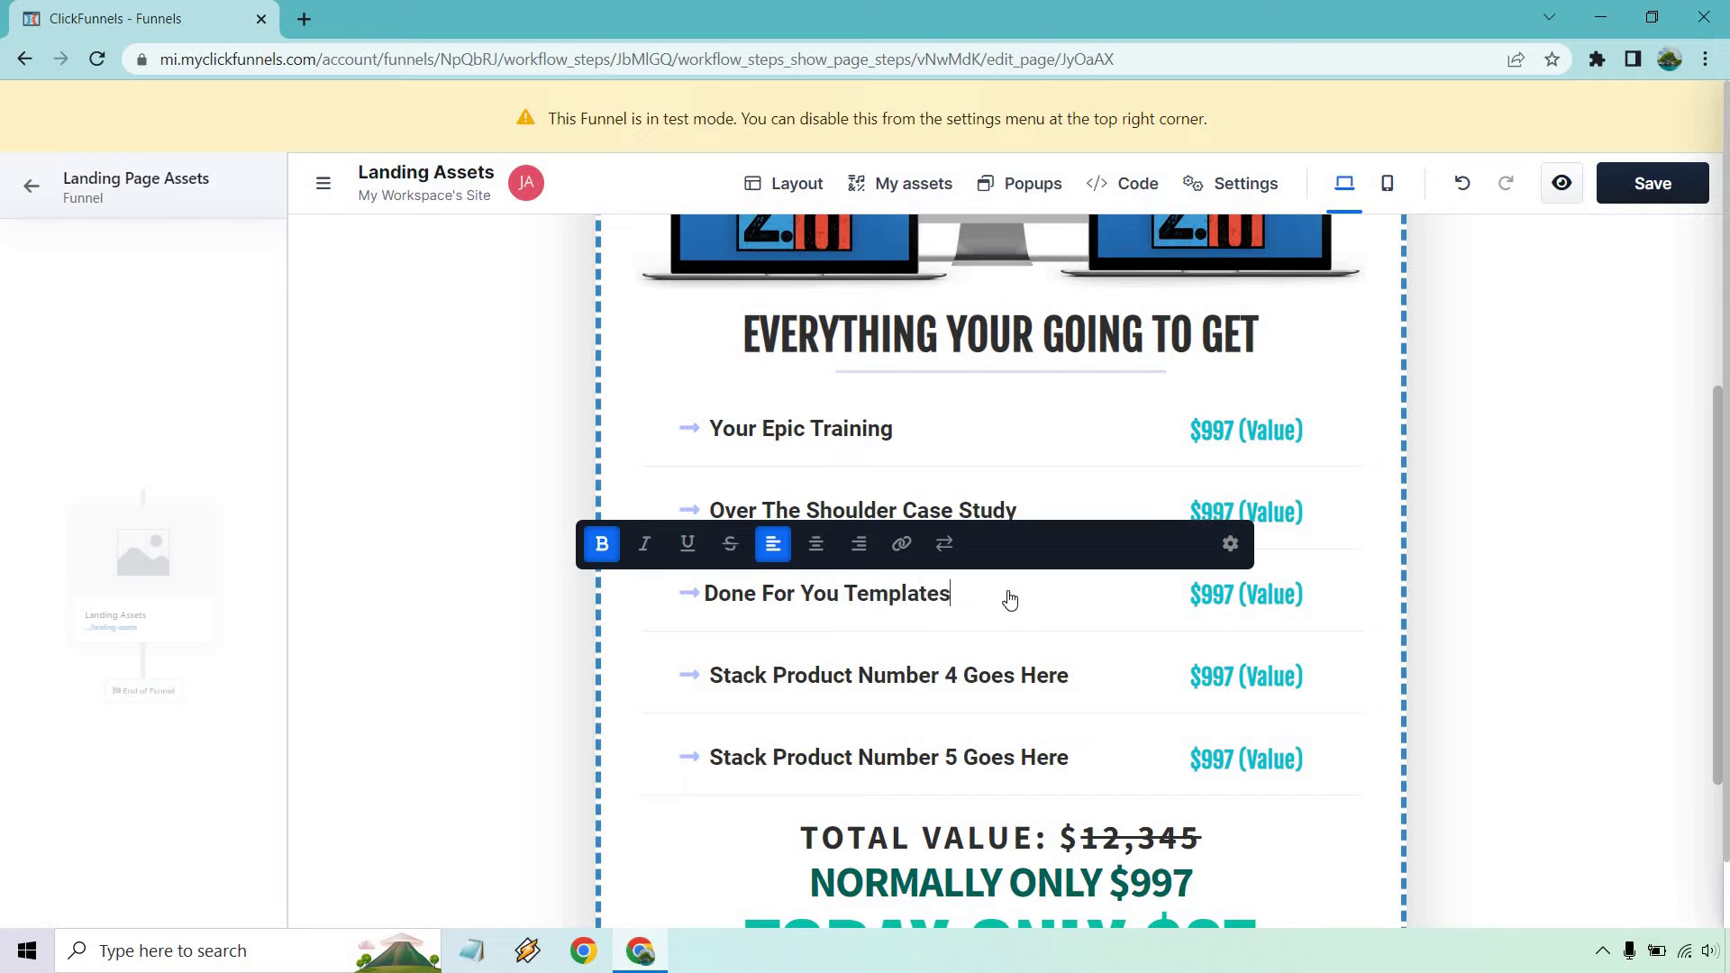
click(1604, 510)
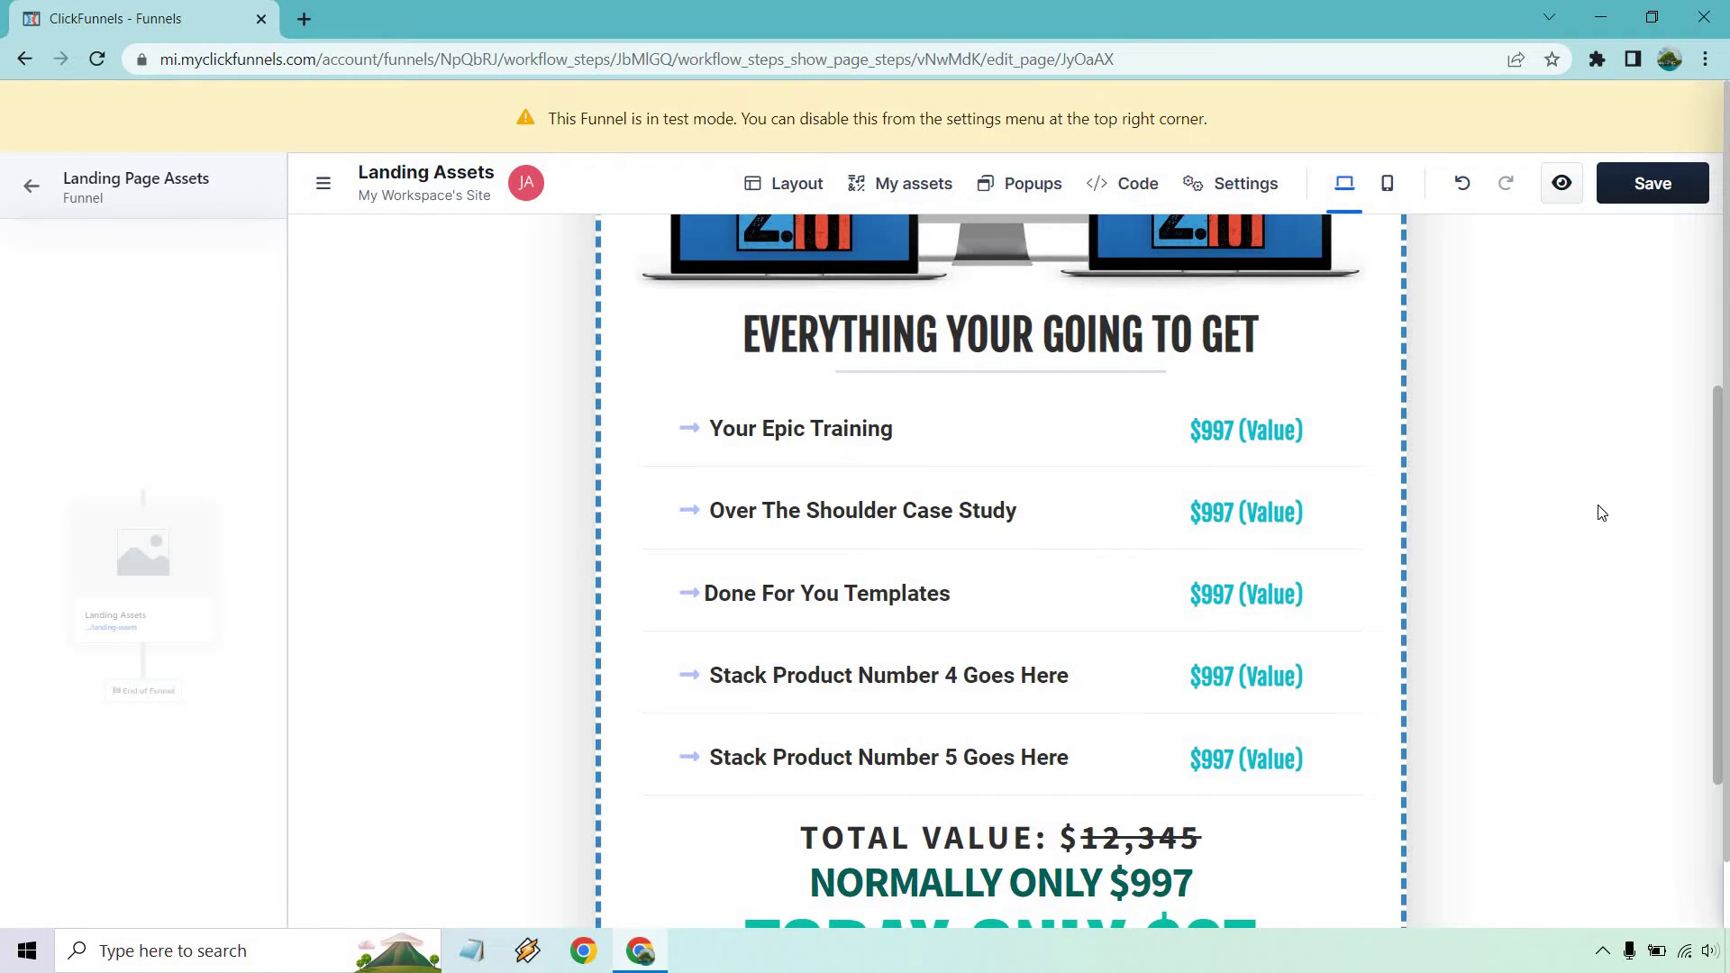
Delete the Stack Product Number 5 row.
scroll(1601, 512, up, 3)
scroll(1602, 515, down, 1)
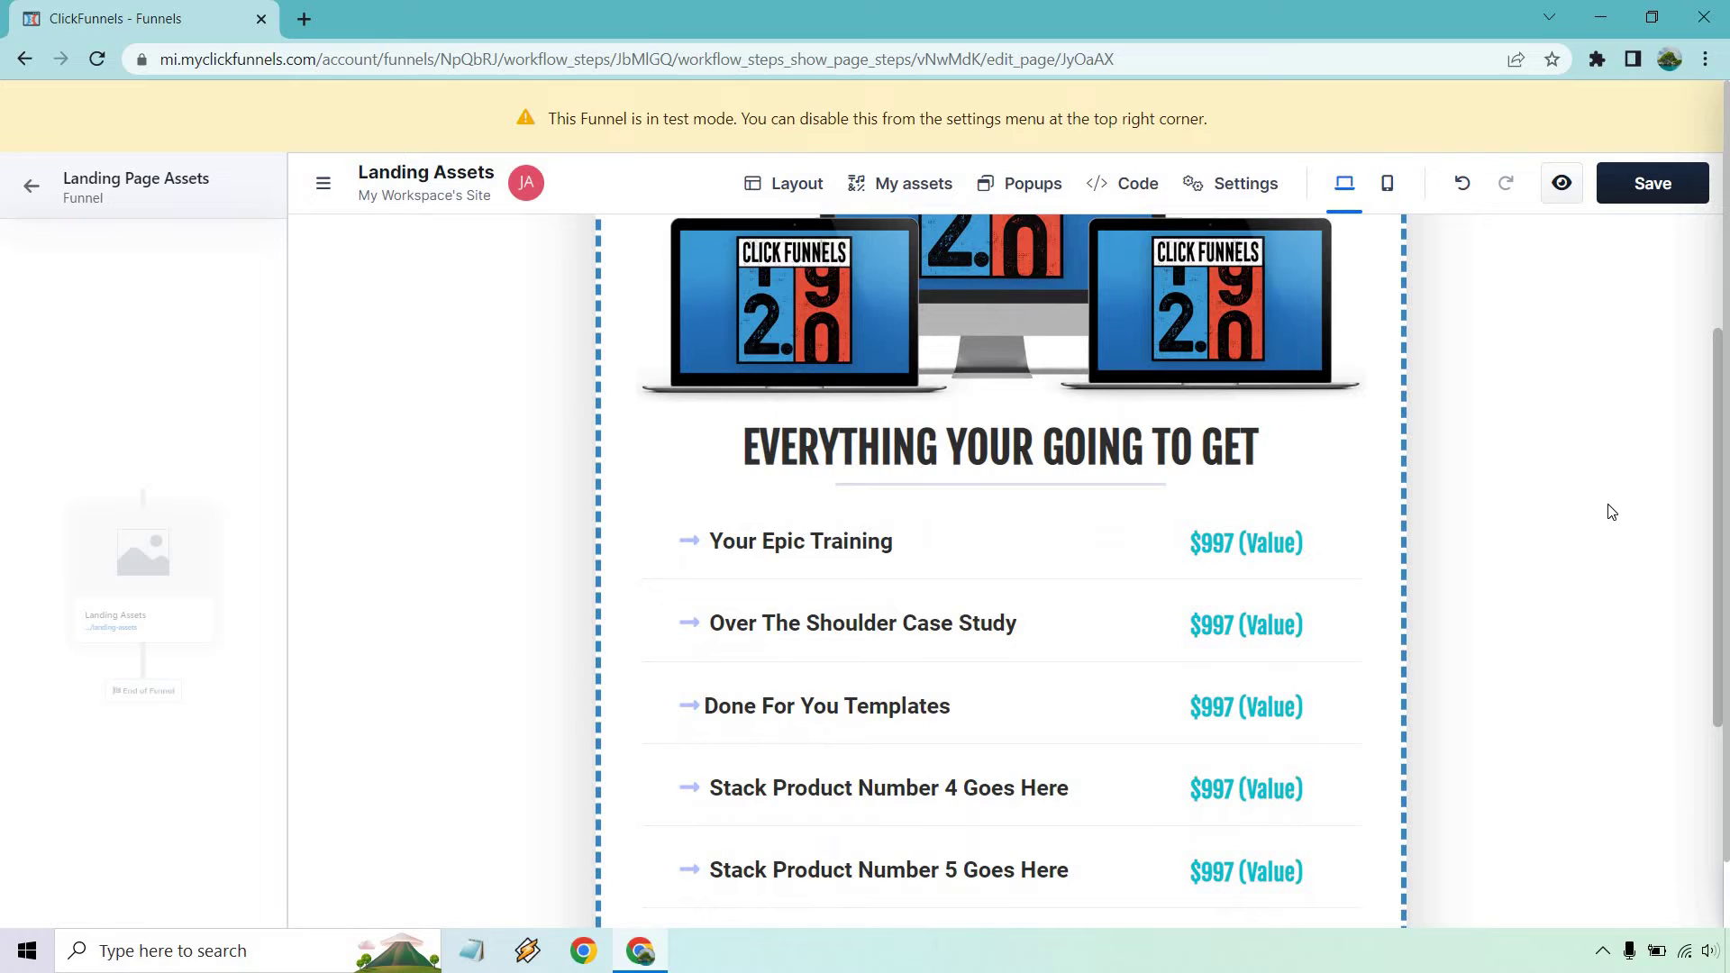
scroll(1612, 512, down, 1)
mouse_move(1118, 721)
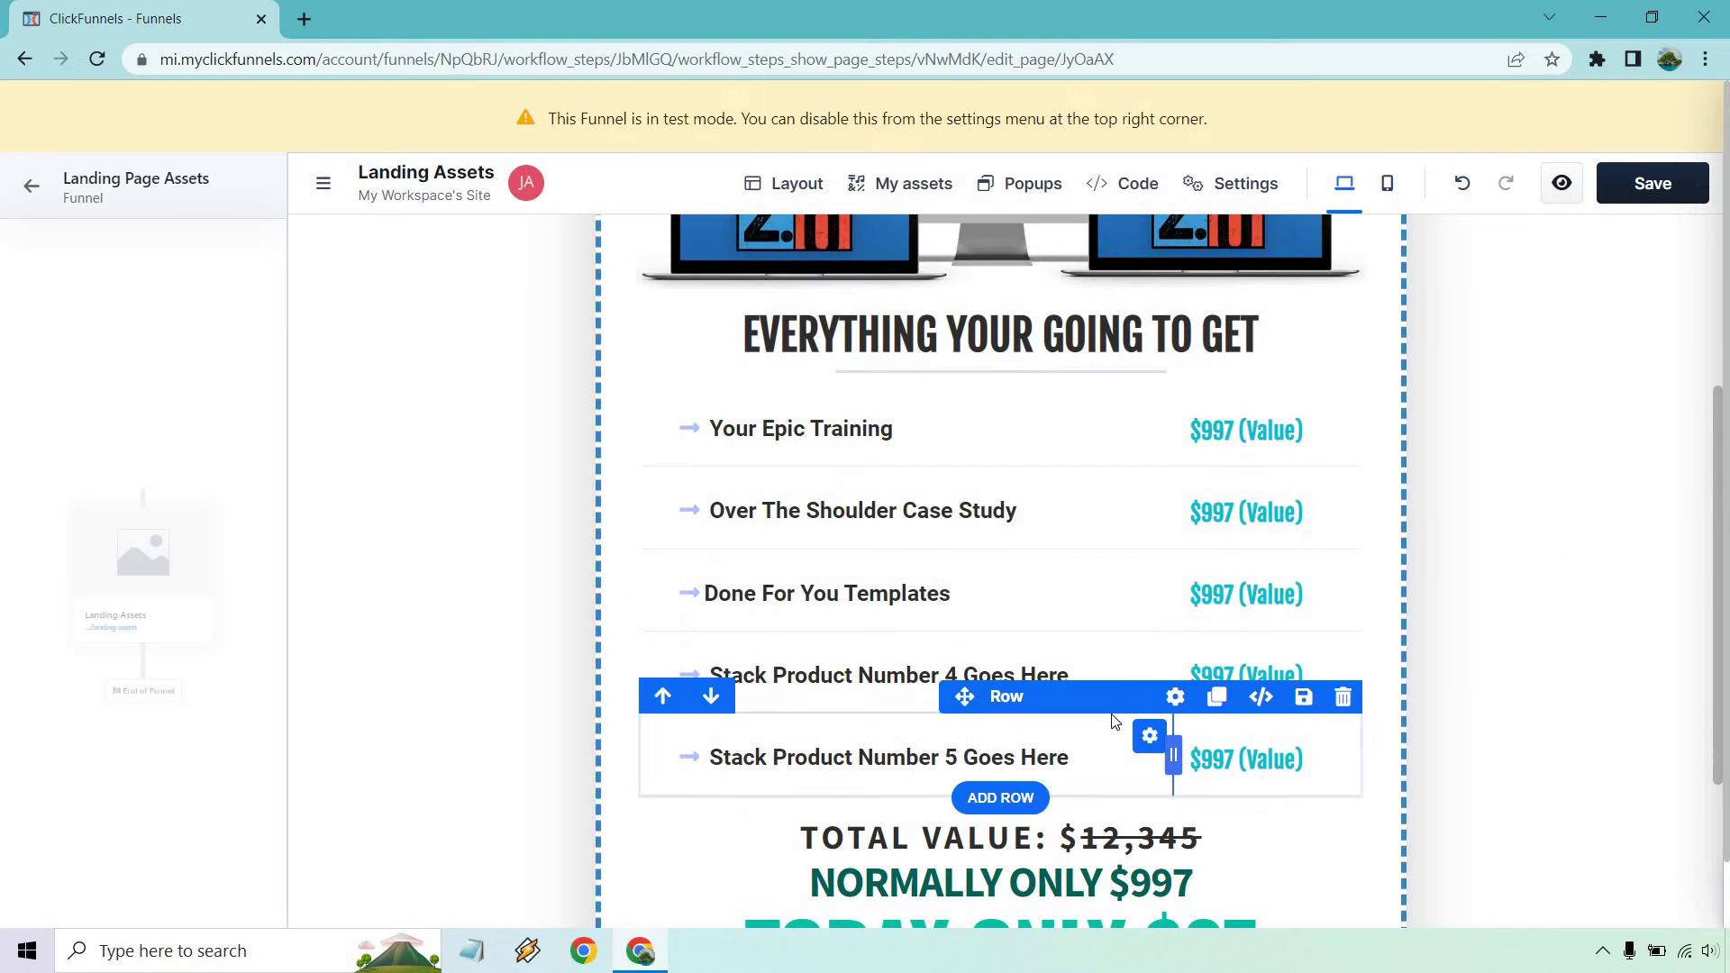
click(1342, 700)
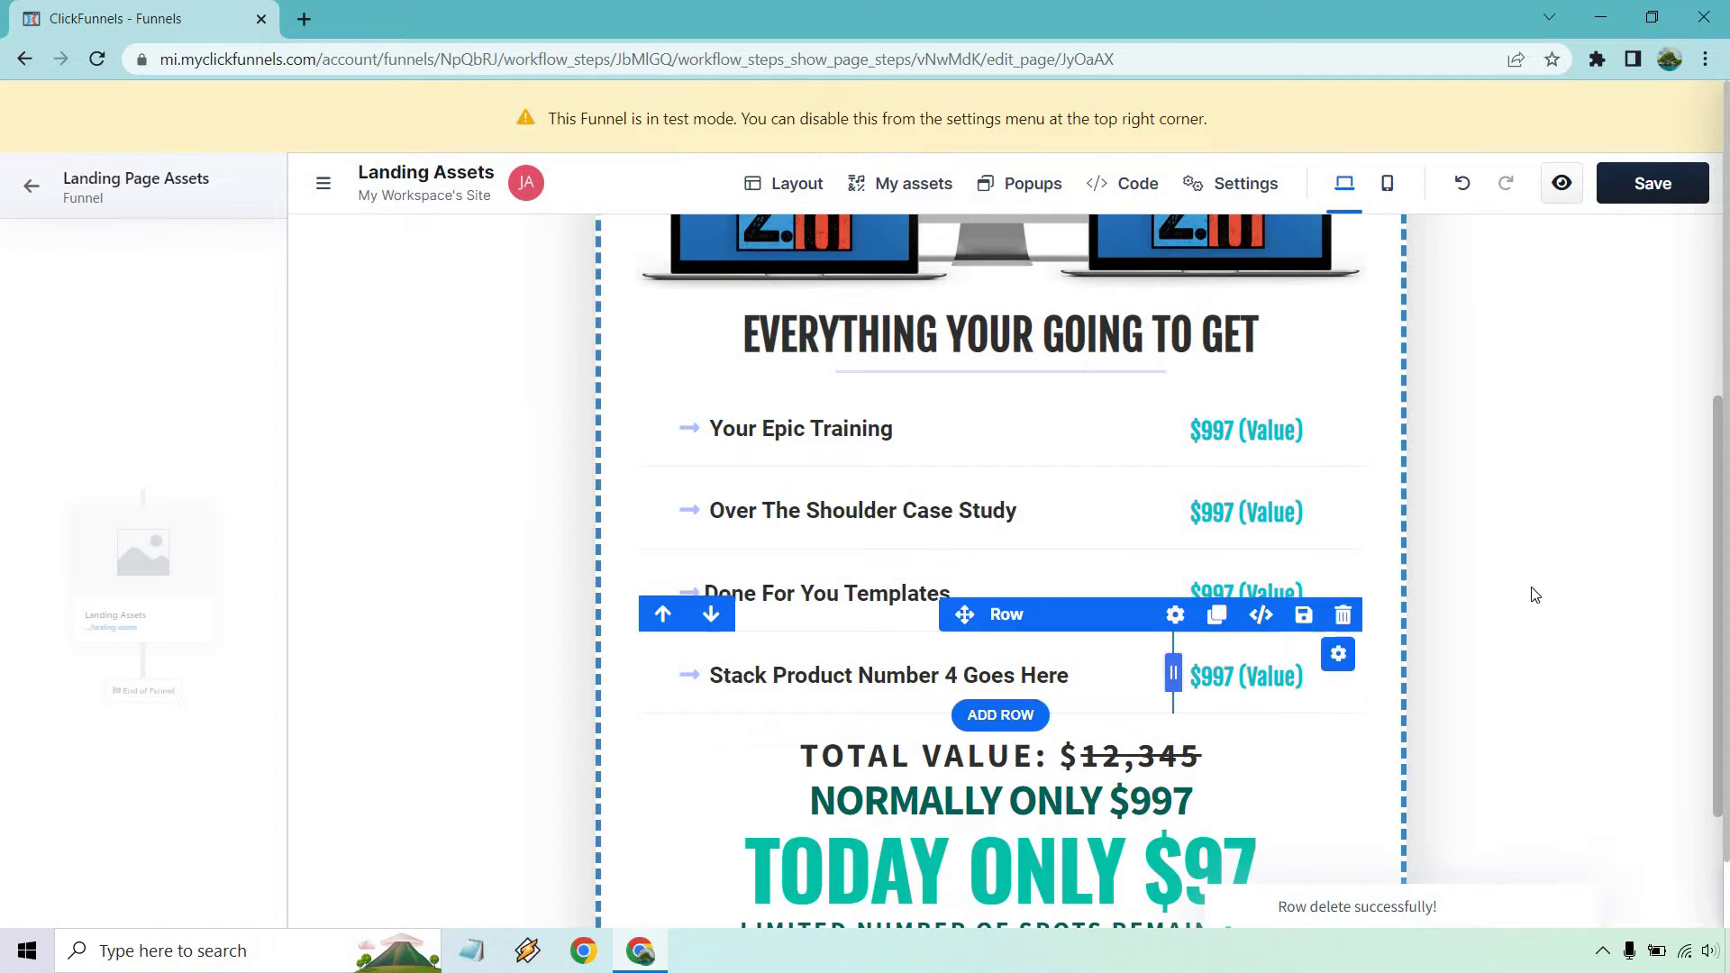
Change the TOTAL VALUE from 12,345 to 12,545.
scroll(1572, 564, down, 2)
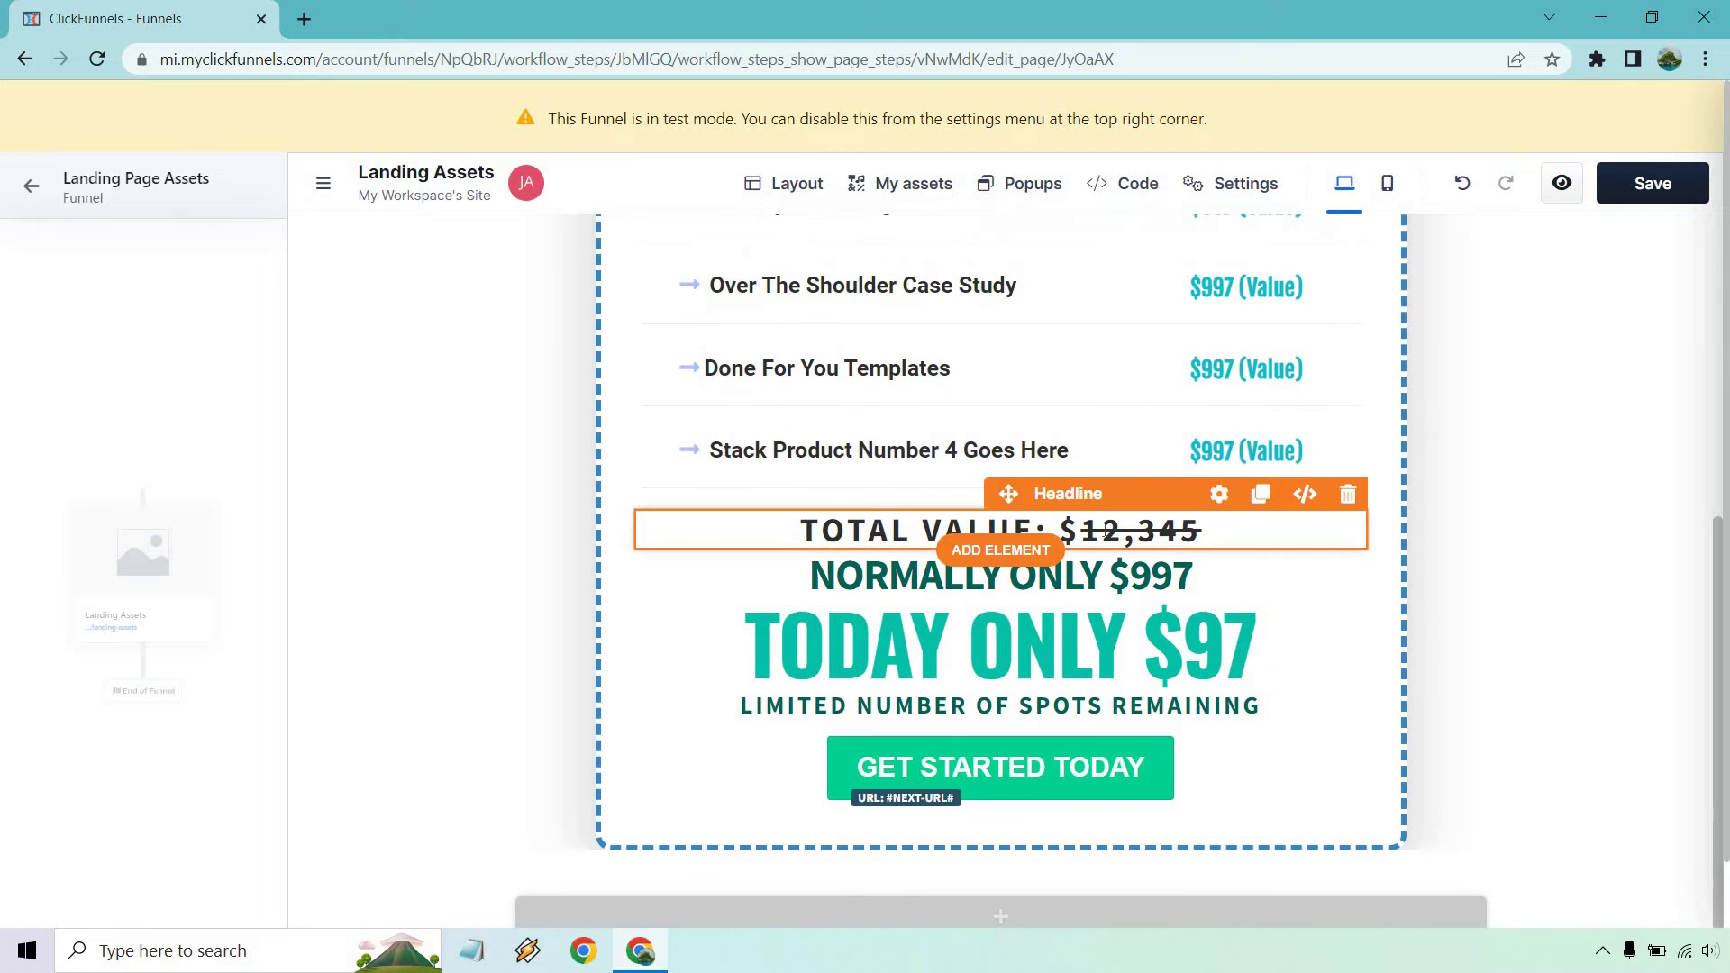
click(1121, 557)
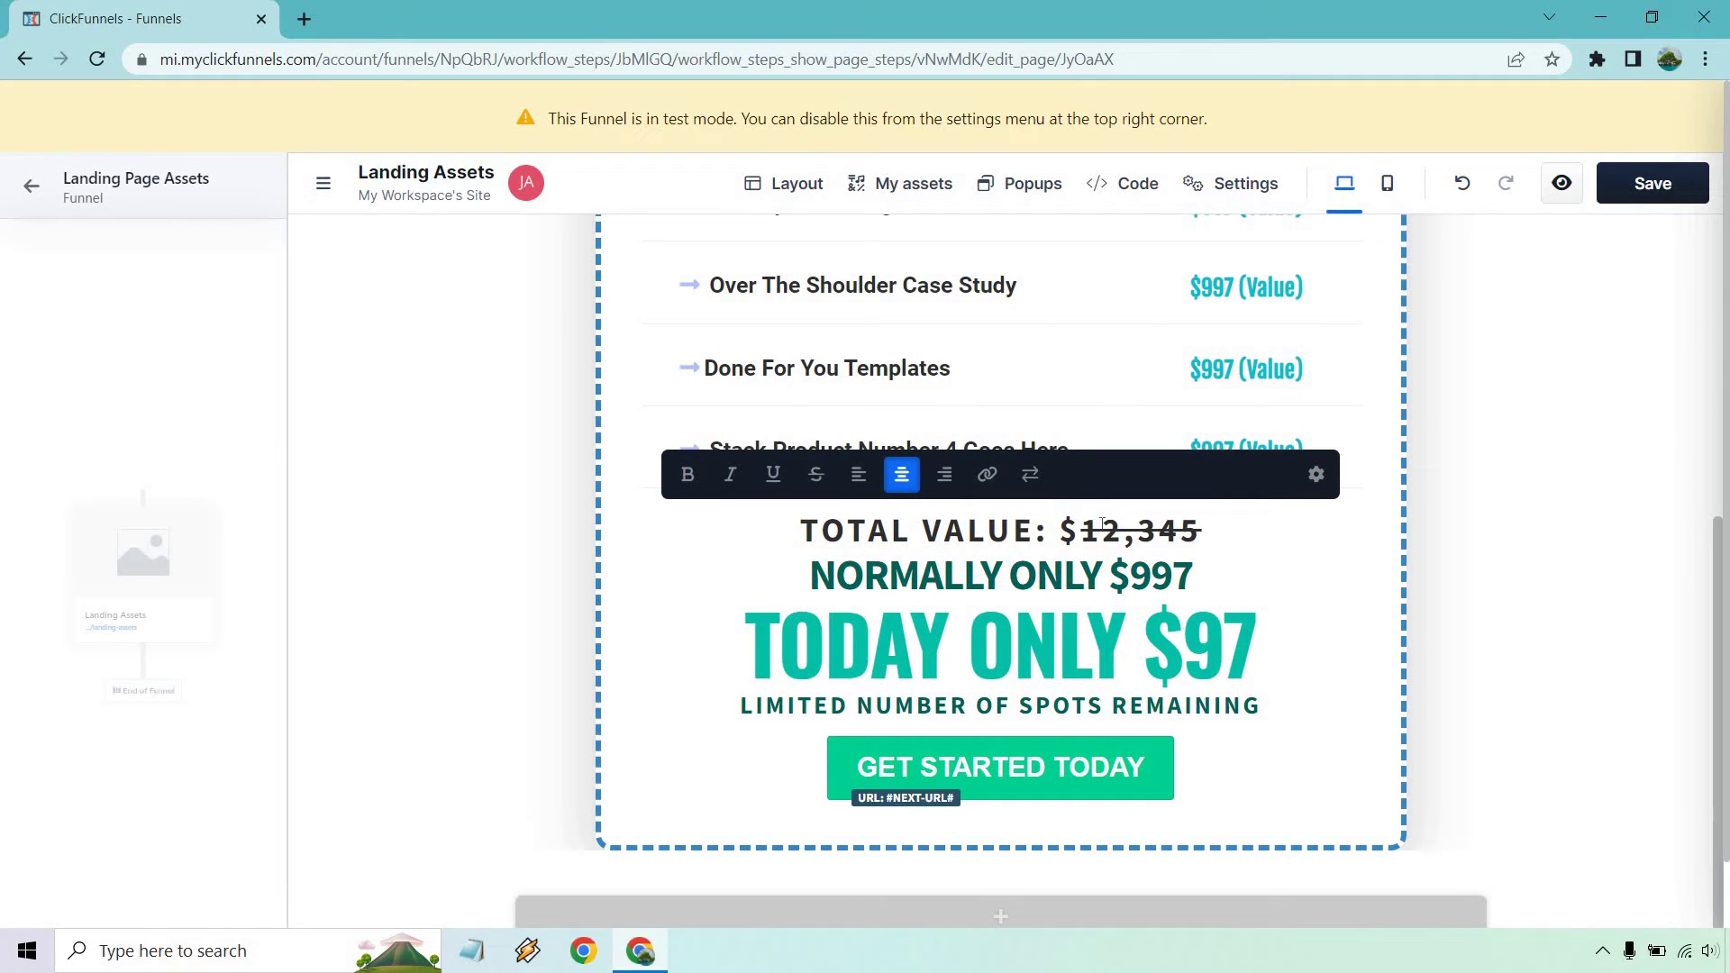
drag(1137, 524, 1167, 524)
text(5)
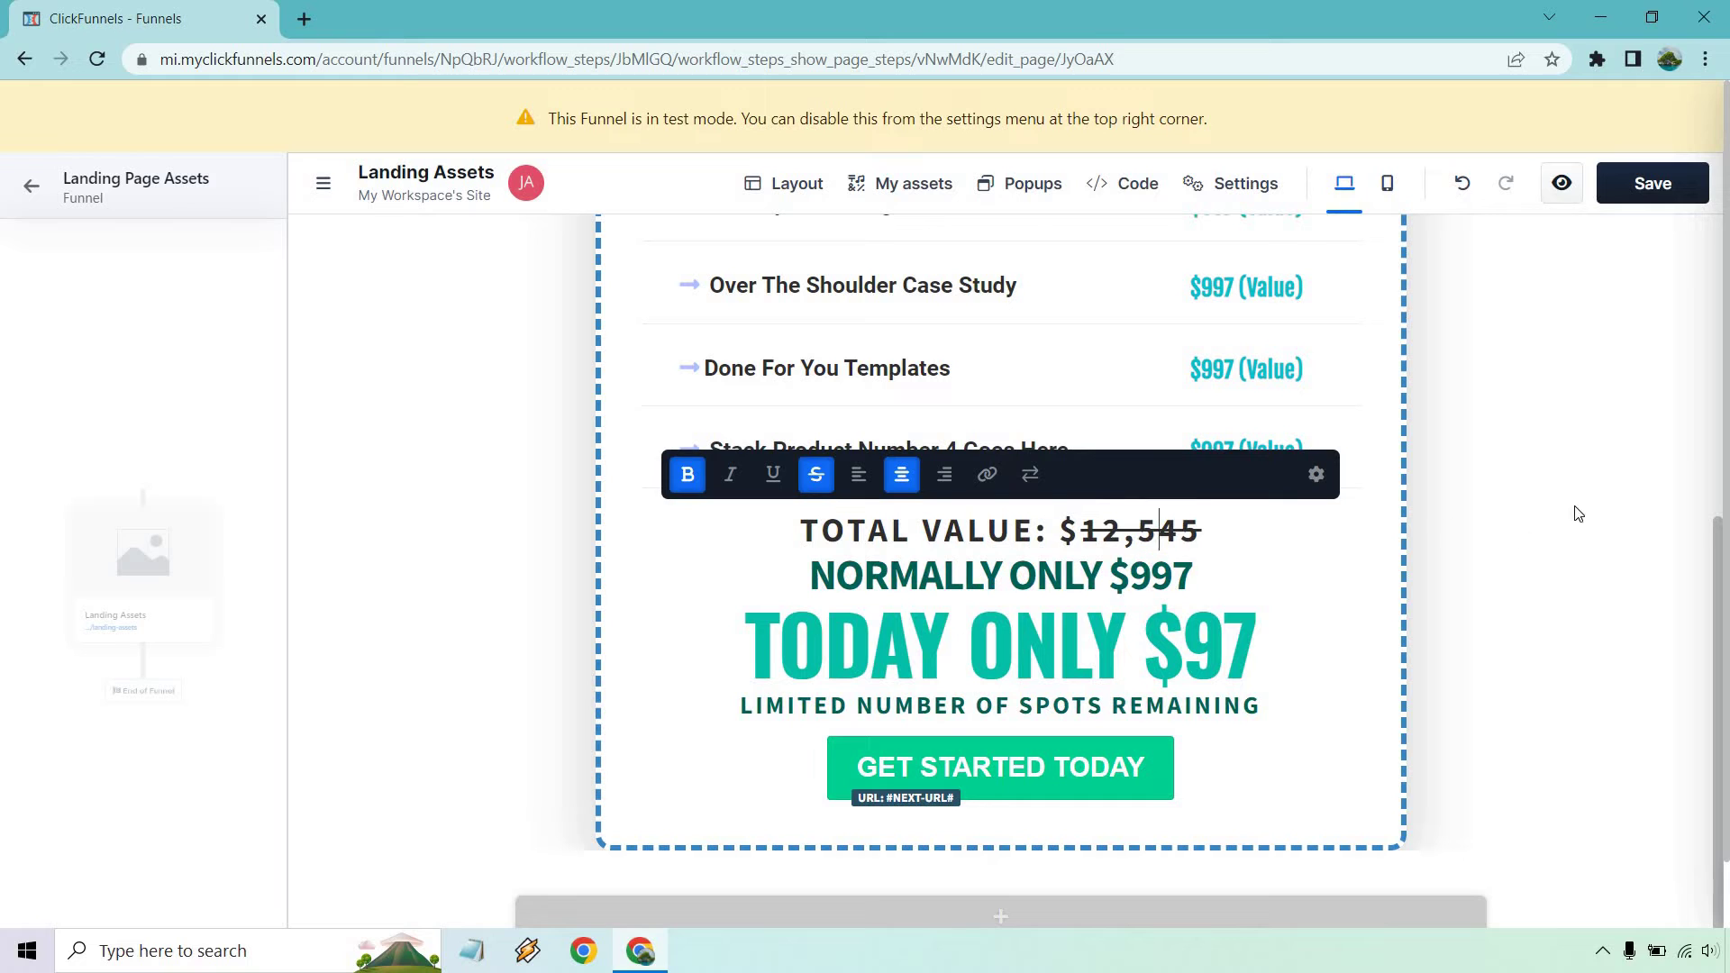
click(1644, 479)
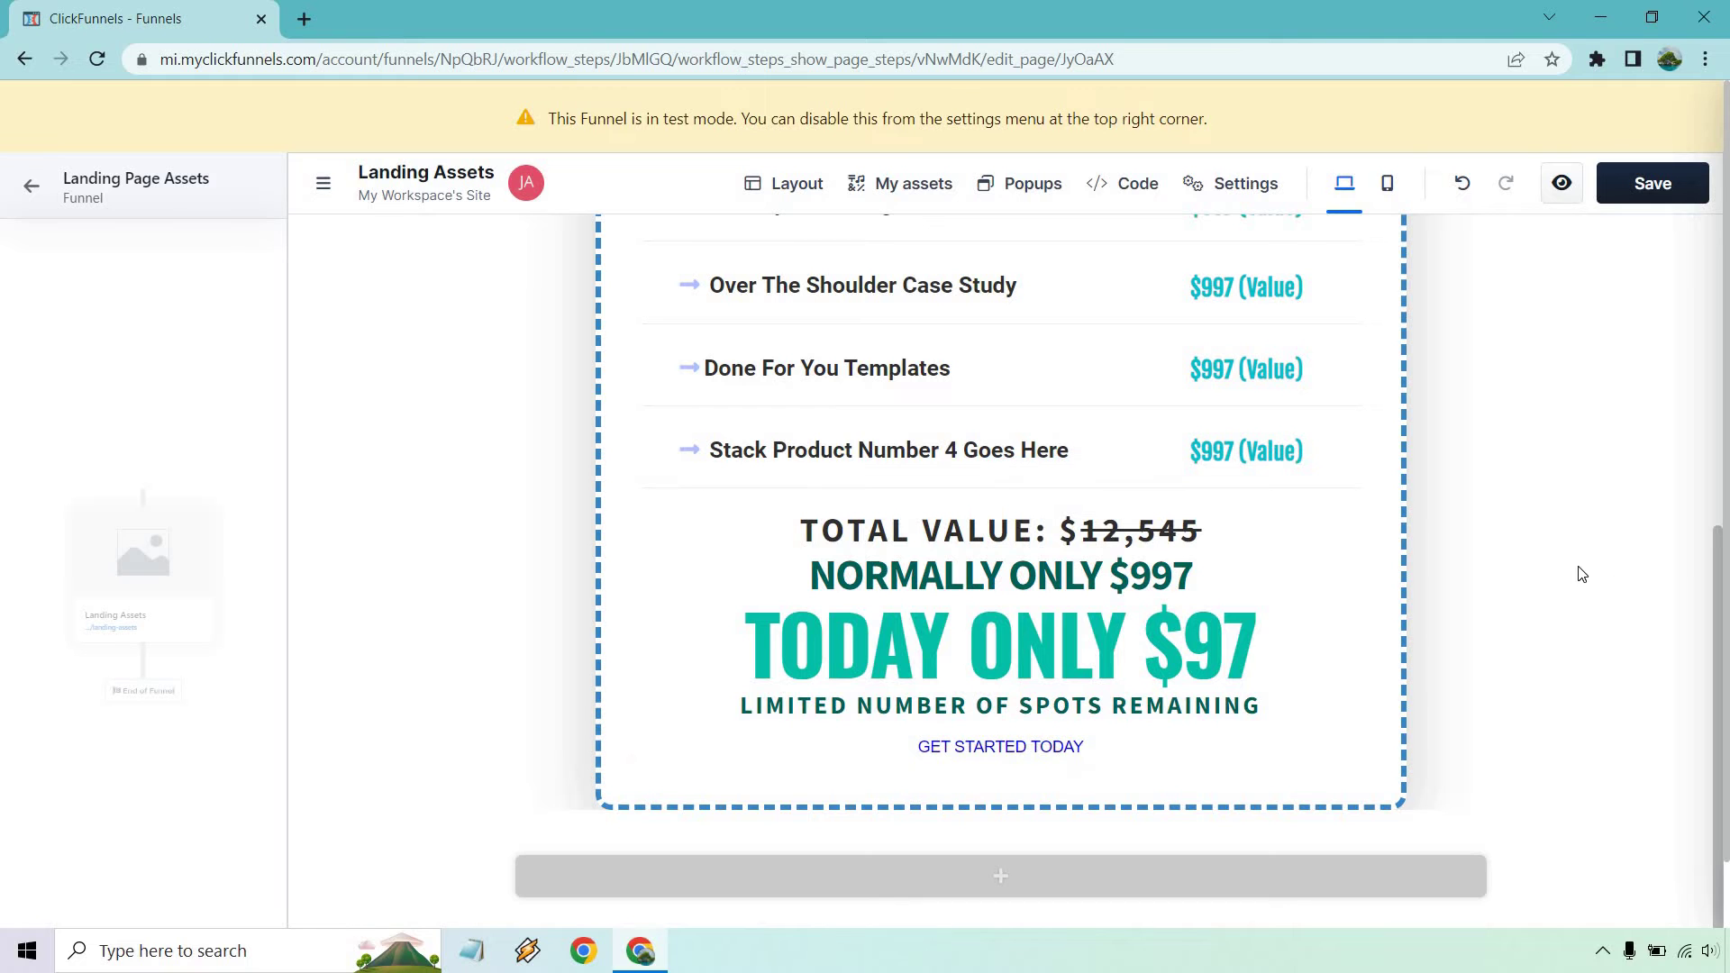
Undo the Stack 2 edits until the page is empty again.
scroll(1582, 575, up, 6)
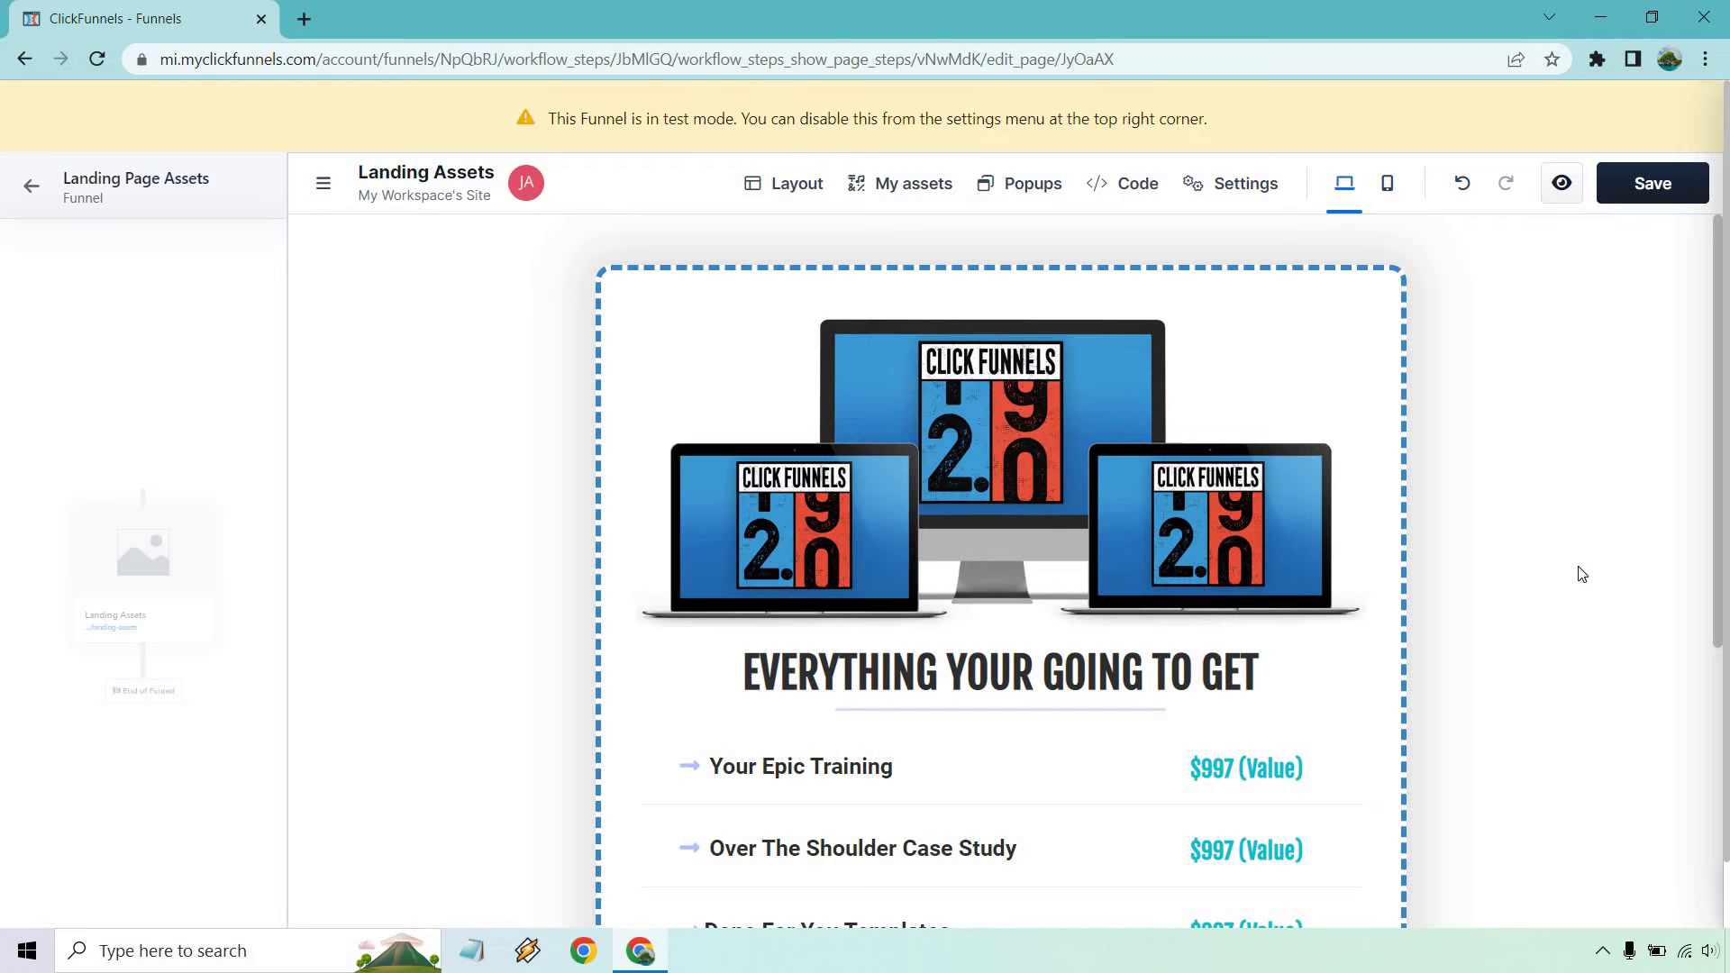
click(1466, 185)
click(1466, 185)
click(1466, 185)
click(1466, 185)
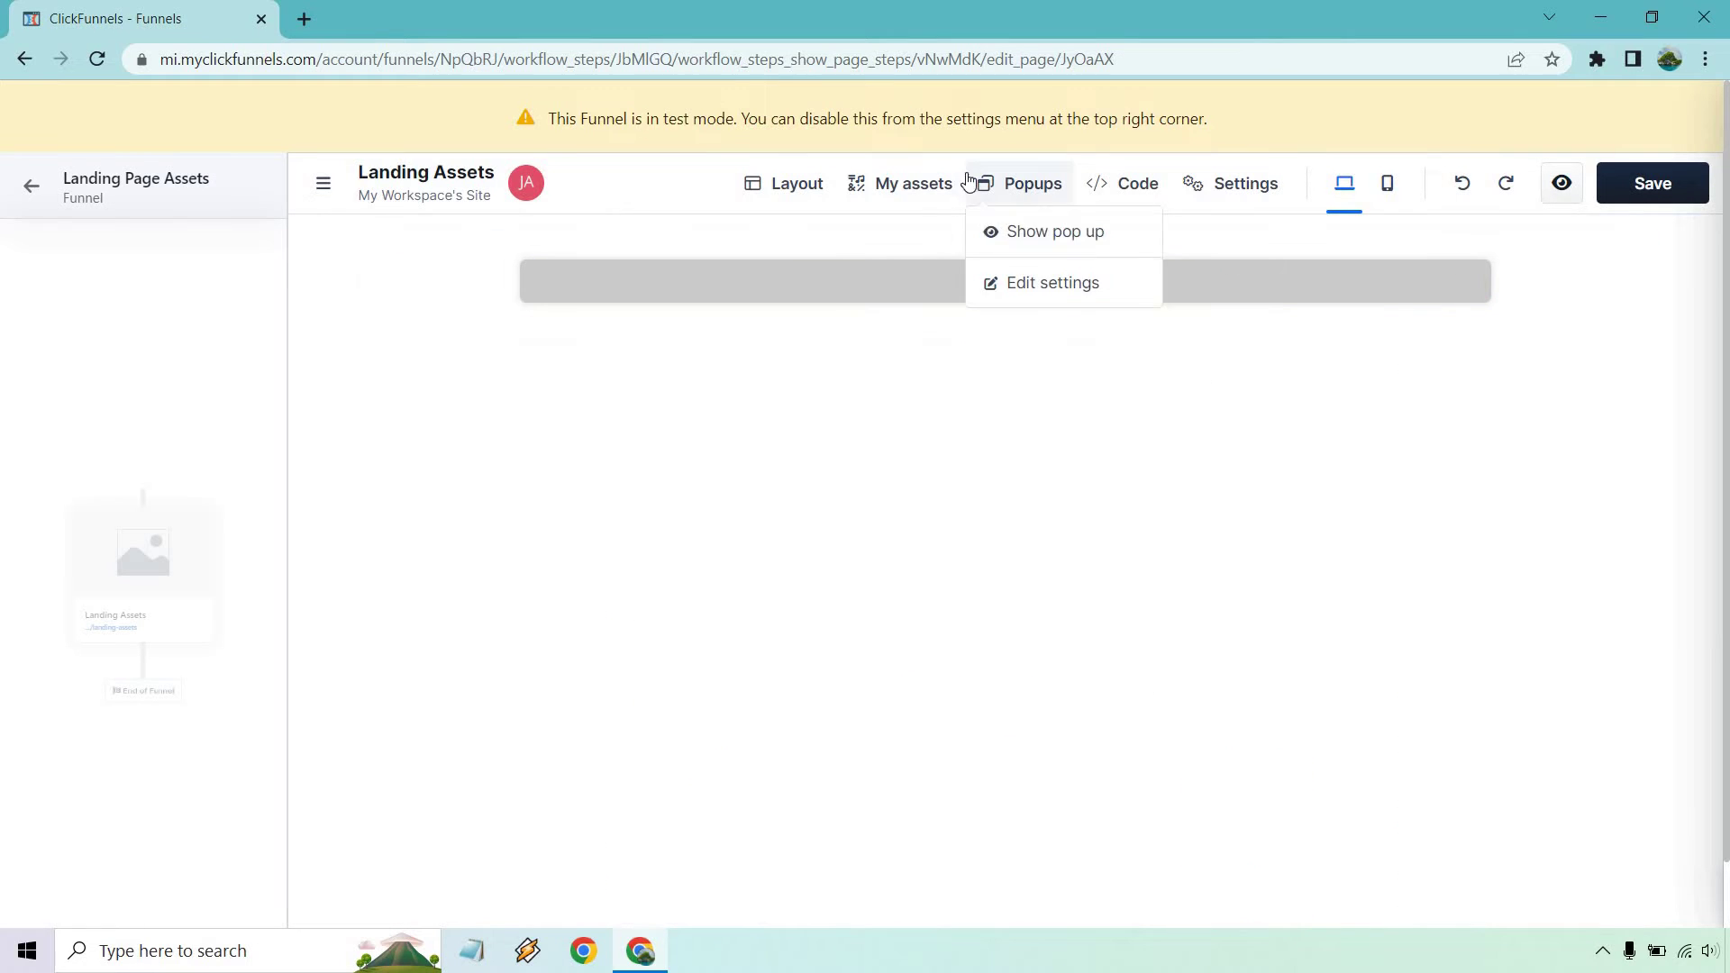
Drag the green 'Here's what you get' stack section from the library onto the page.
click(919, 185)
scroll(1343, 509, down, 15)
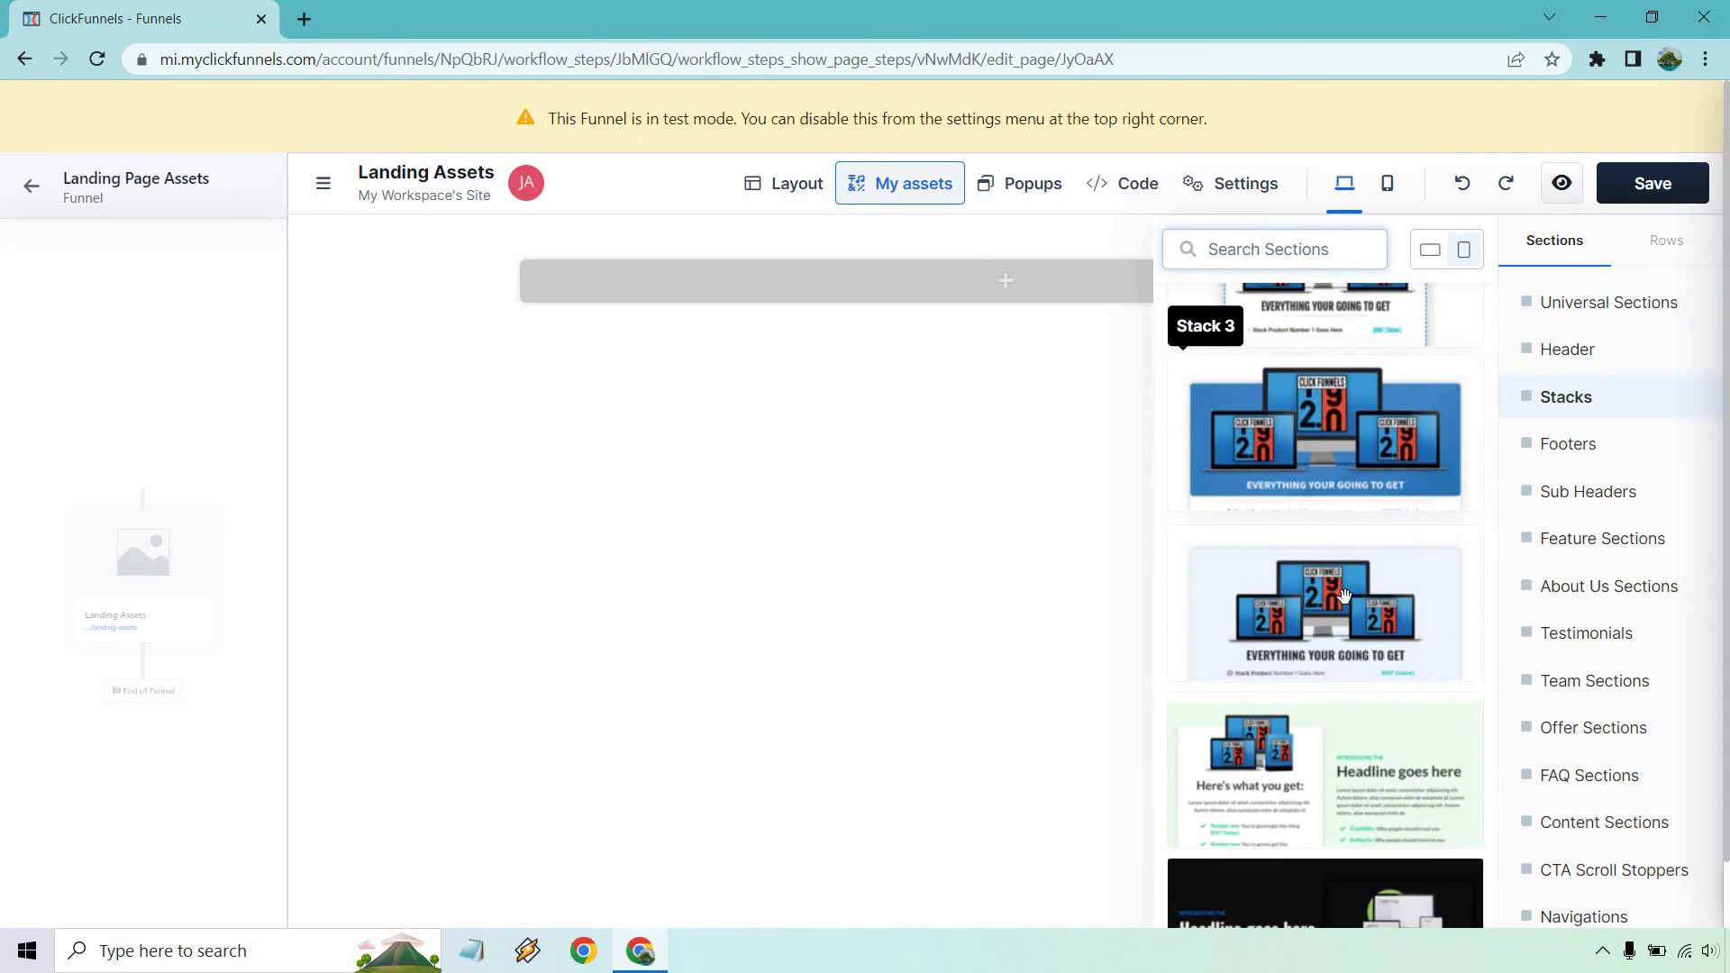
drag(1324, 770, 1019, 271)
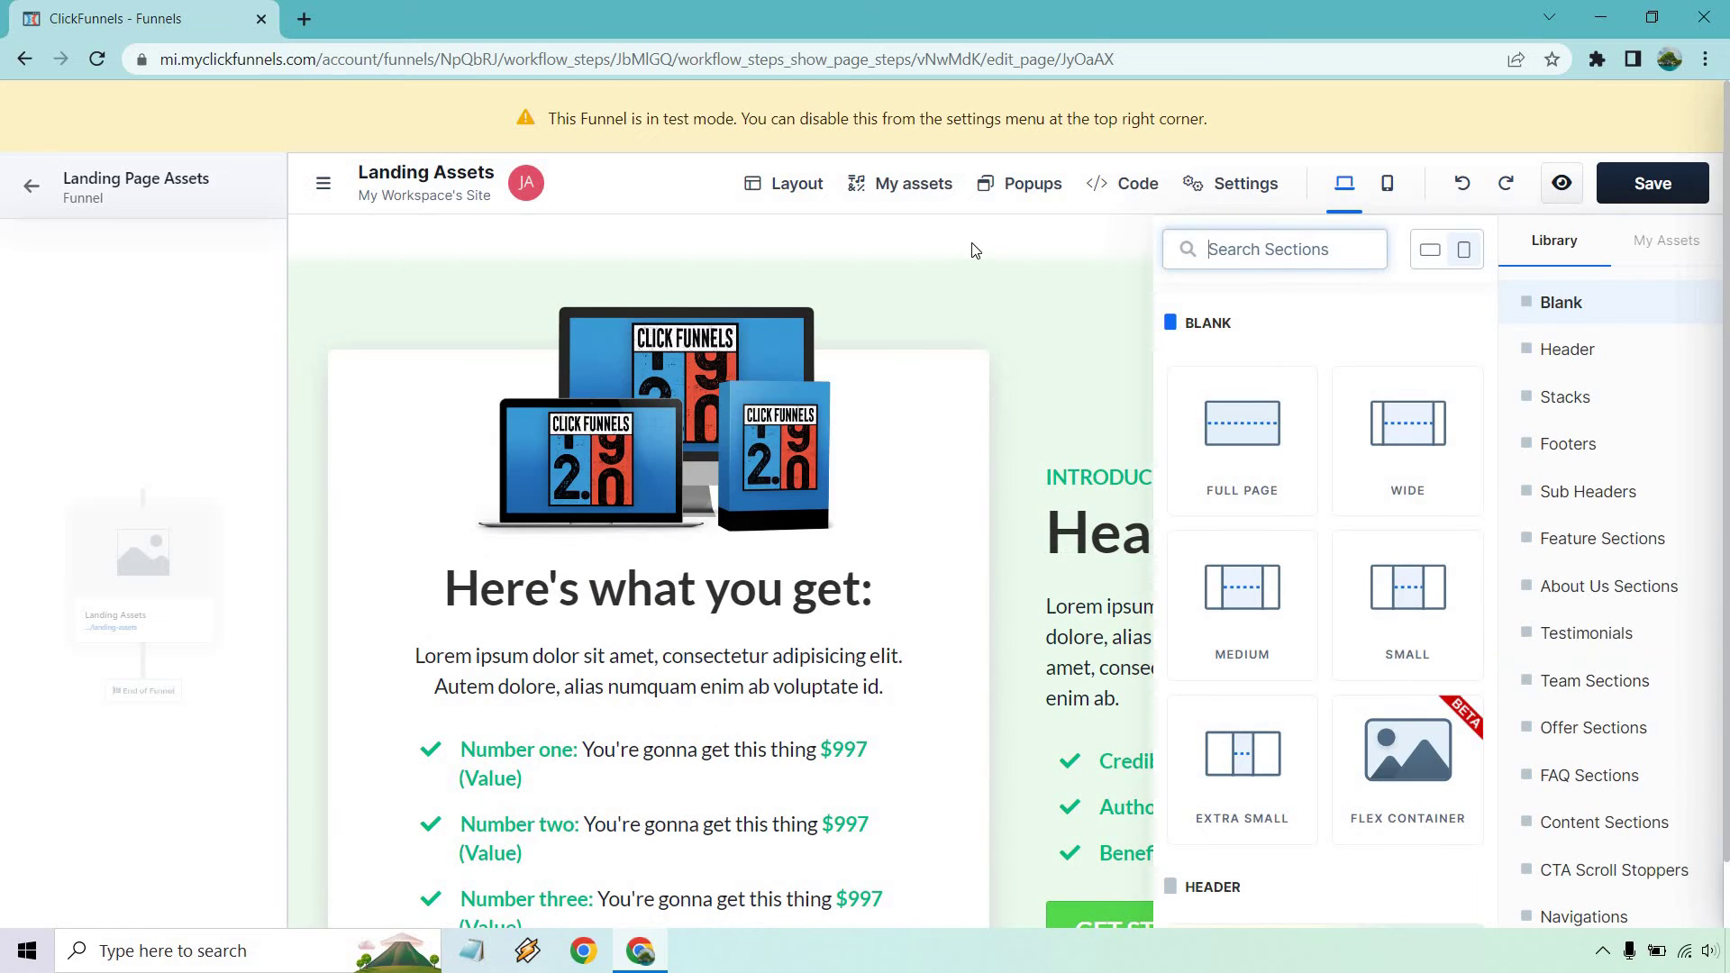
Close the library and review the green section's 'Headline goes here' intro and GET STARTED TODAY button.
click(972, 250)
scroll(1532, 532, down, 5)
scroll(1324, 381, up, 5)
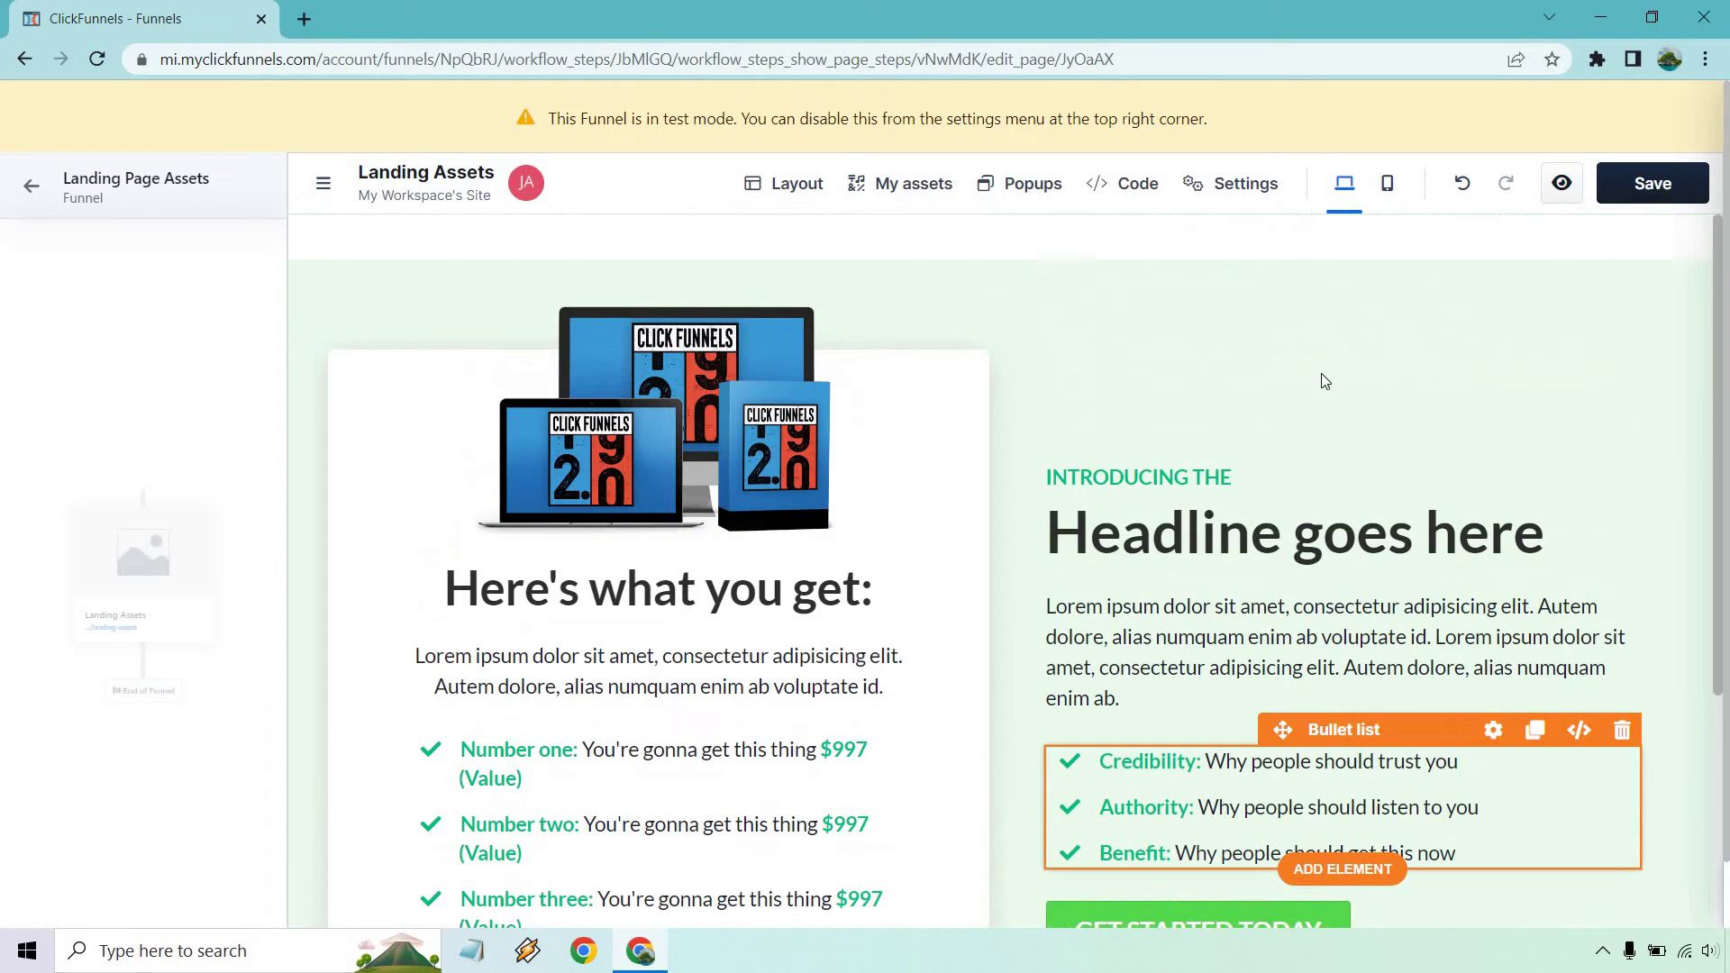
scroll(757, 479, down, 4)
scroll(1491, 541, up, 4)
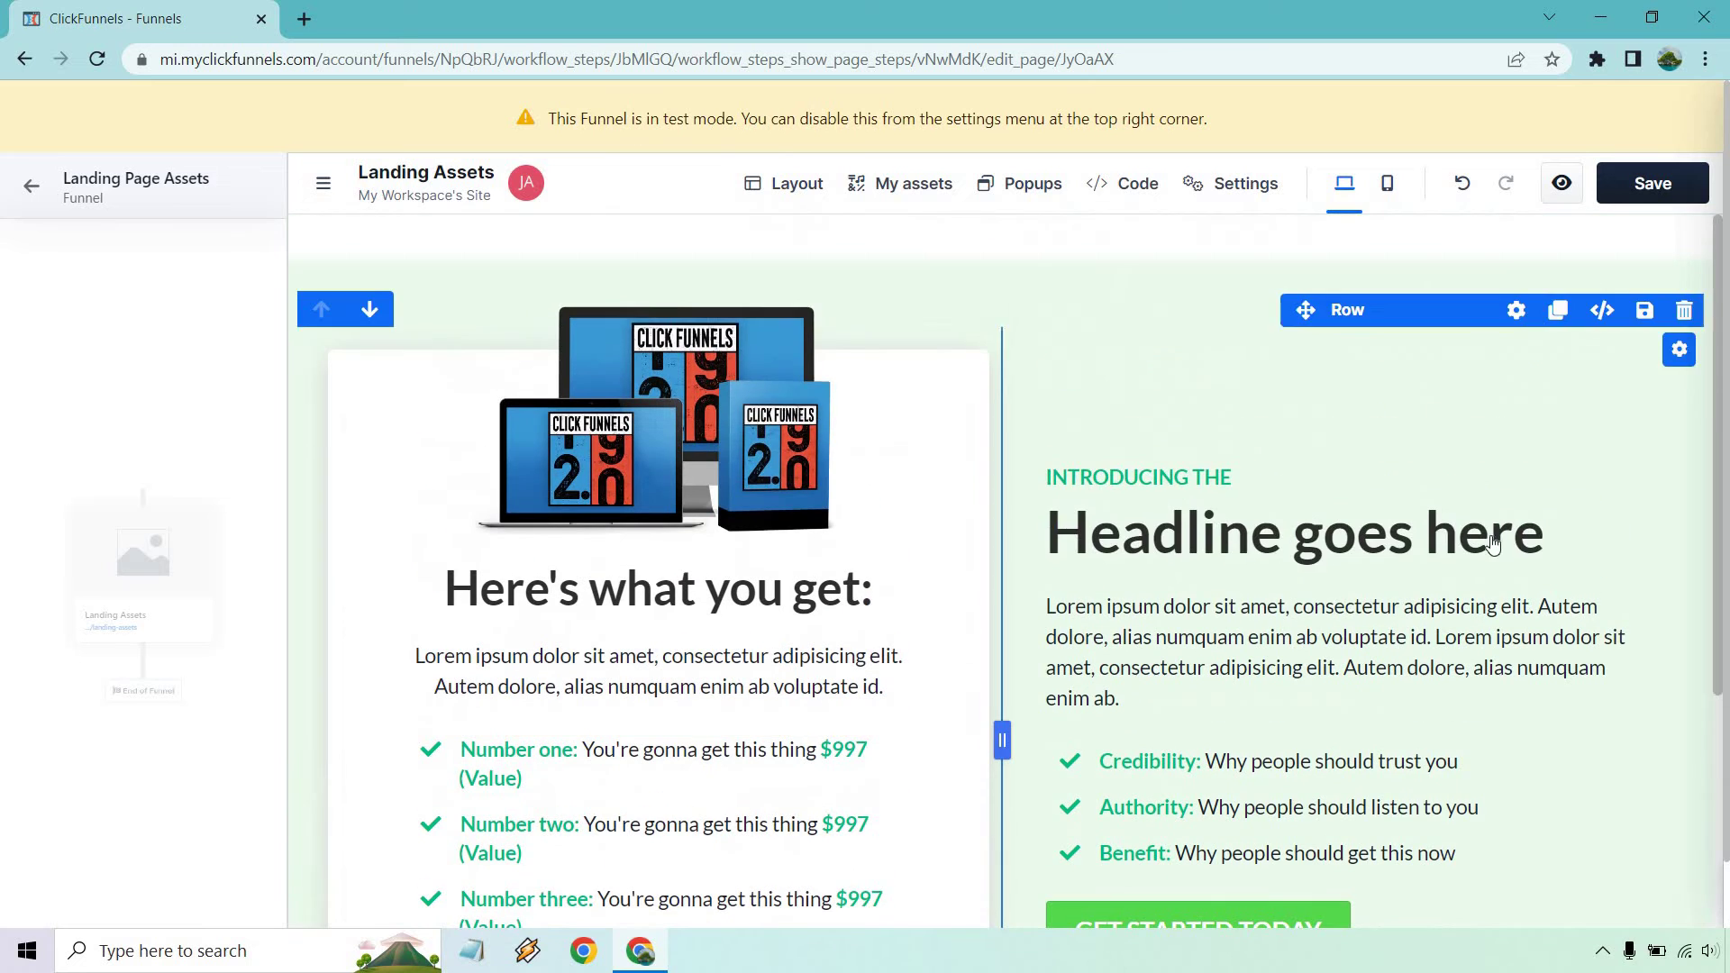
scroll(1505, 541, down, 1)
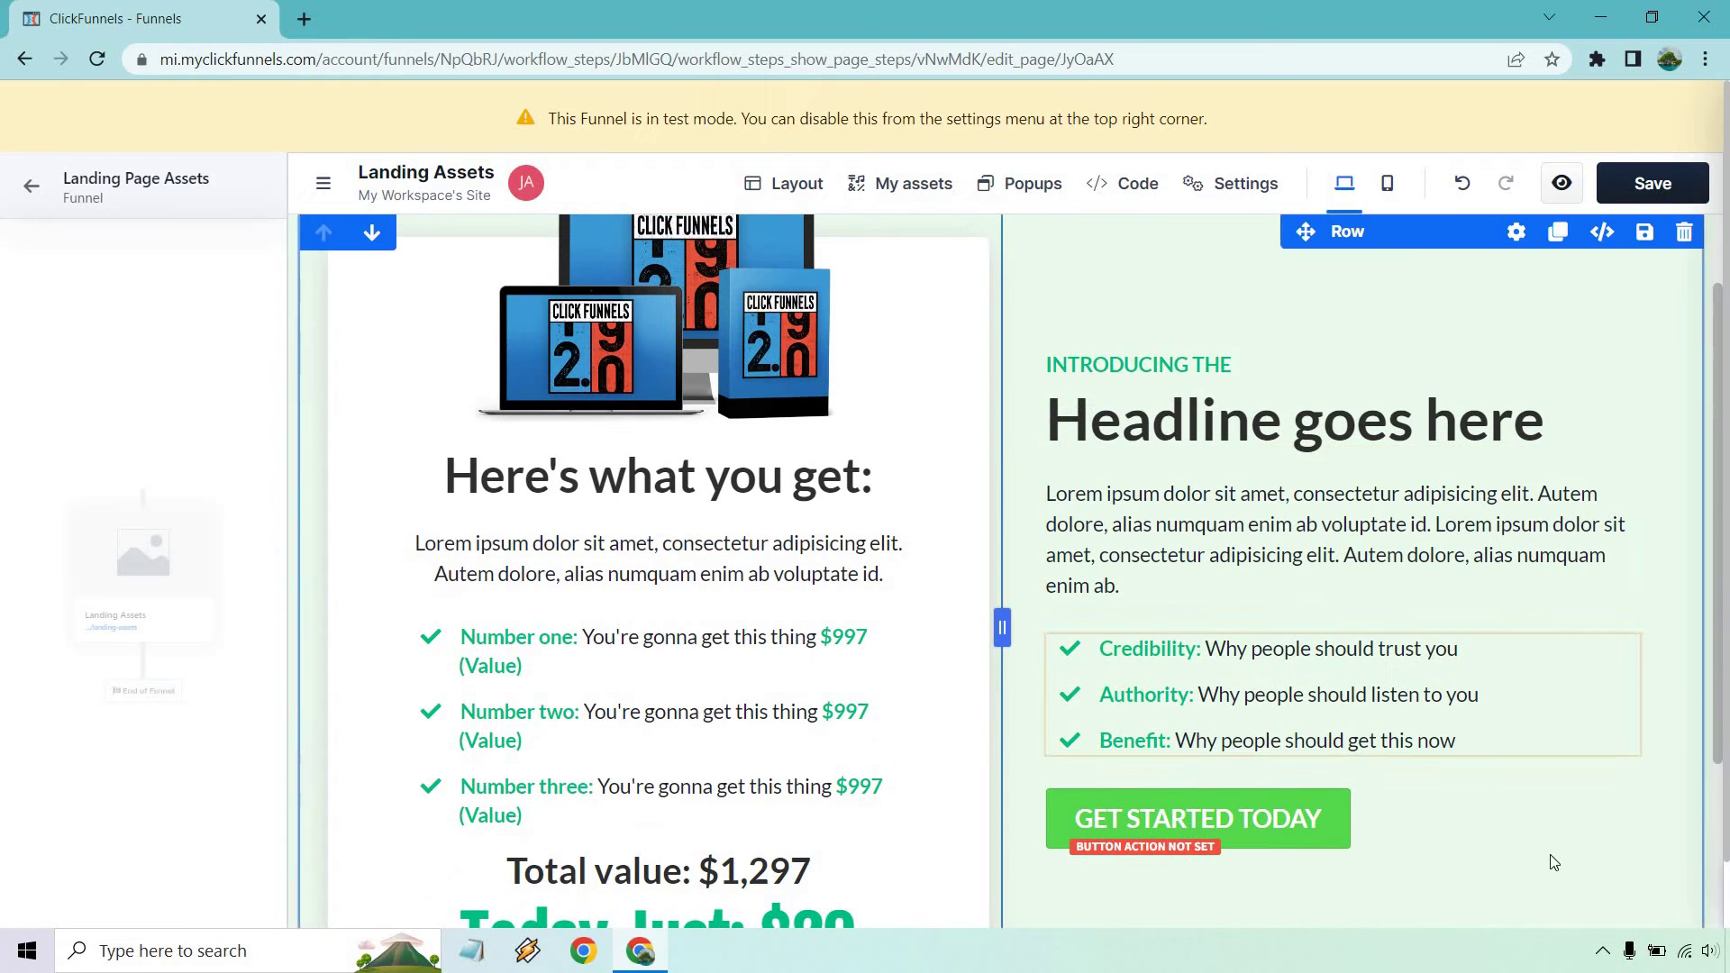
scroll(1496, 424, up, 1)
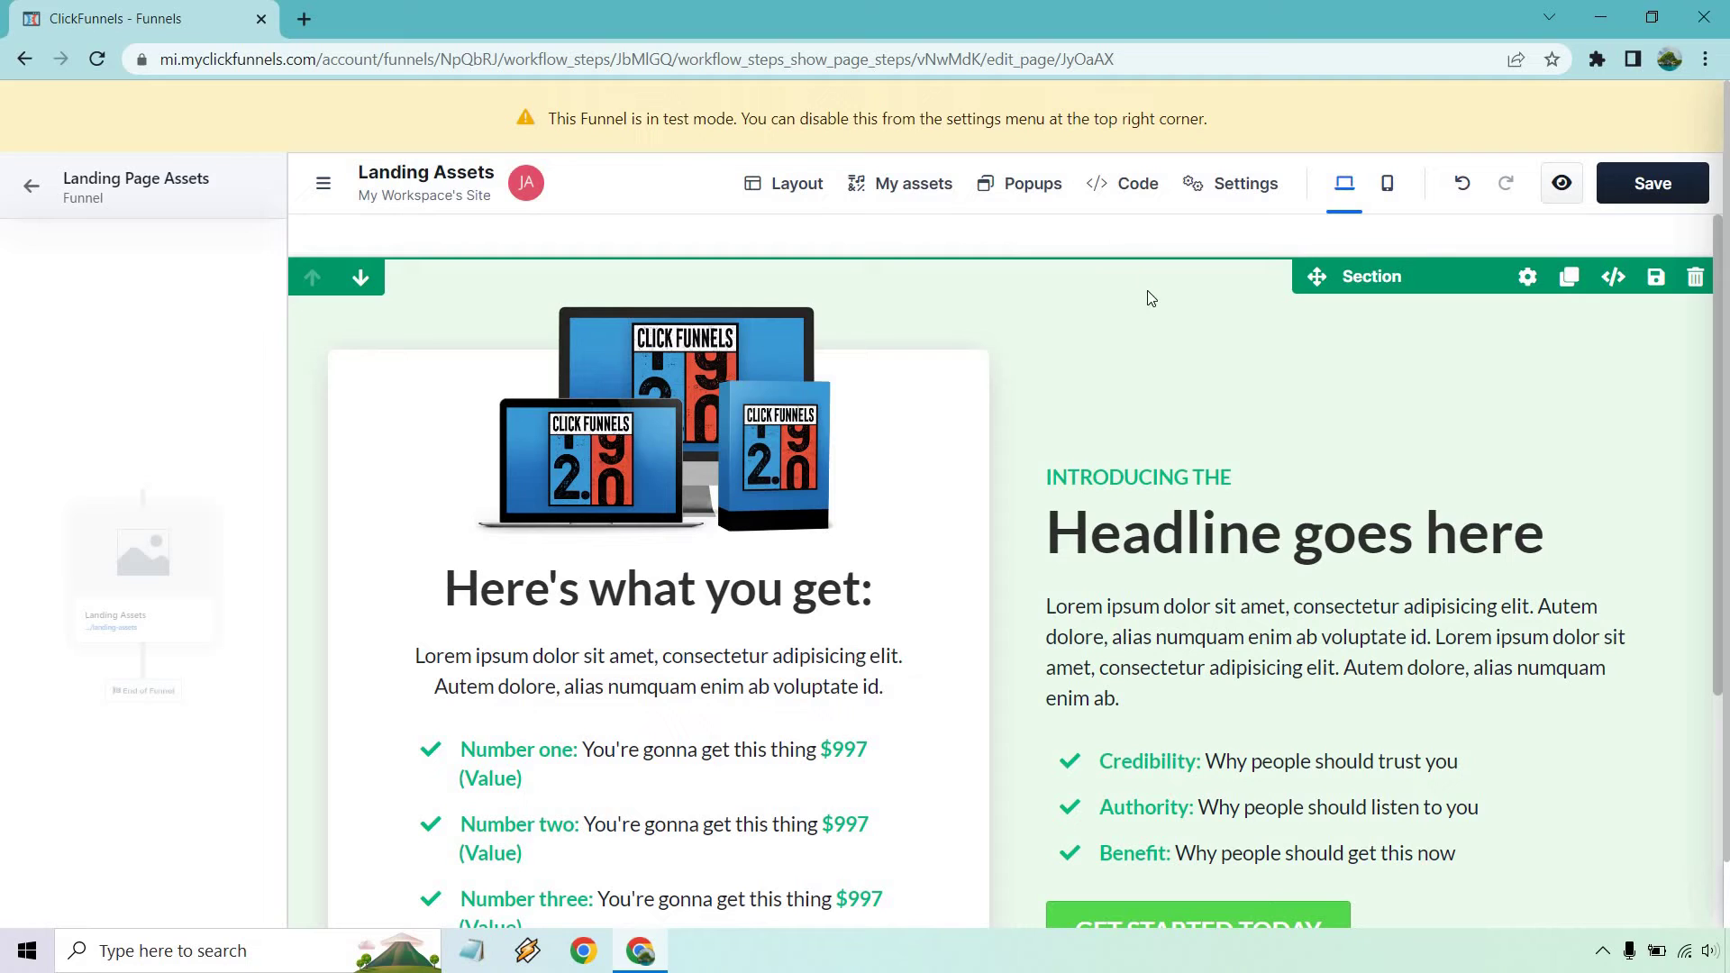
Undo the green stack section and add the dark blue Footer 2 with logo, Pages and Social columns.
click(1464, 183)
click(1465, 183)
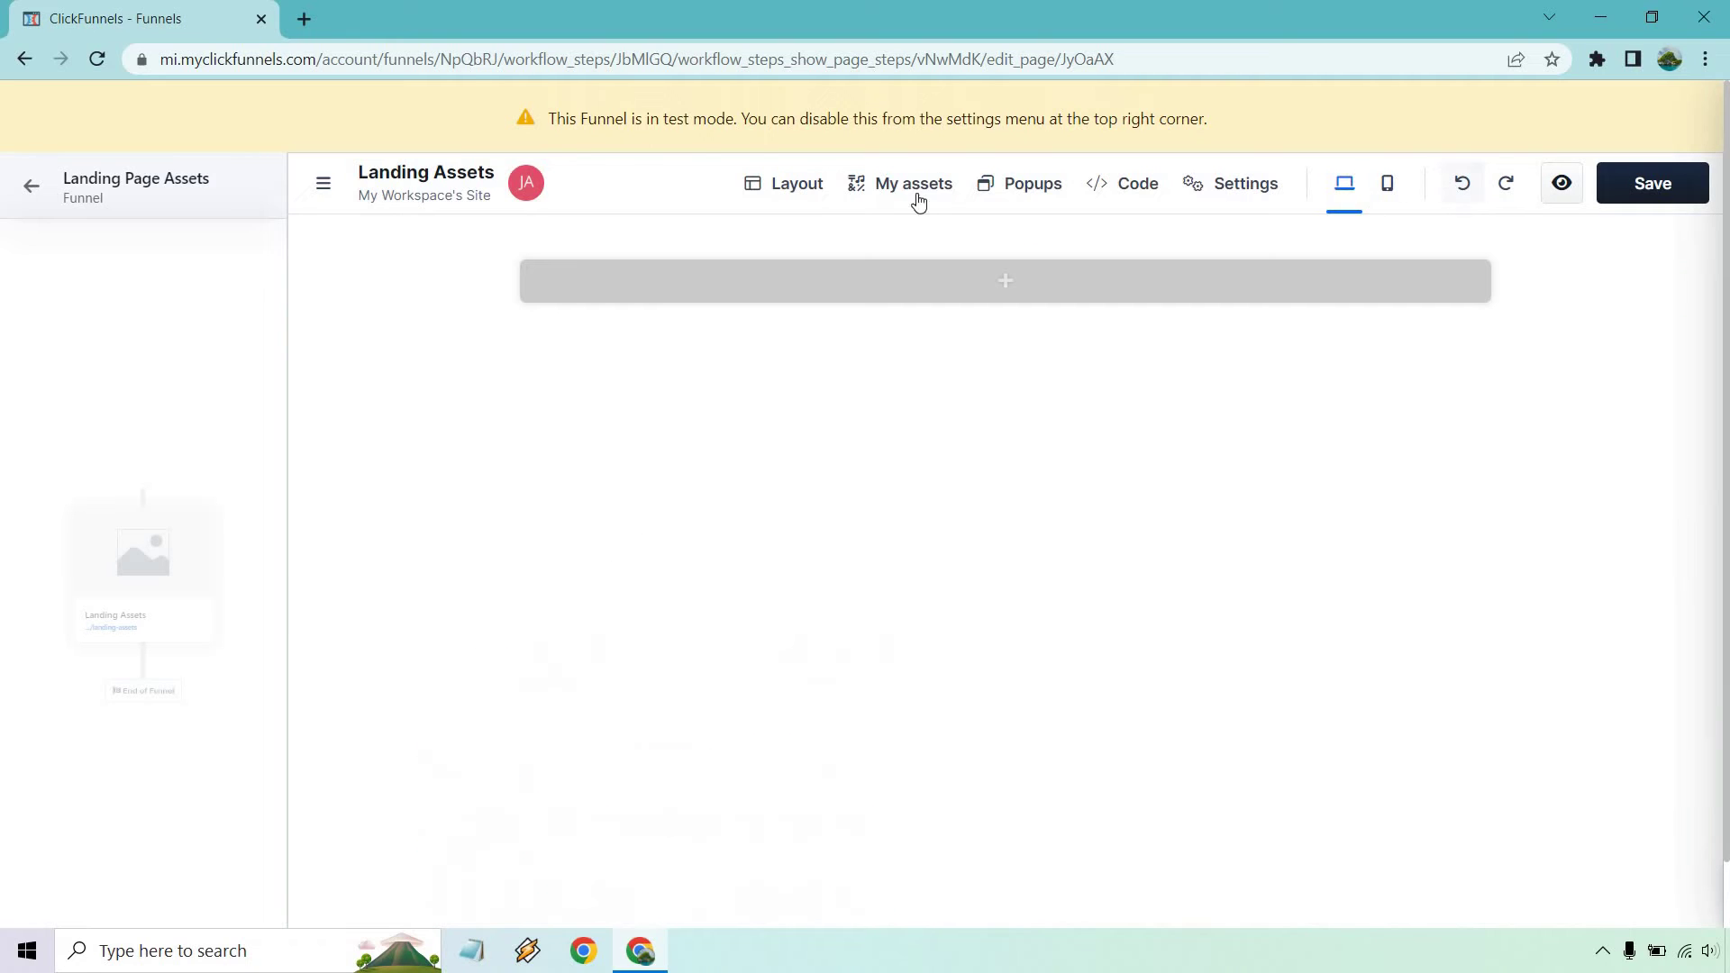
click(924, 200)
scroll(1406, 540, down, 10)
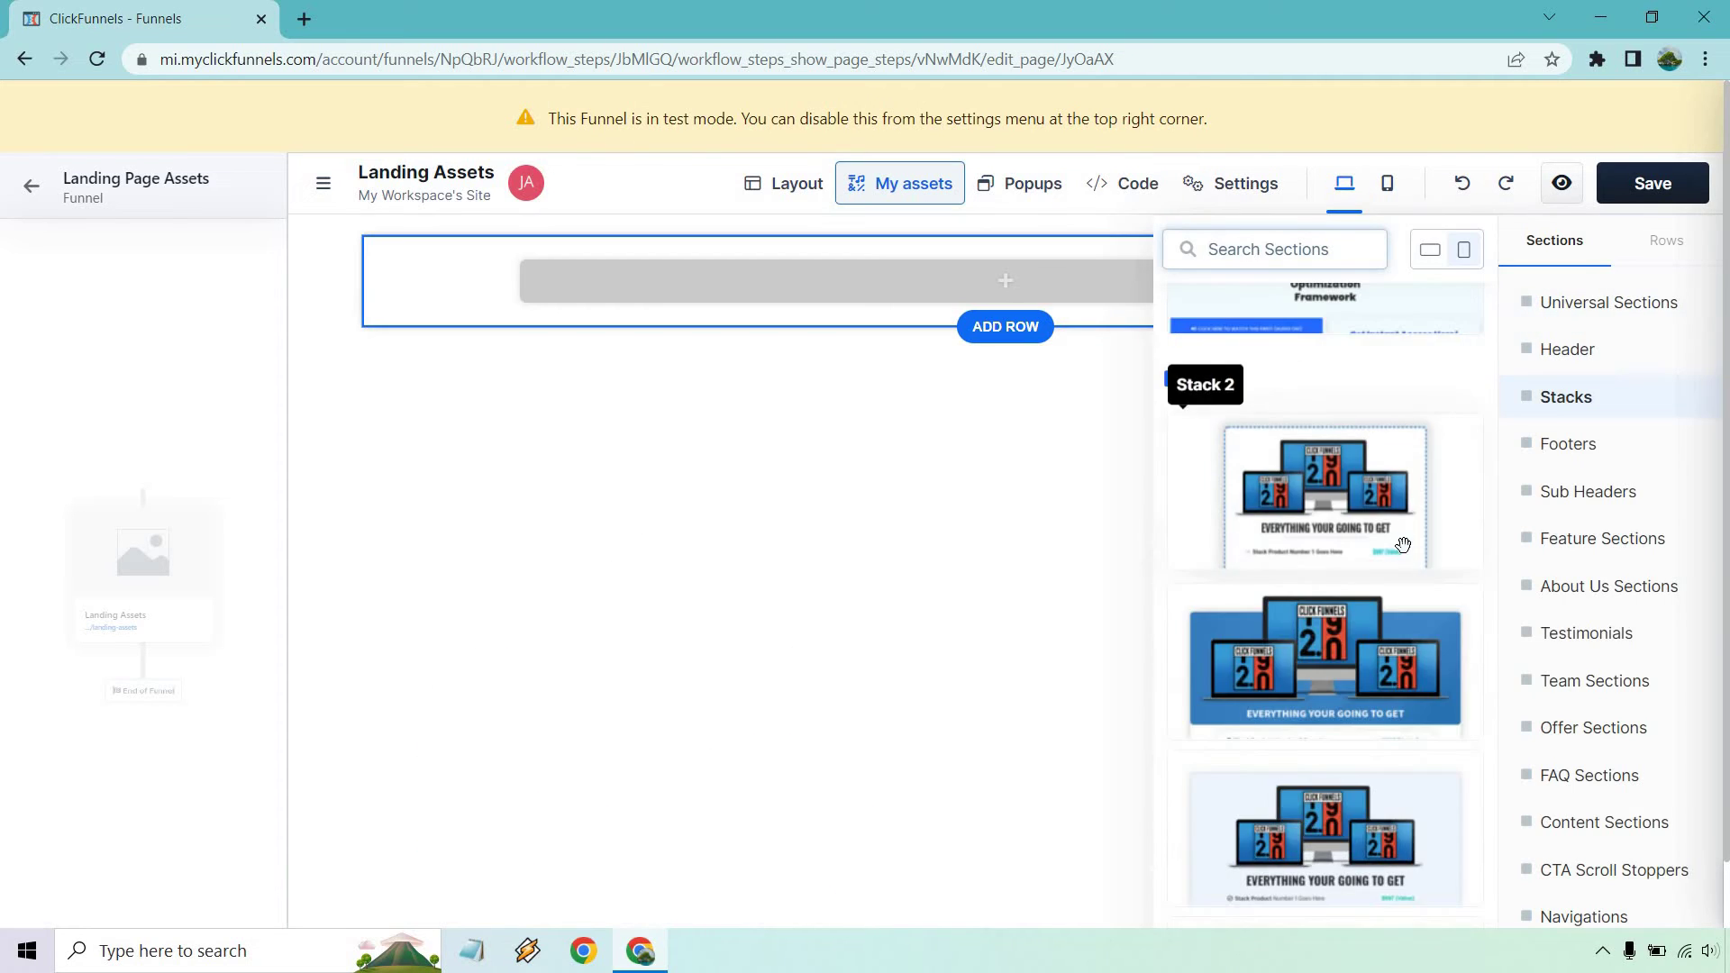
scroll(1408, 500, down, 3)
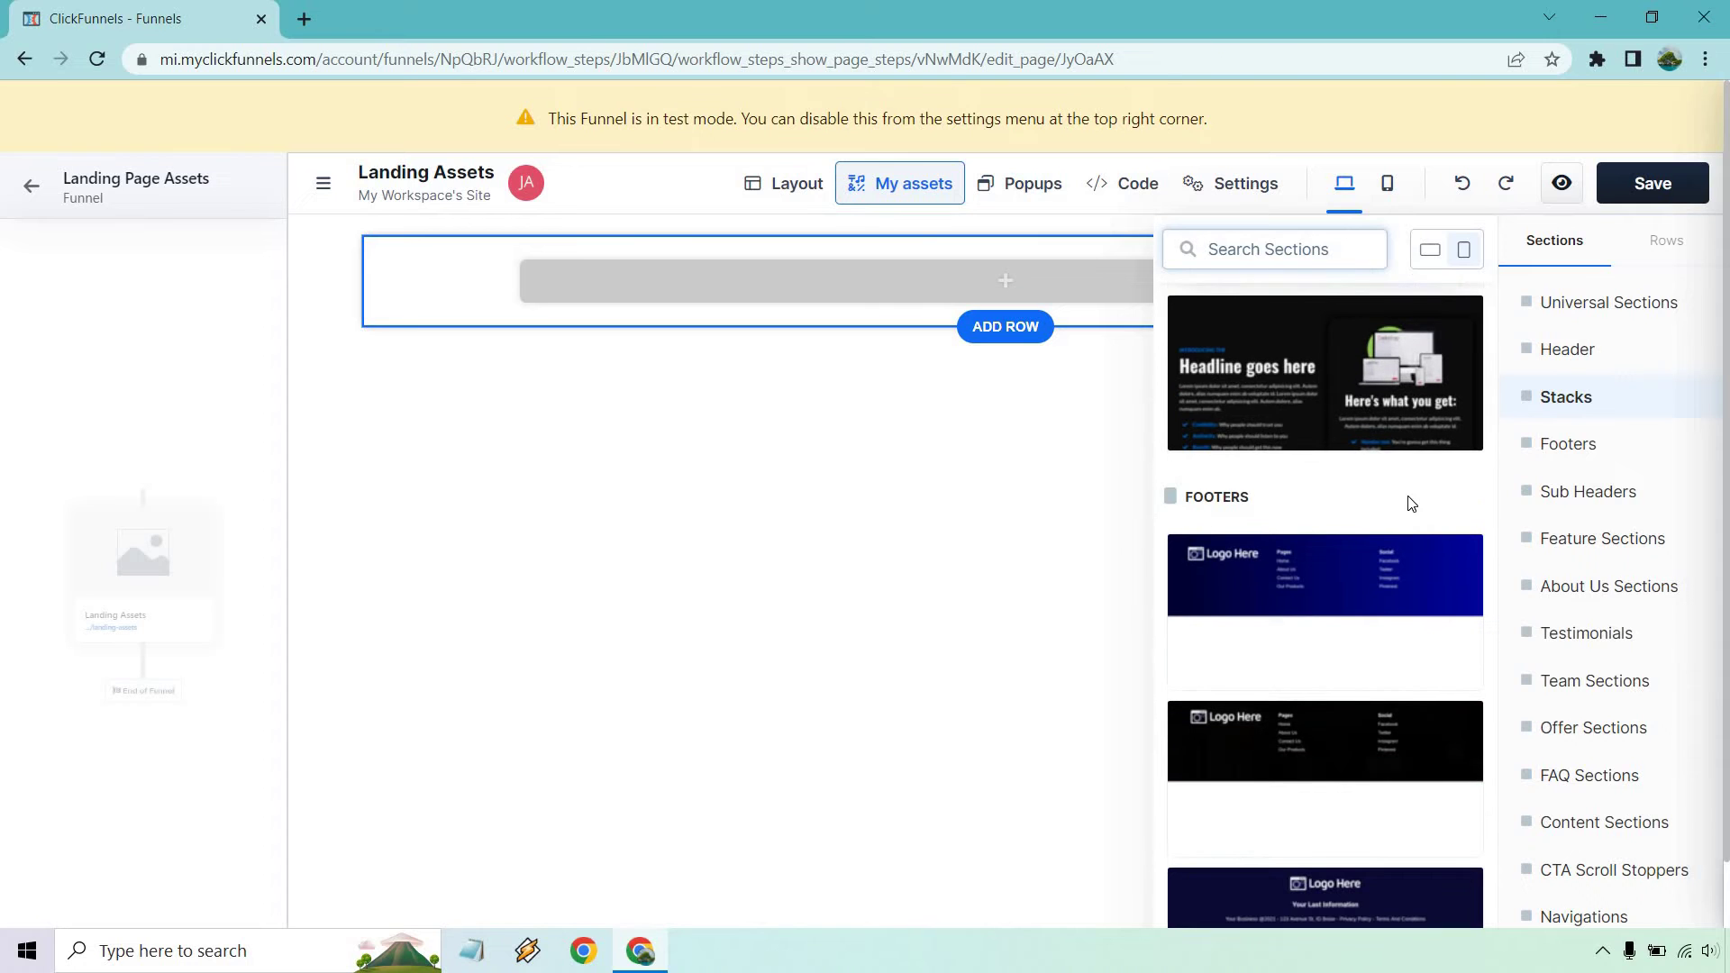
scroll(1409, 498, down, 2)
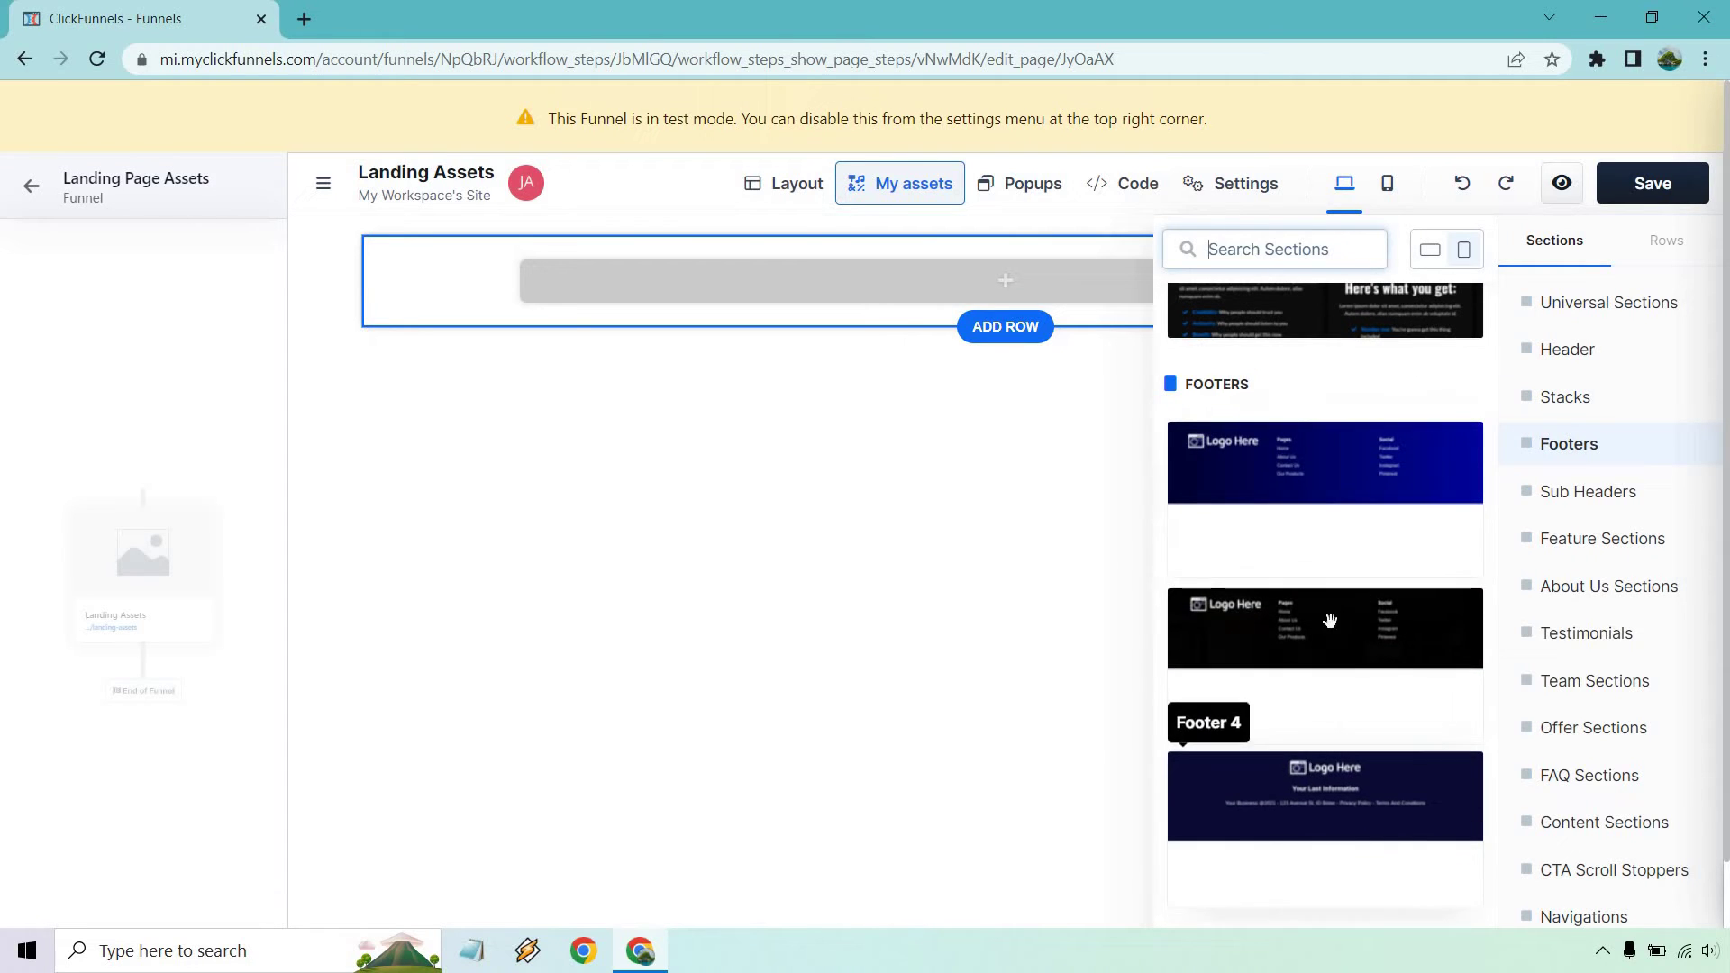
drag(1328, 478, 1046, 424)
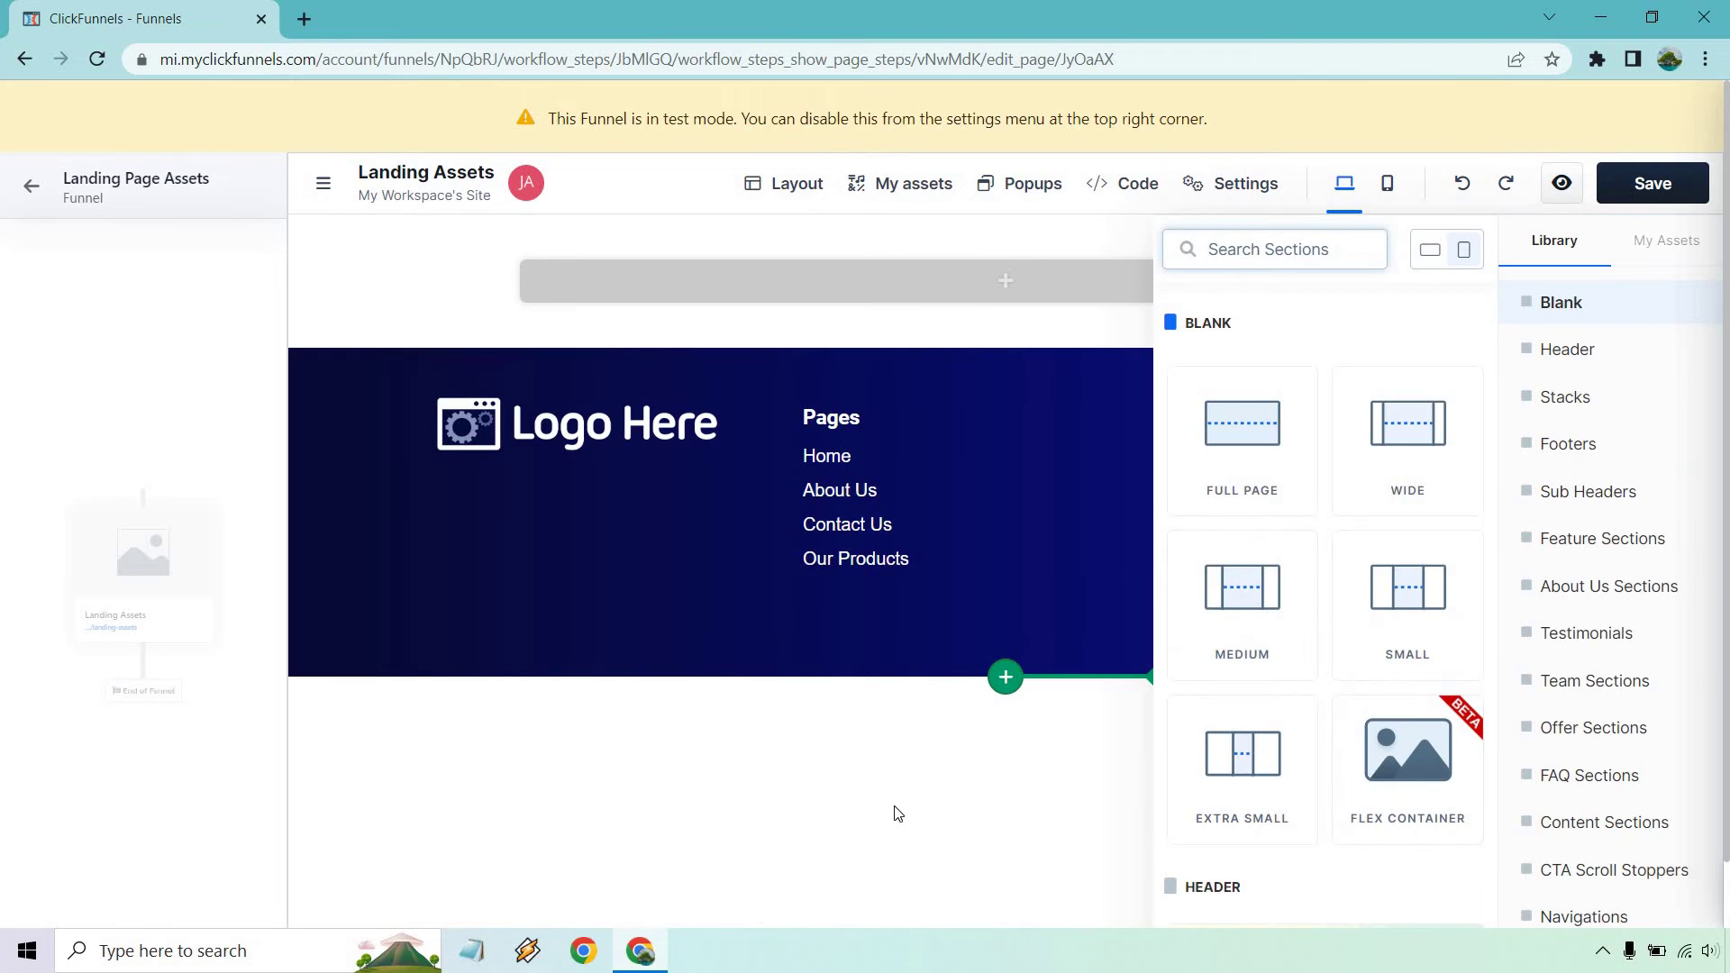
click(896, 811)
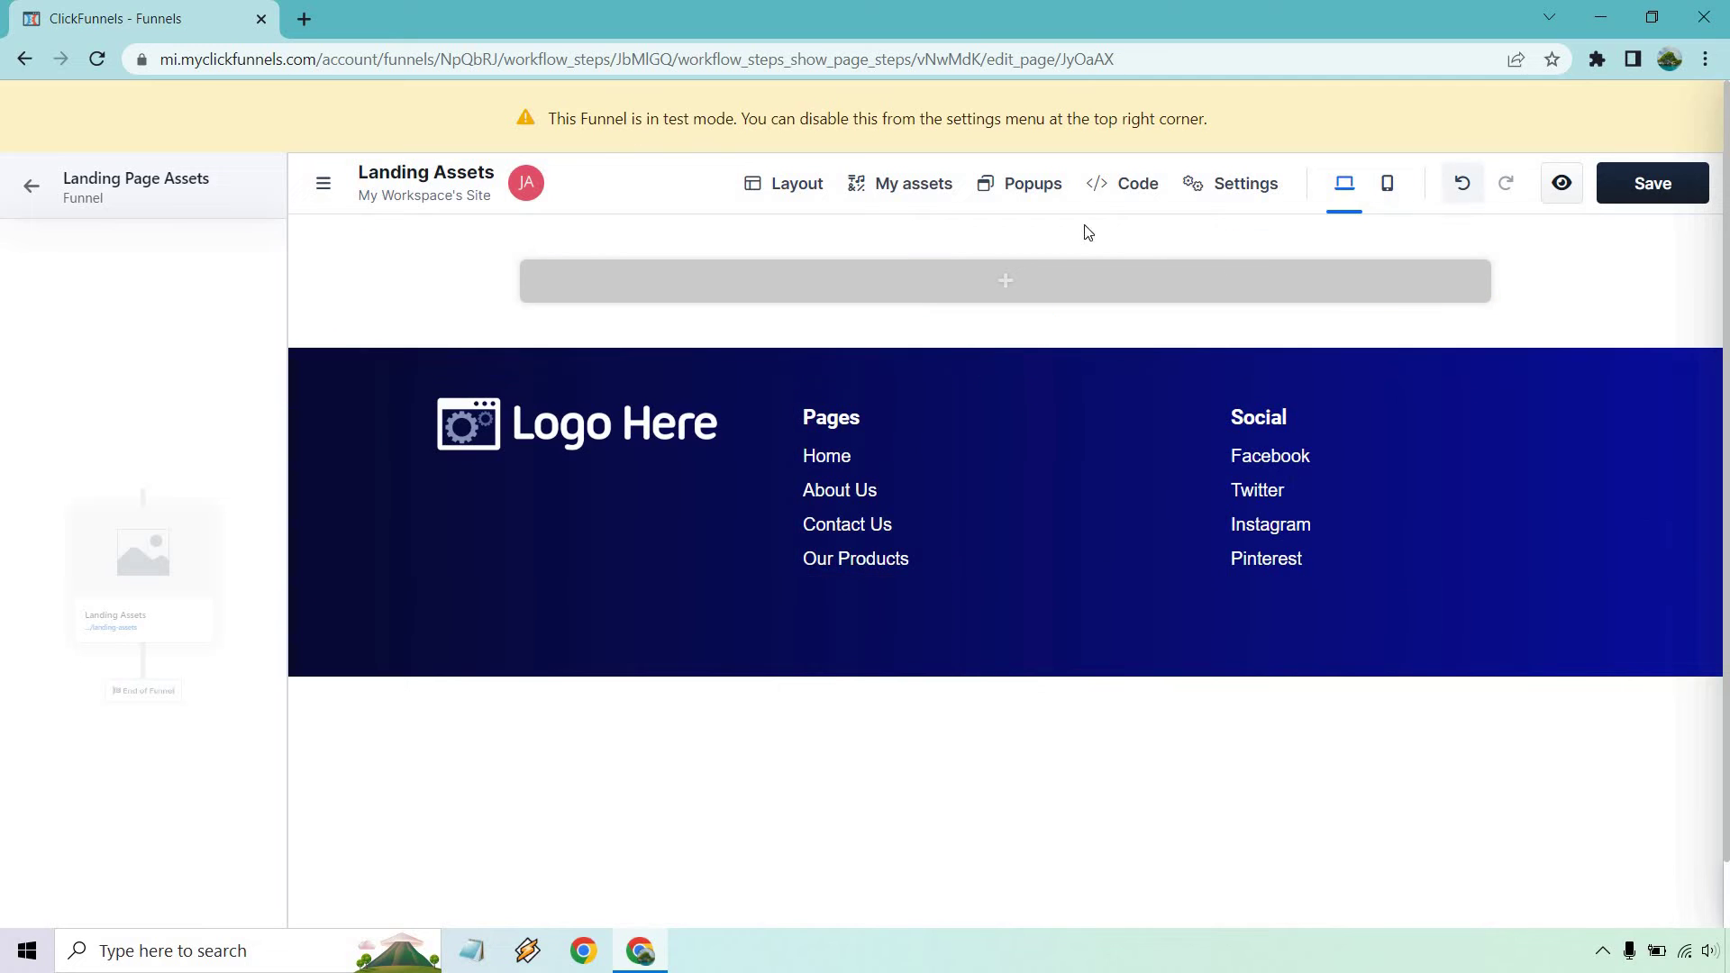
Add Feature Section 2 headlined 'Build Funnels. Launch Your Offers. Changes Lives.' and close the library.
scroll(1325, 577, down, 15)
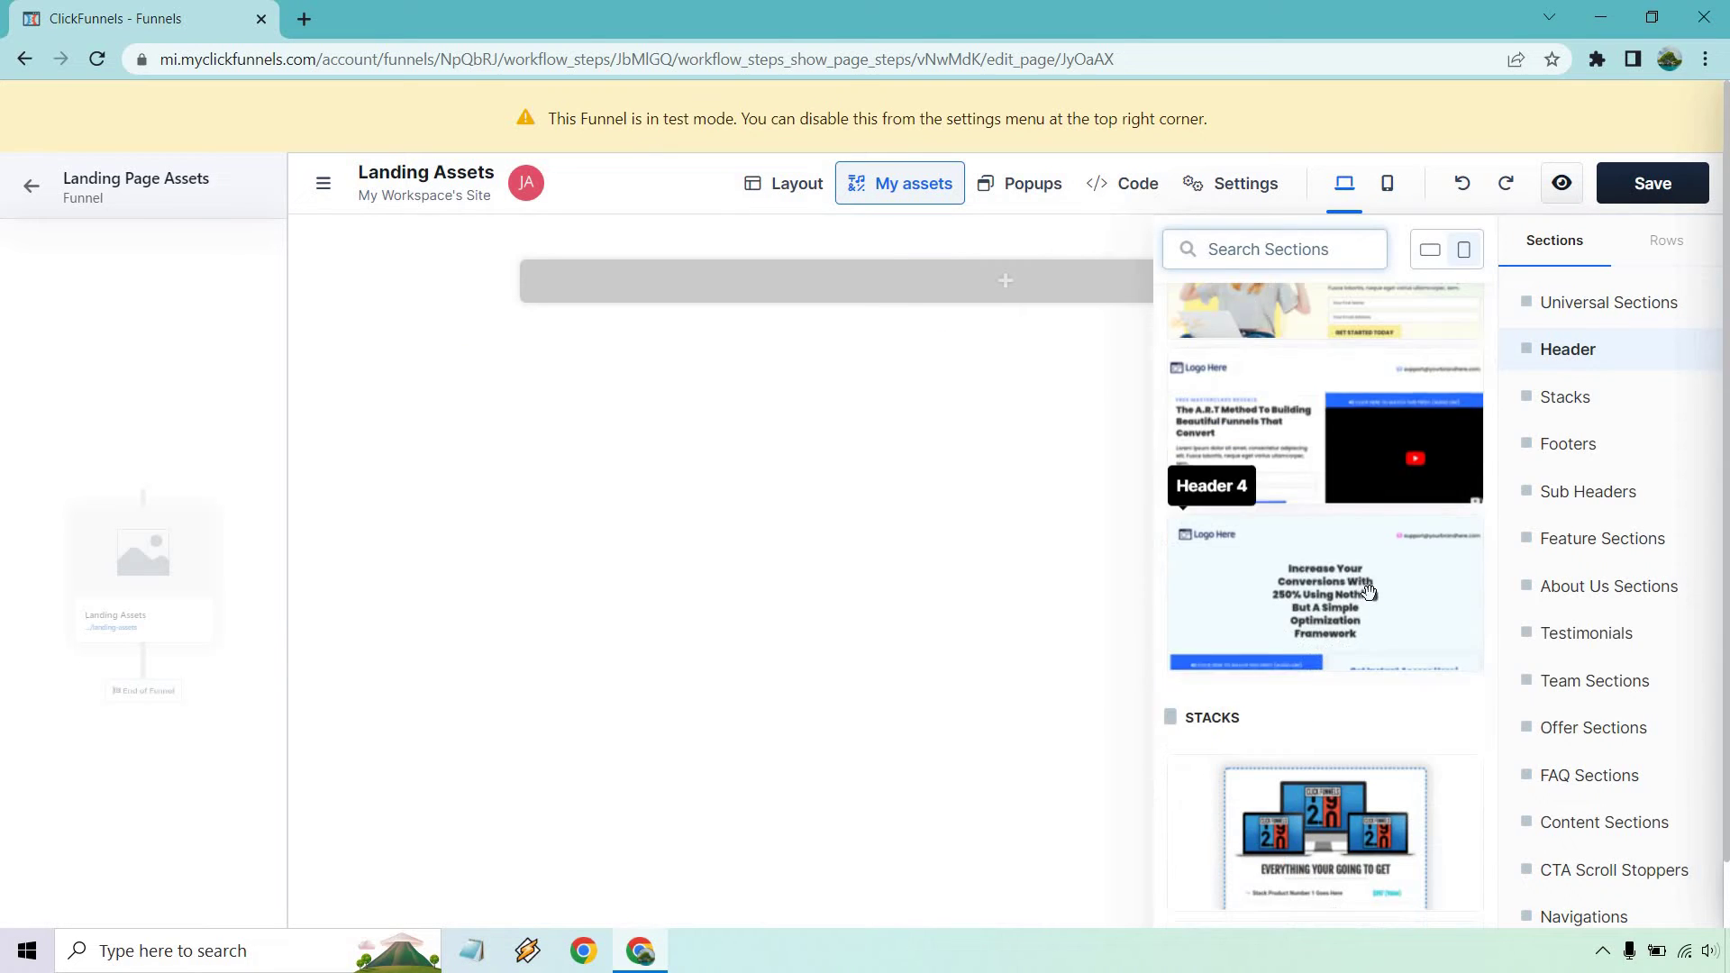
scroll(1371, 580, down, 10)
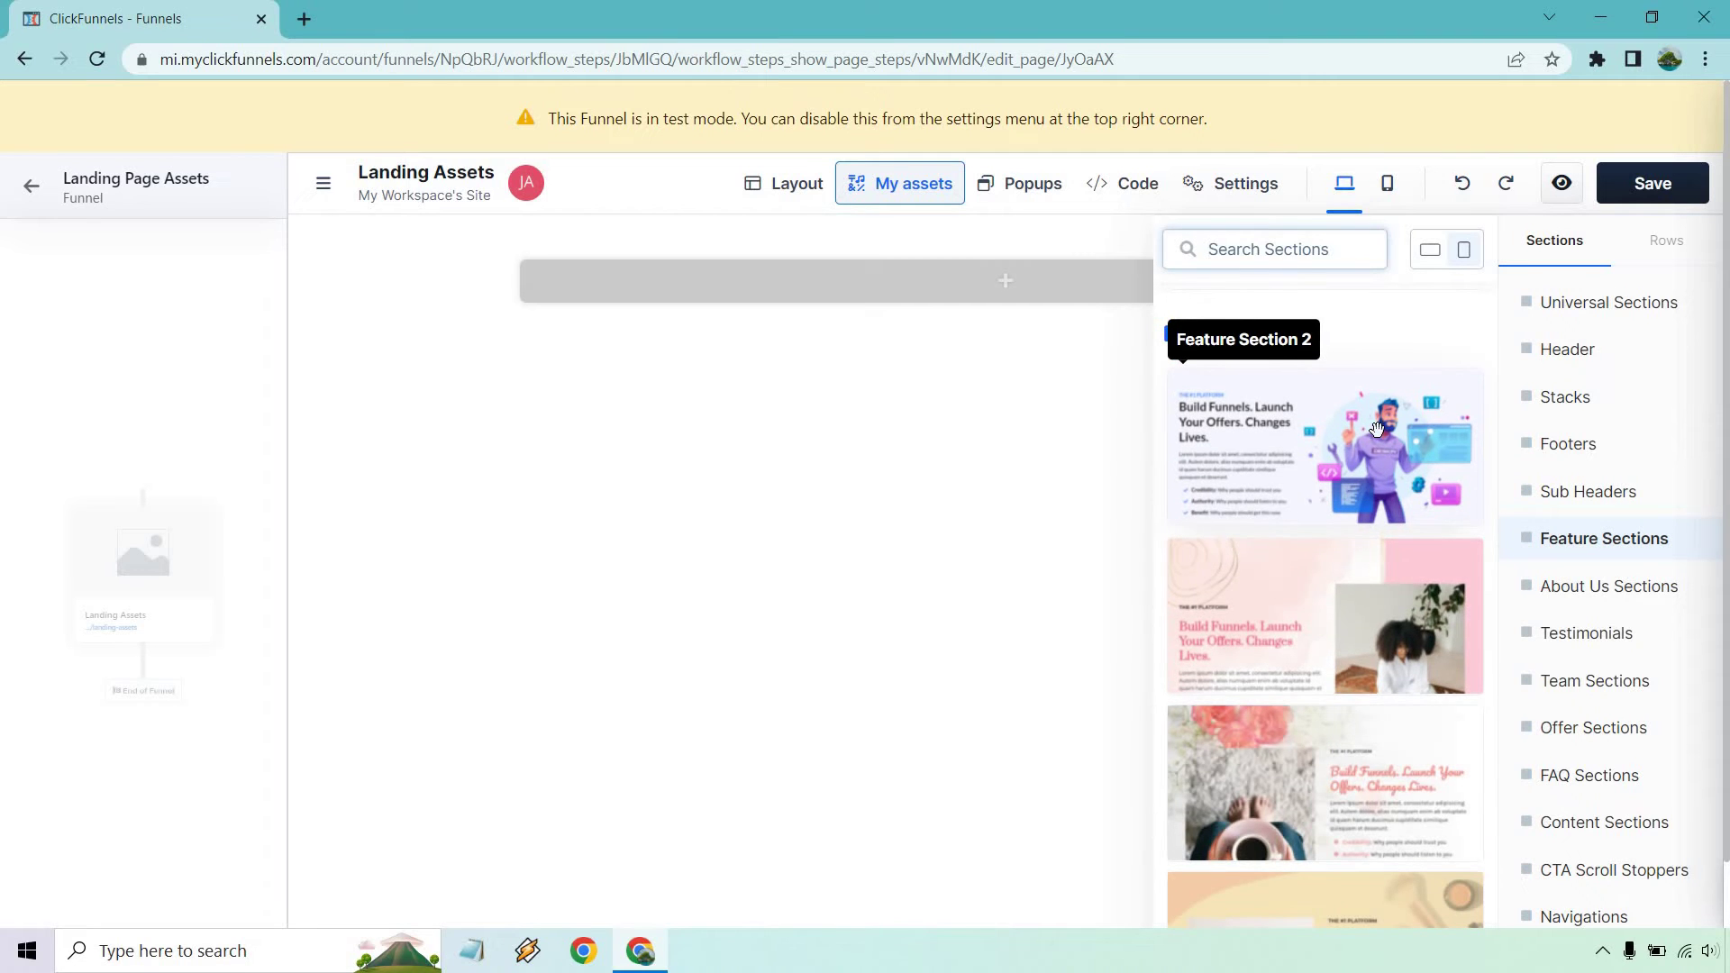
drag(1345, 416, 1467, 675)
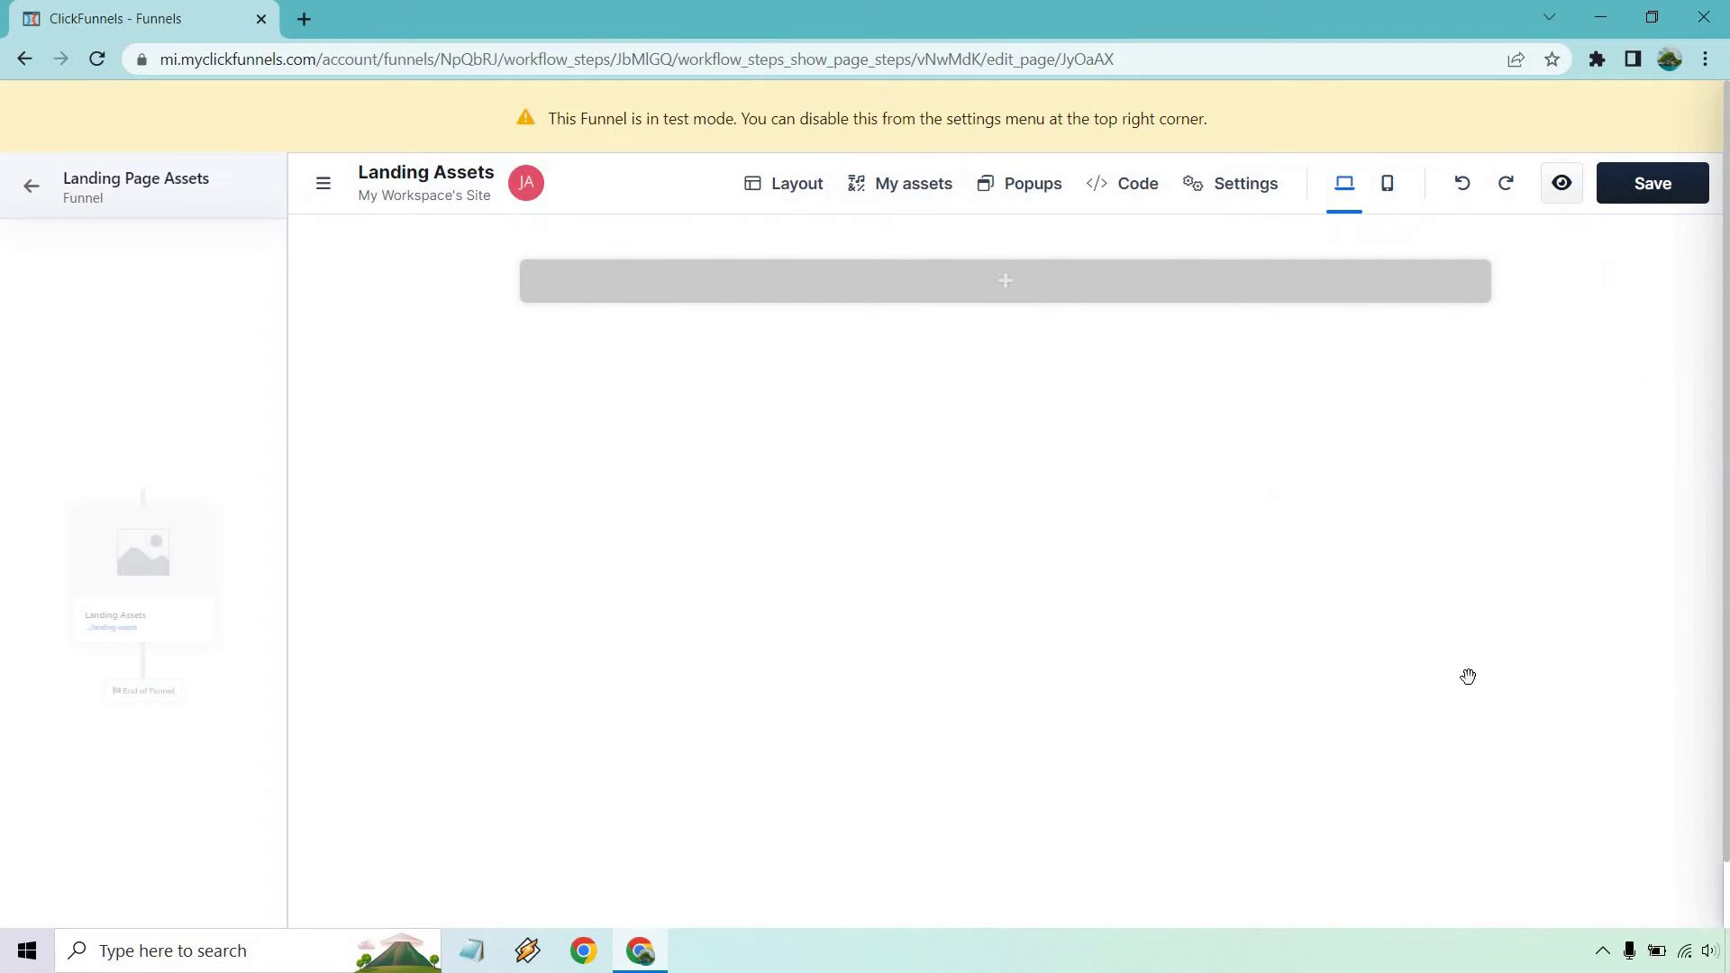
click(870, 356)
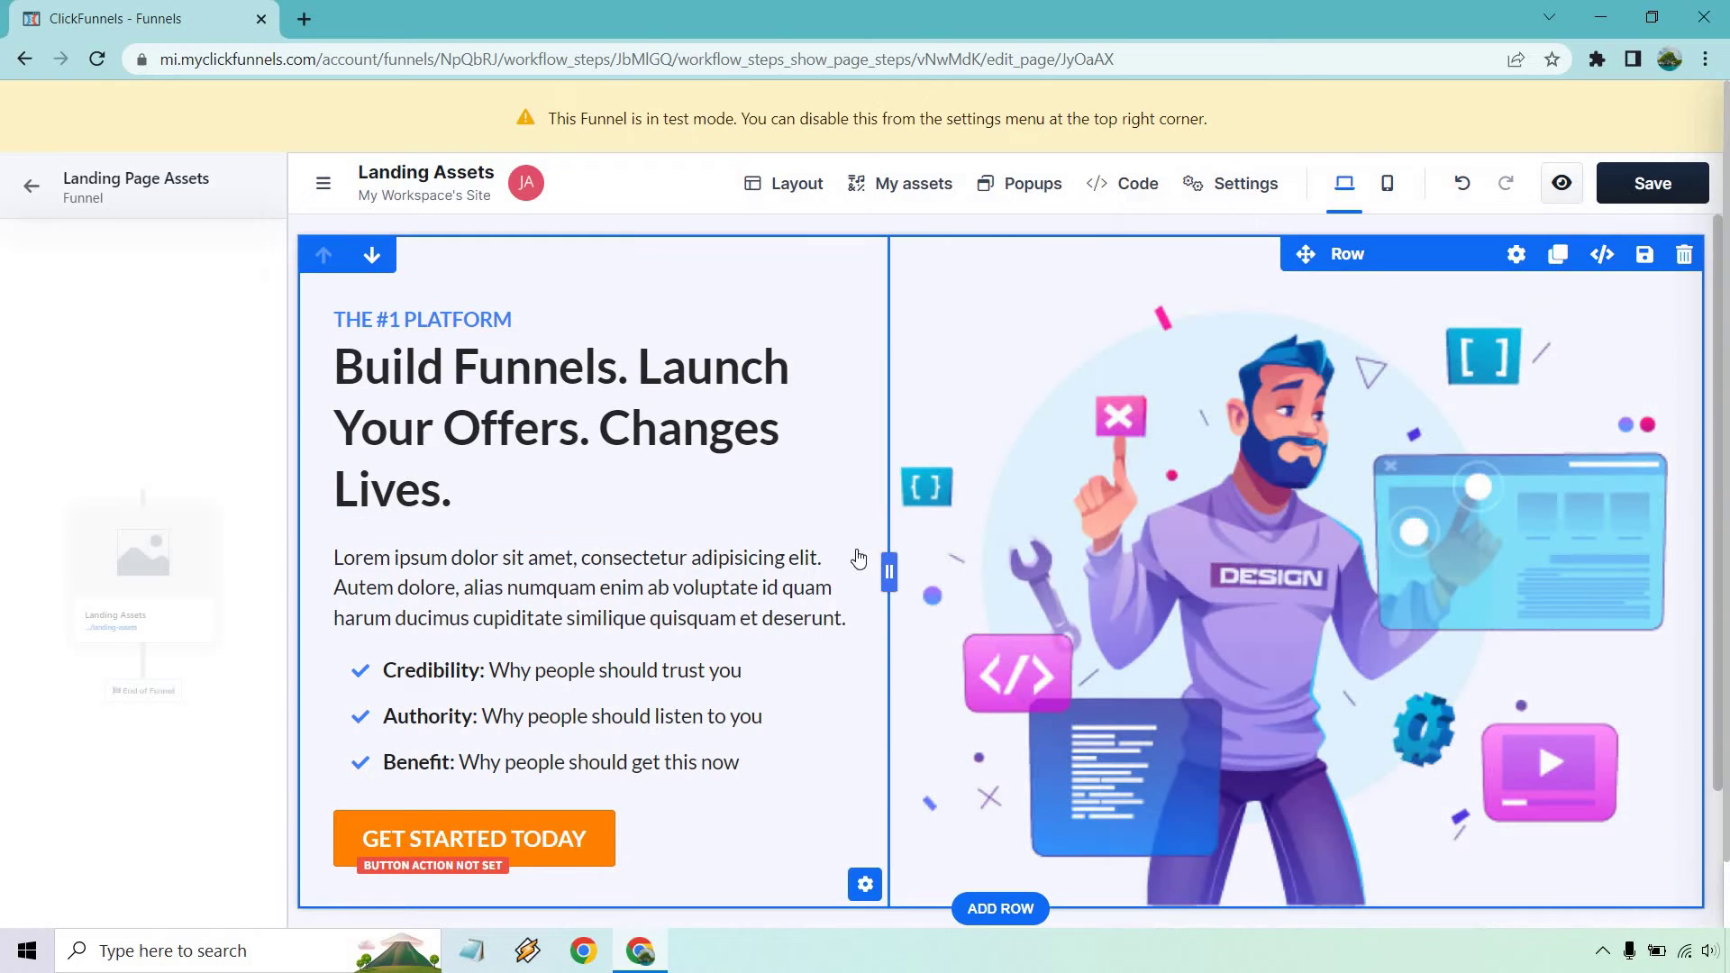
scroll(865, 505, down, 3)
scroll(879, 577, up, 3)
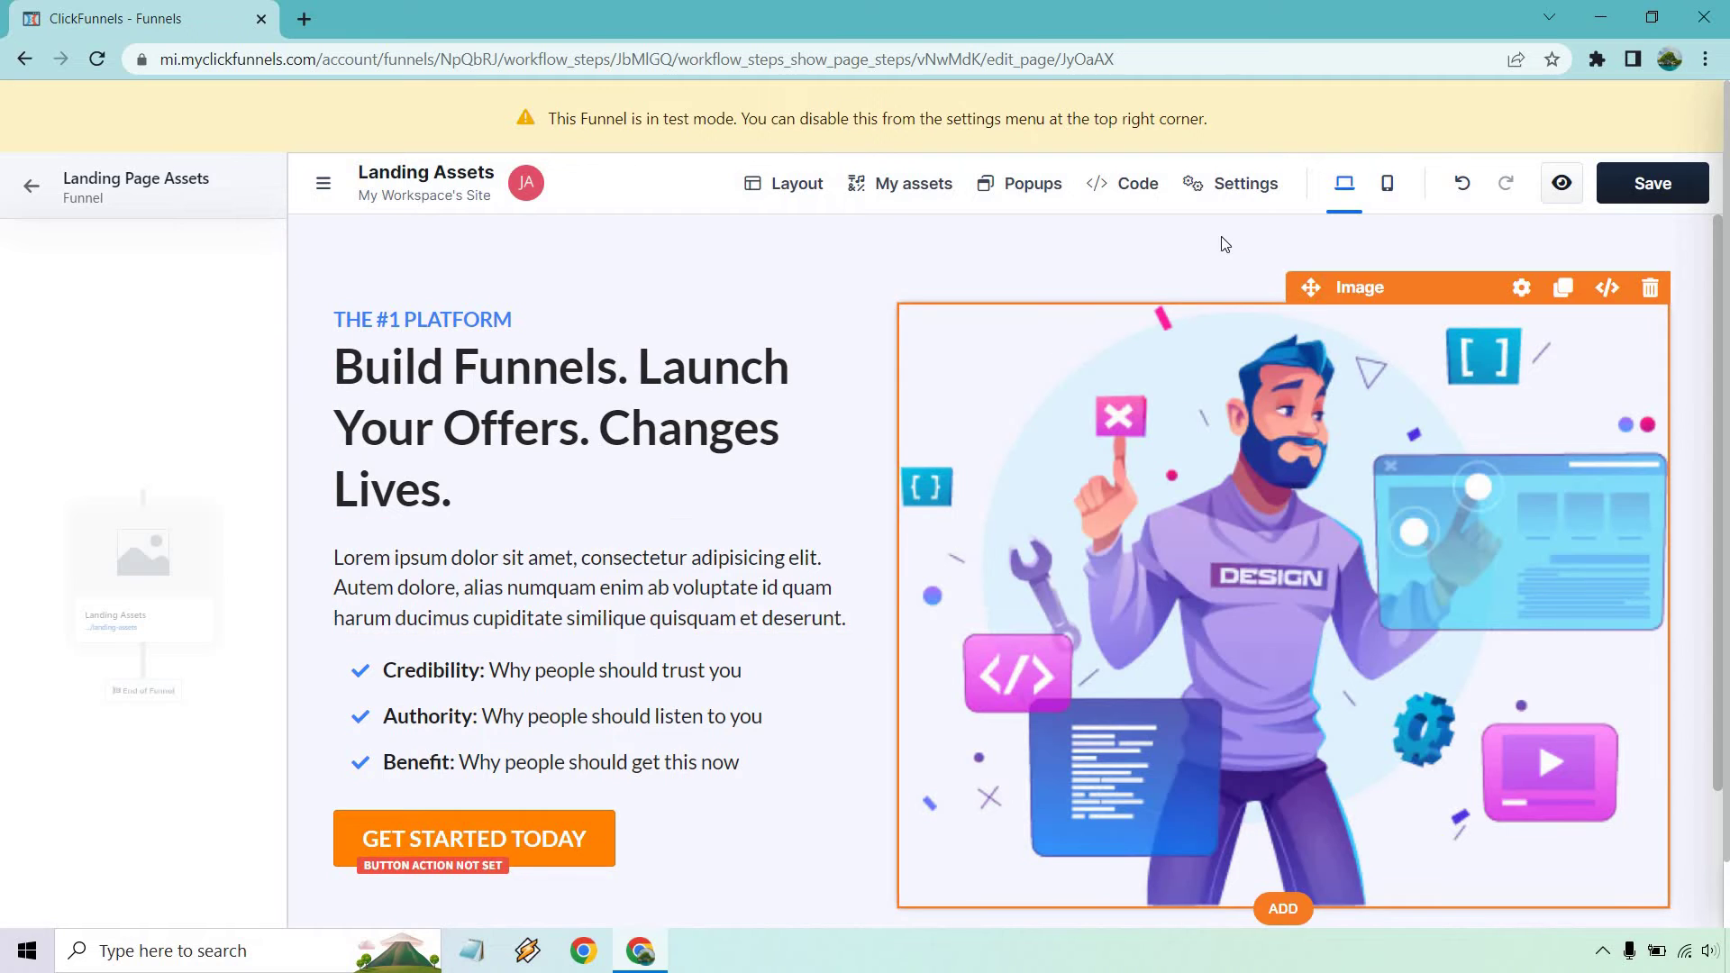
Undo the hero section and drop in the Meet Your Instructor about-us layout from My assets.
click(1465, 183)
click(933, 198)
scroll(1334, 514, down, 15)
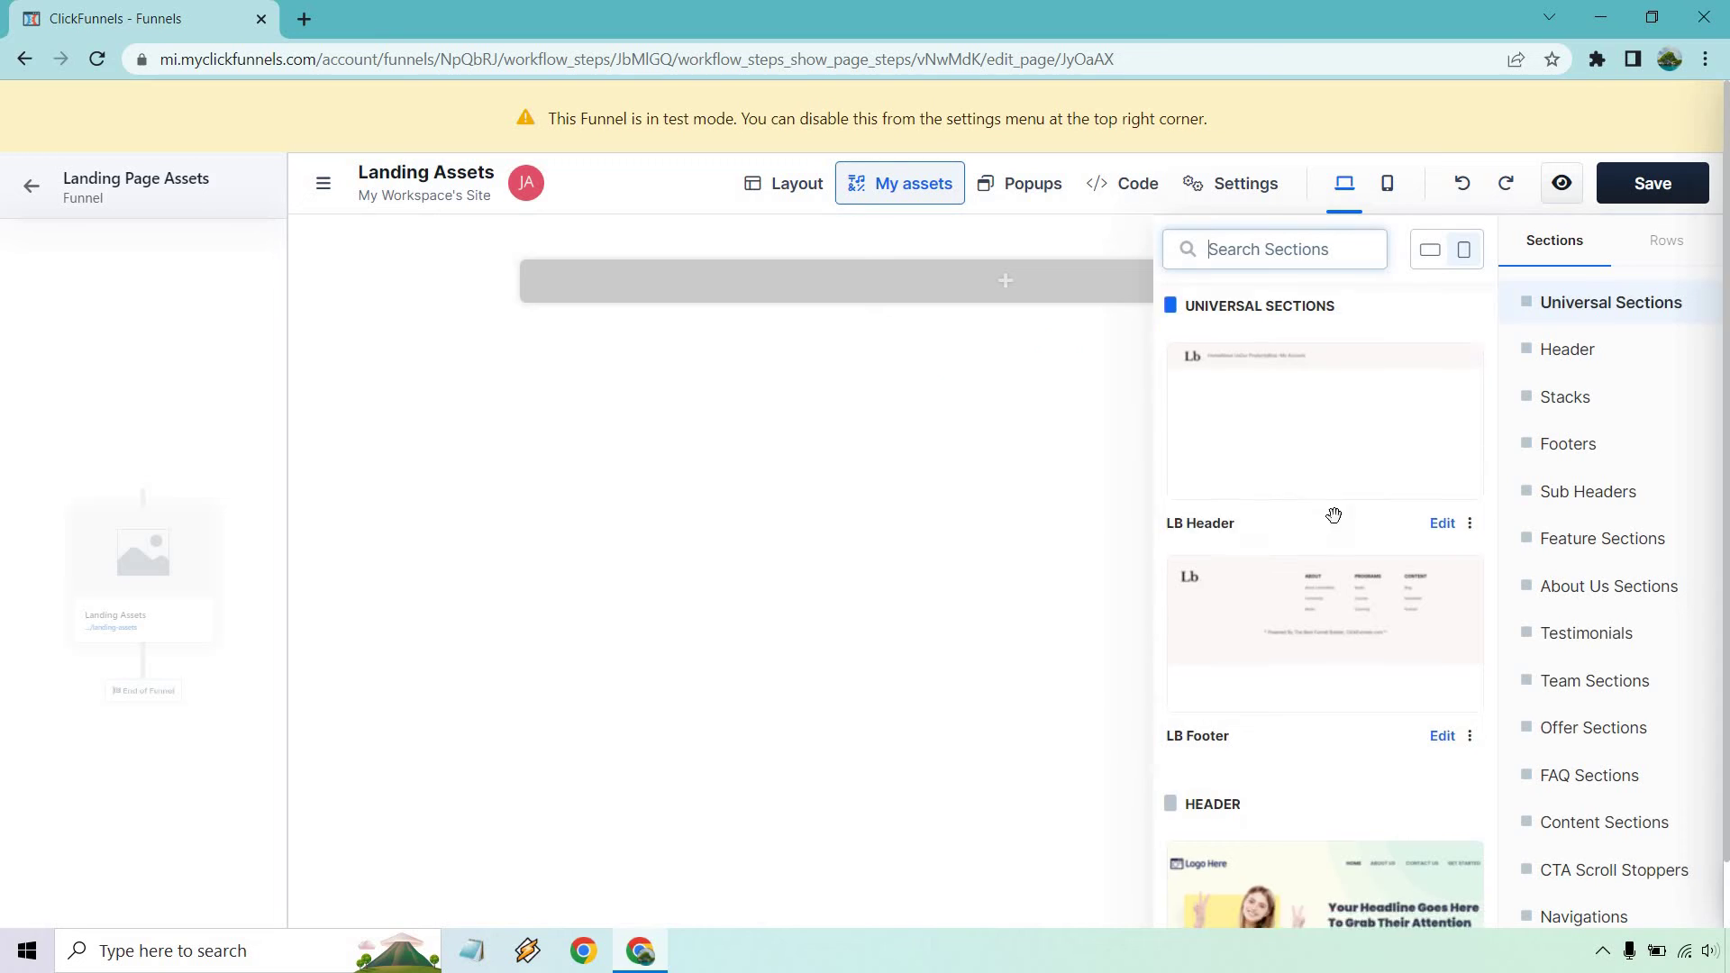
scroll(1334, 514, down, 8)
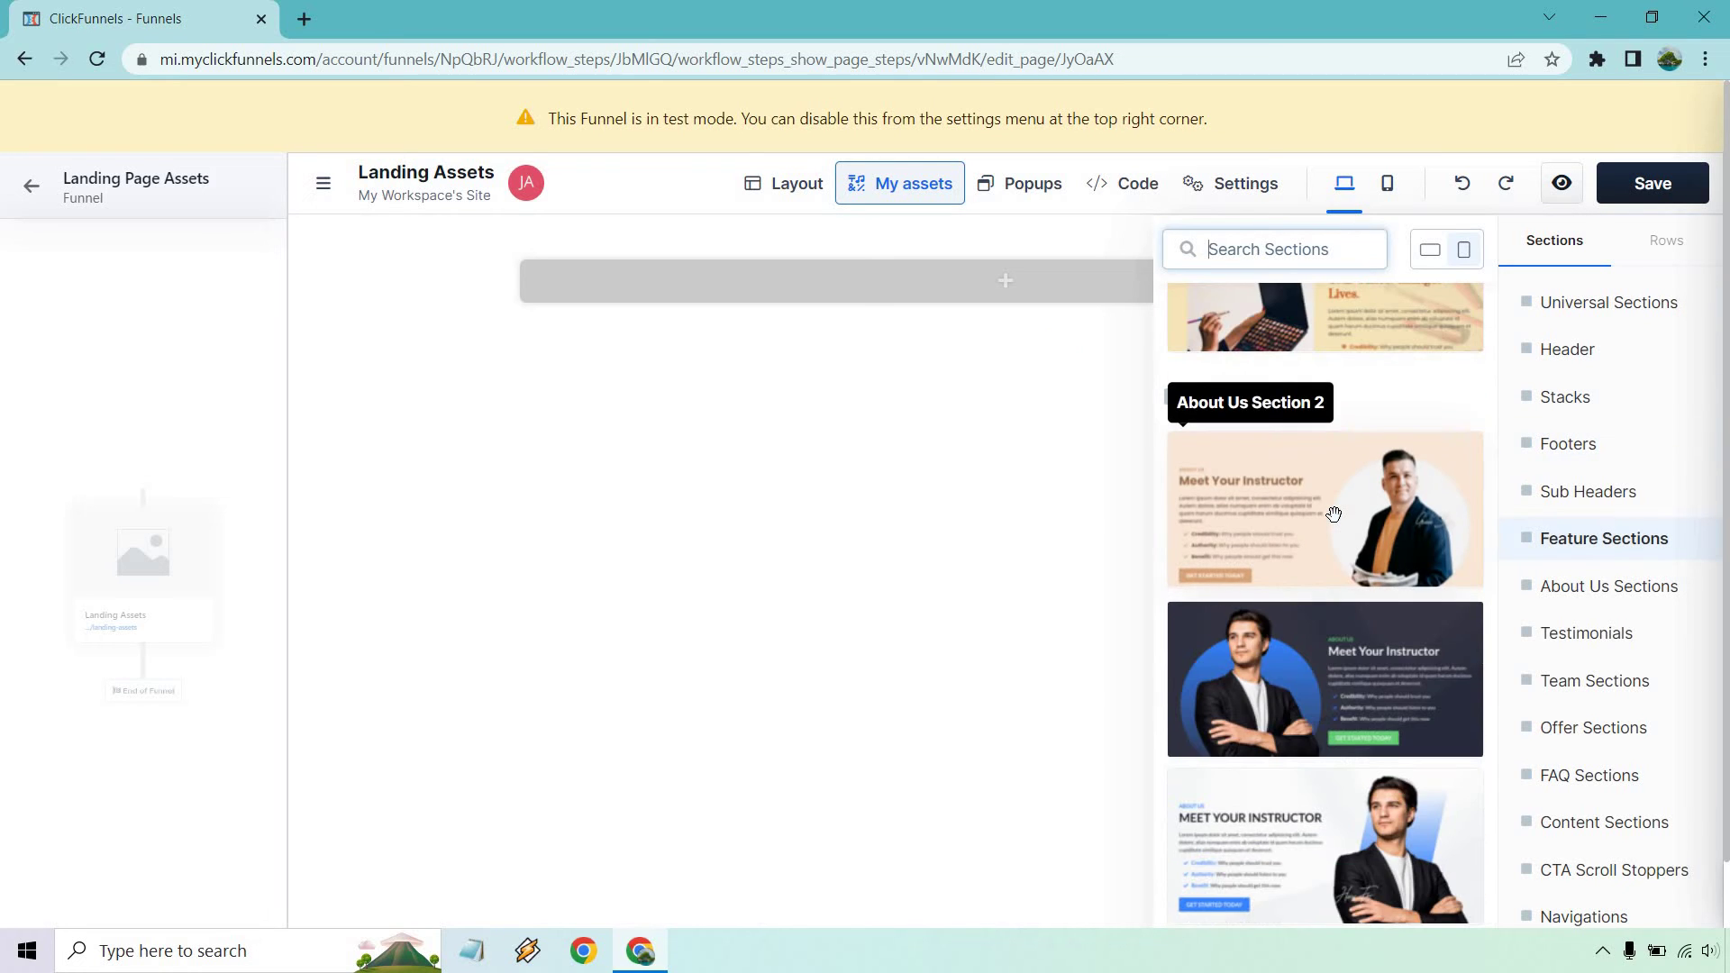
scroll(1333, 515, up, 5)
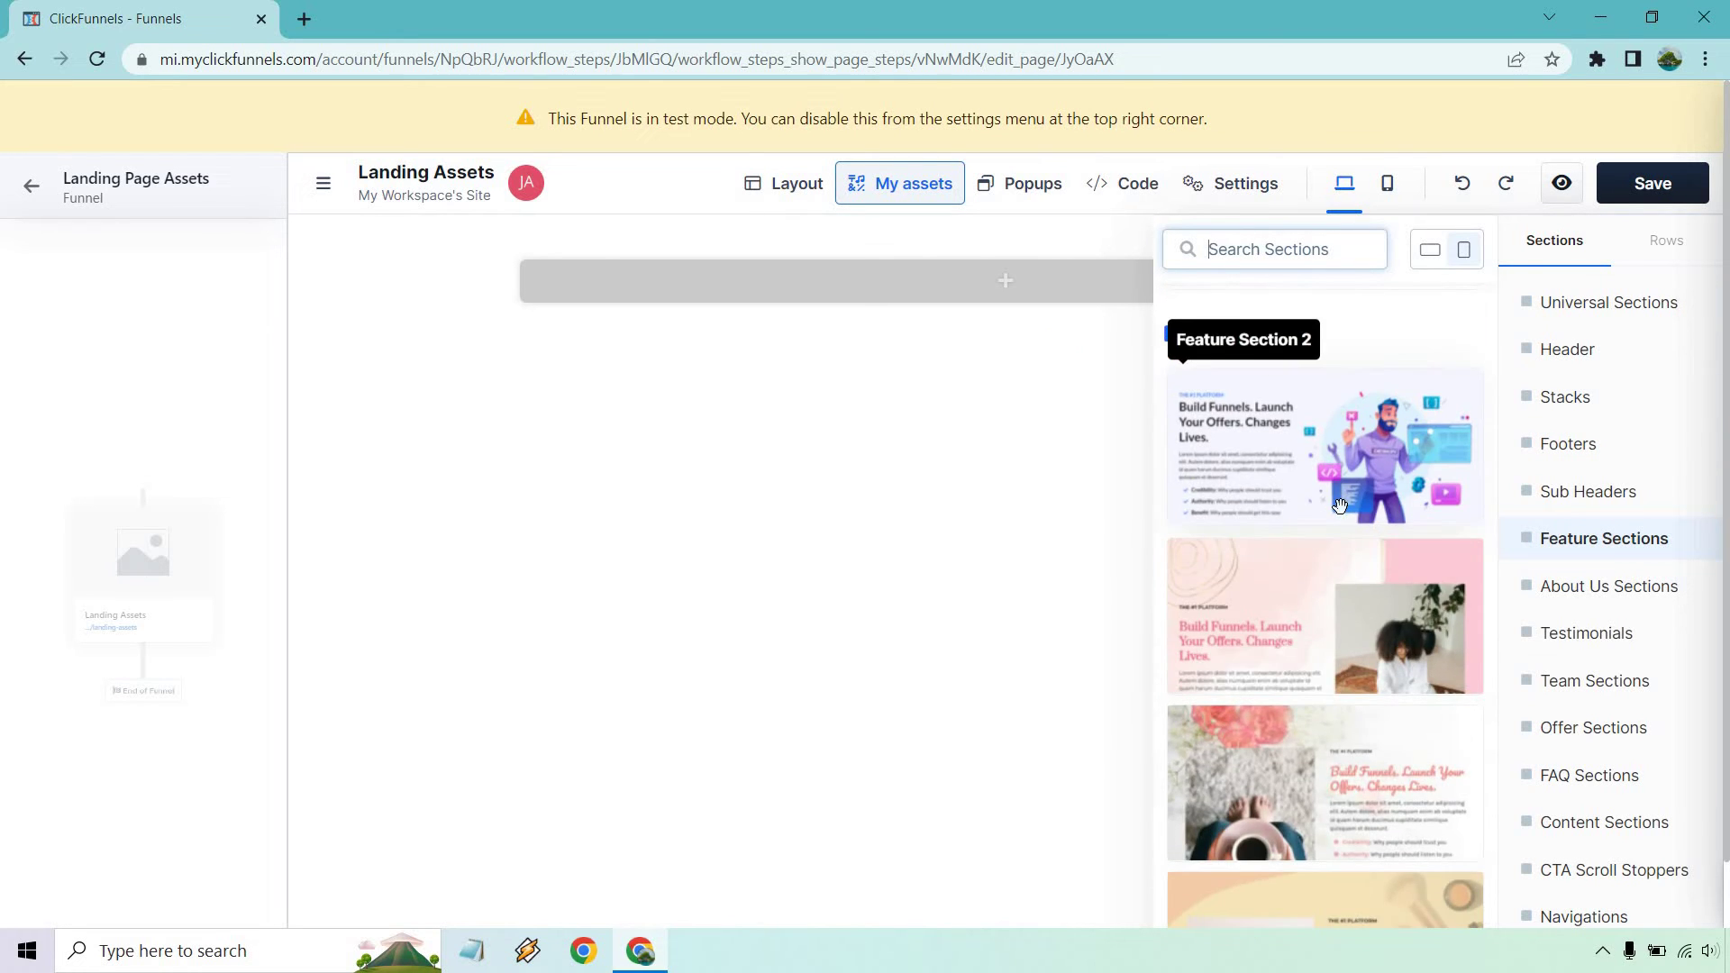
scroll(1340, 507, down, 4)
drag(1168, 399, 1000, 396)
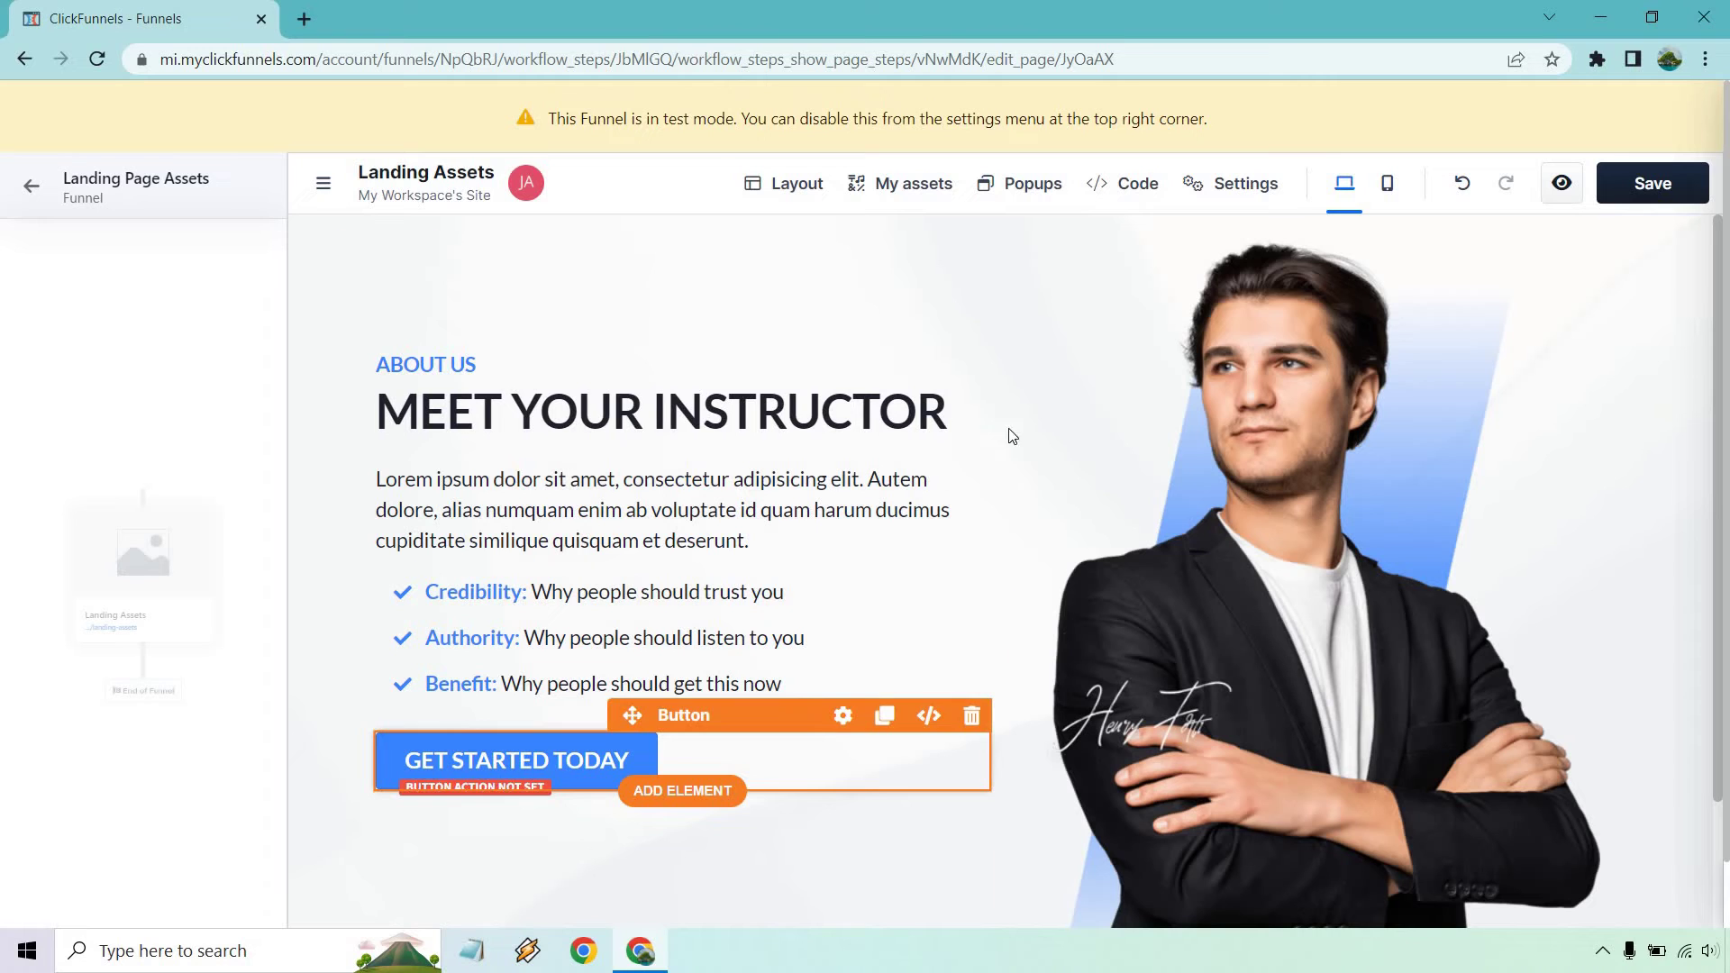
click(1460, 186)
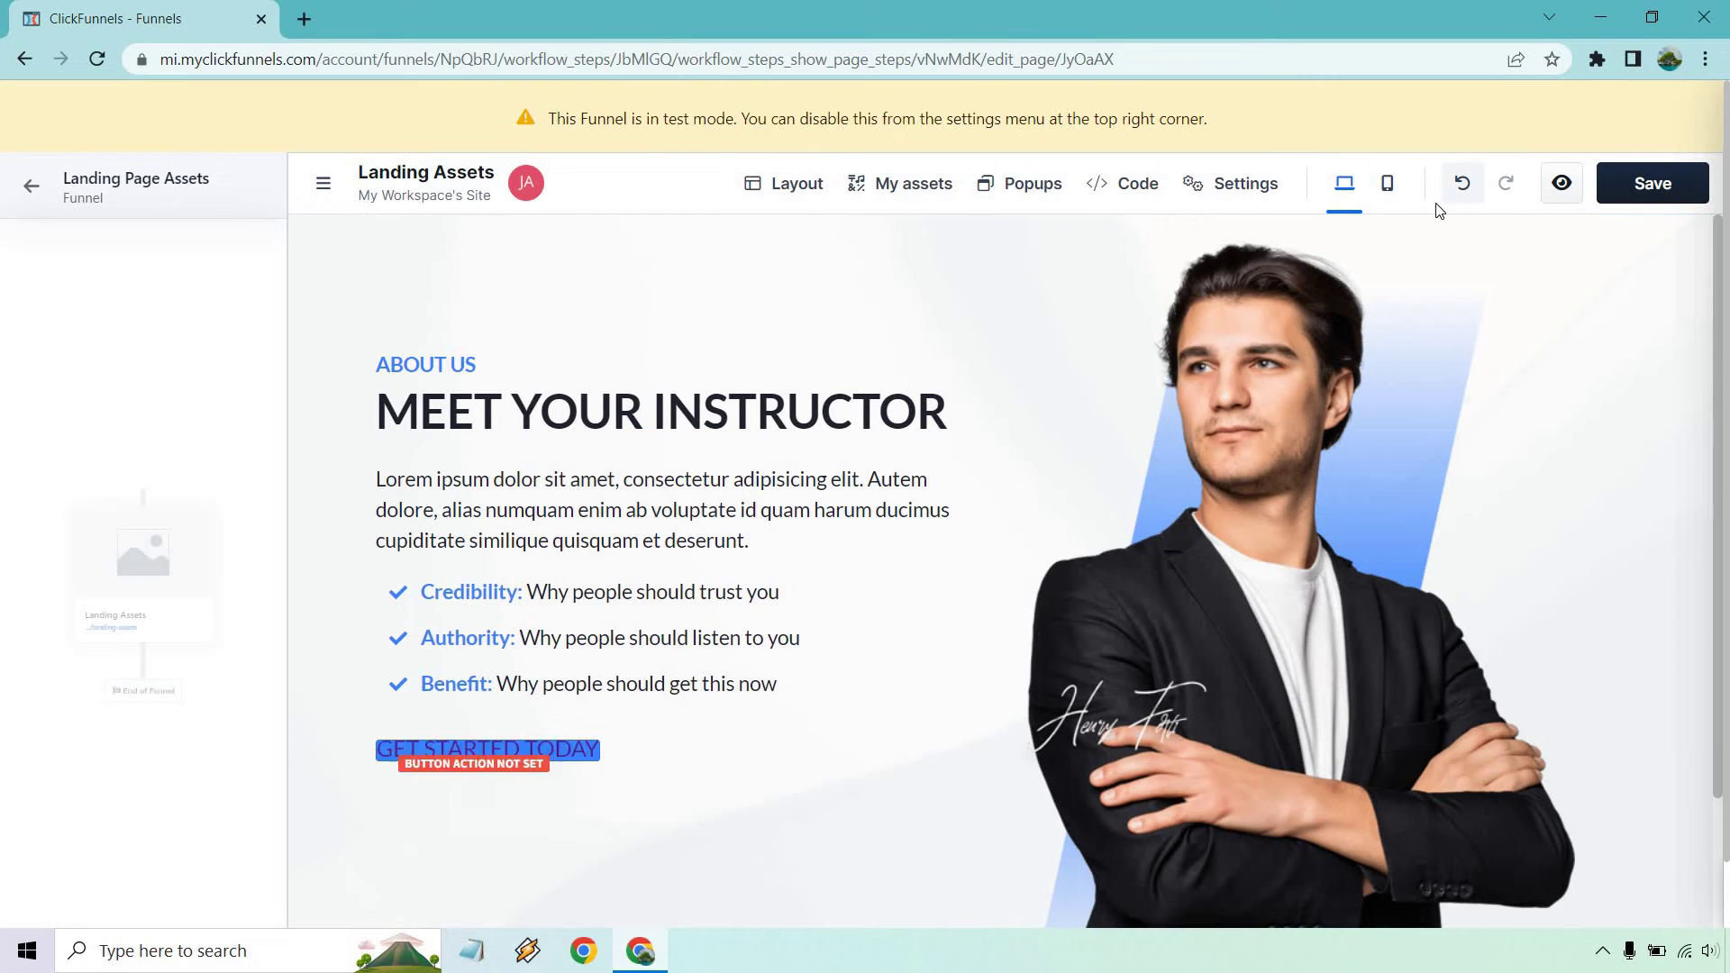
Undo the About Us section and scroll the section library down to the Testimonials designs.
click(1460, 185)
click(908, 205)
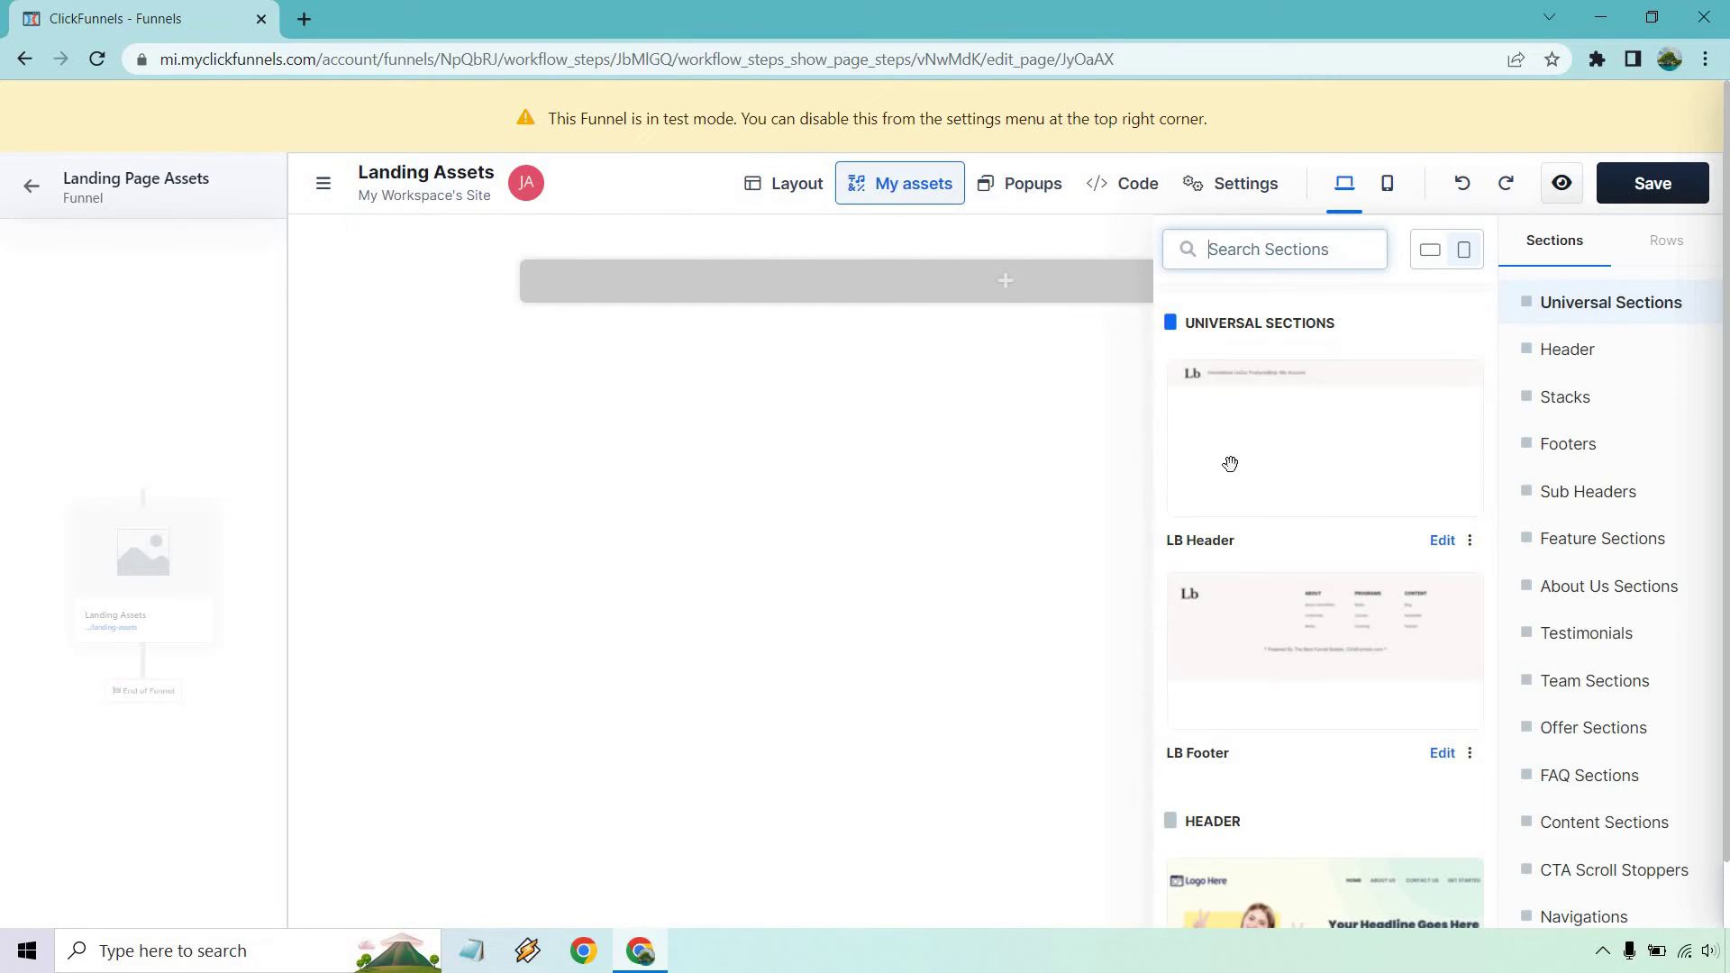
scroll(1303, 460, down, 15)
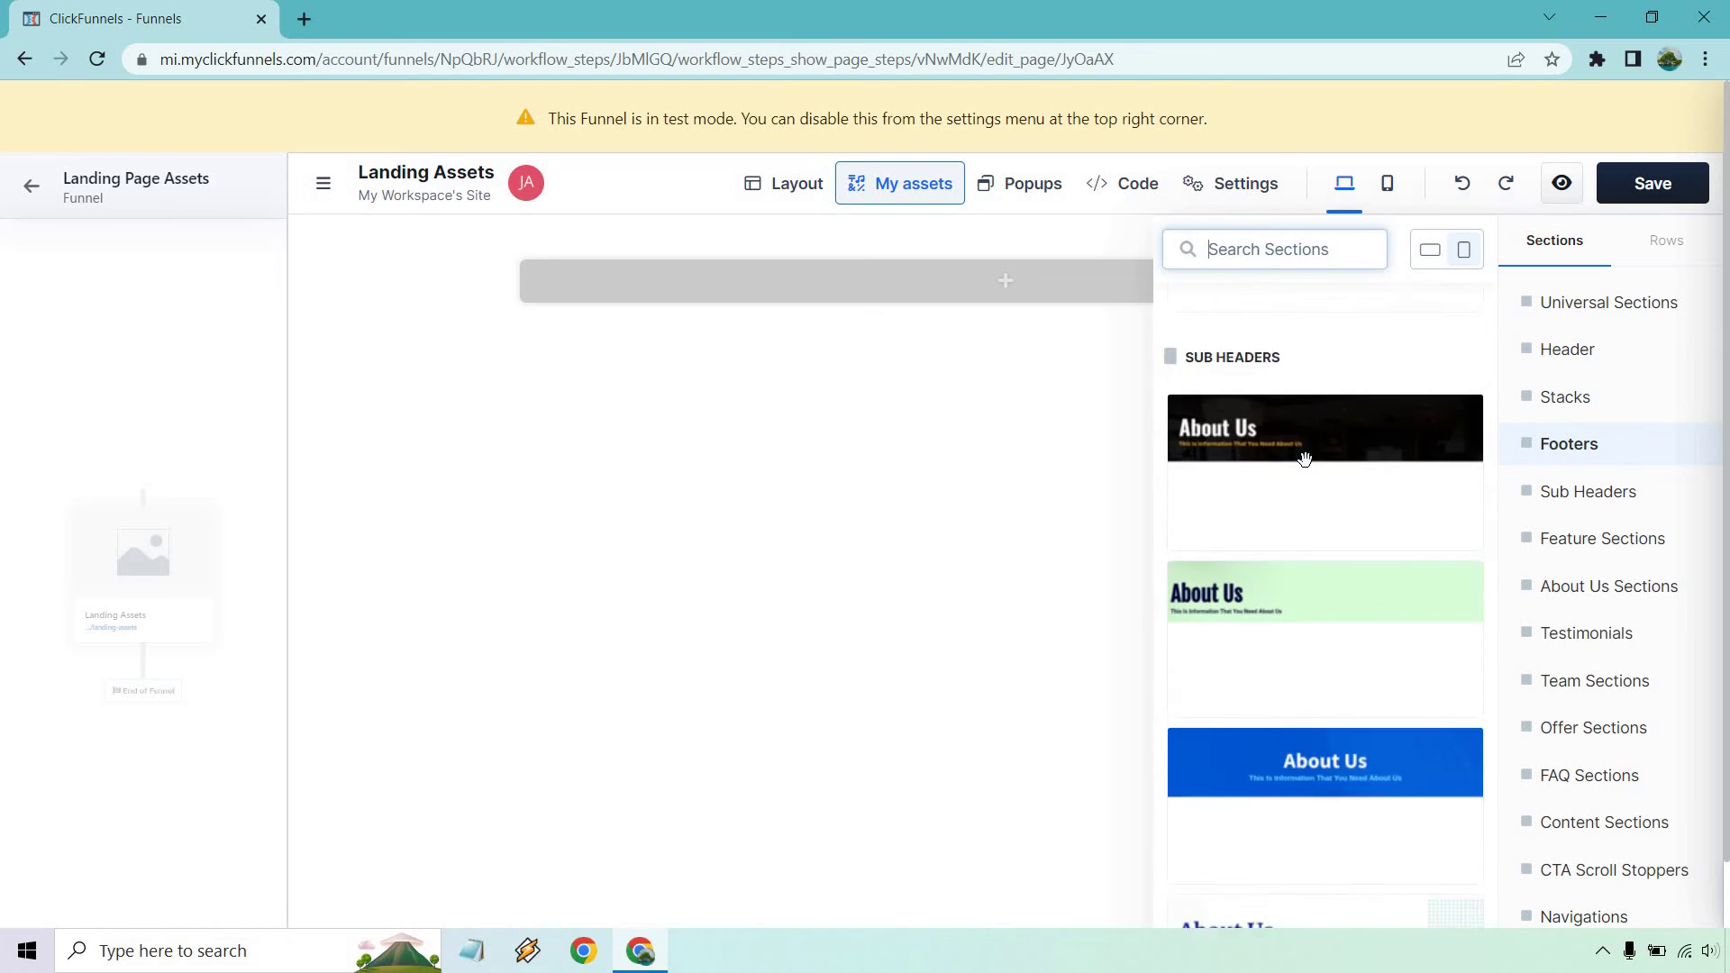
scroll(1305, 459, down, 5)
scroll(1304, 459, down, 5)
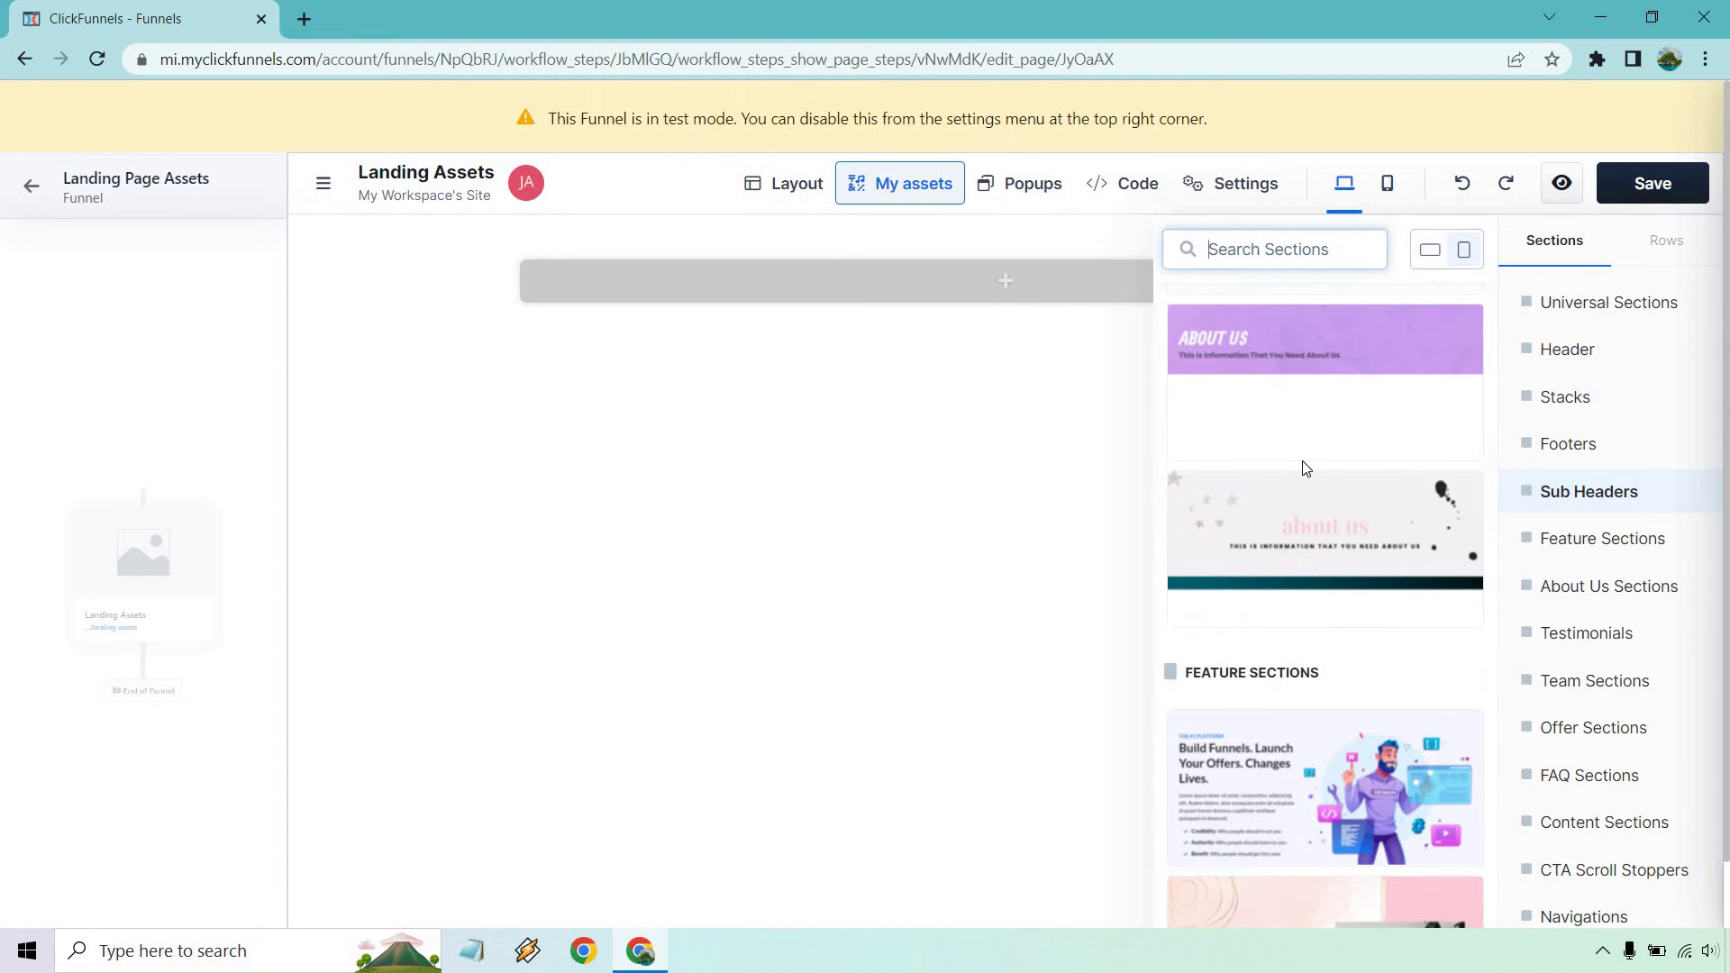
scroll(1305, 467, down, 4)
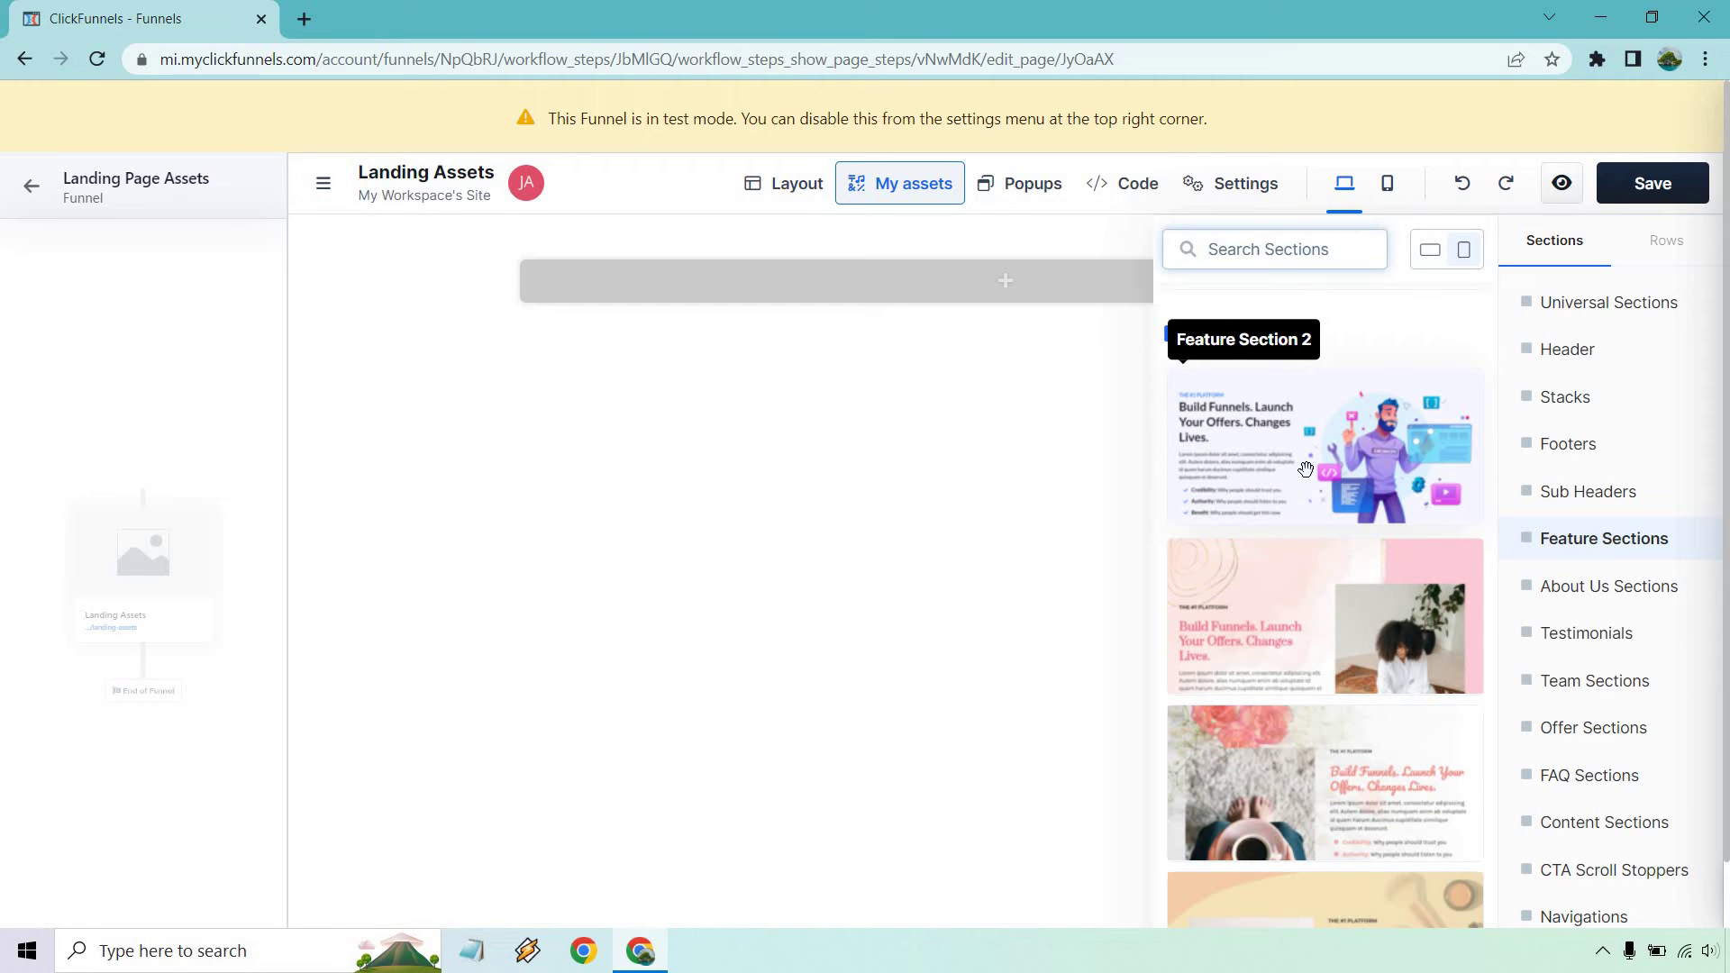
scroll(1305, 468, down, 15)
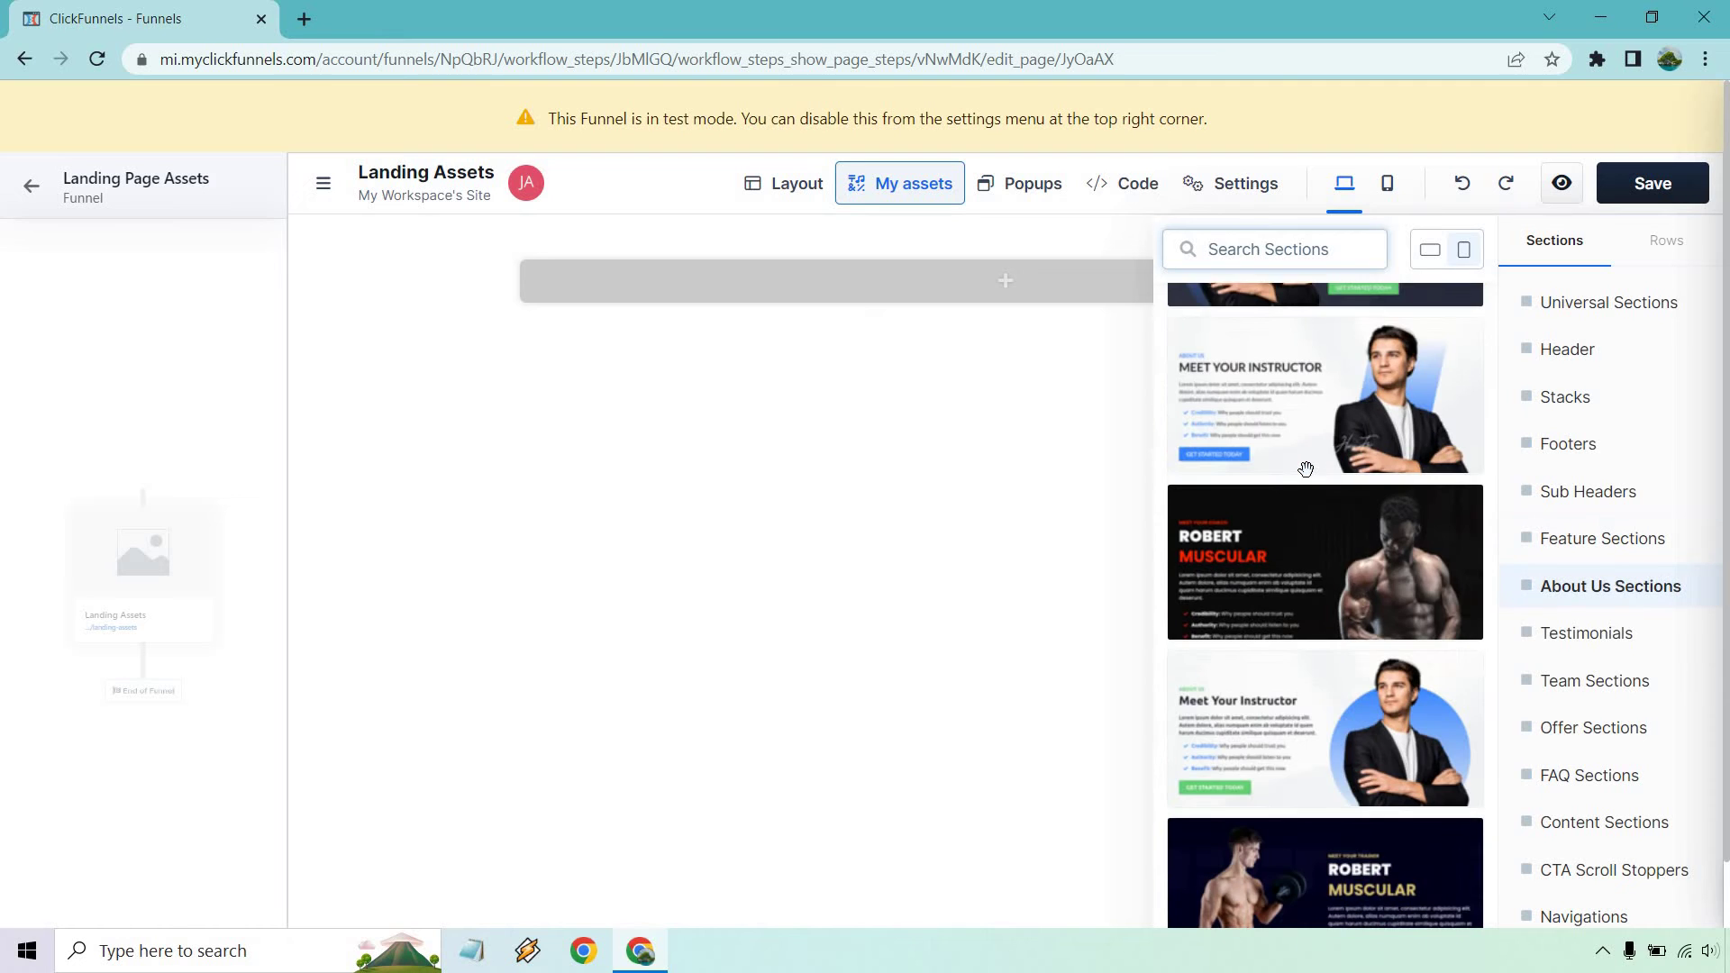
scroll(1305, 468, down, 15)
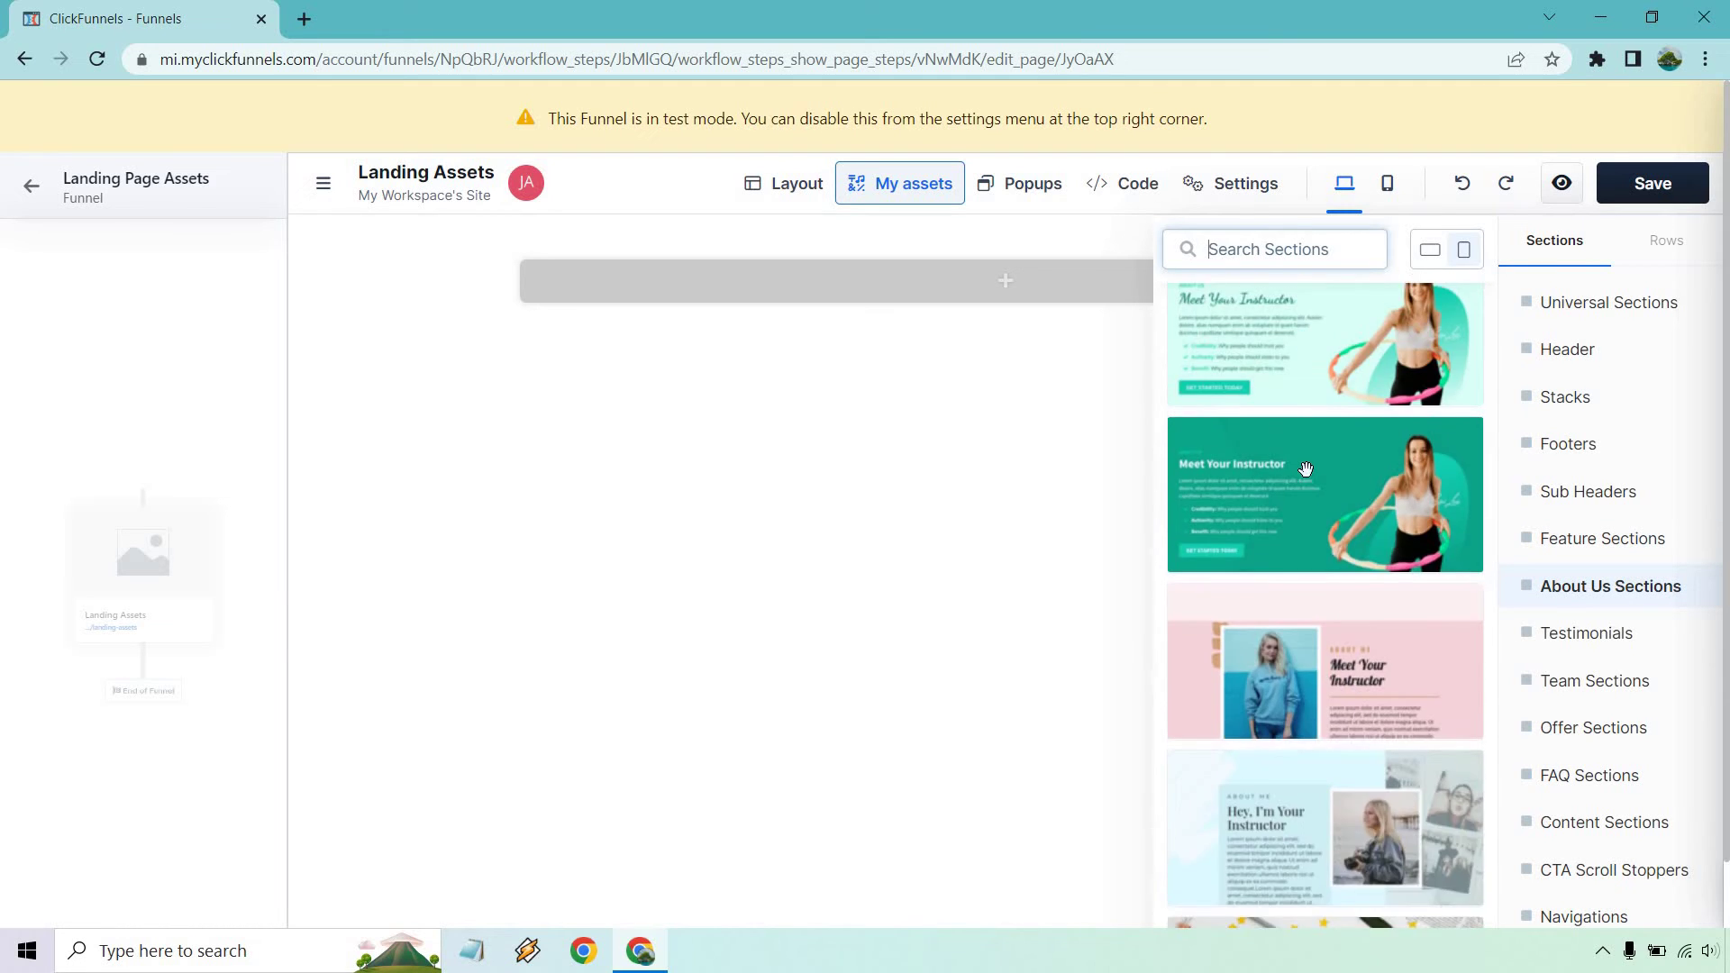
scroll(1305, 468, down, 7)
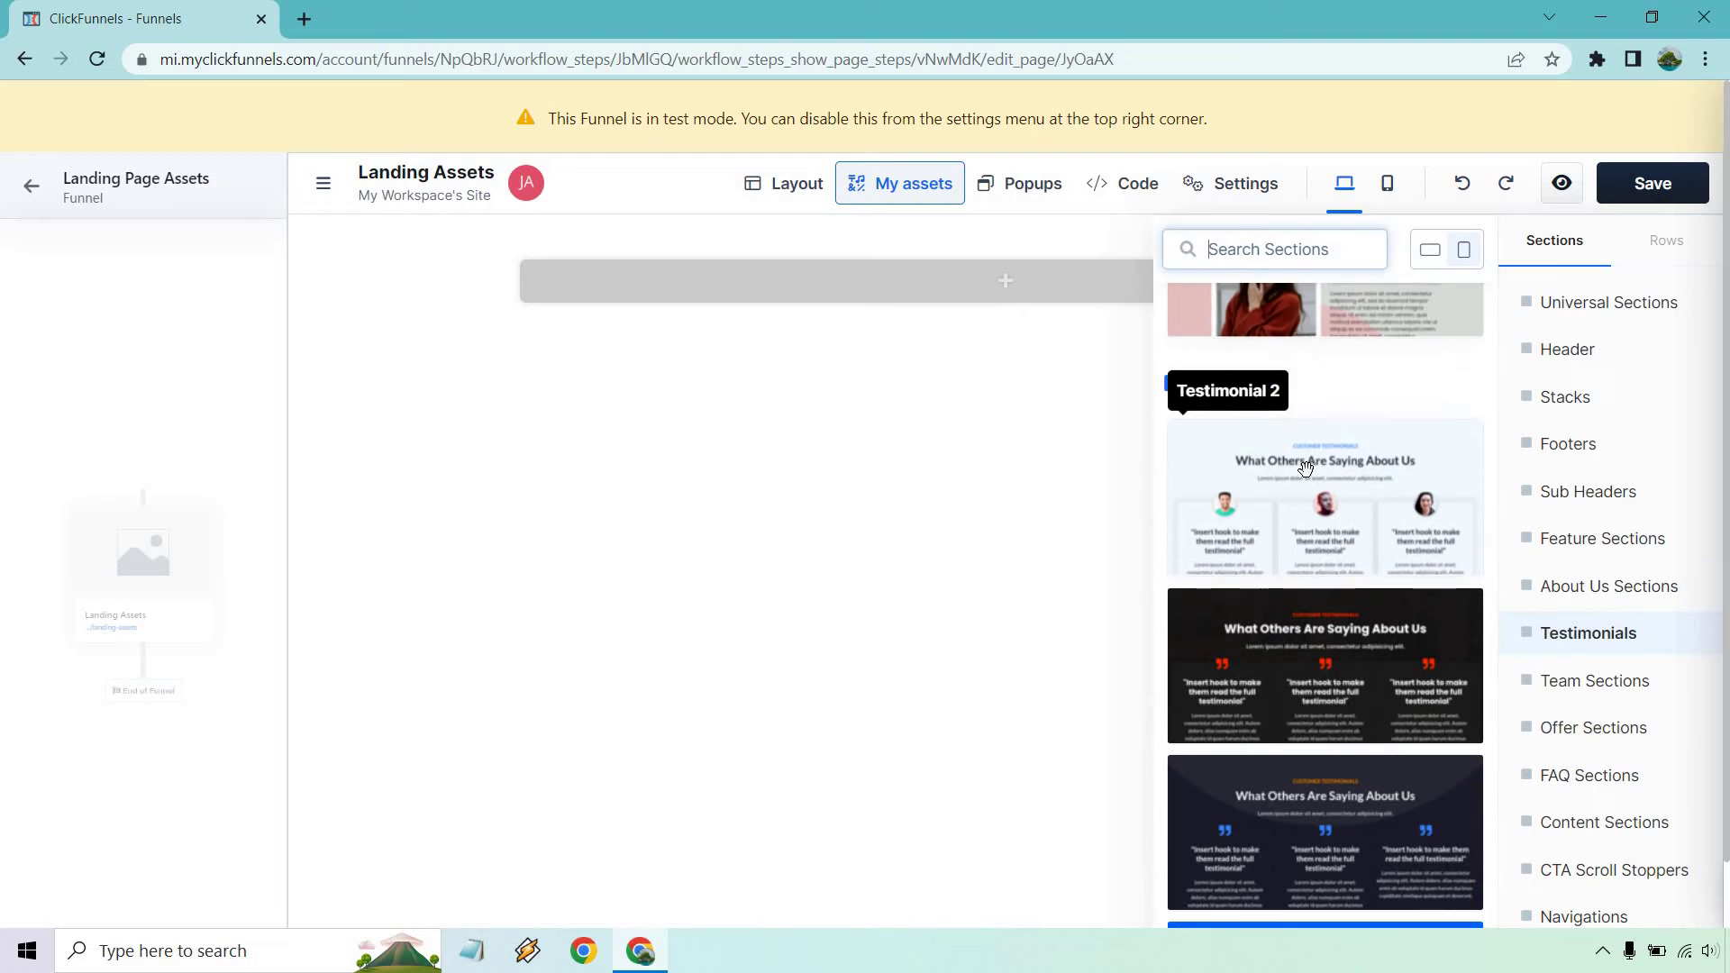
Add the Testimonial 2 section and review its three testimonial cards on the page.
drag(1313, 502, 1023, 261)
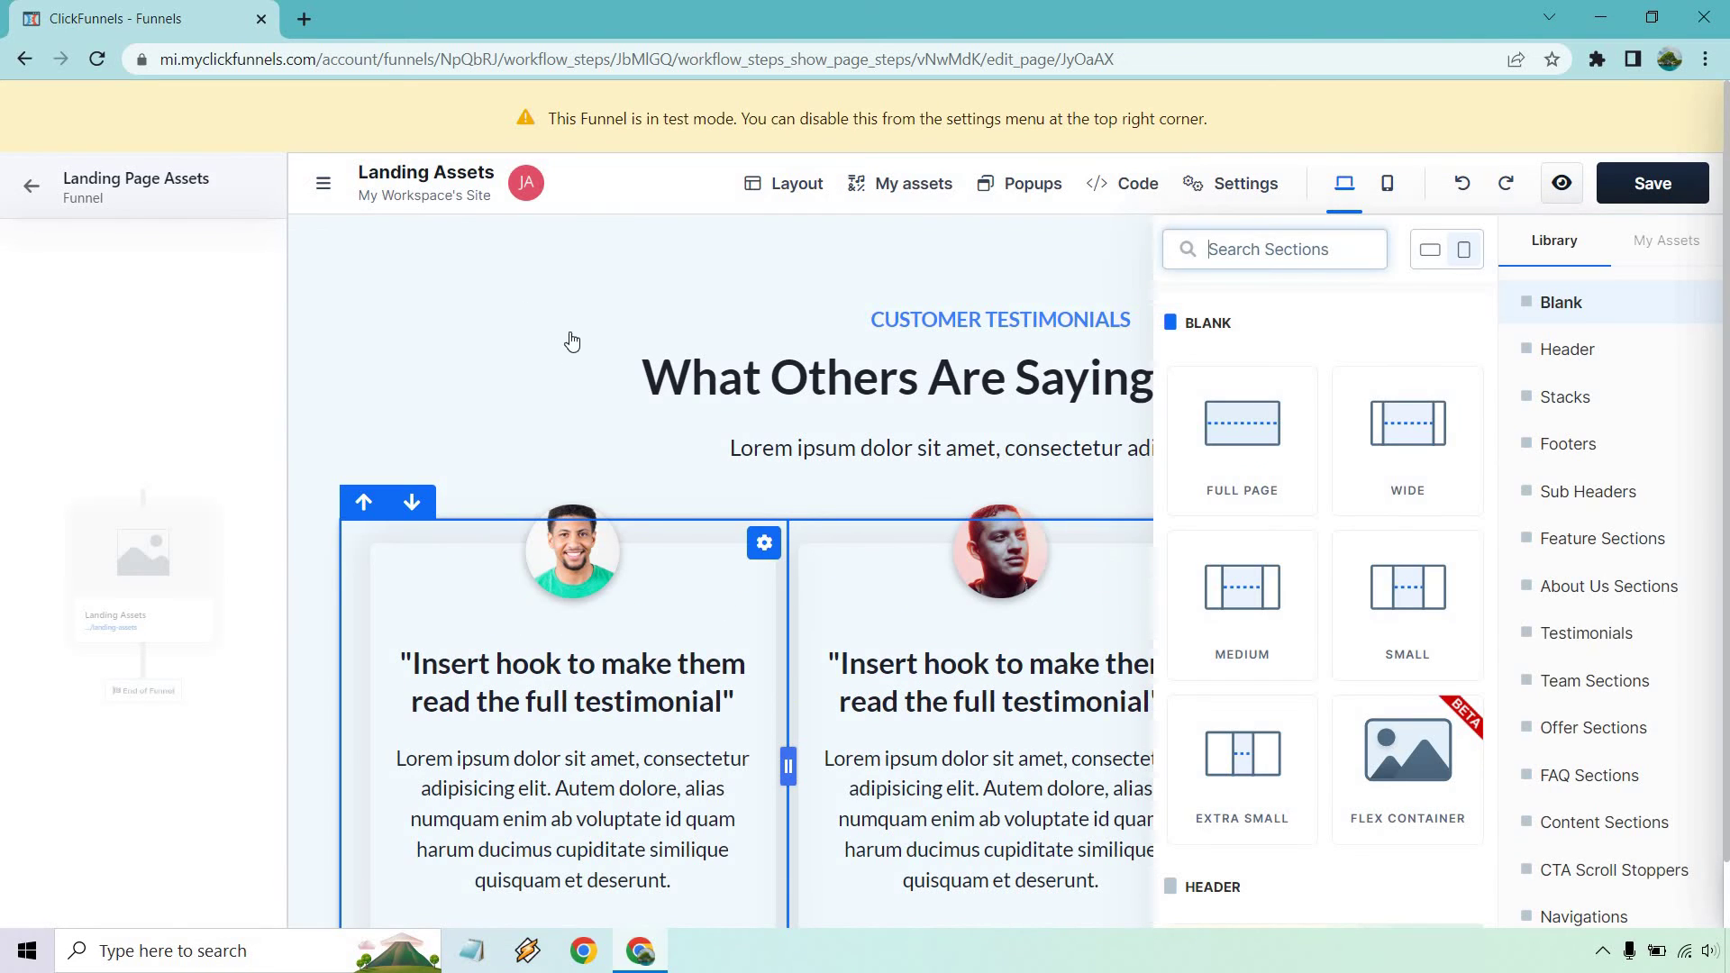
click(572, 341)
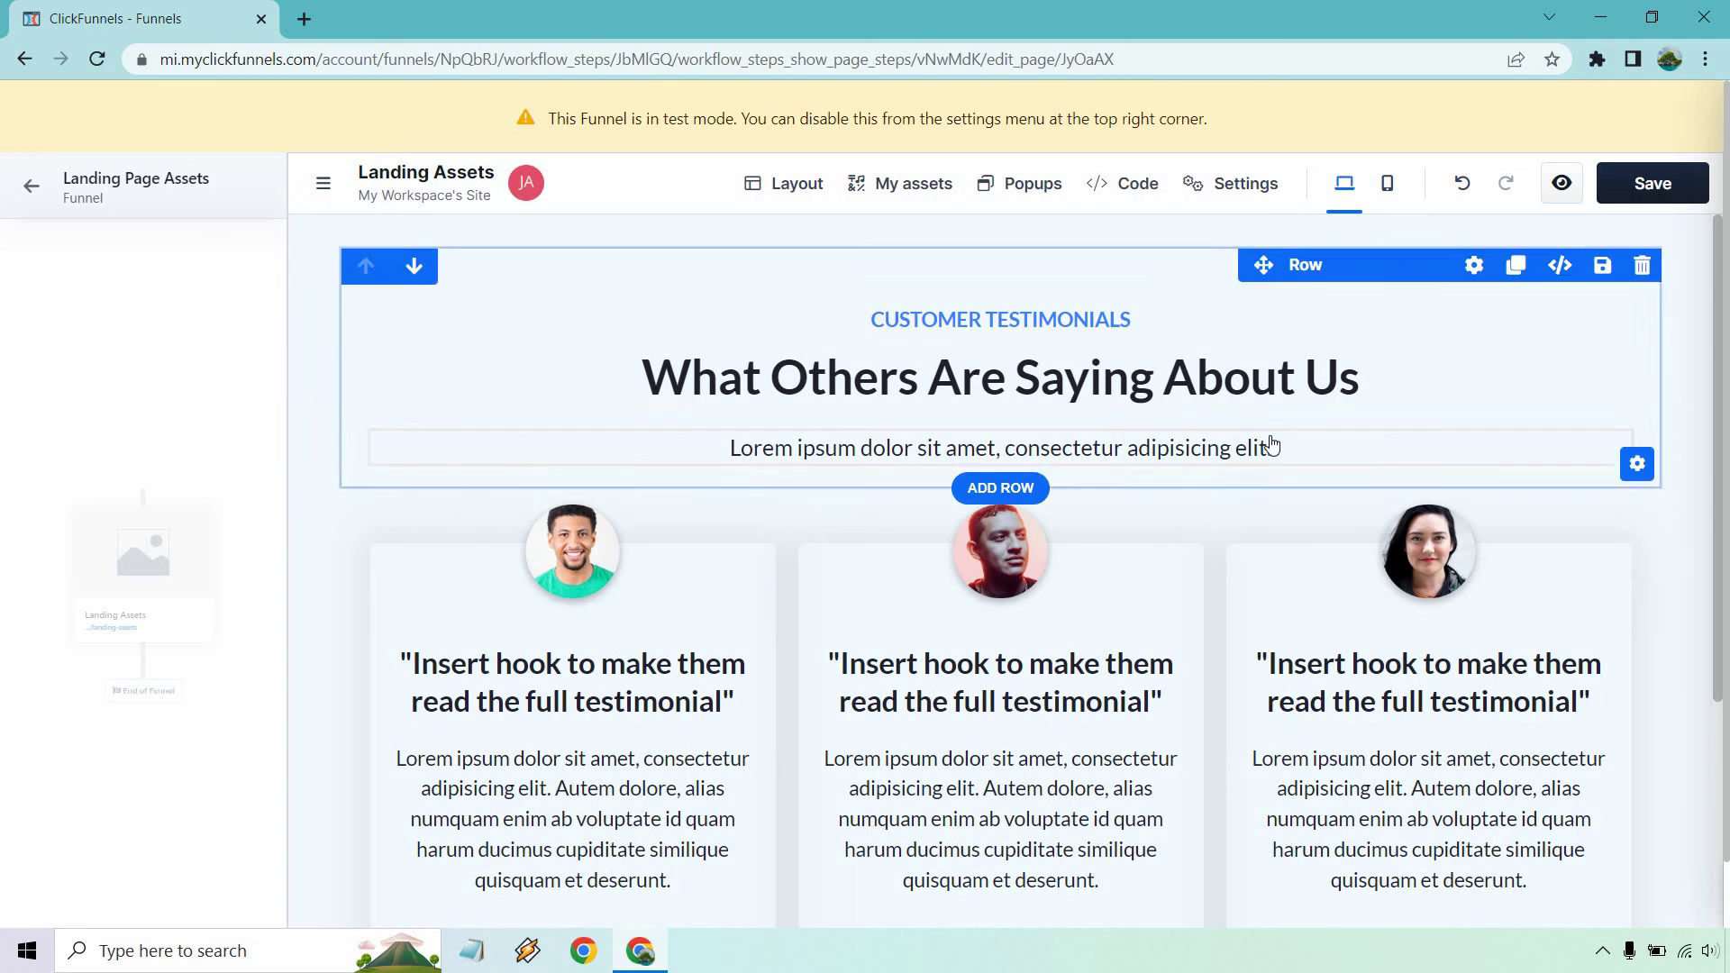
scroll(1266, 469, down, 5)
scroll(1255, 540, up, 3)
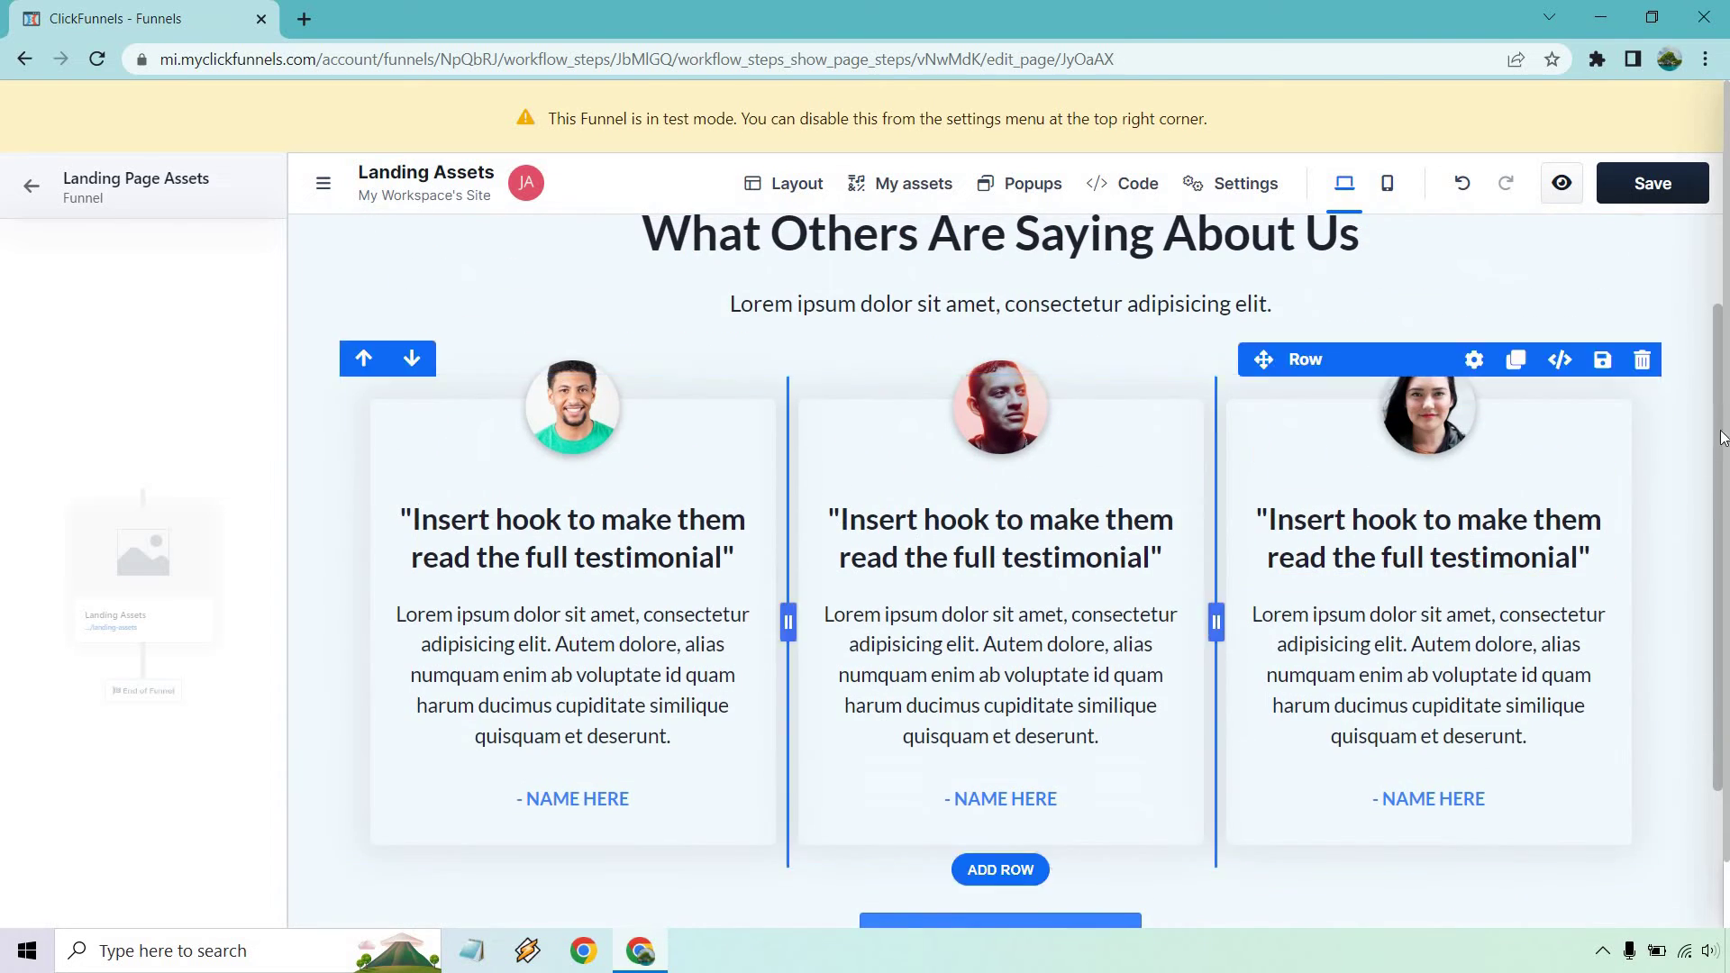
scroll(1633, 522, up, 2)
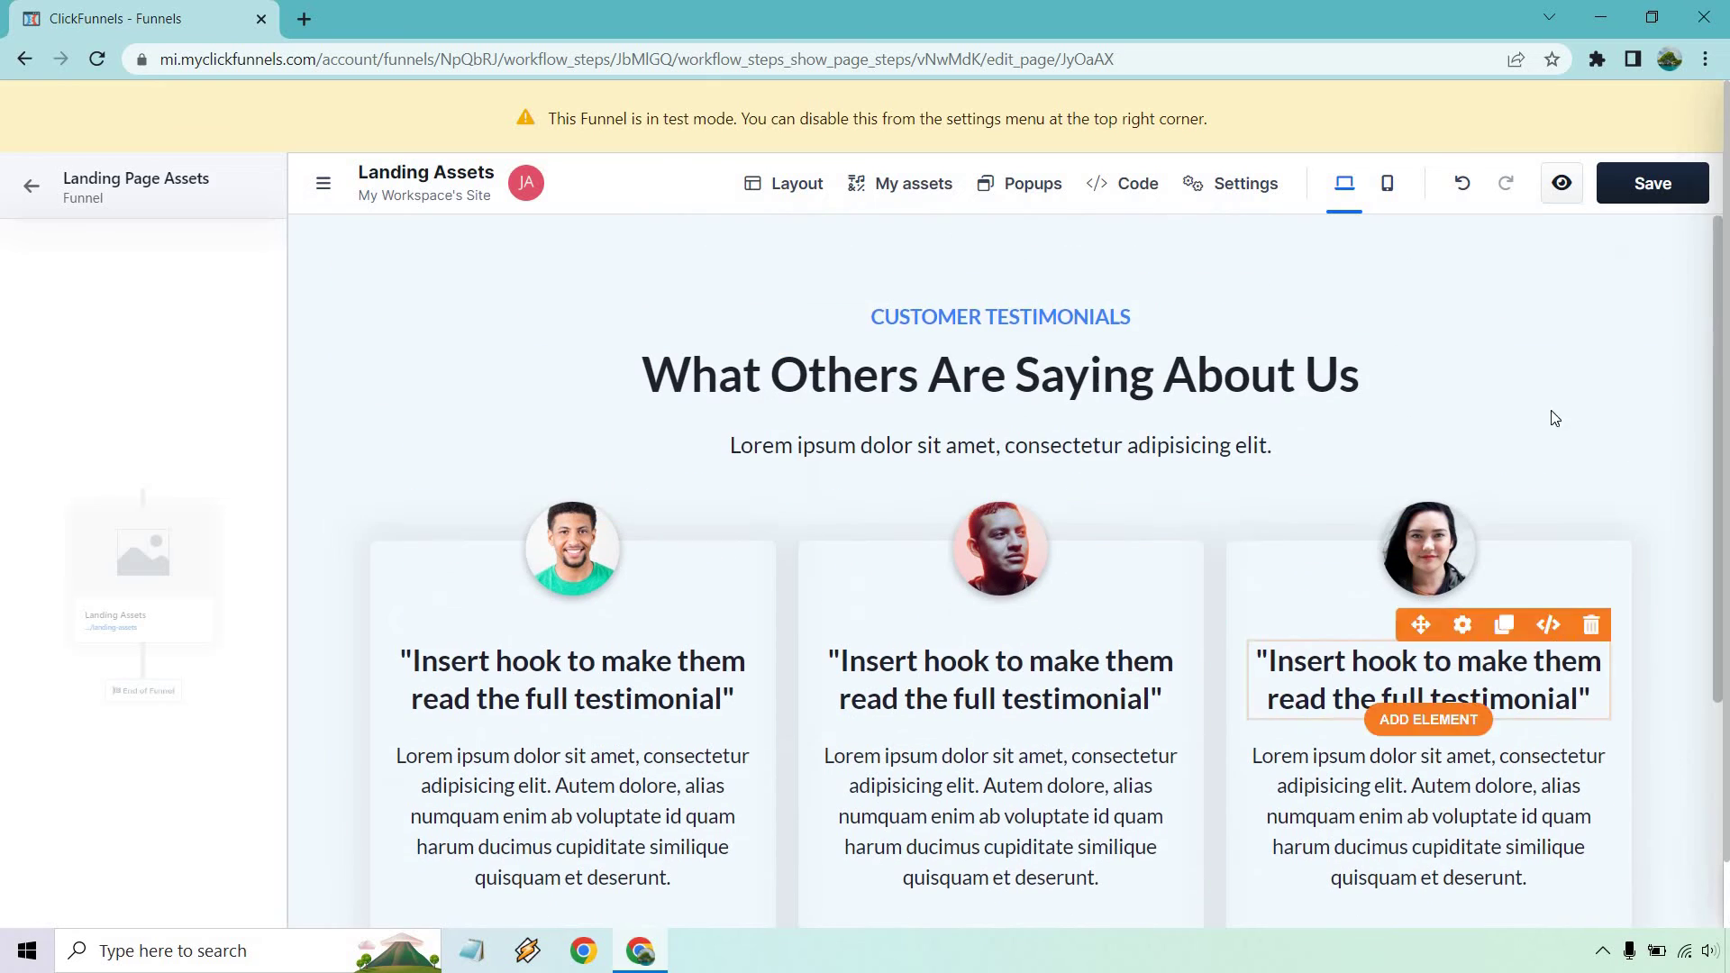
Undo the testimonials section and browse the section library past the testimonial designs.
click(1463, 185)
click(901, 183)
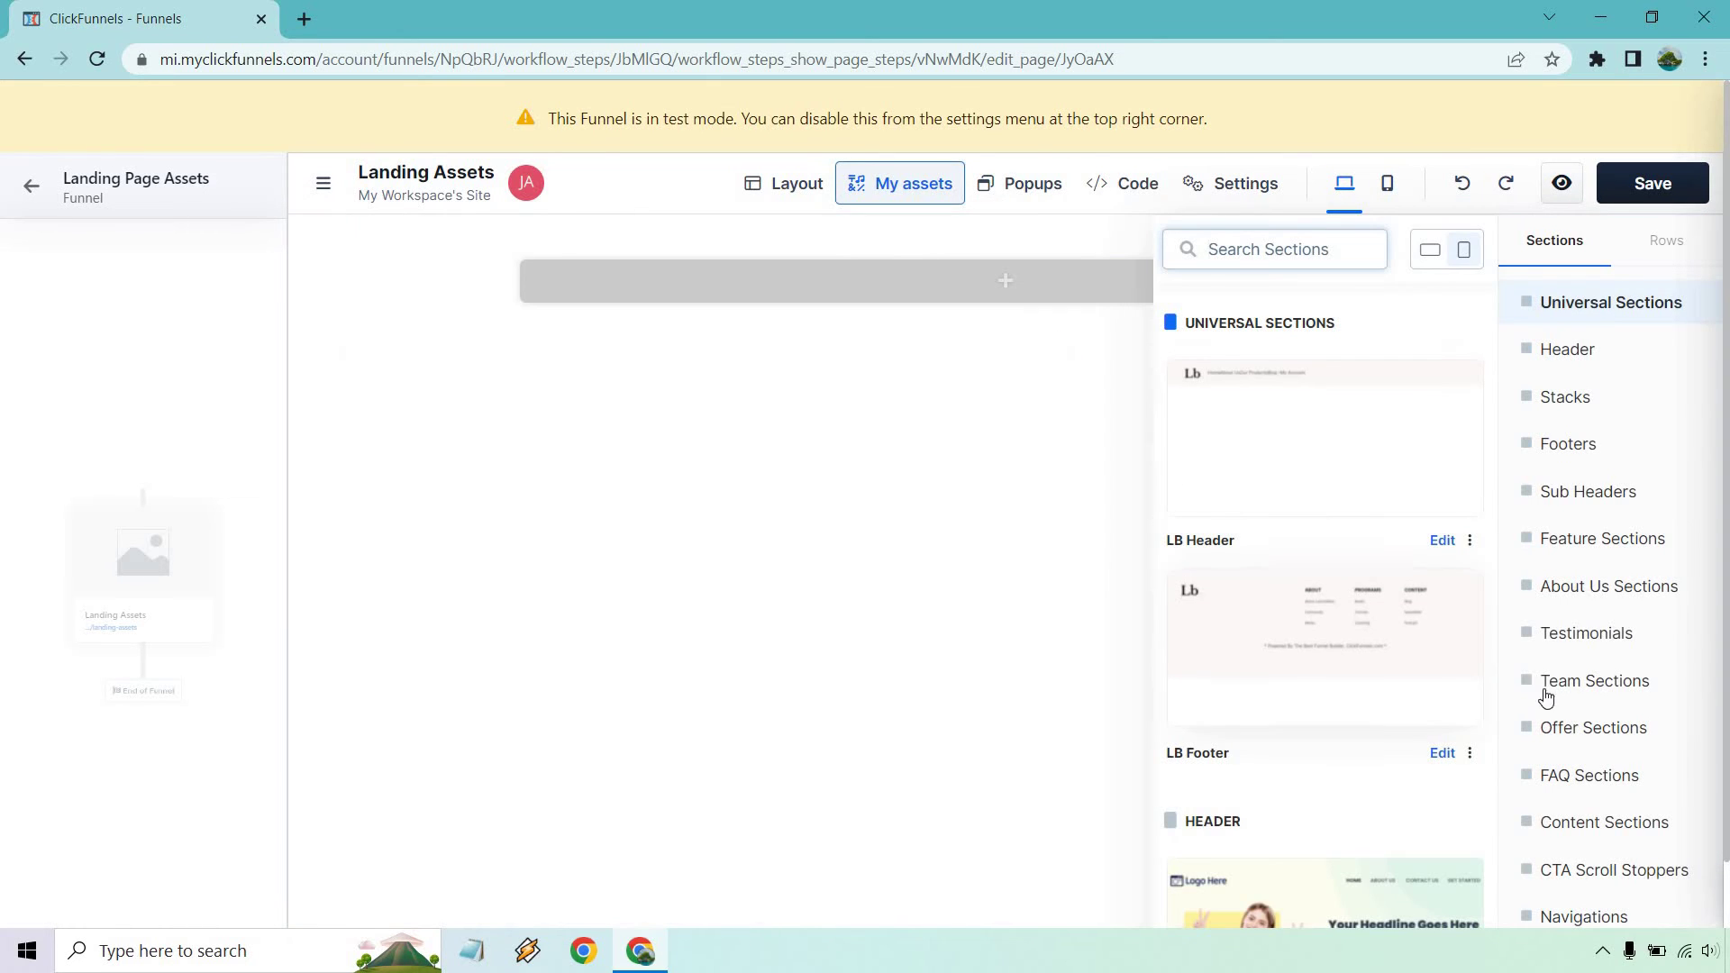
click(1572, 637)
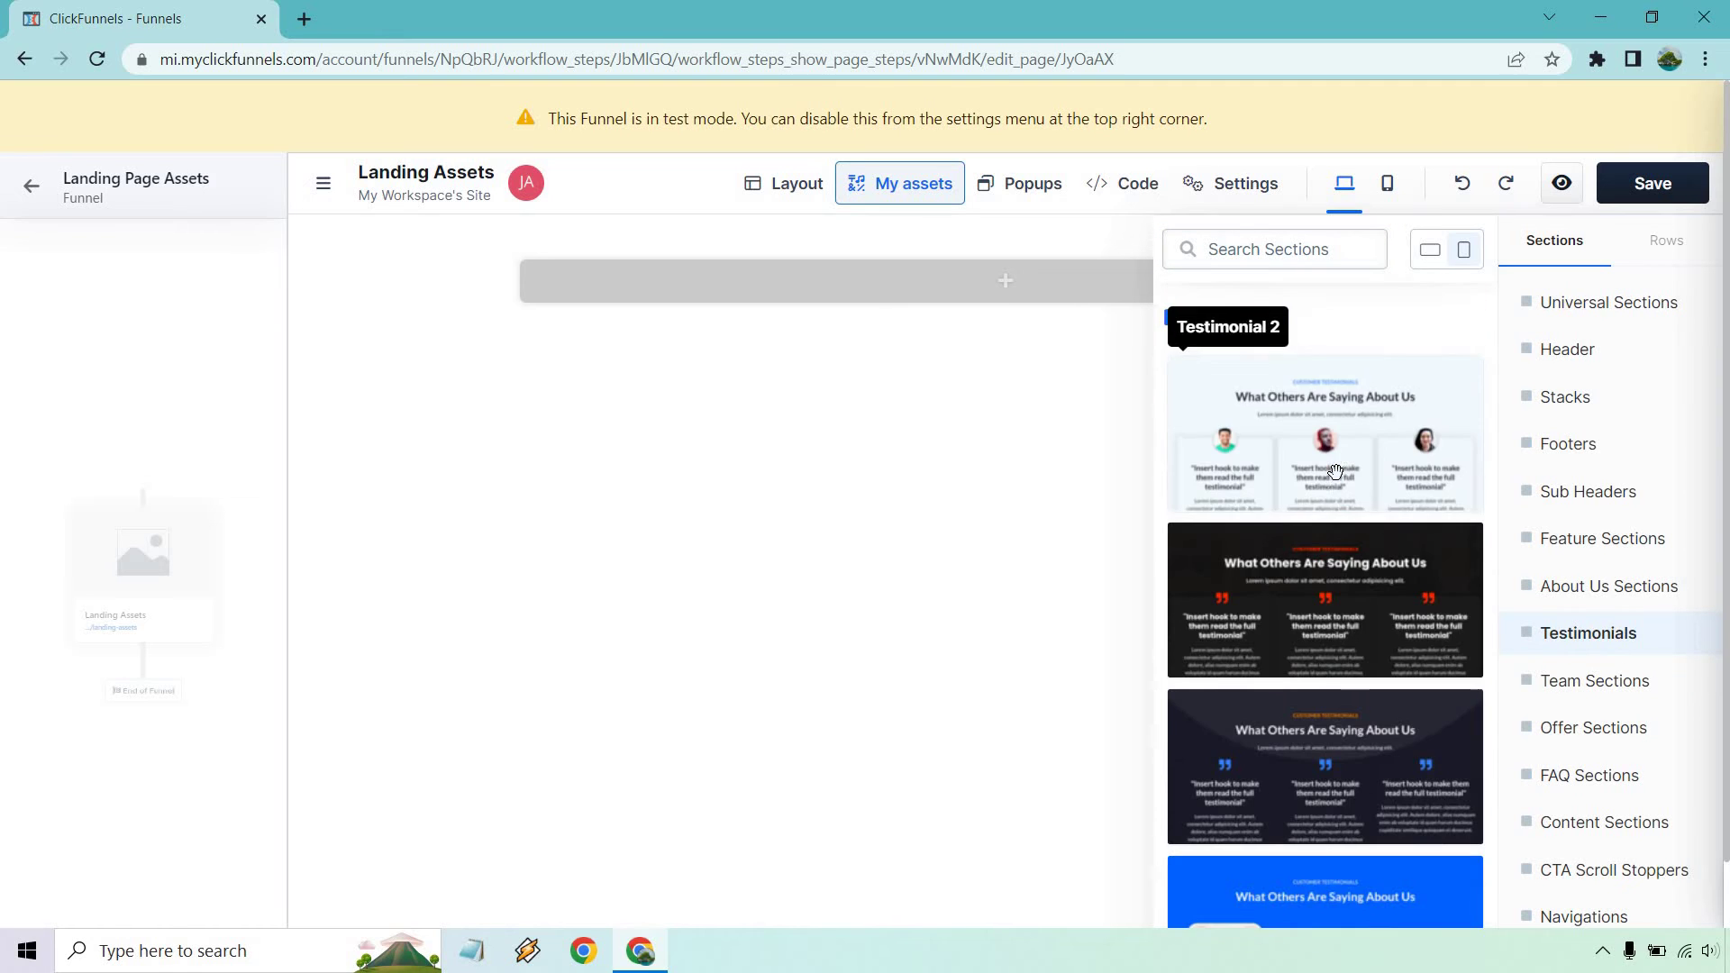
scroll(1341, 484, down, 6)
scroll(1341, 485, down, 6)
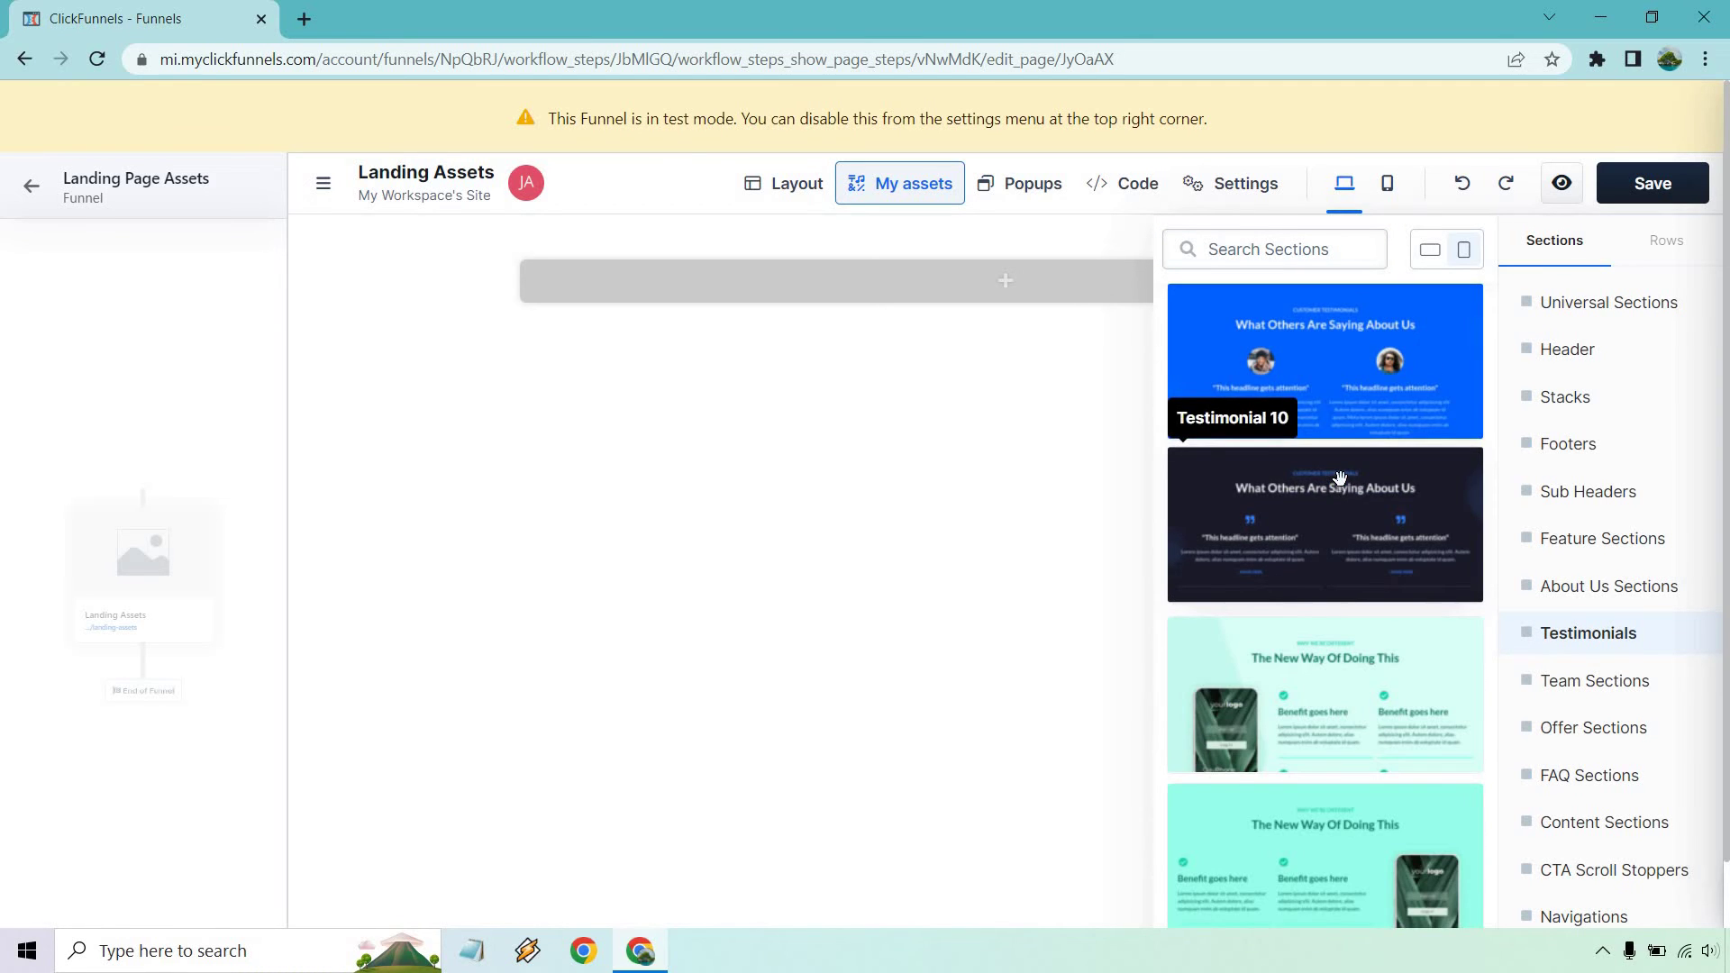
scroll(1340, 477, down, 6)
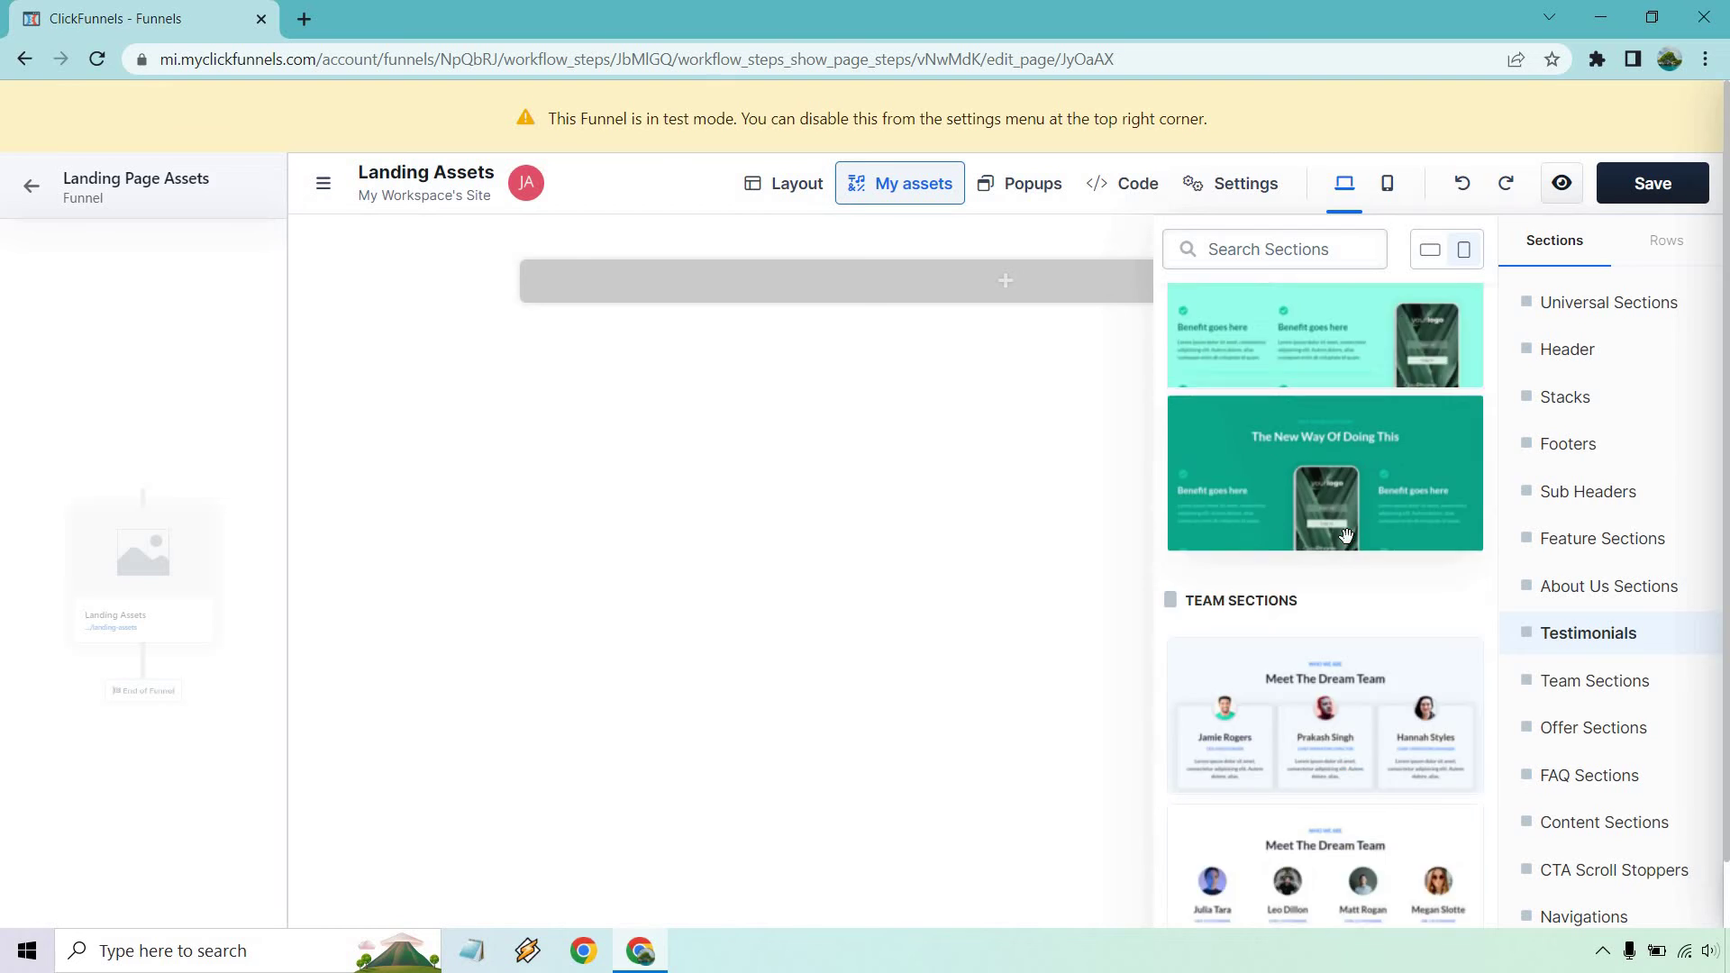
scroll(1346, 537, down, 5)
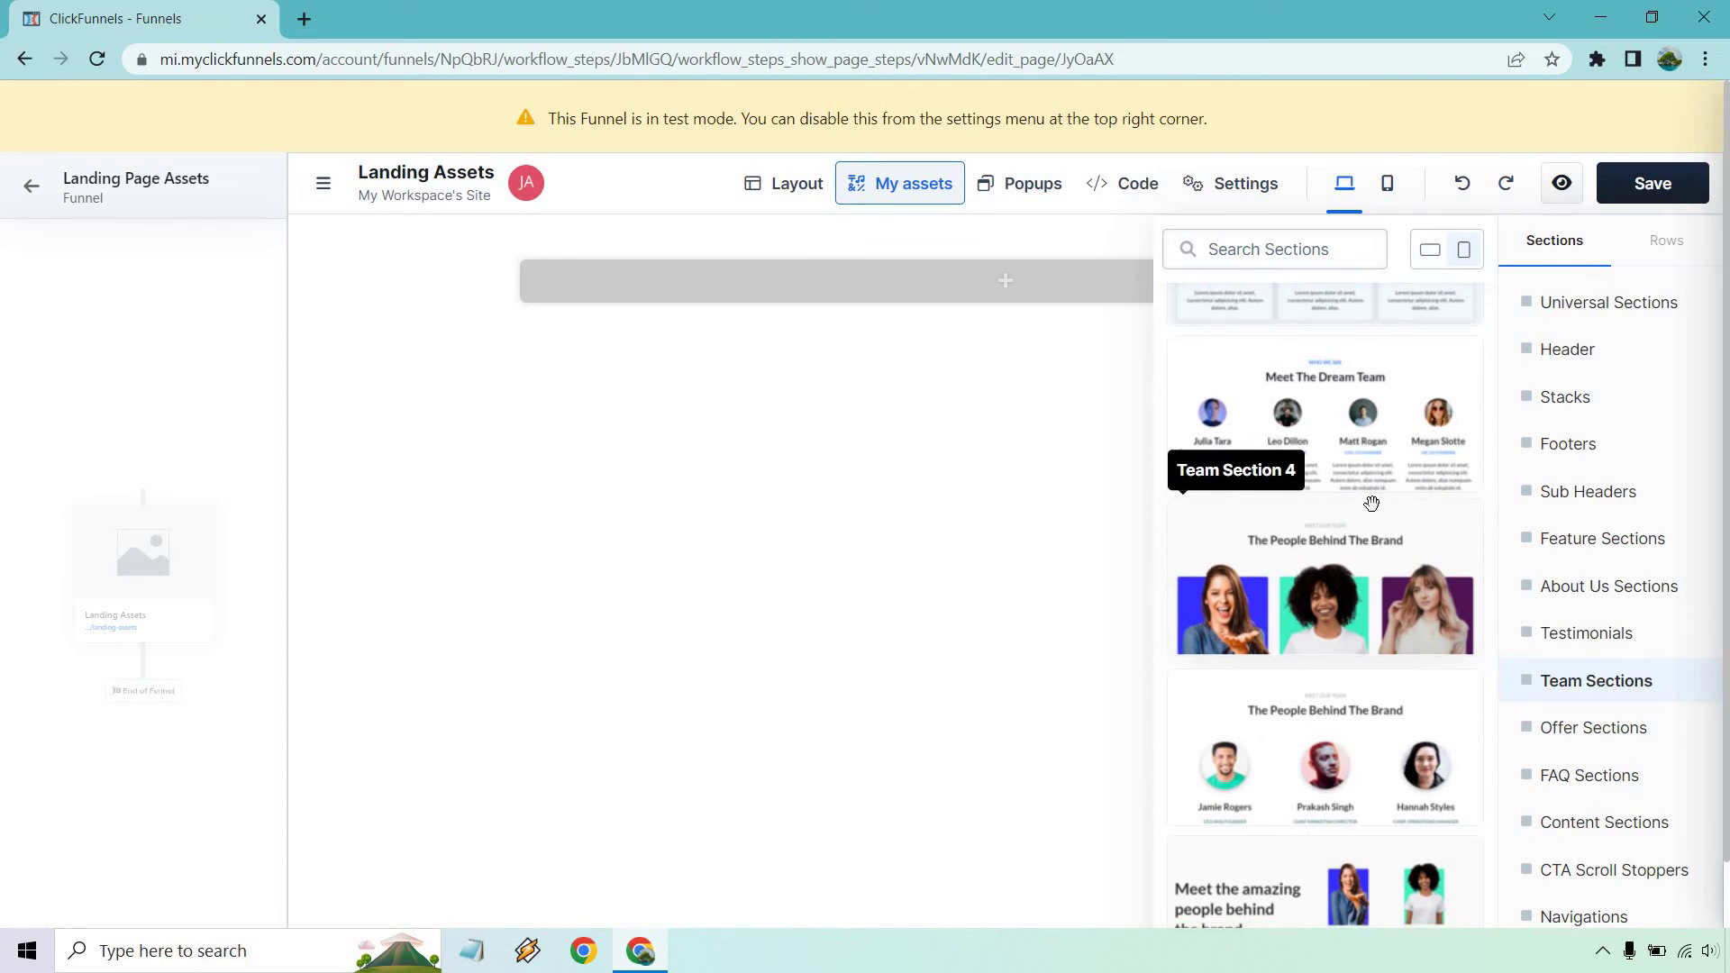
scroll(1370, 505, down, 8)
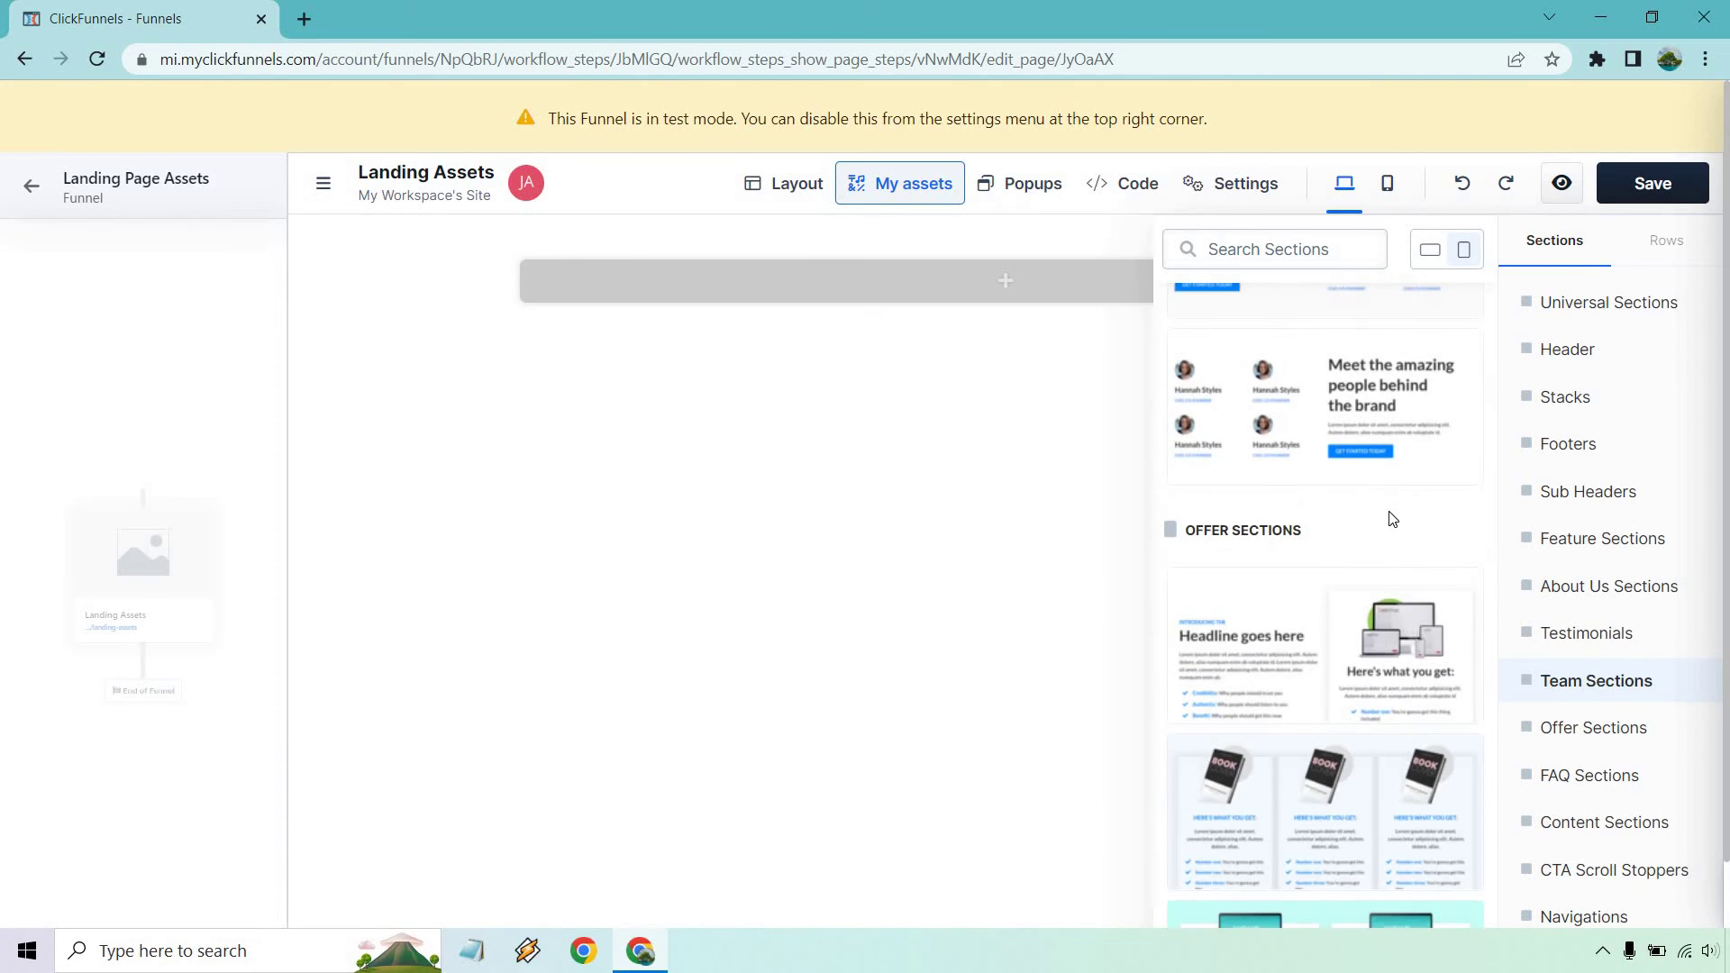
scroll(1393, 519, down, 3)
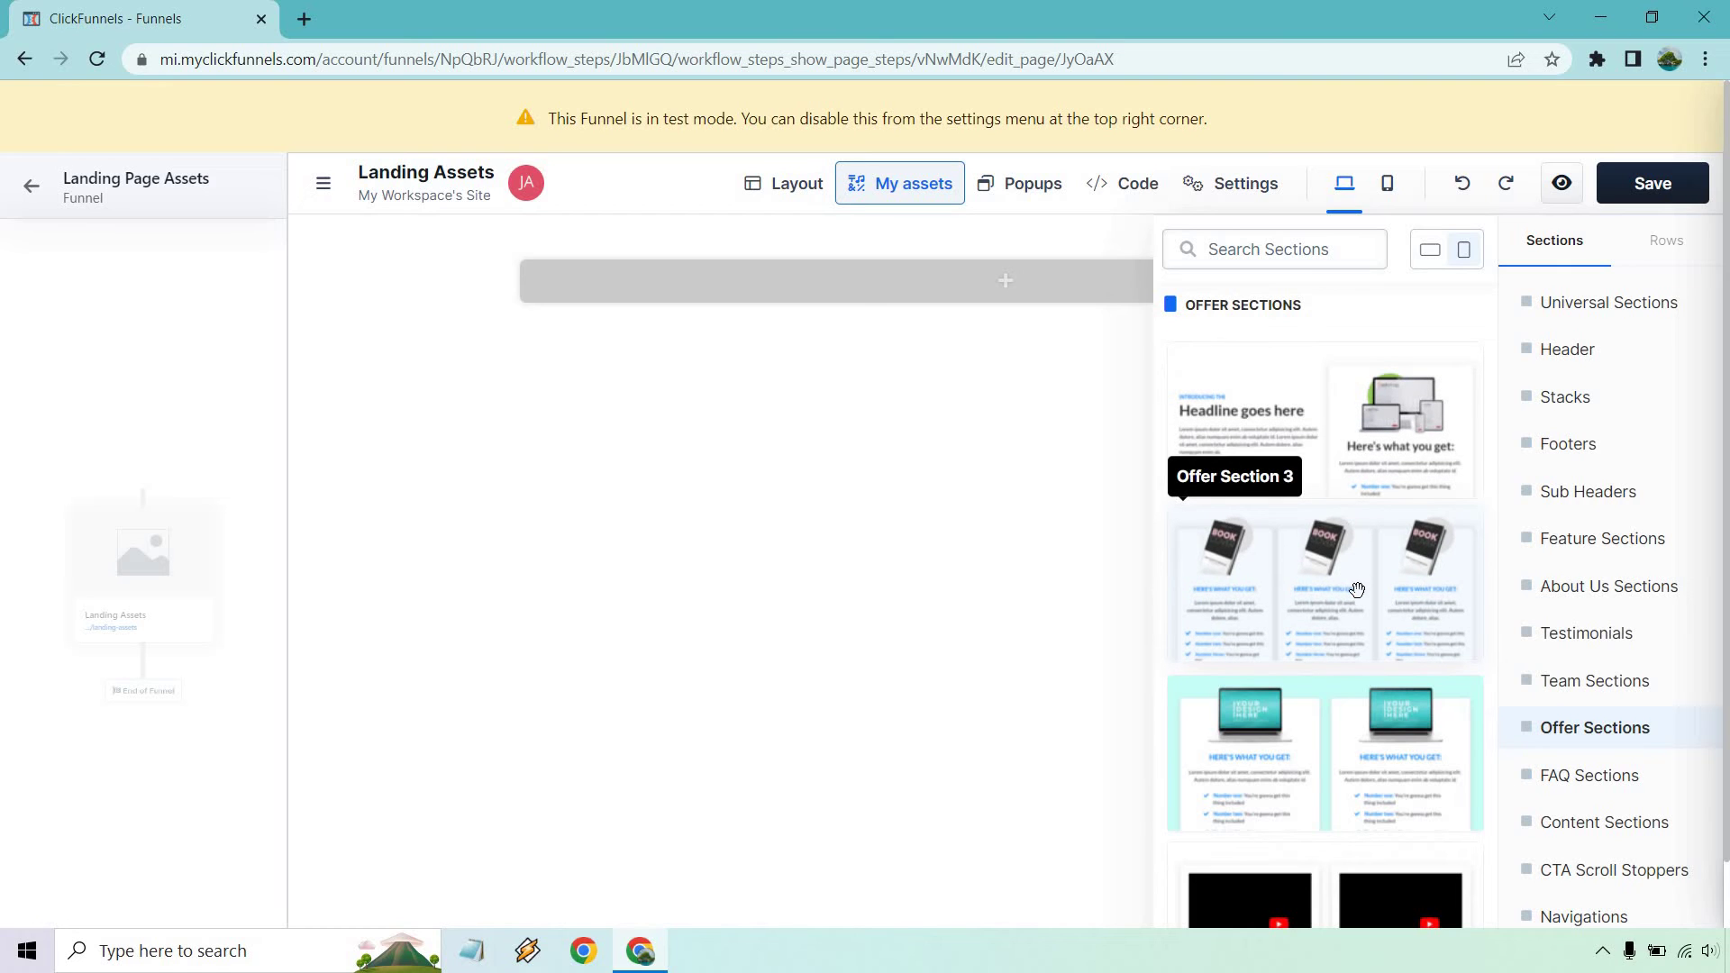
Add the Offer Section 3 three-column book offer and view it on the page.
drag(1357, 590, 1316, 437)
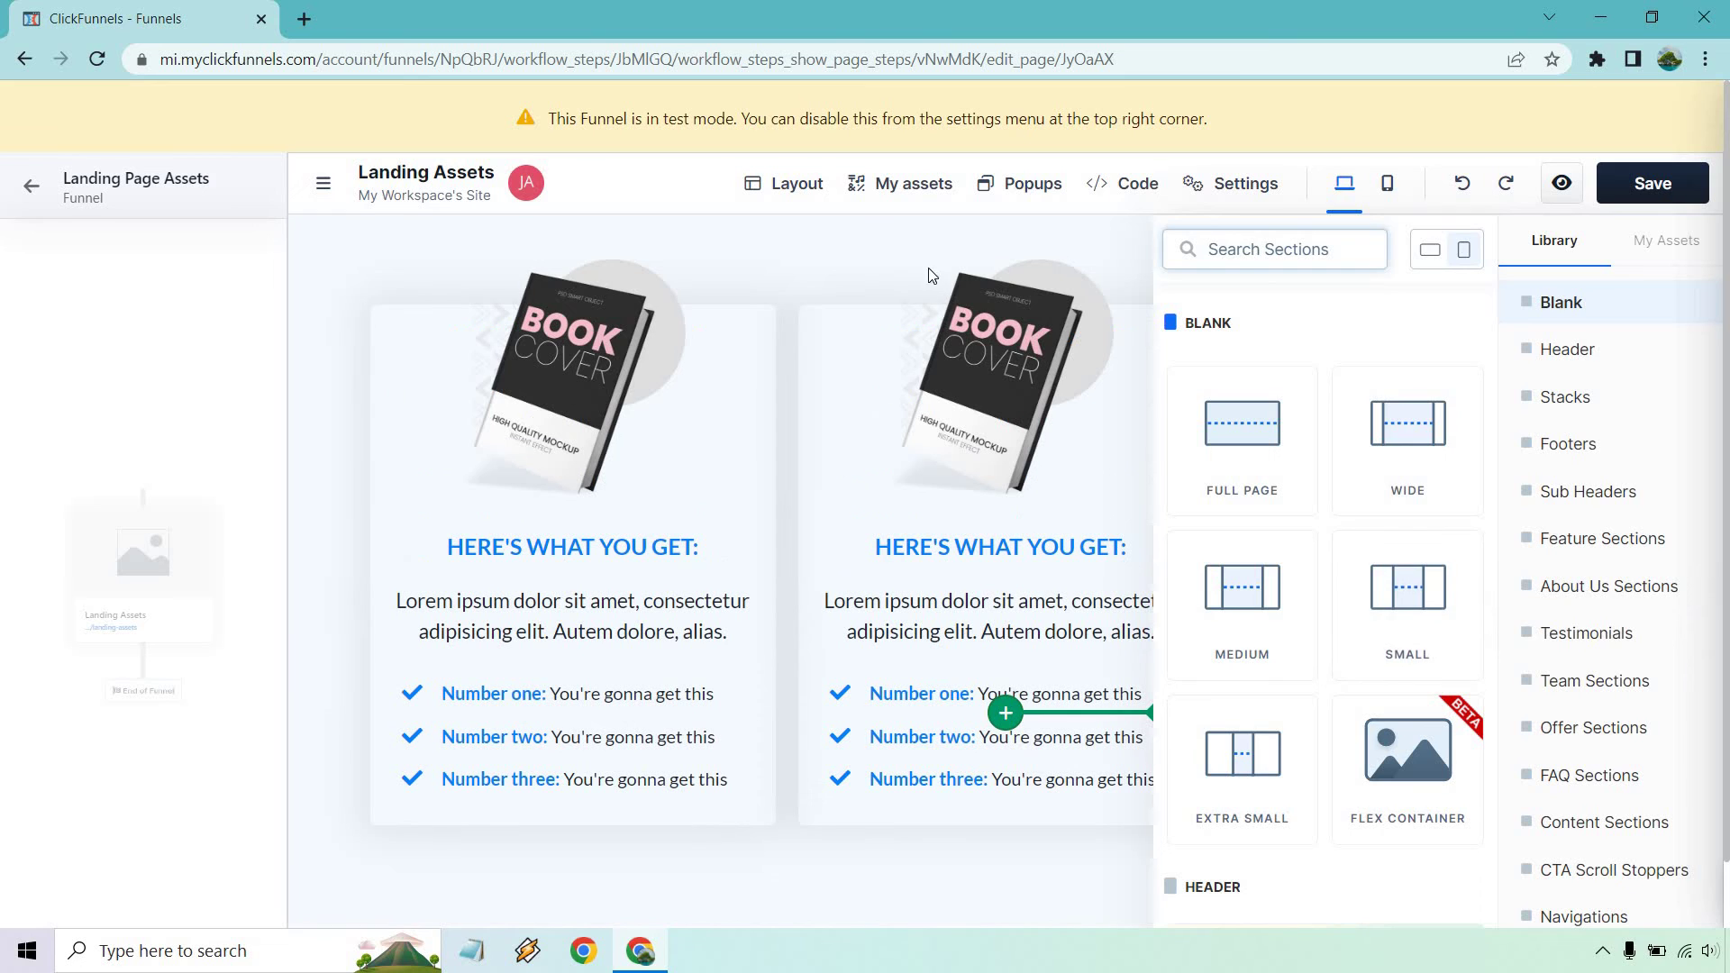
click(924, 268)
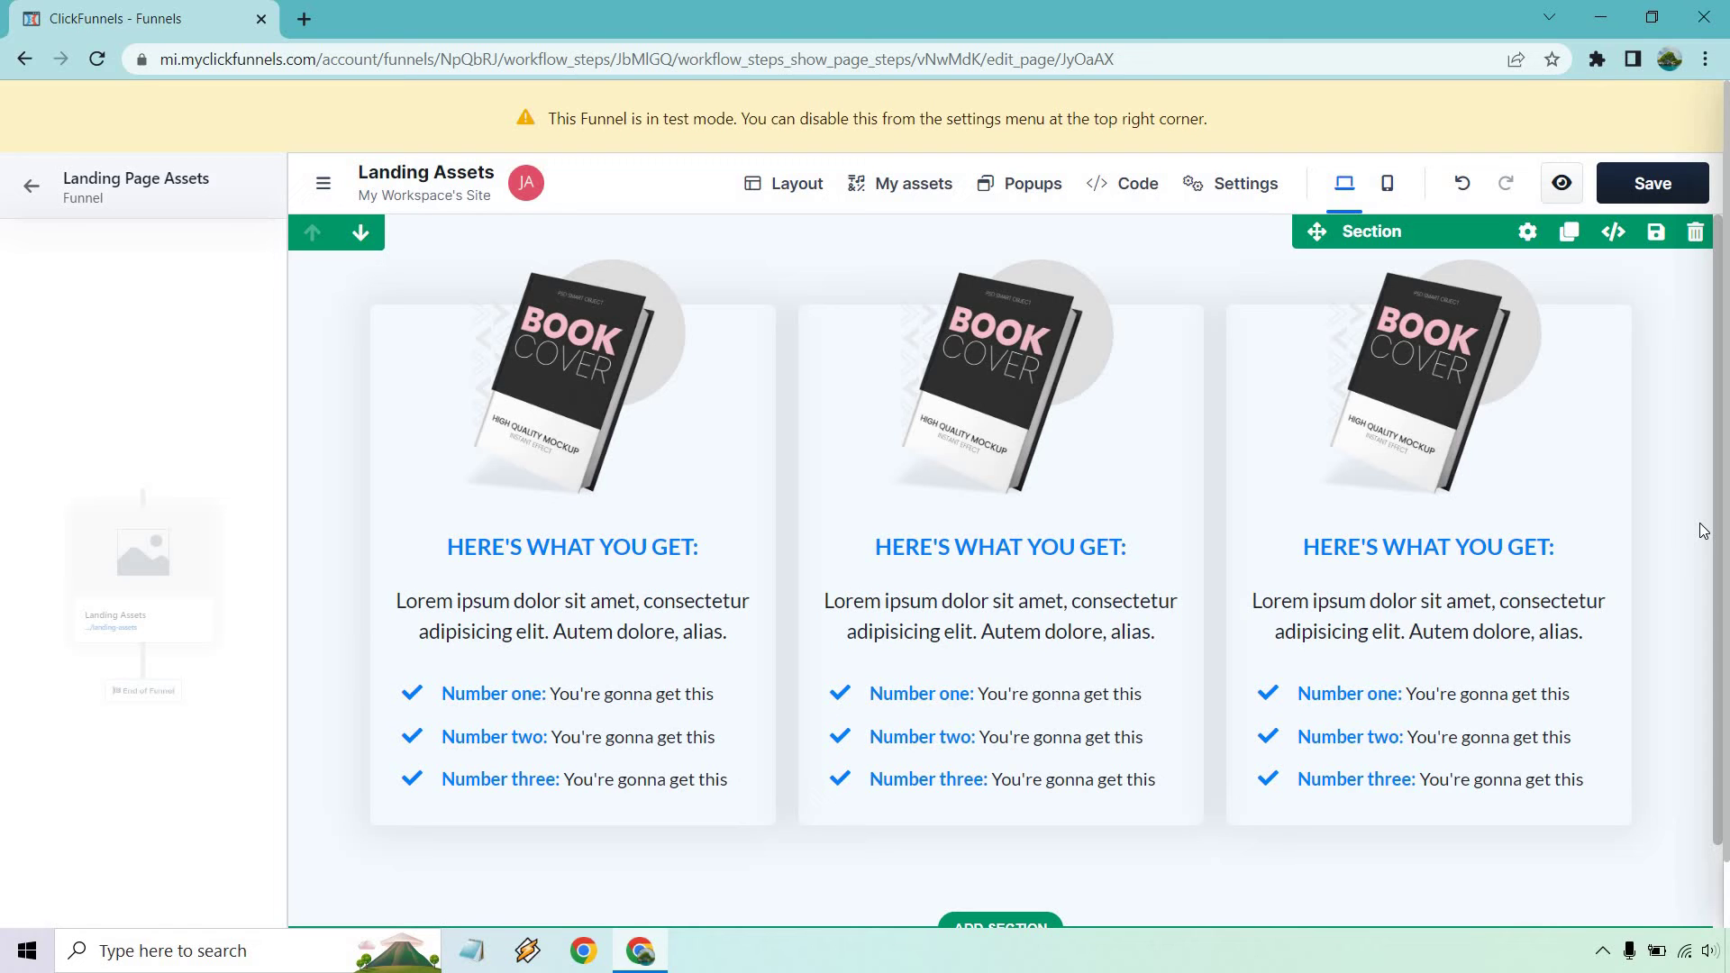
scroll(1703, 531, down, 2)
scroll(1220, 545, up, 2)
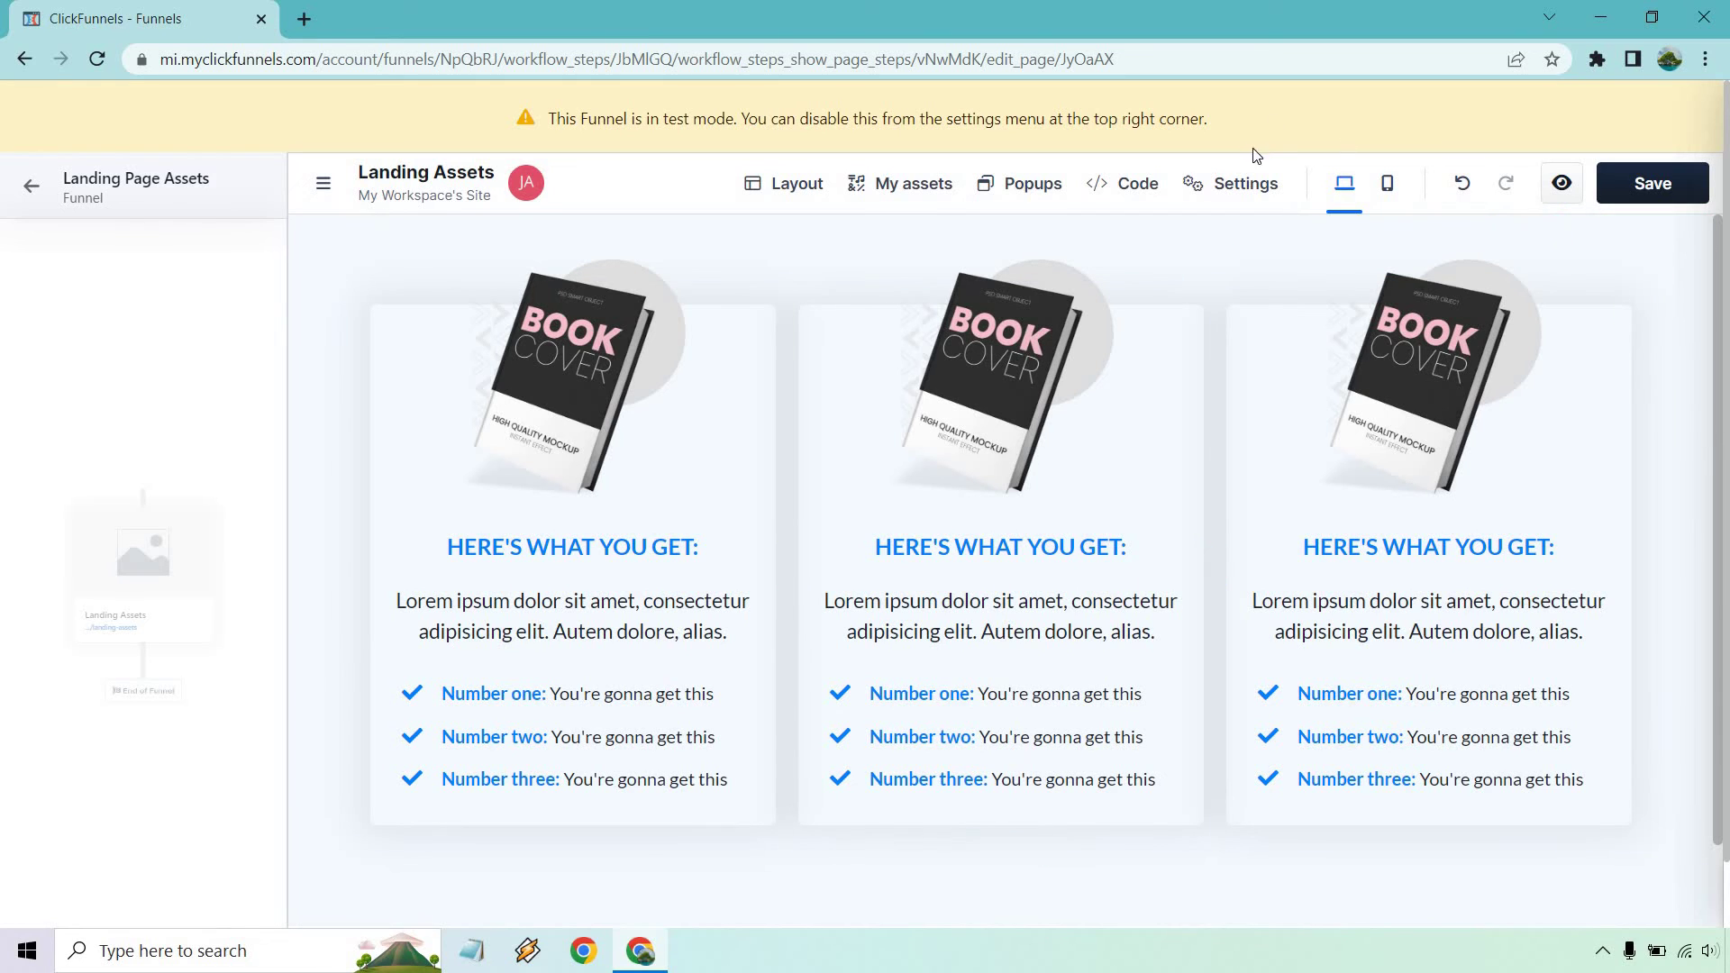
Preview the offer in mobile layout, return to desktop, then undo the book section.
click(1389, 184)
scroll(1084, 482, down, 4)
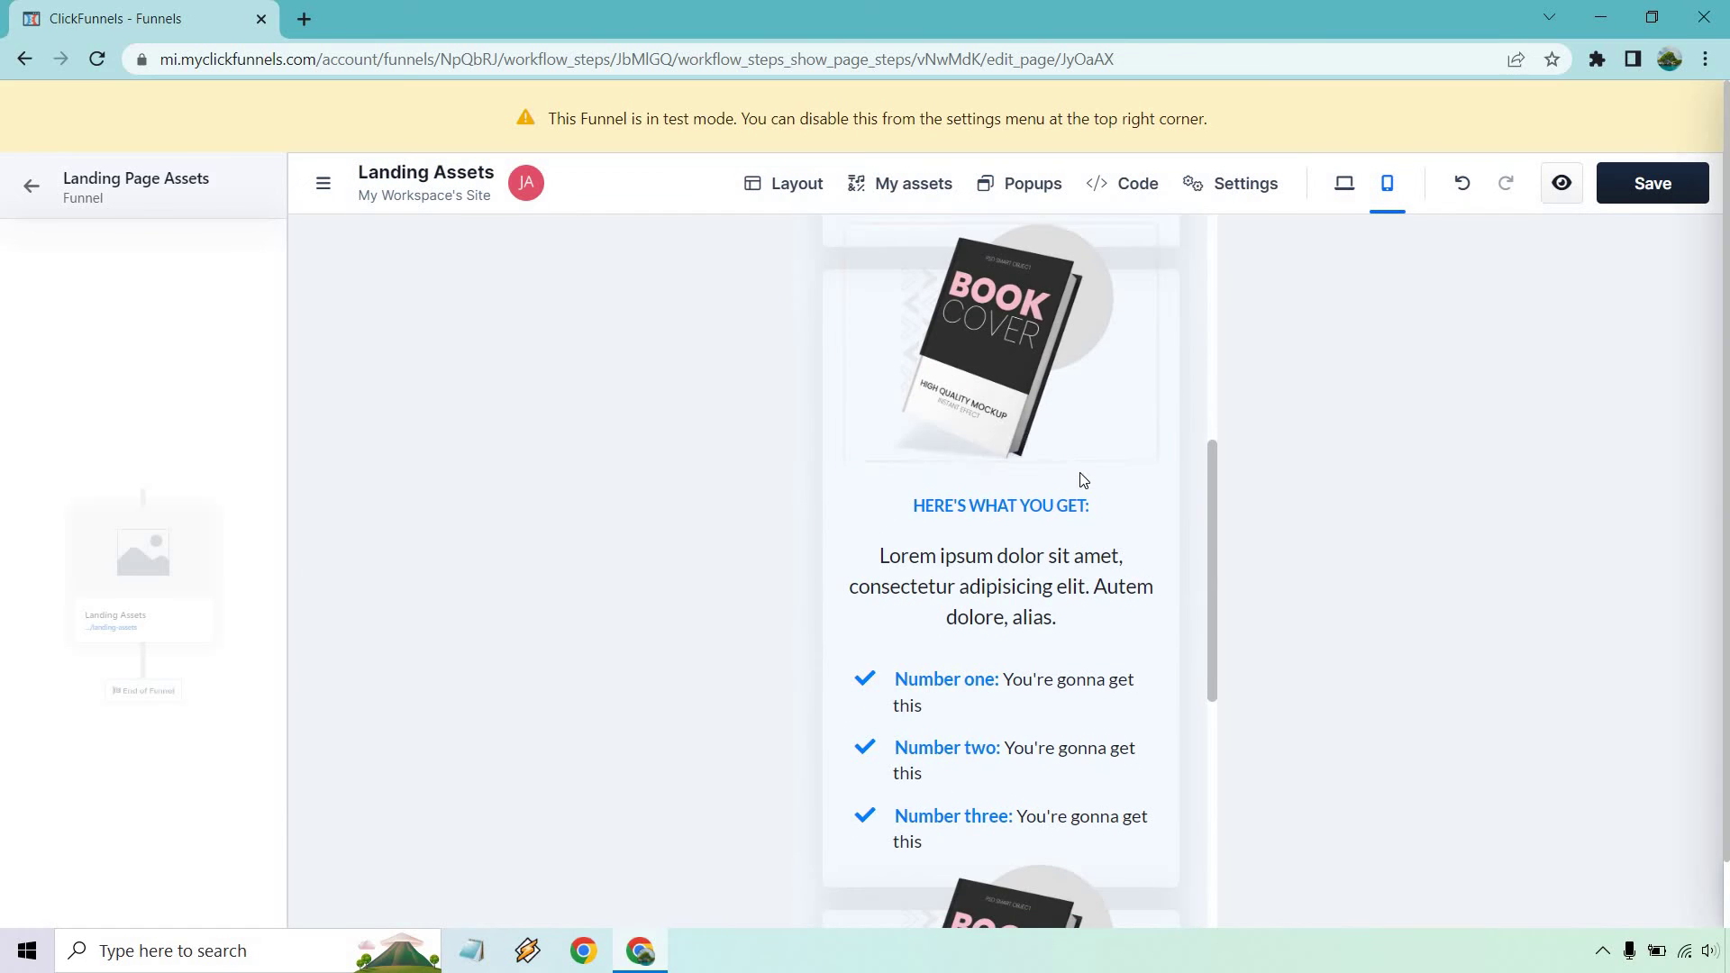
scroll(1083, 478, up, 4)
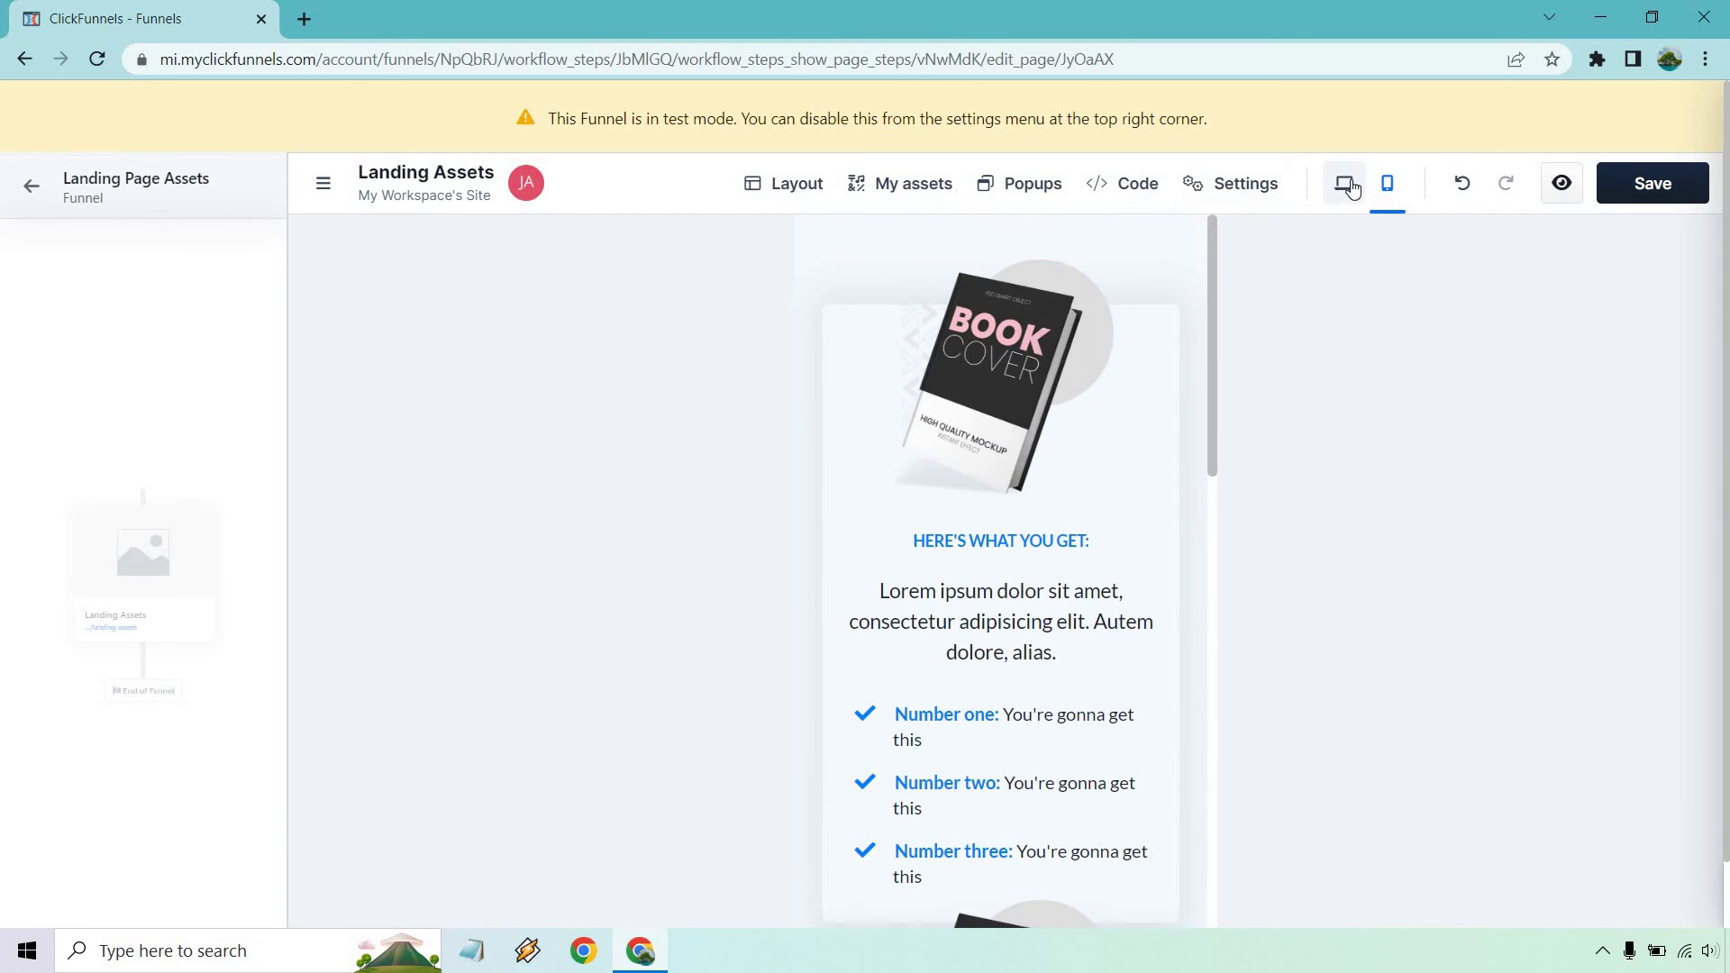
click(1352, 187)
click(1461, 185)
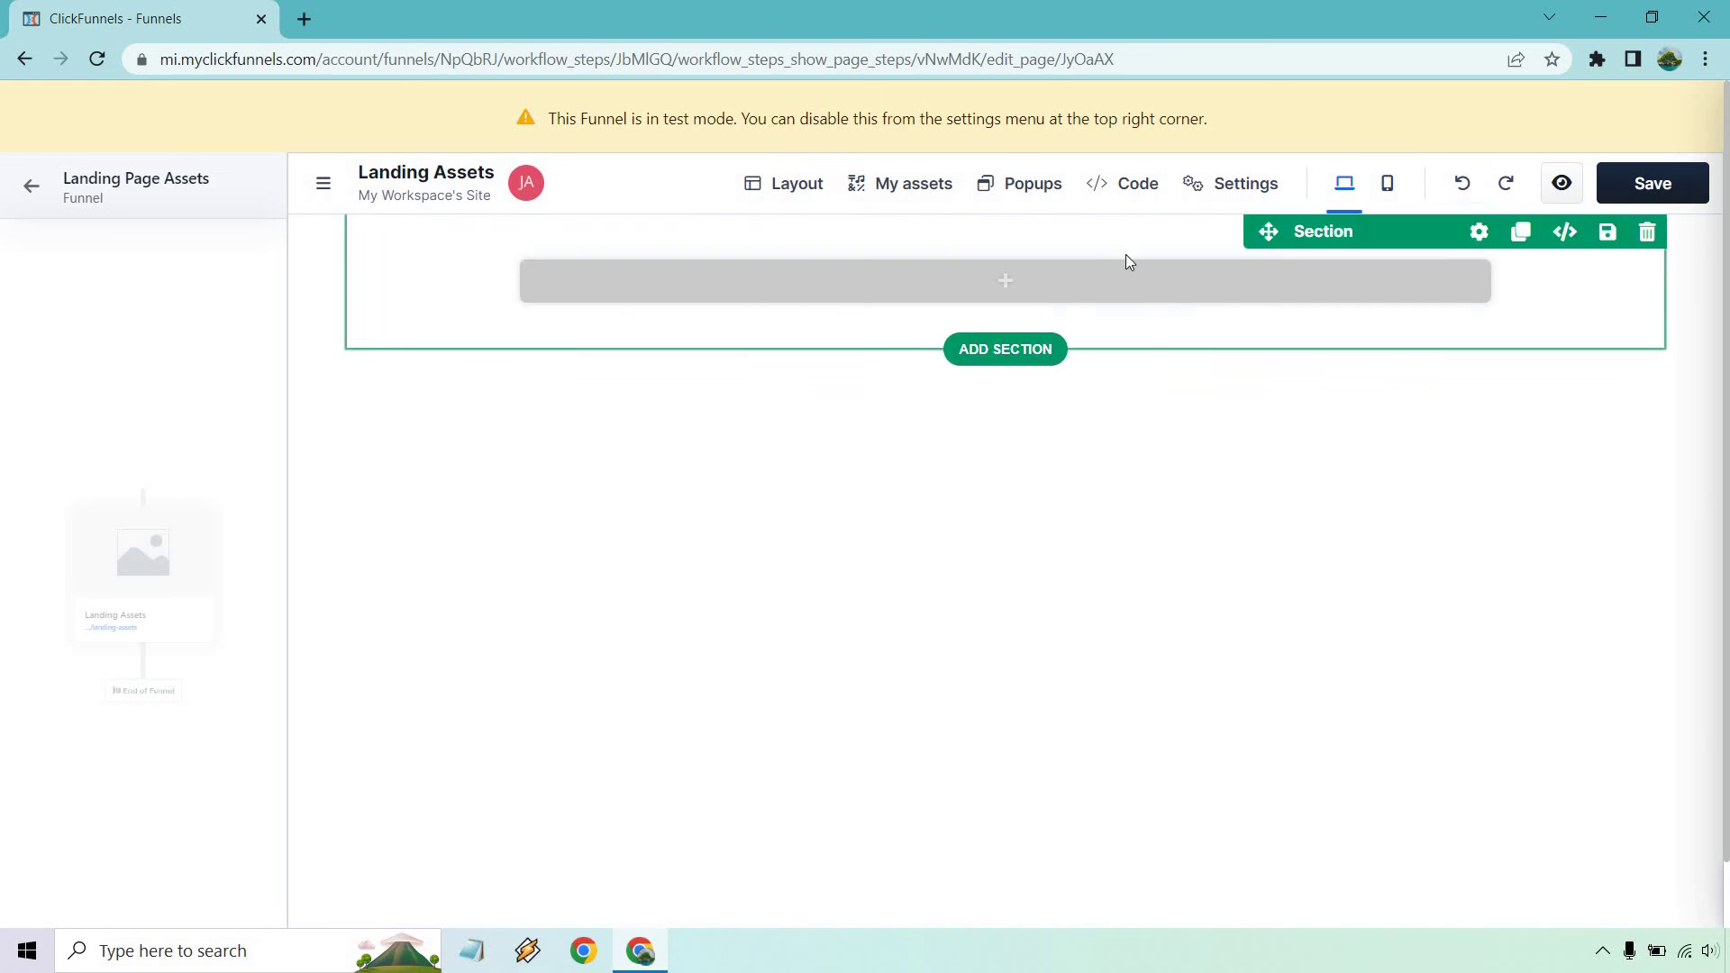
click(913, 185)
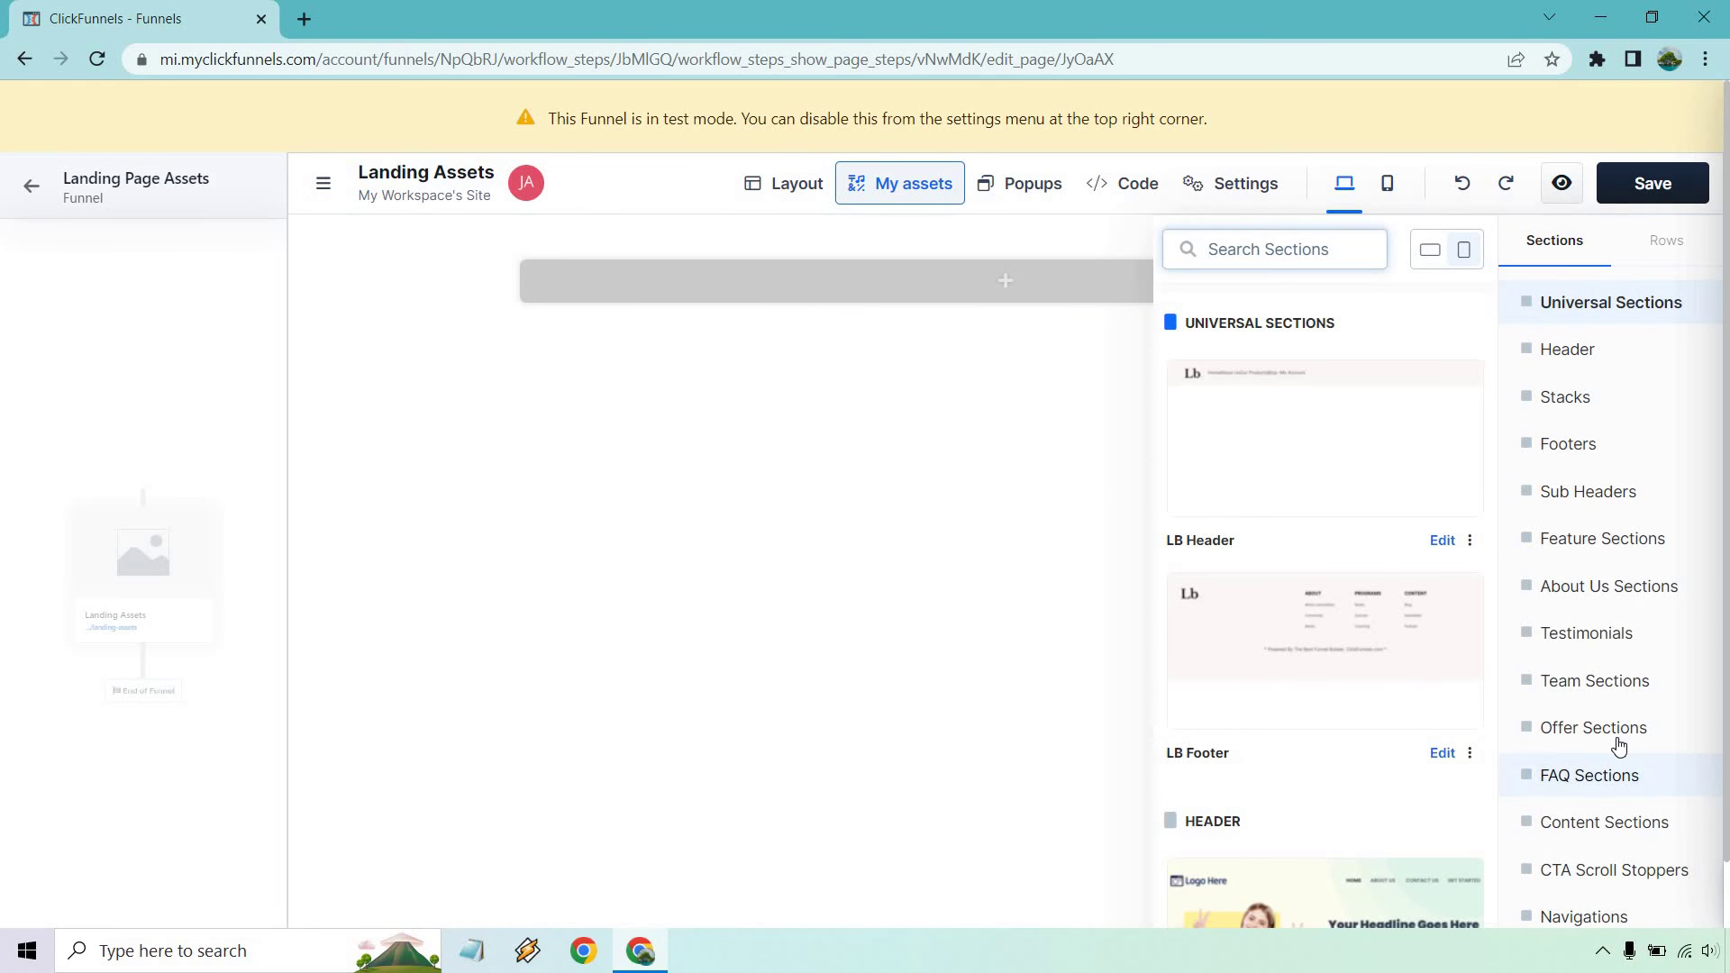
click(1619, 745)
scroll(1357, 491, down, 5)
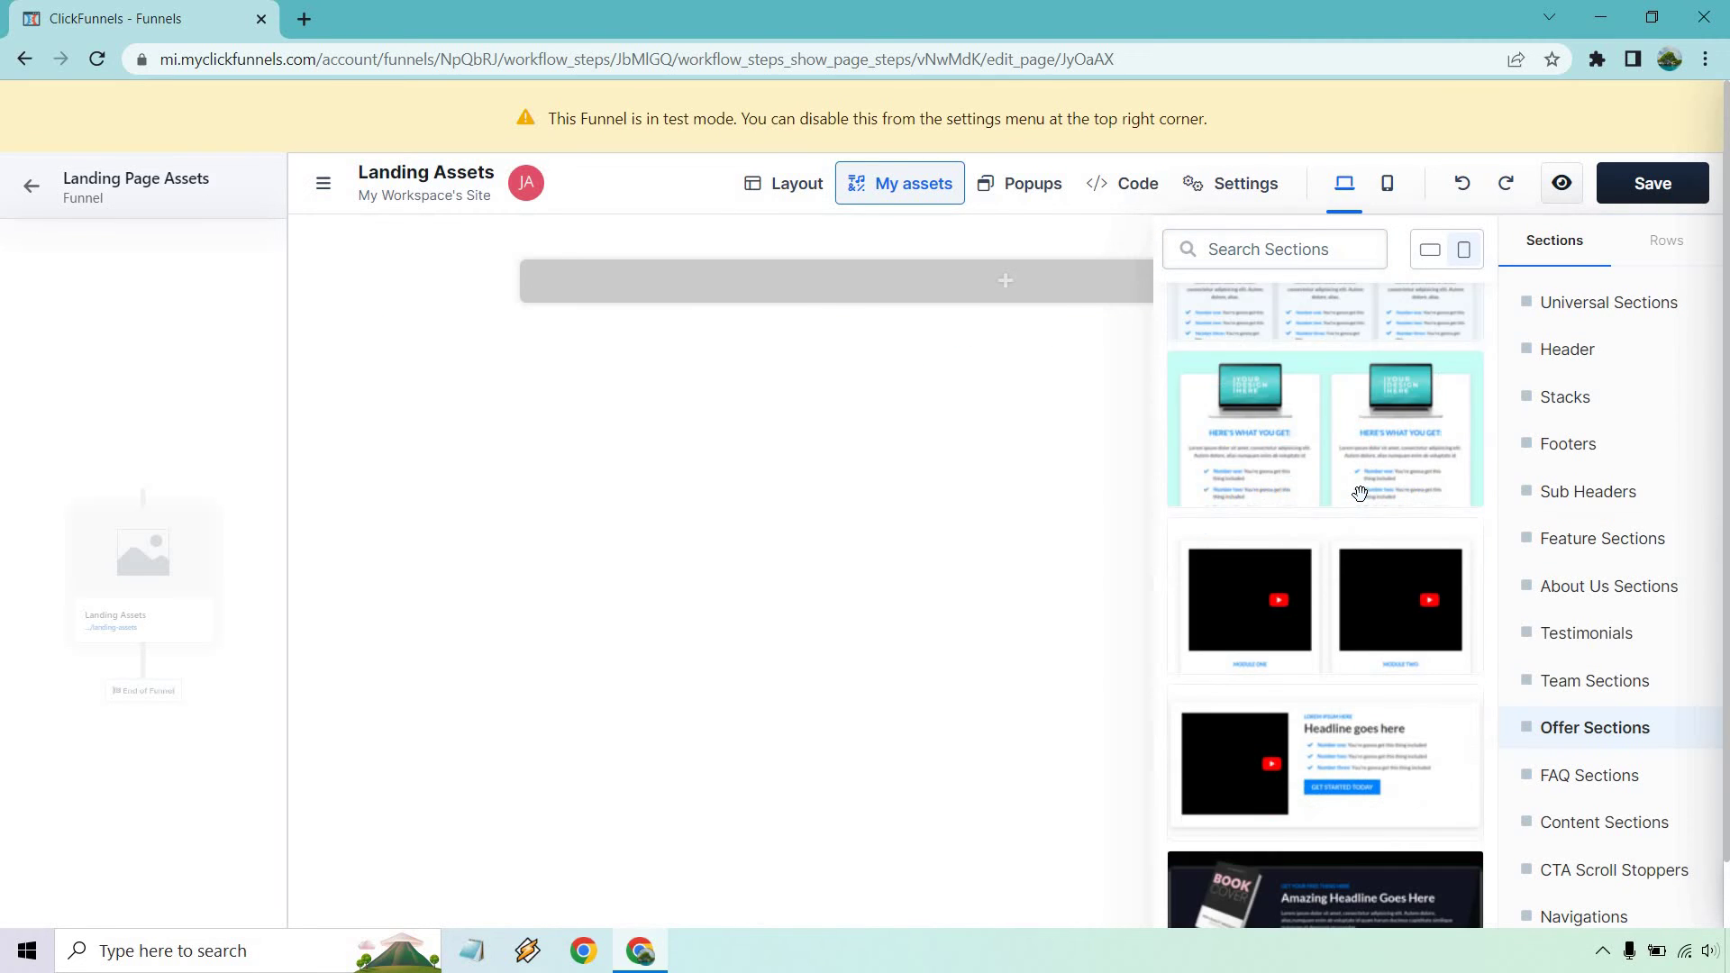
scroll(1360, 493, down, 10)
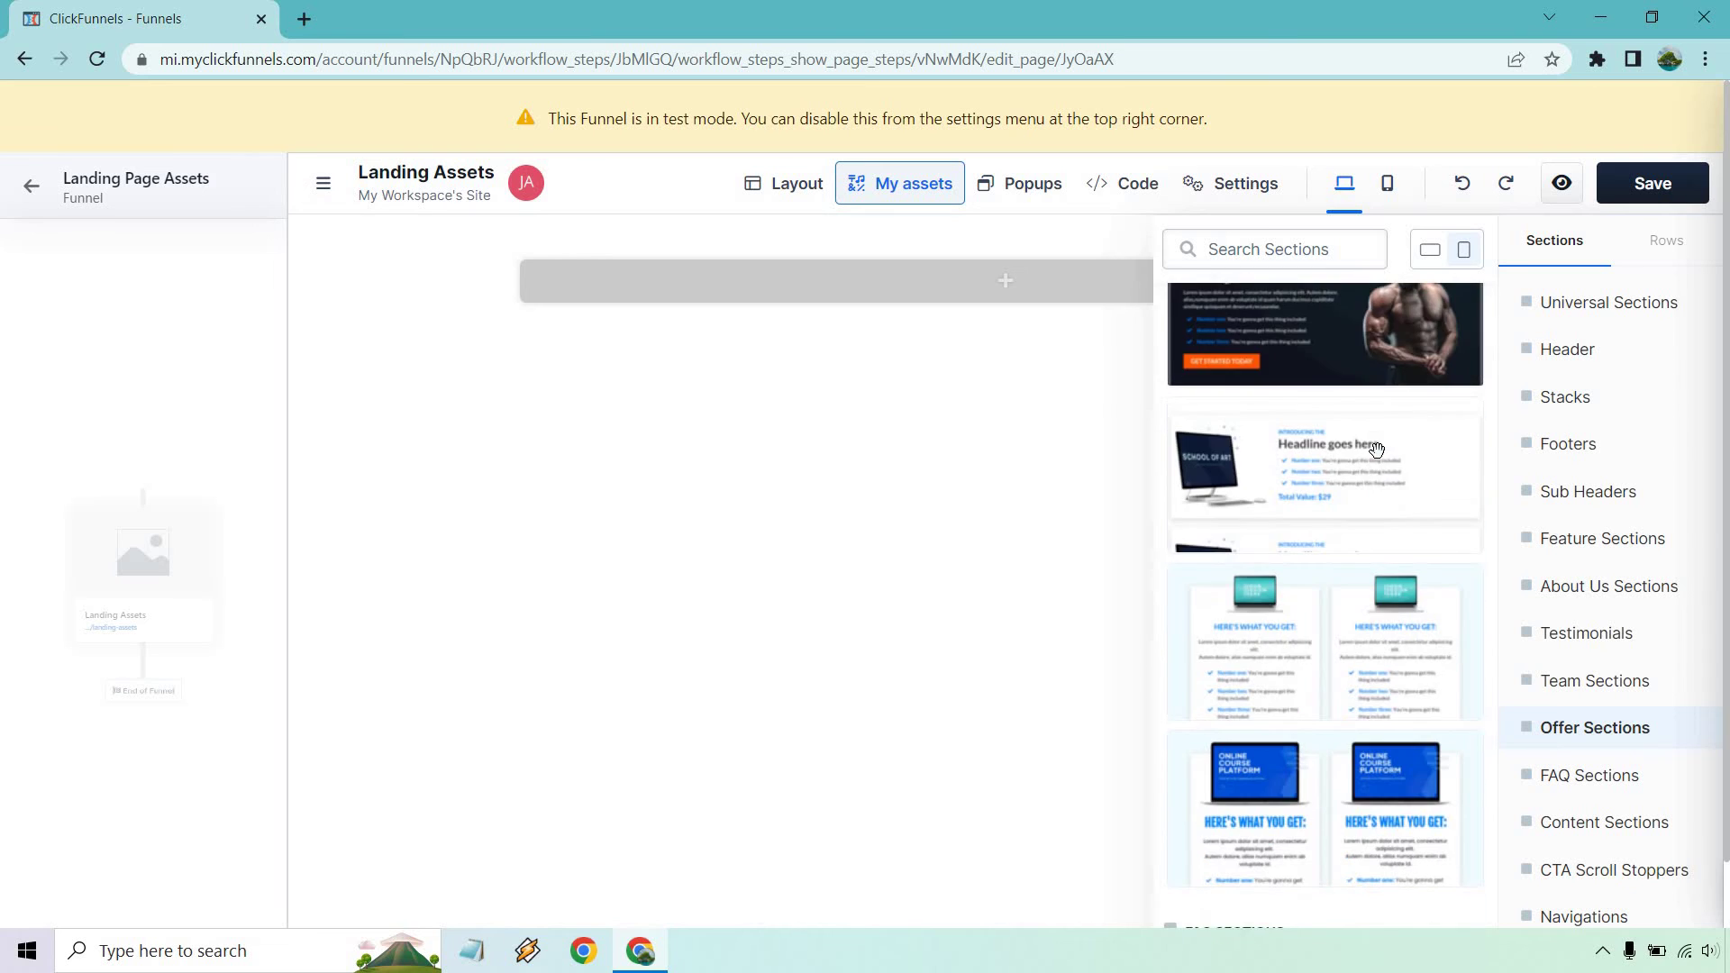
scroll(1352, 478, down, 1)
drag(1314, 507, 1028, 257)
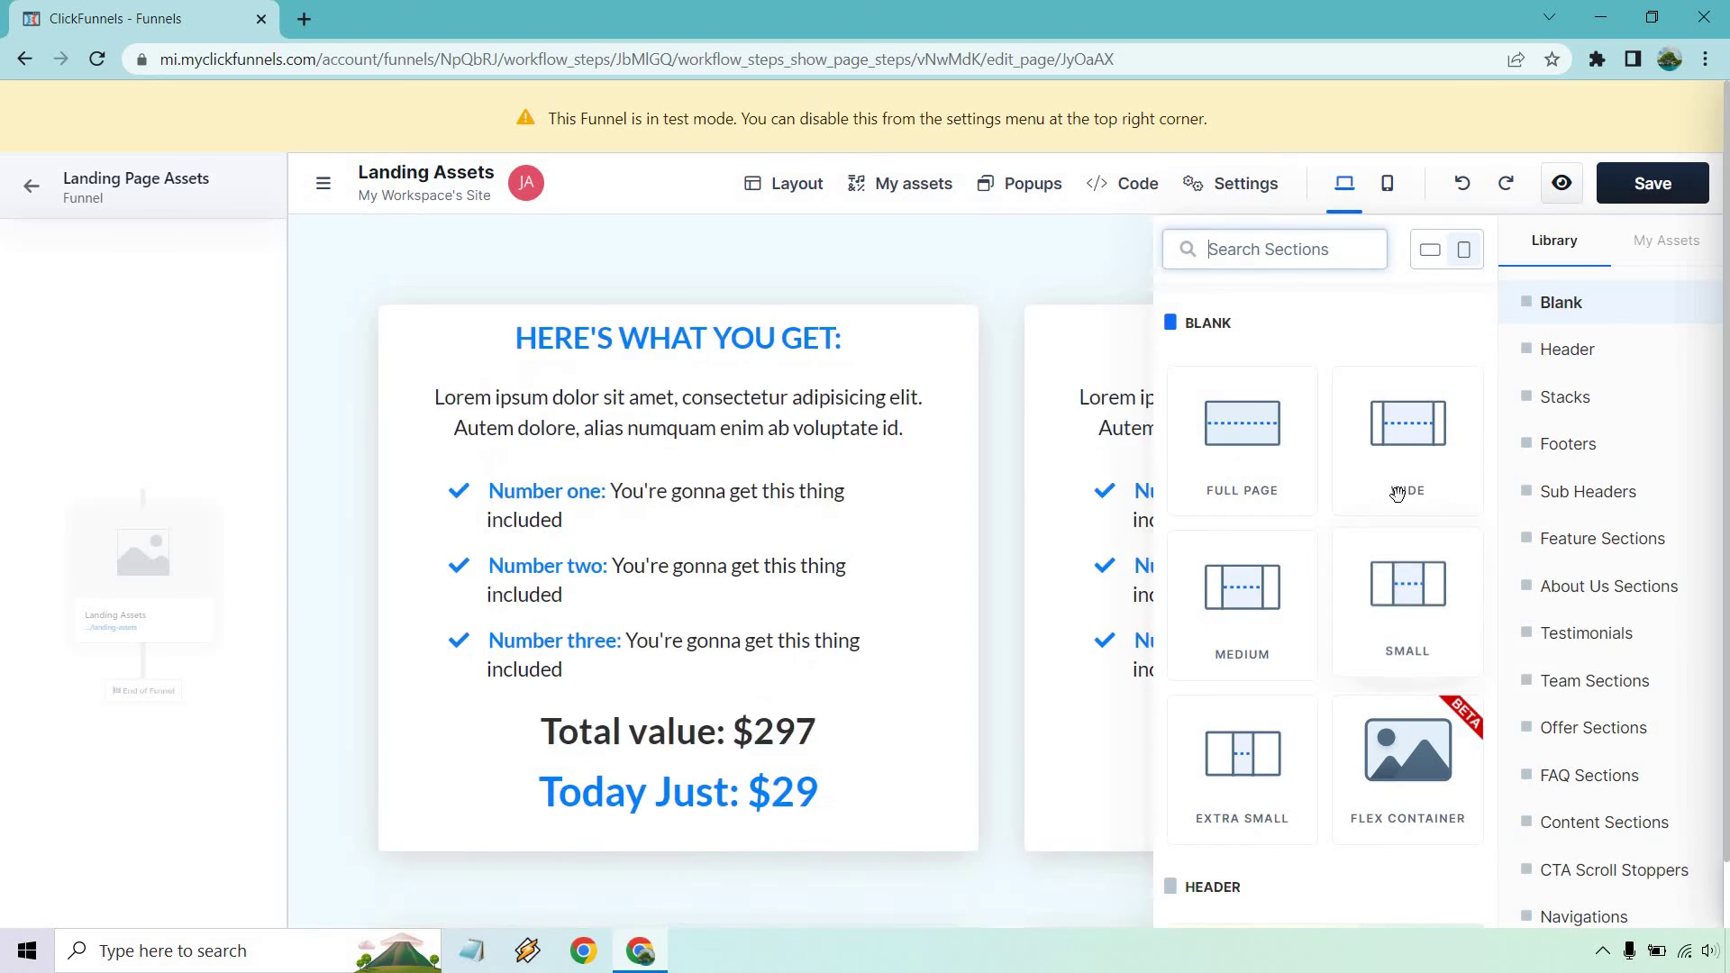
click(1008, 468)
scroll(1014, 510, down, 7)
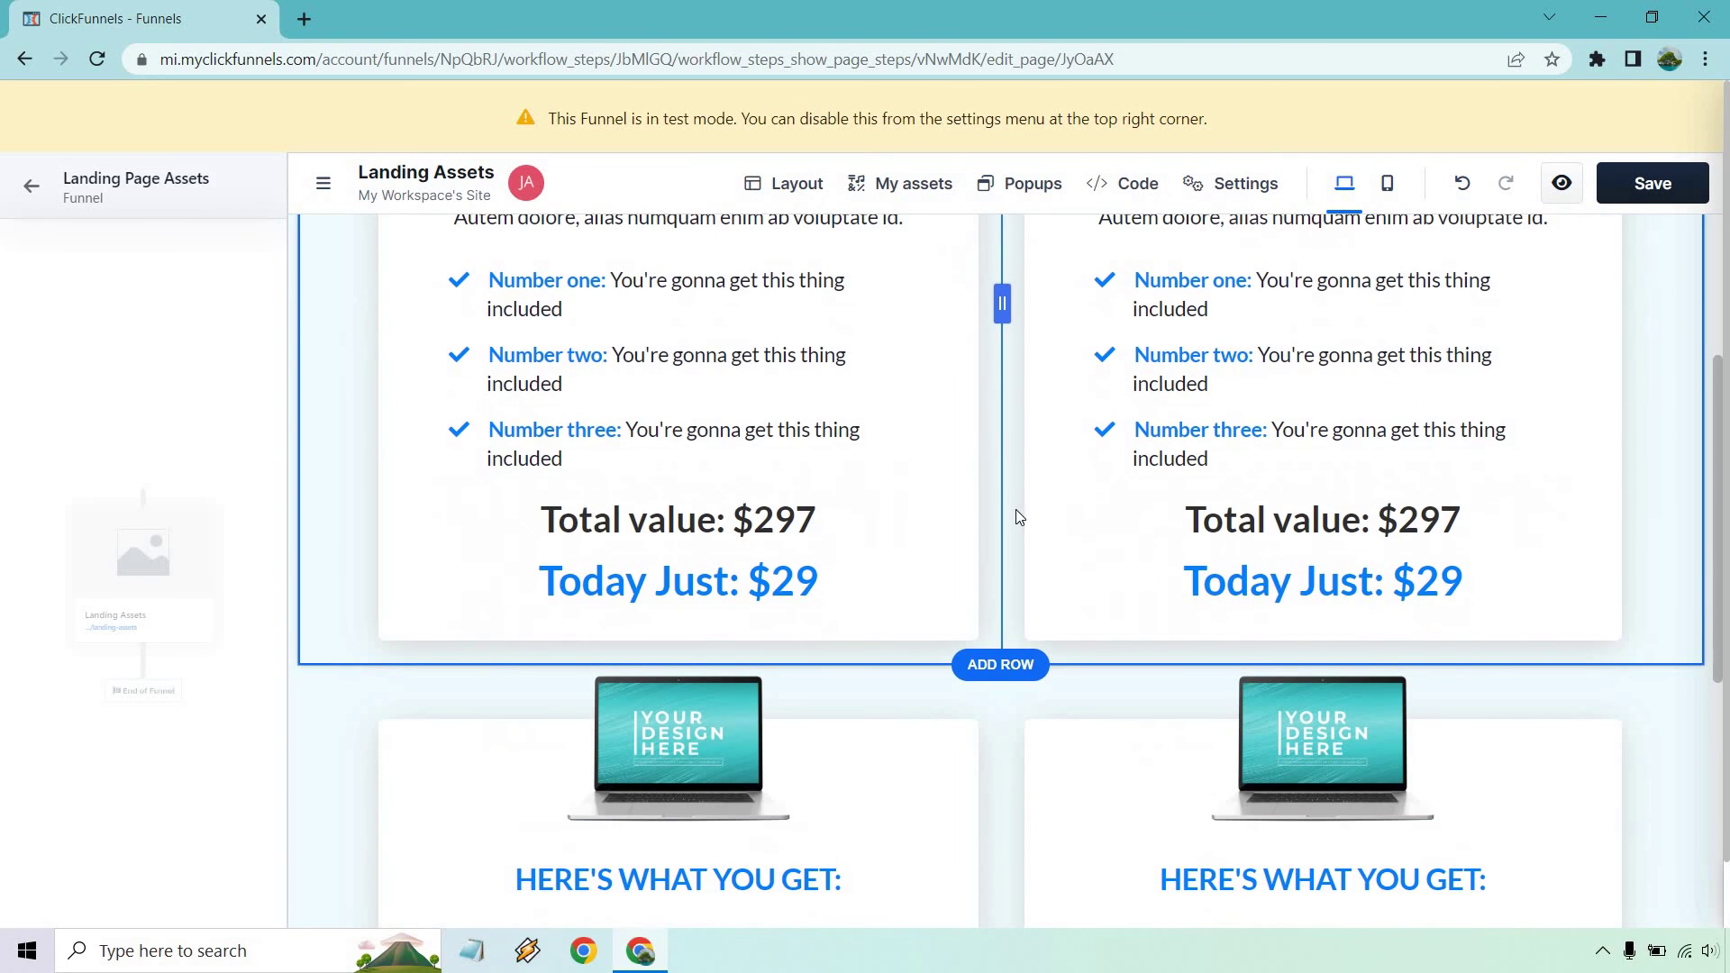
scroll(1041, 571, down, 3)
scroll(1054, 514, up, 4)
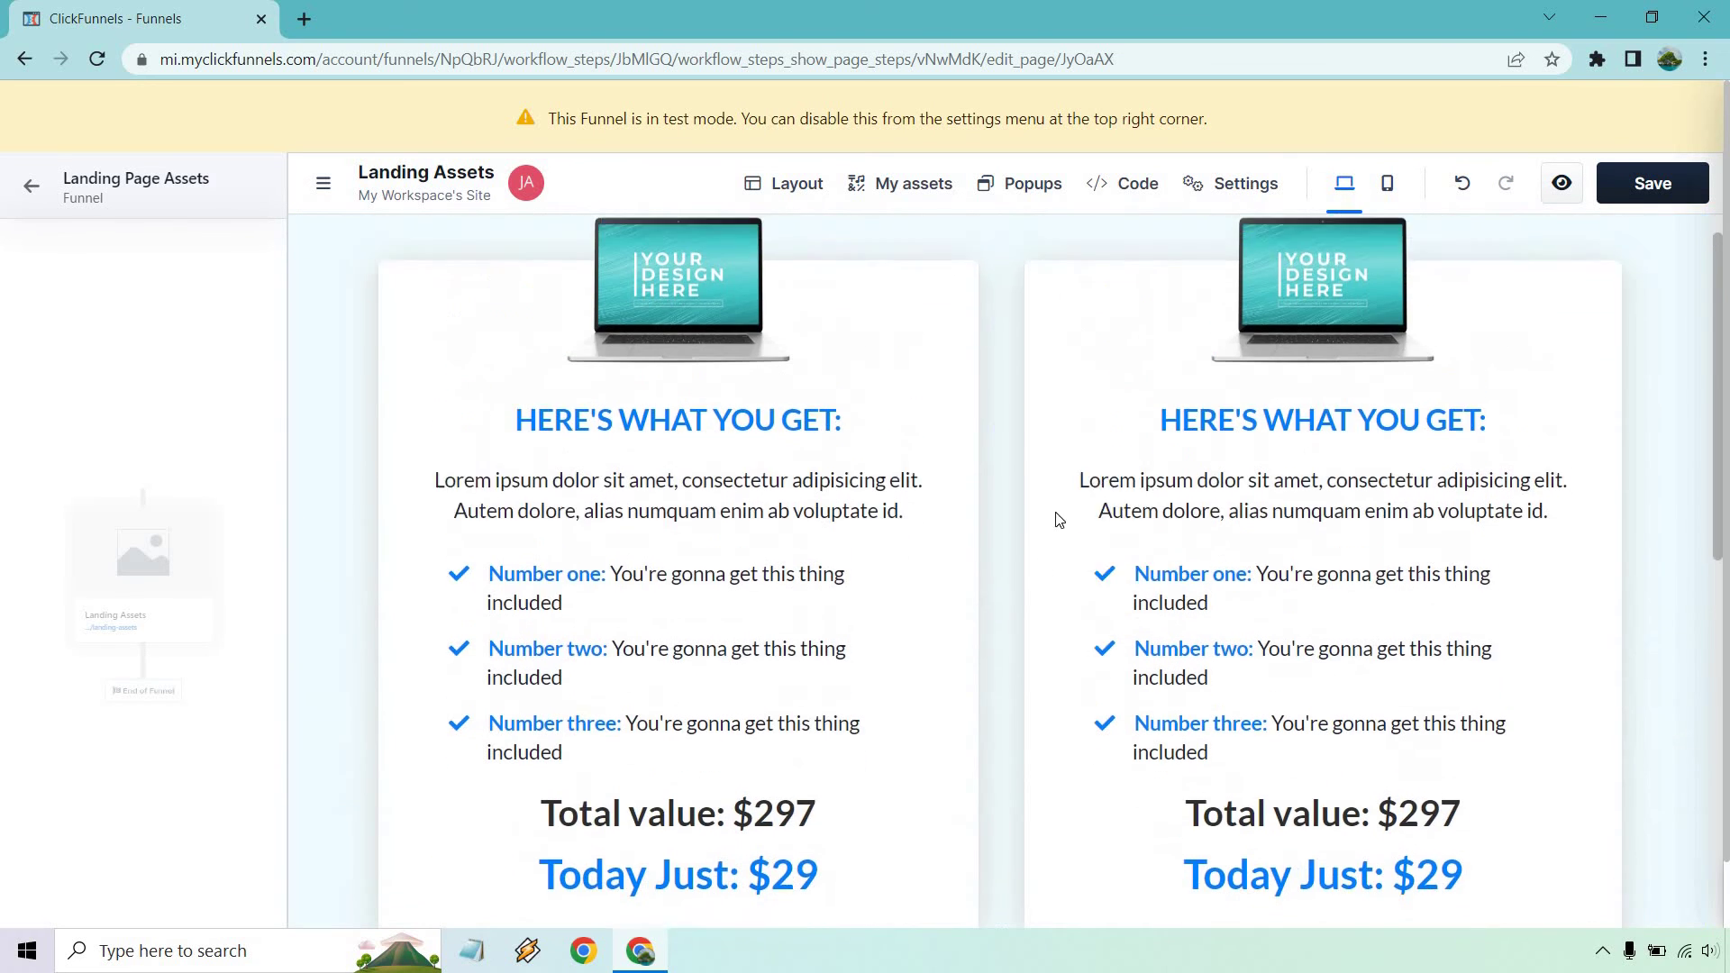
click(1387, 190)
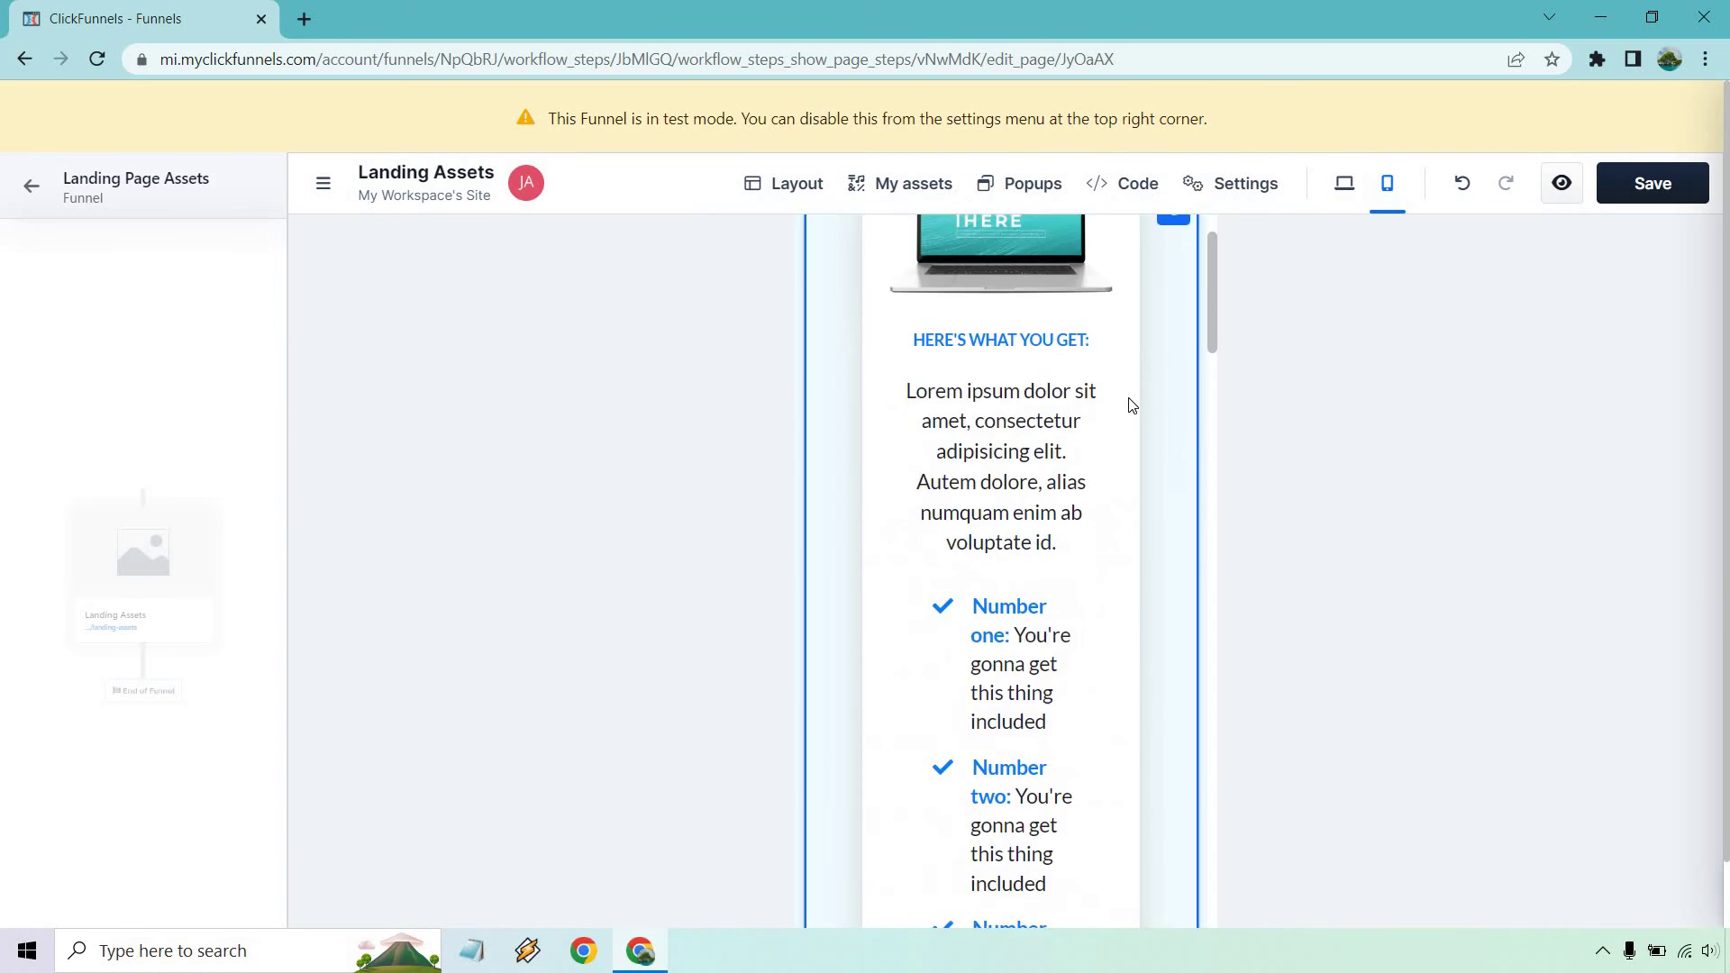
click(1345, 189)
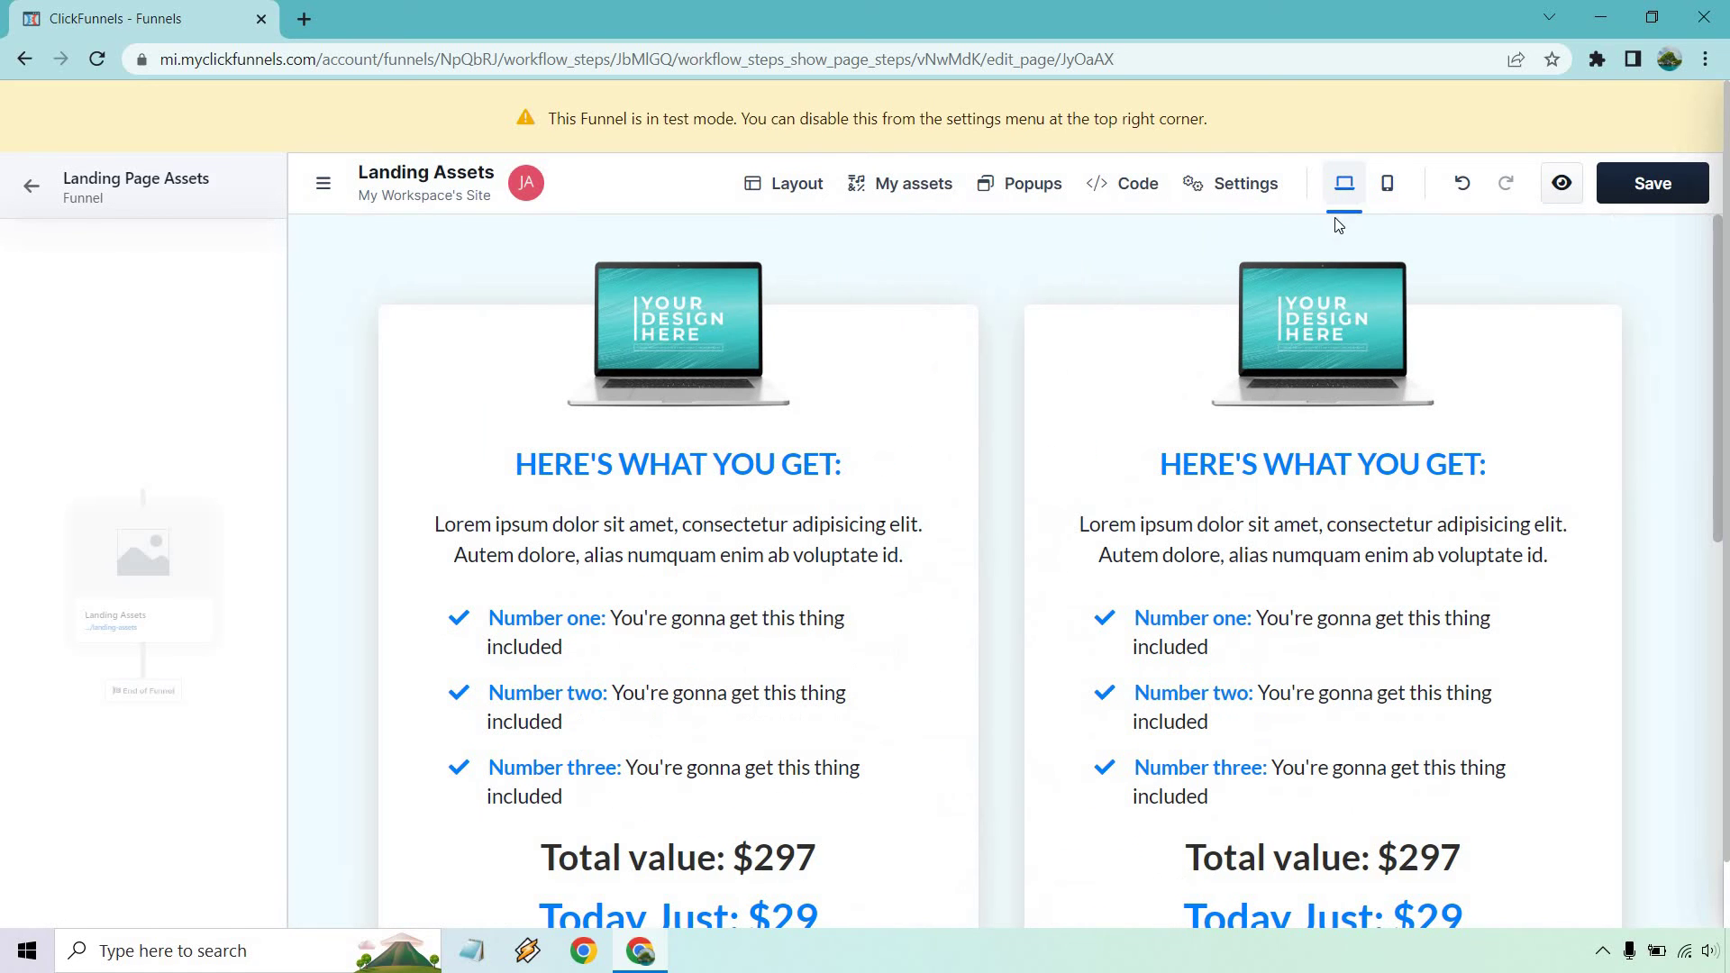
click(1462, 184)
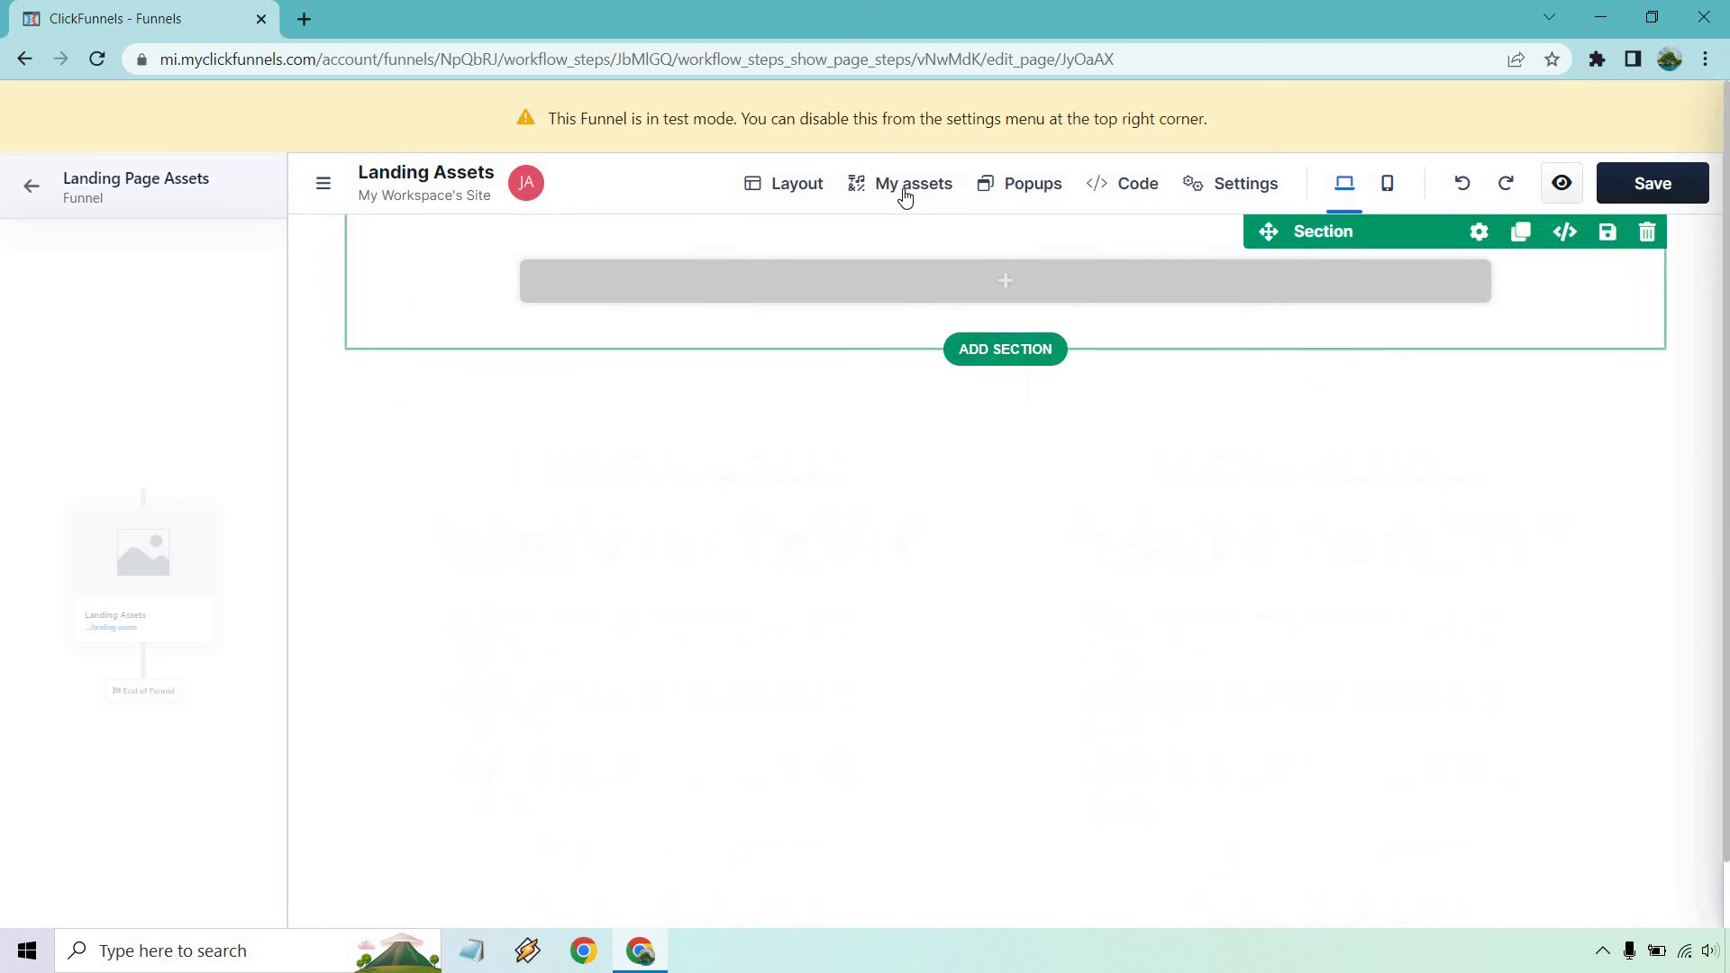
click(904, 188)
click(1603, 781)
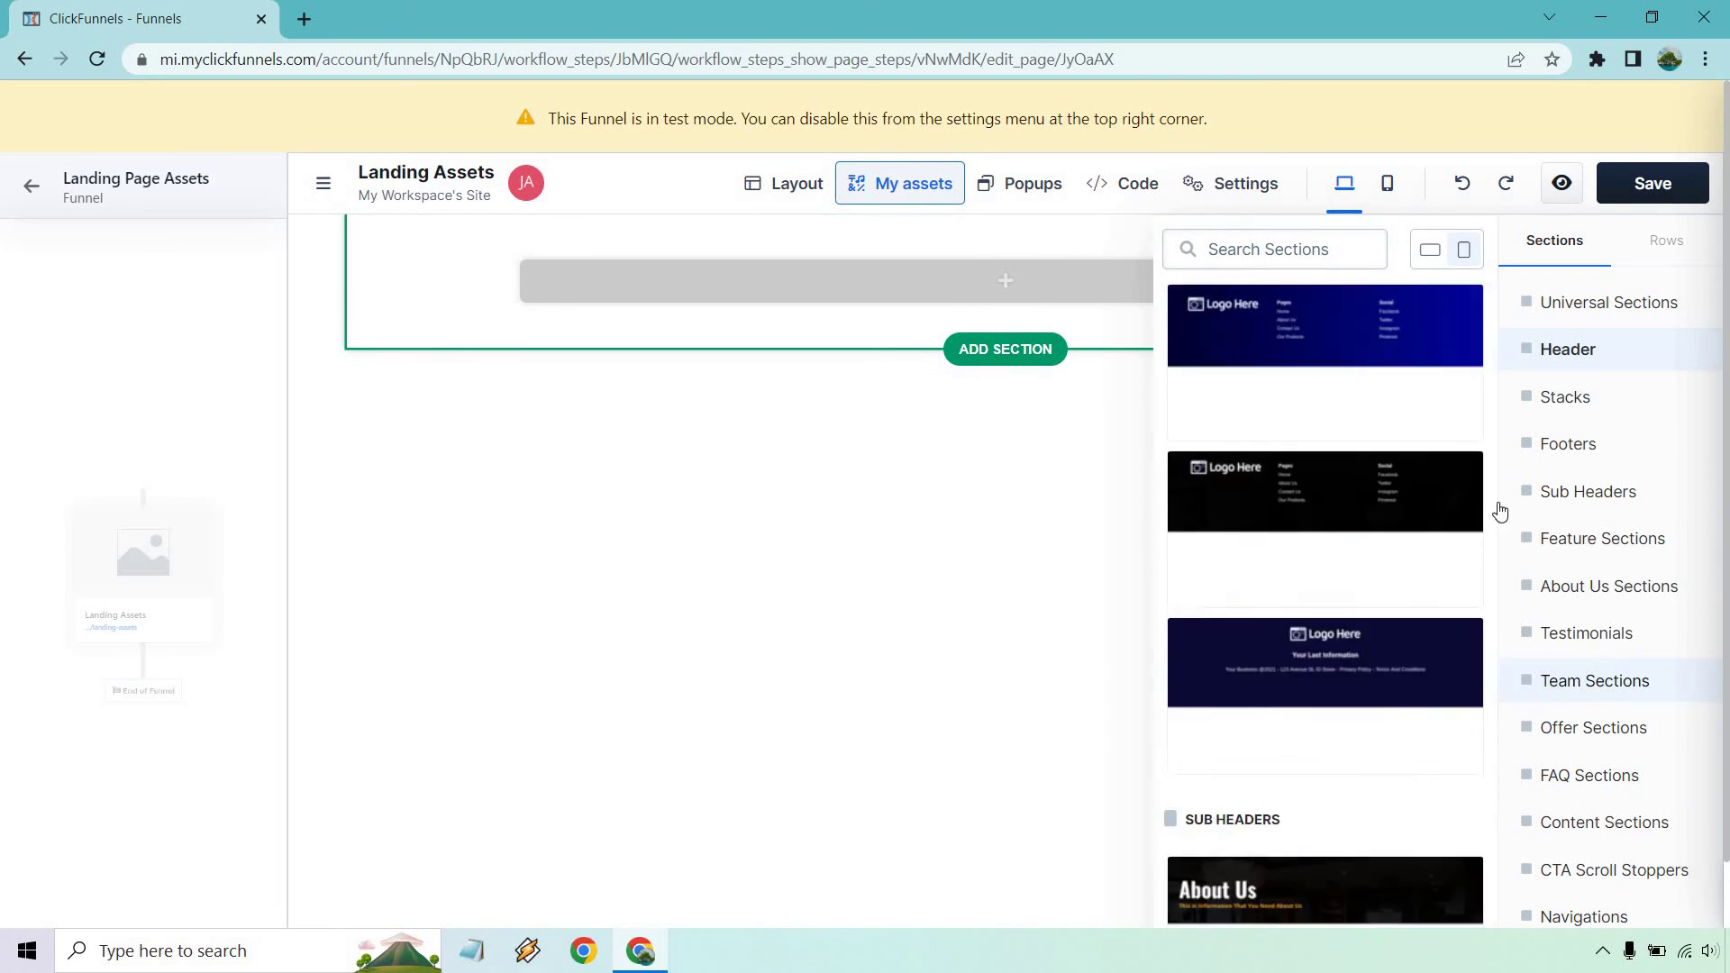
scroll(1403, 440, down, 10)
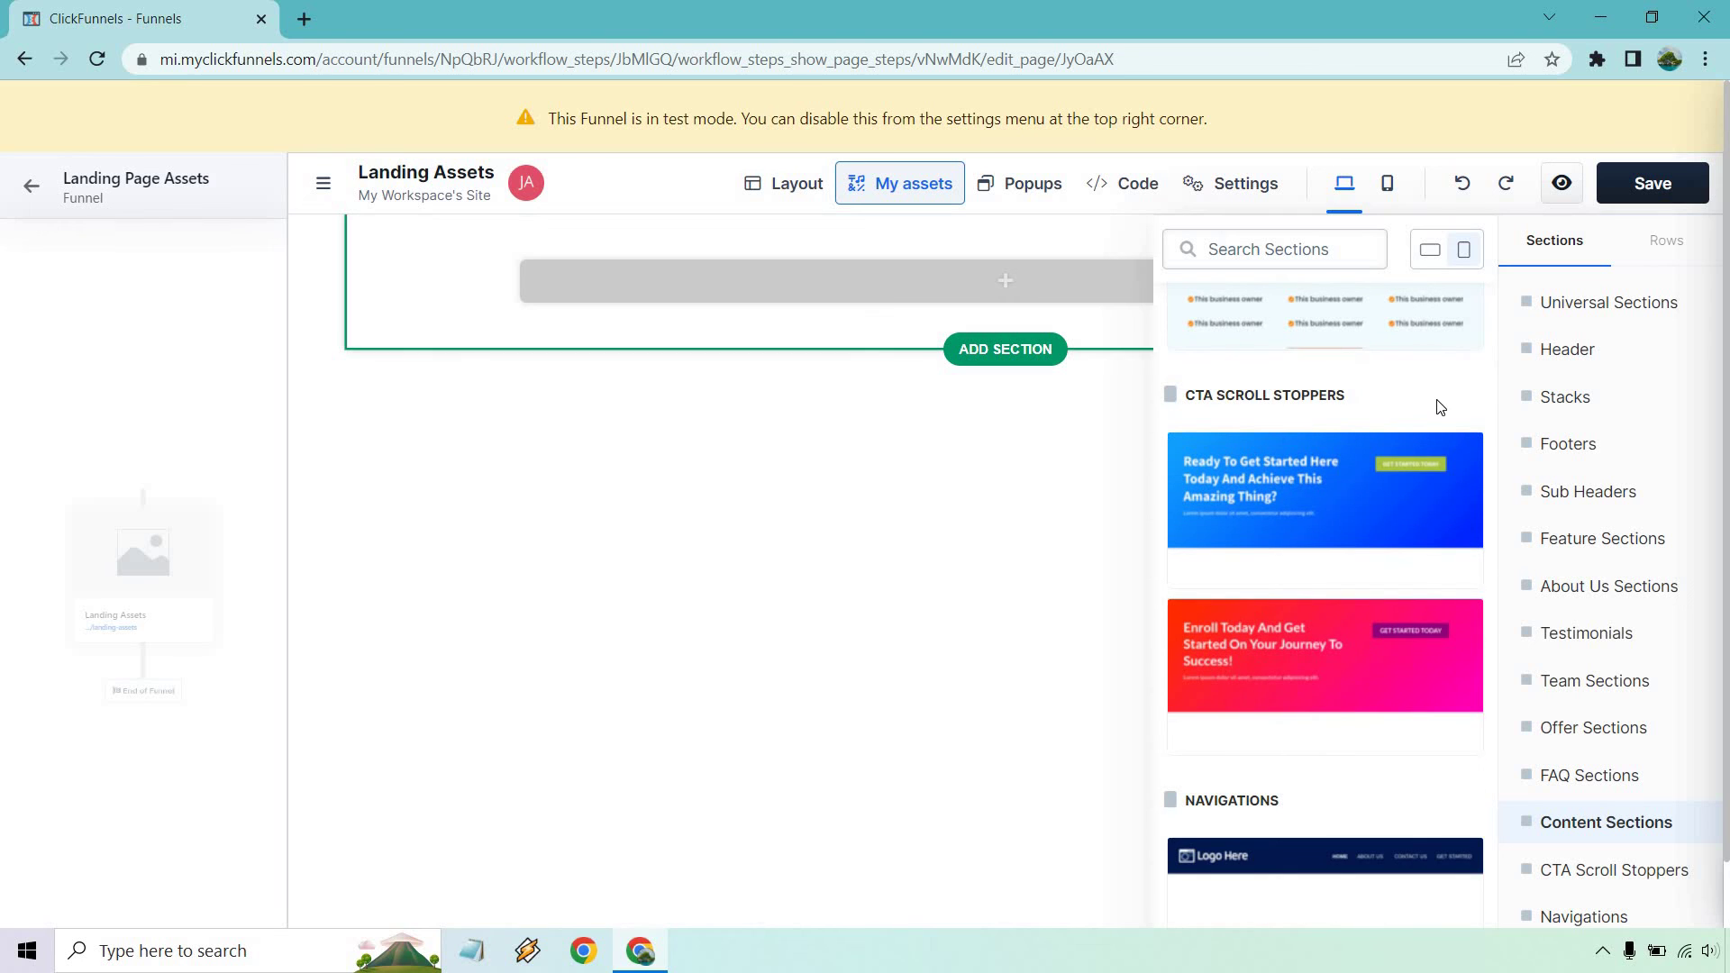
drag(1370, 471, 933, 247)
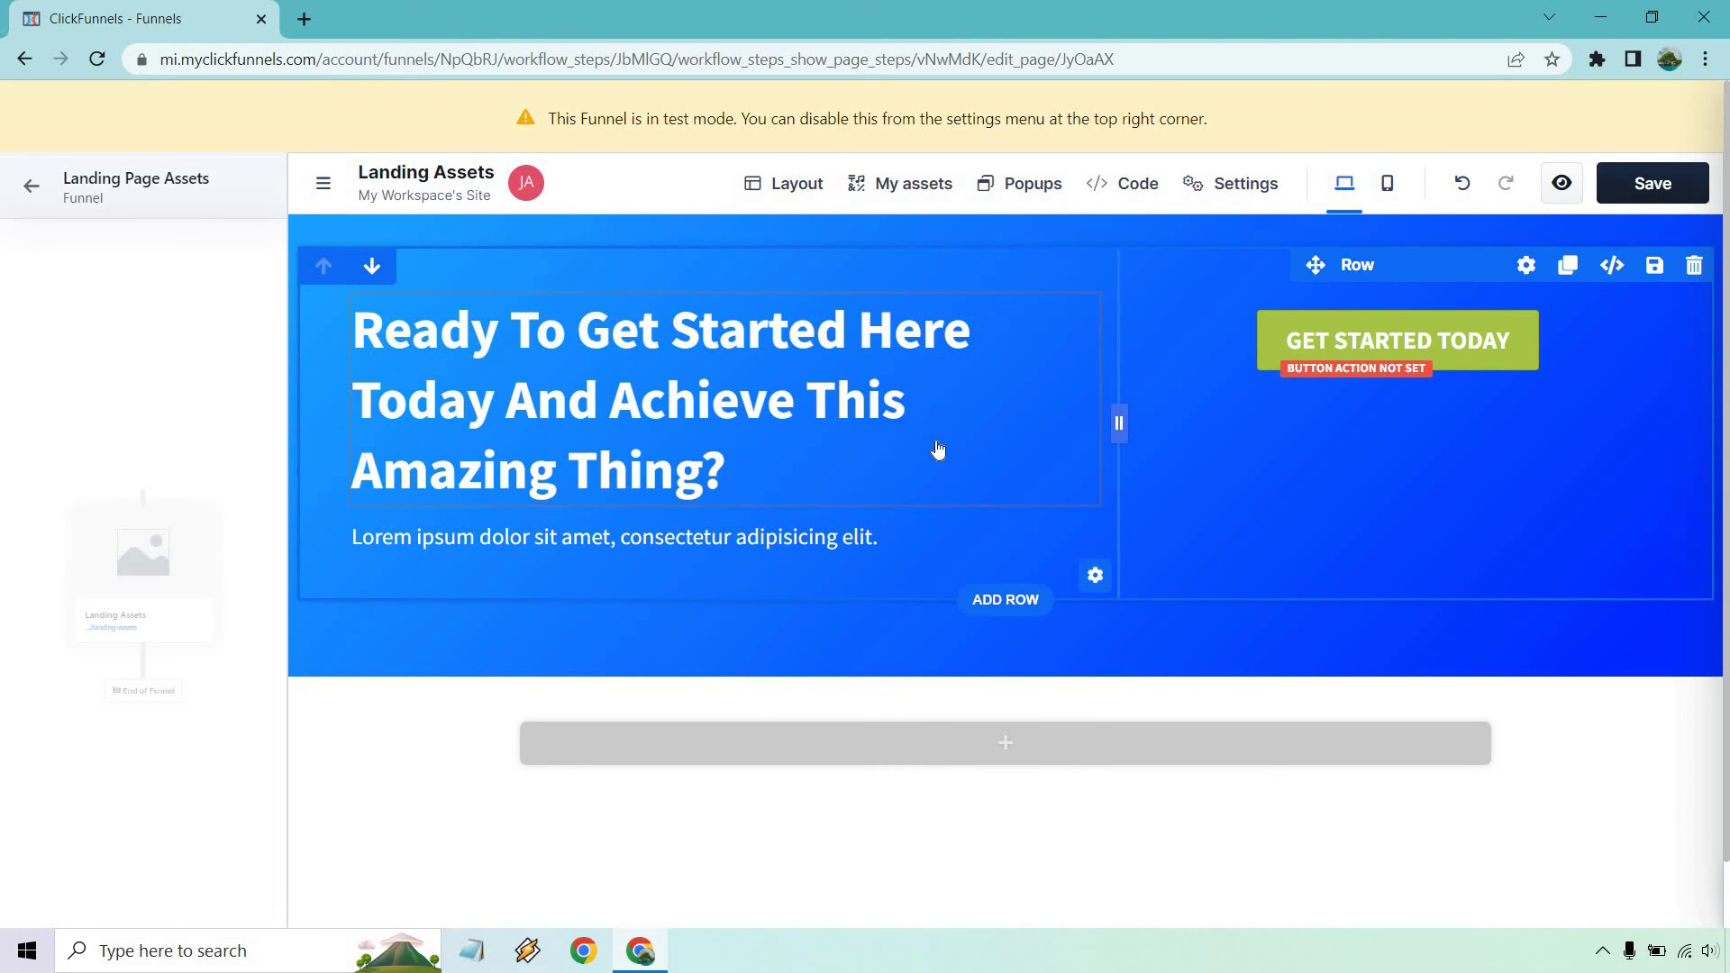
click(1461, 185)
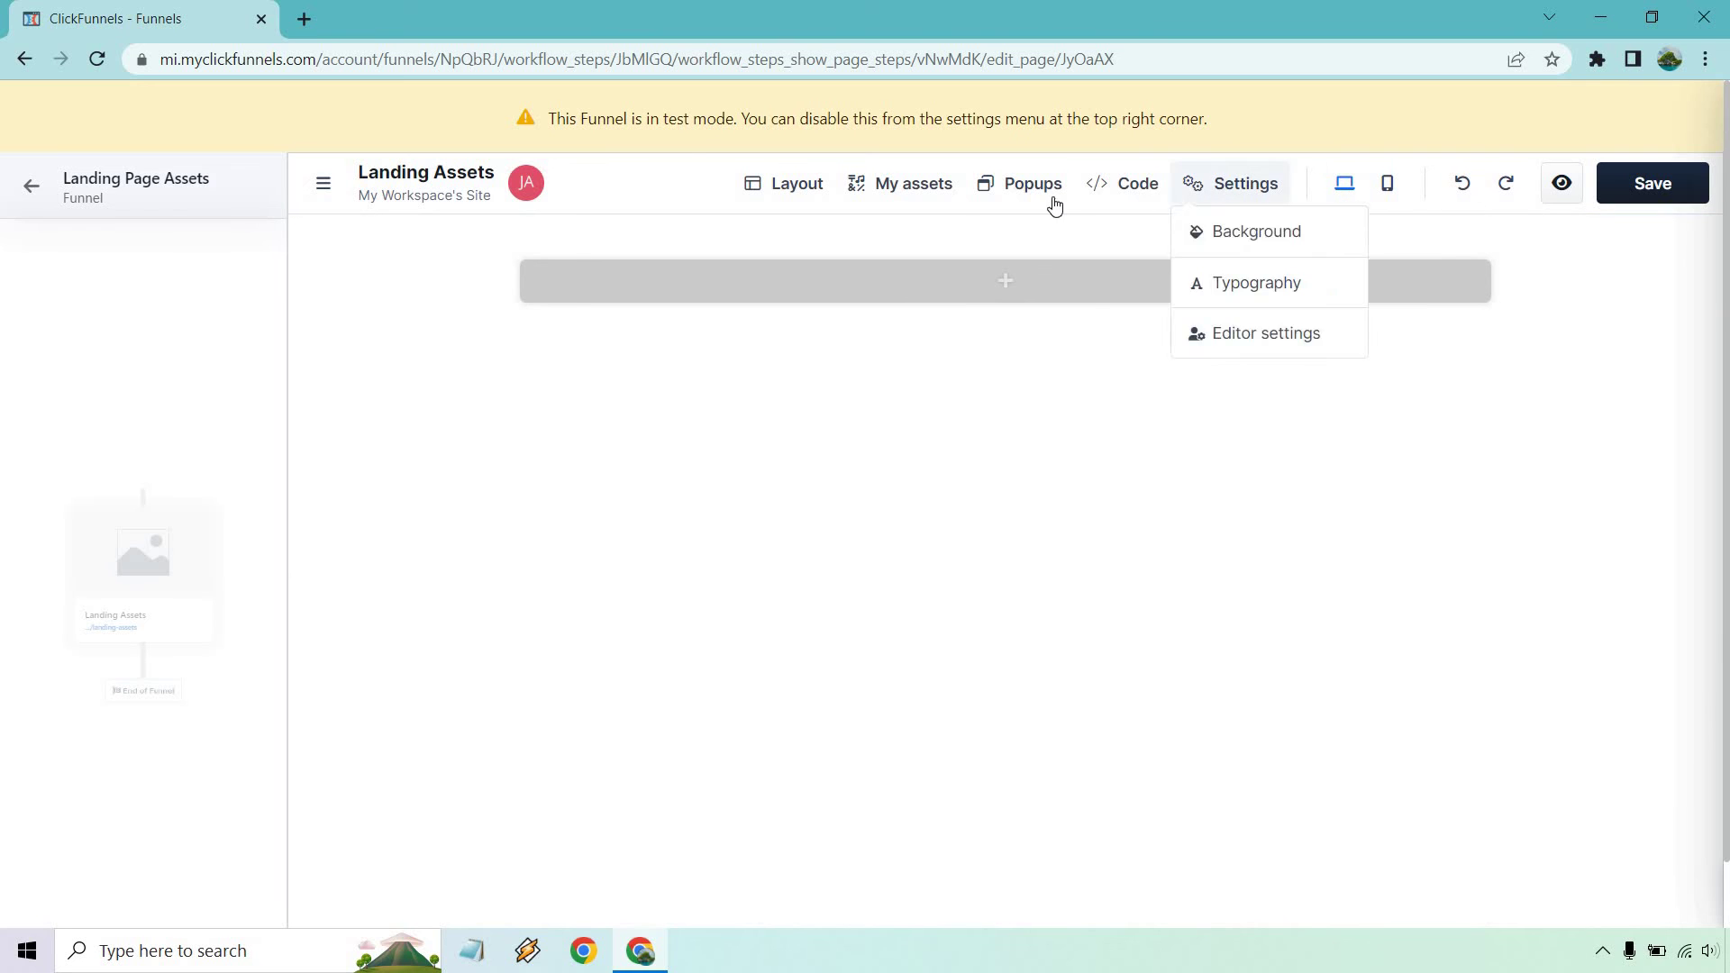
Open My assets and browse the CTA Scroll Stoppers section designs.
click(912, 185)
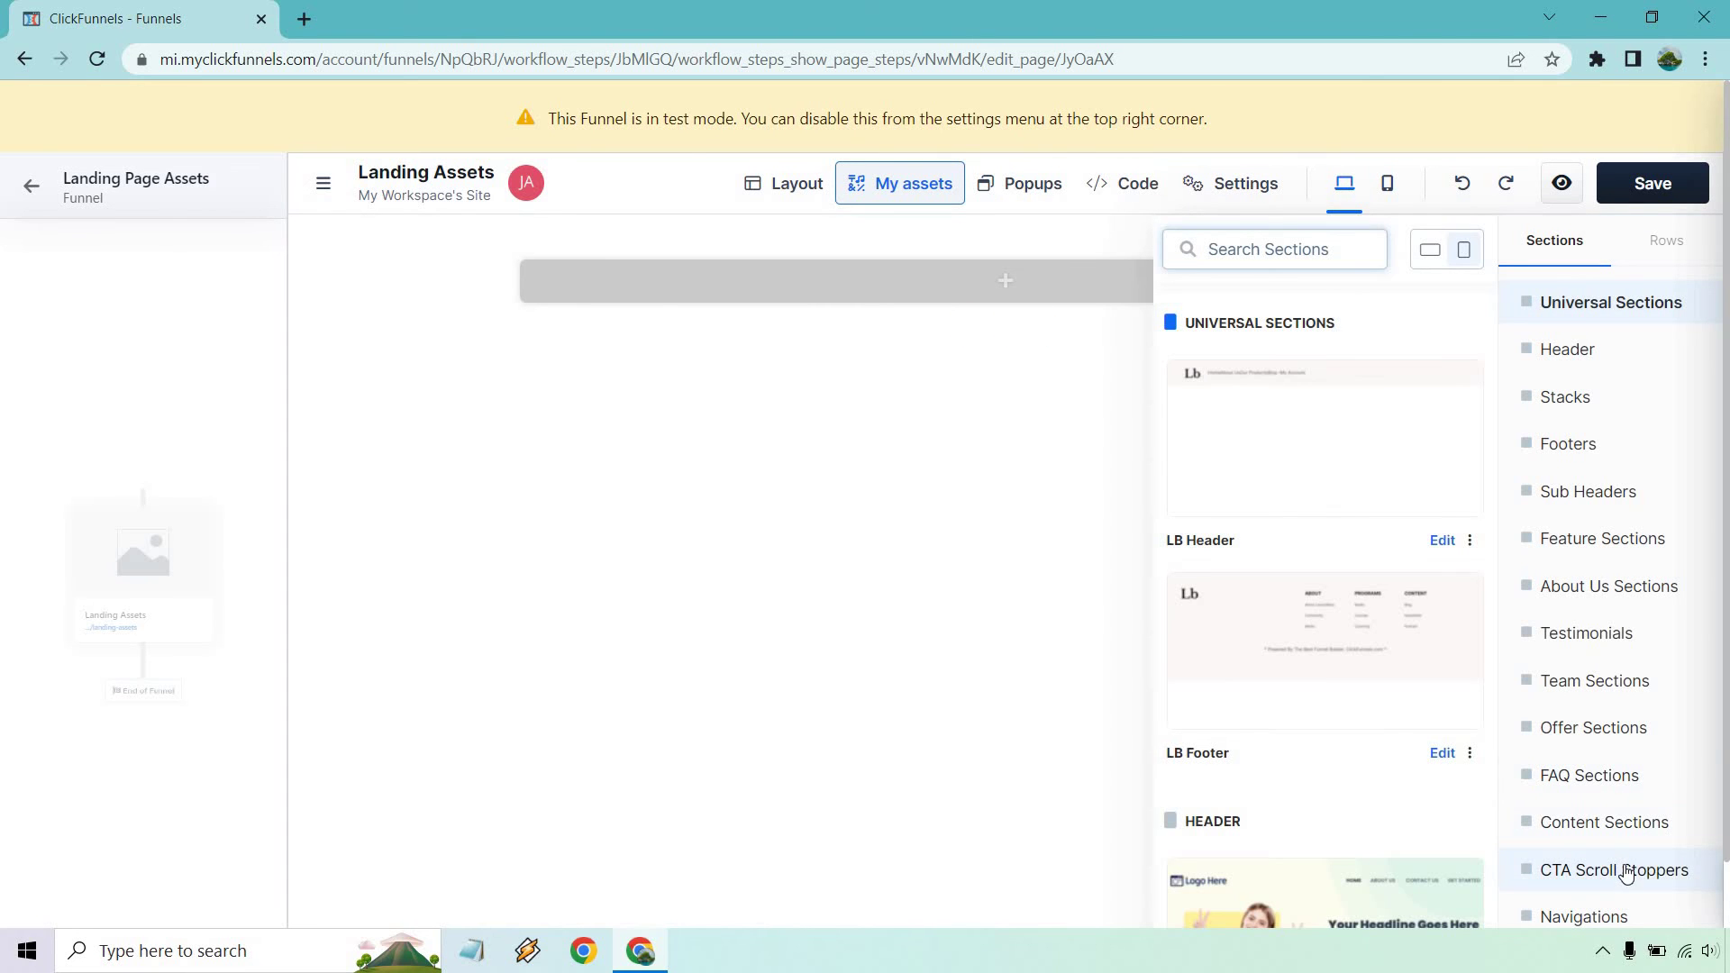
click(1613, 871)
scroll(1338, 432, down, 3)
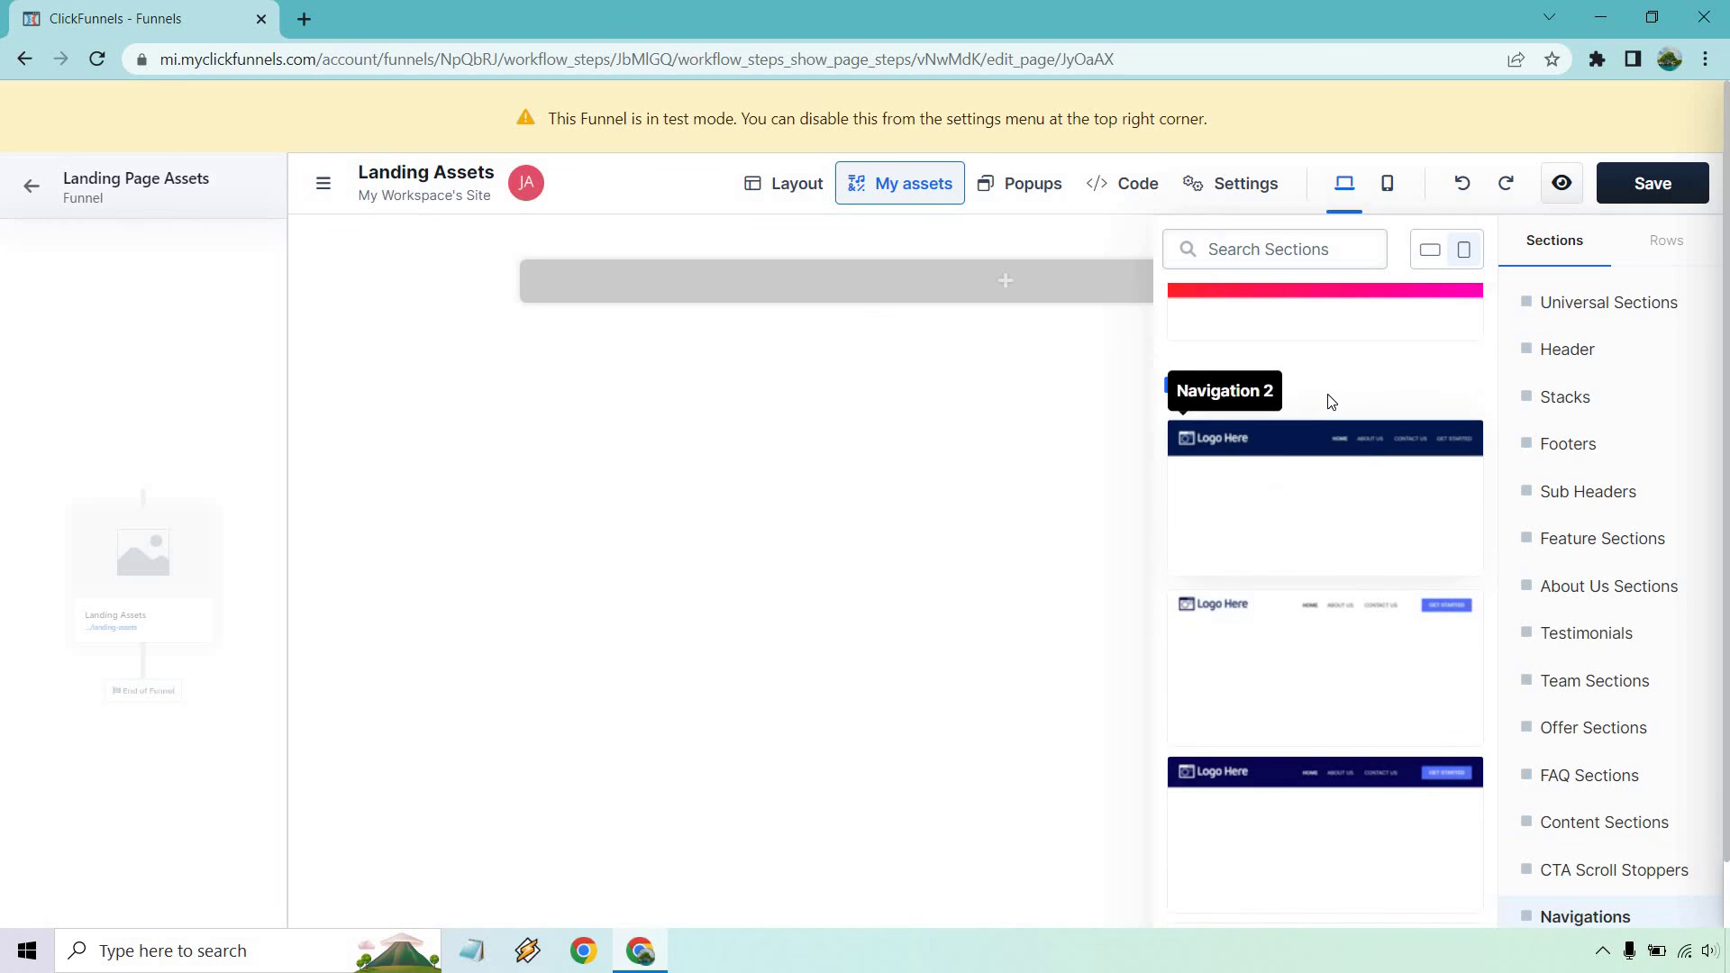
scroll(1331, 424, down, 8)
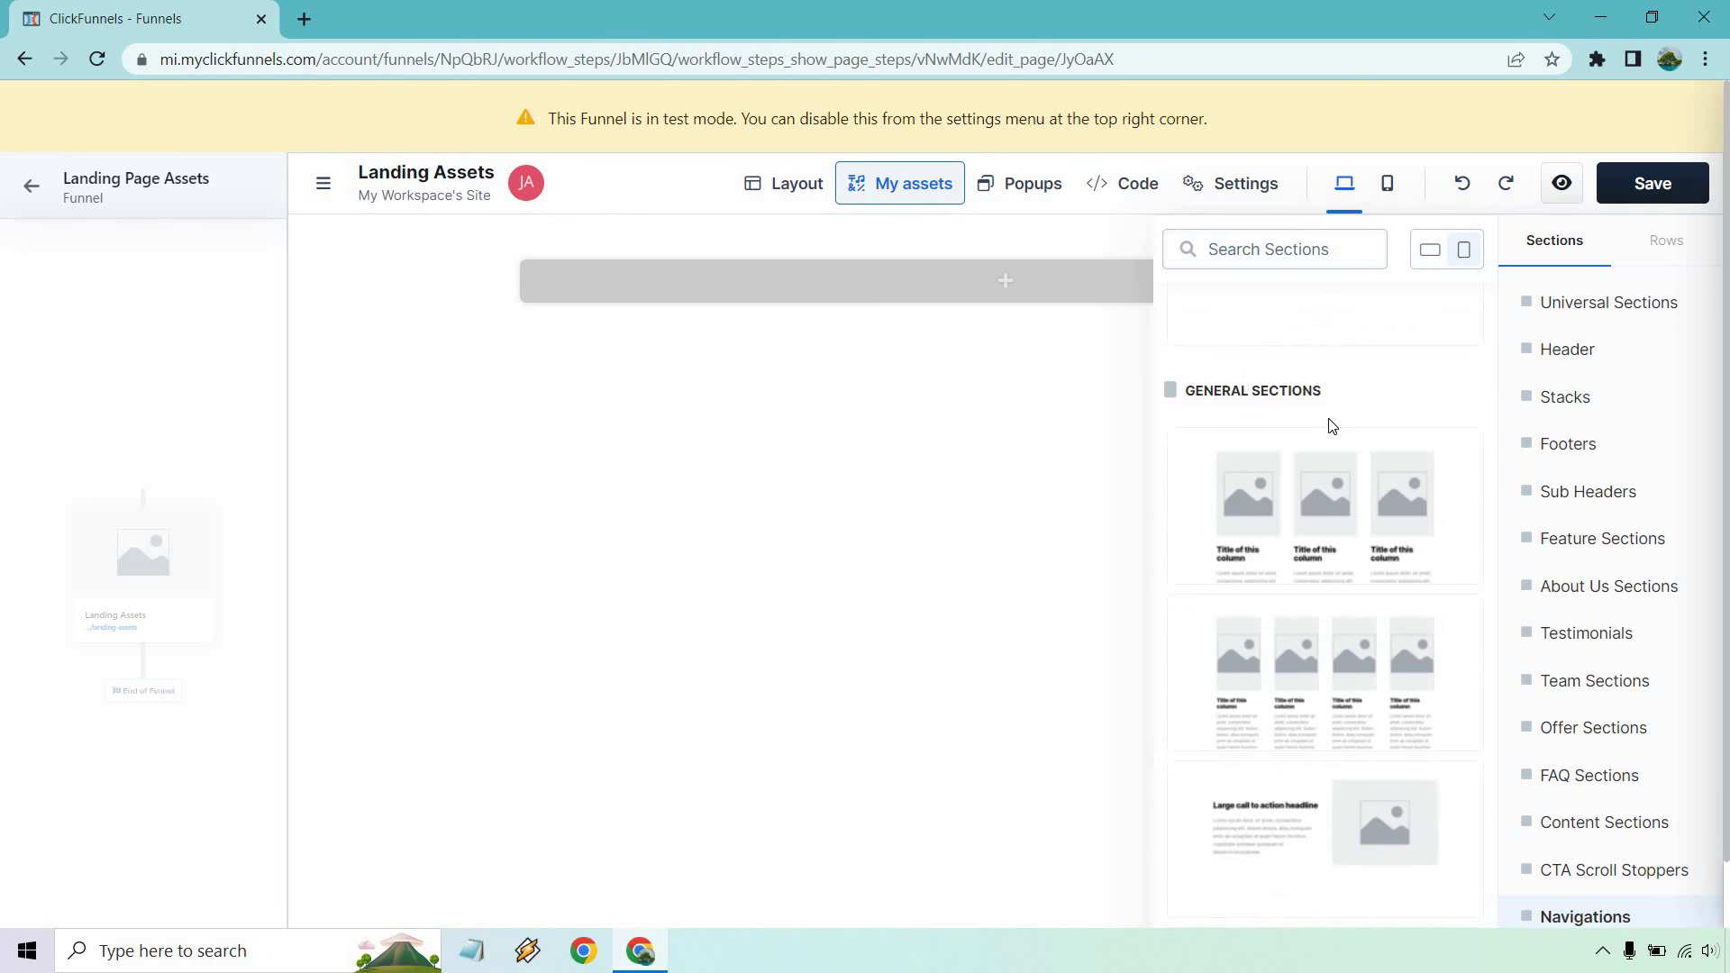
scroll(1333, 426, up, 6)
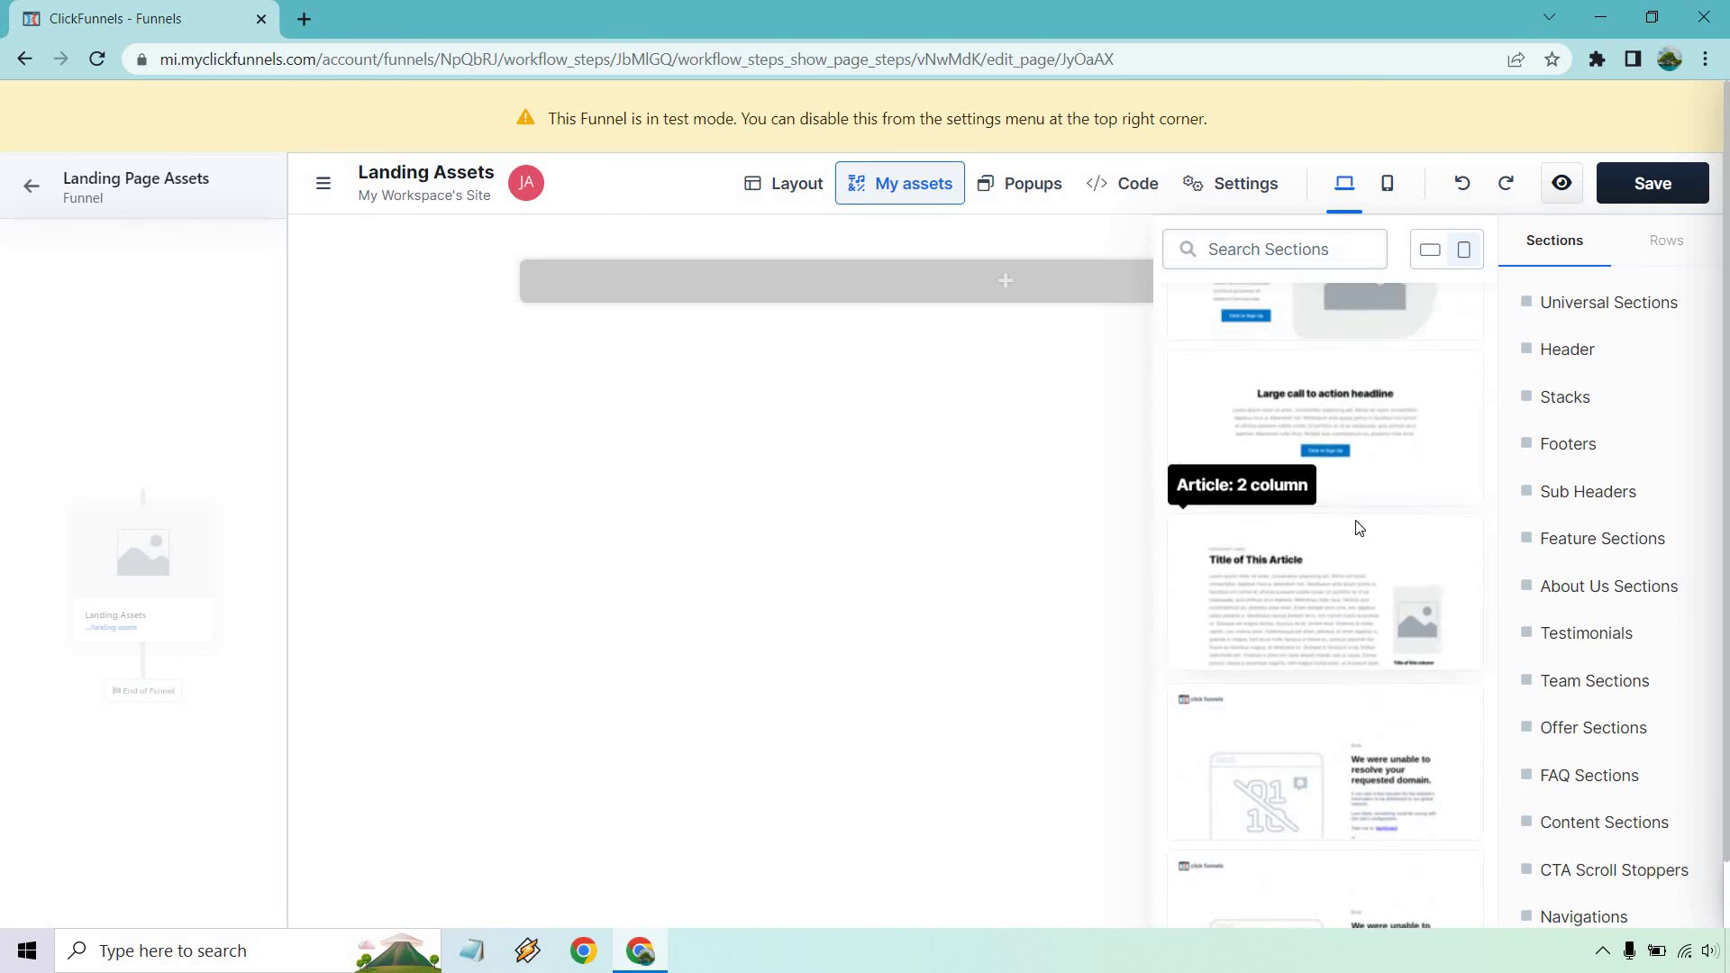
scroll(1360, 522, up, 10)
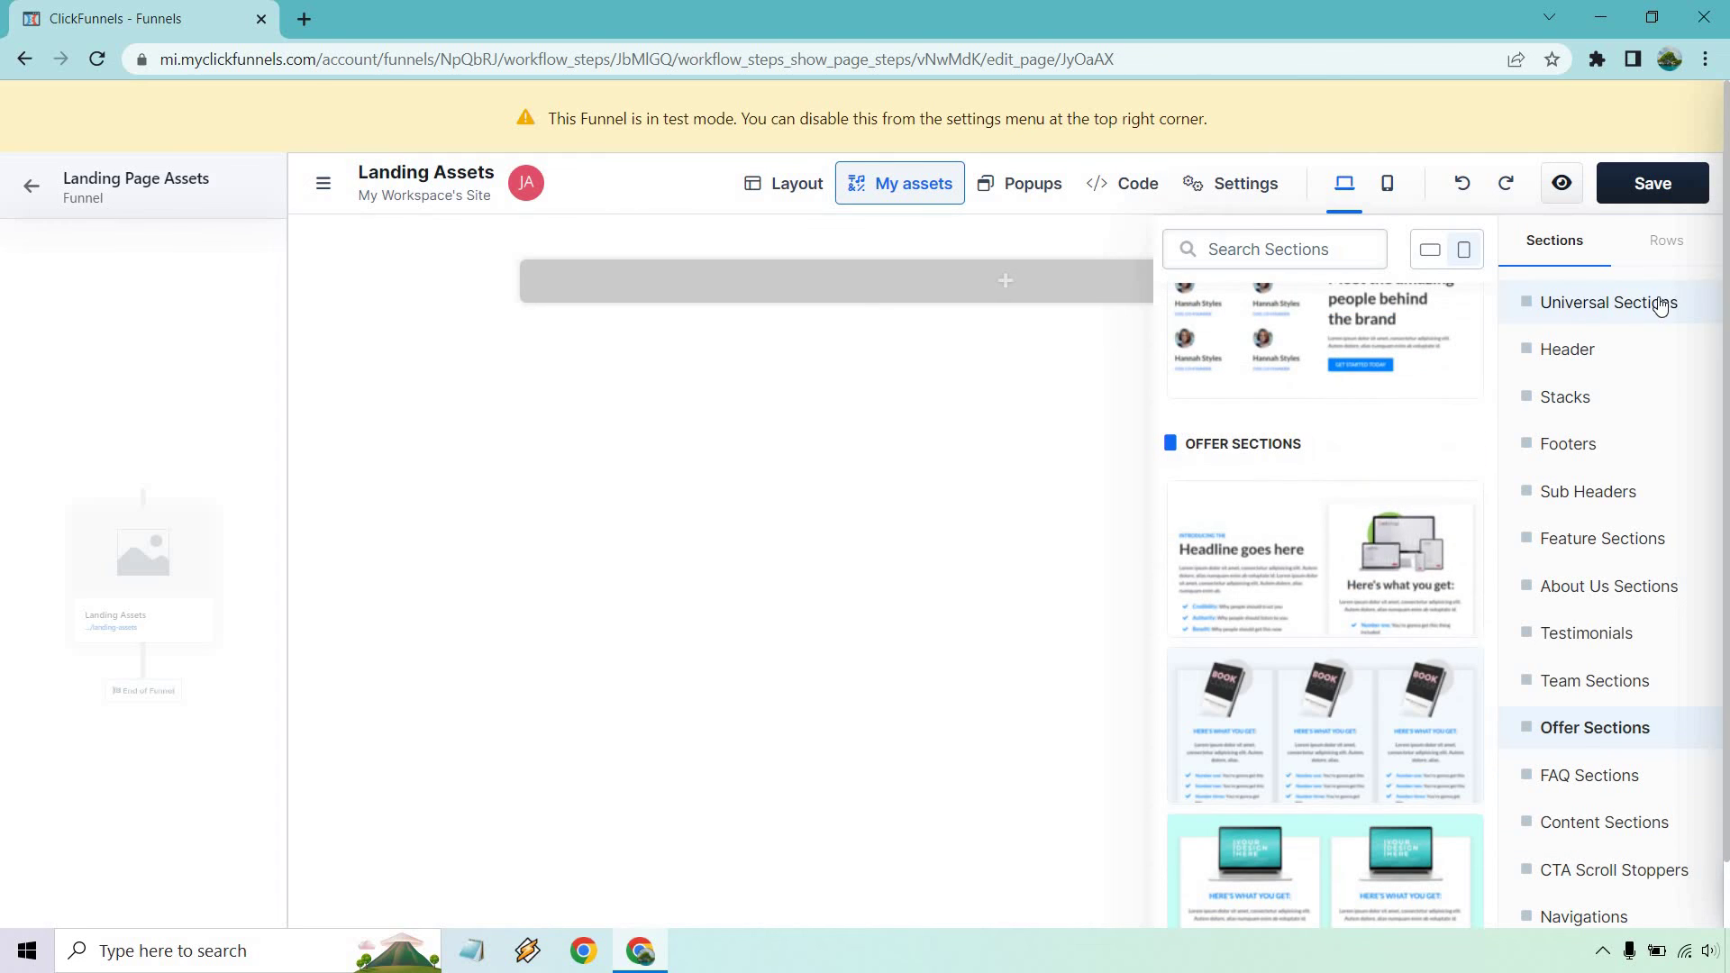
Return to Universal Sections and drag a Stacks layout onto the empty page.
click(1630, 326)
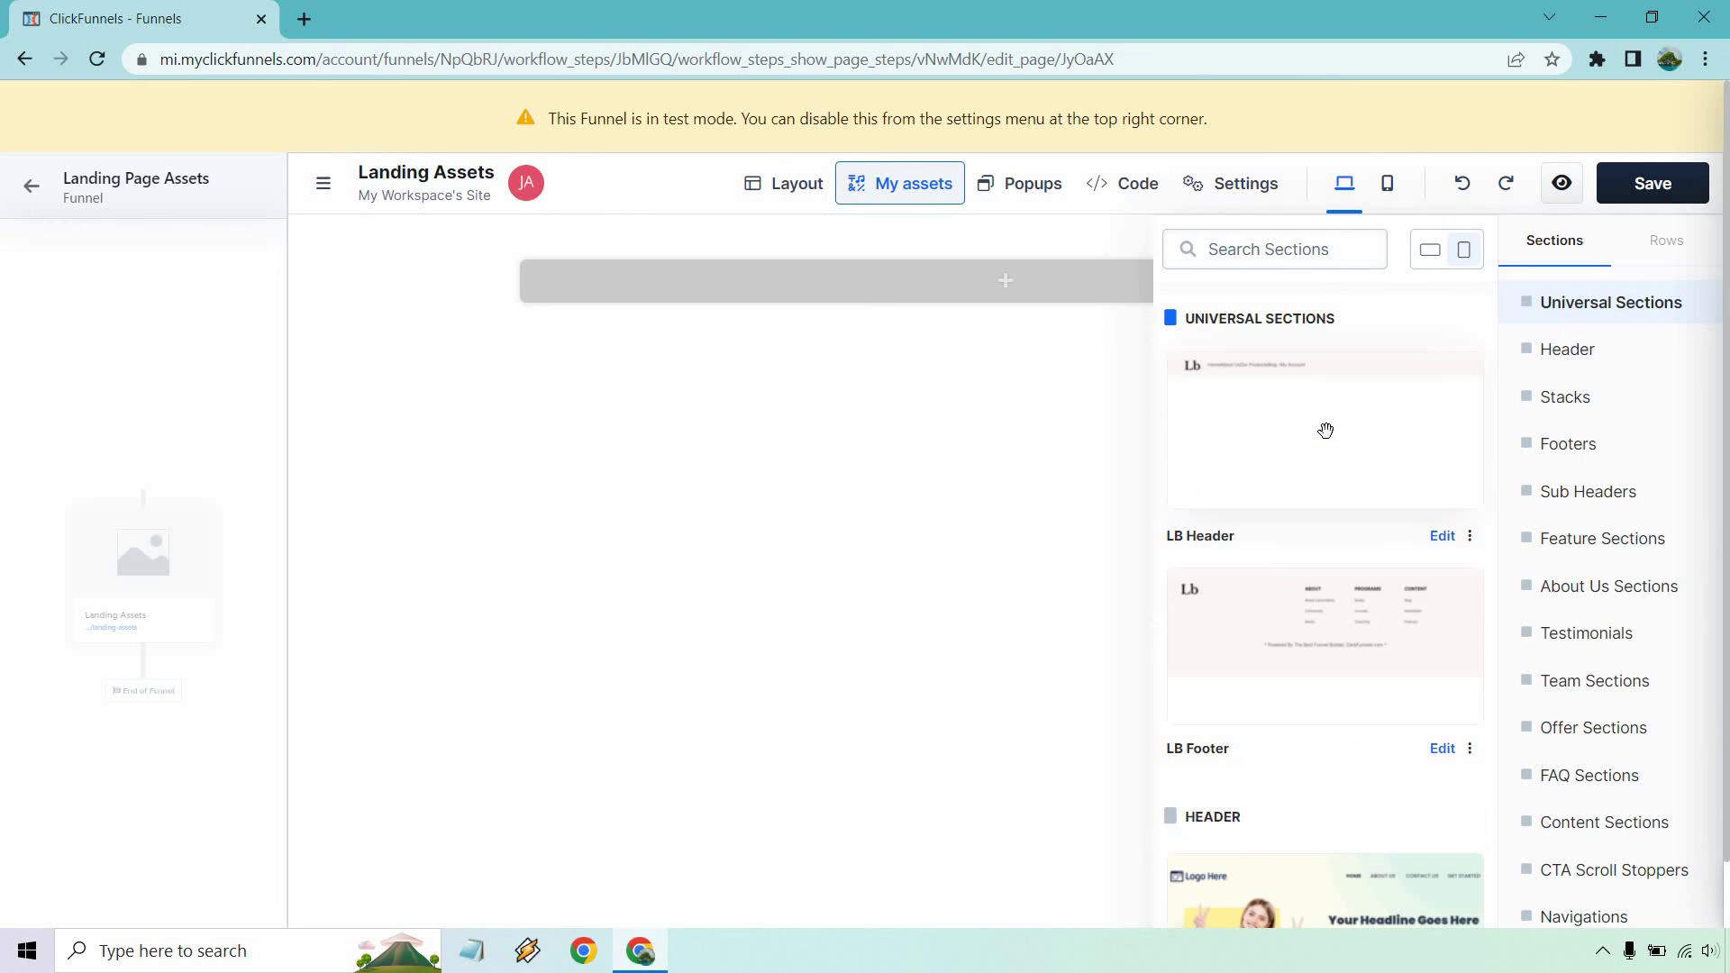
scroll(1262, 556, down, 10)
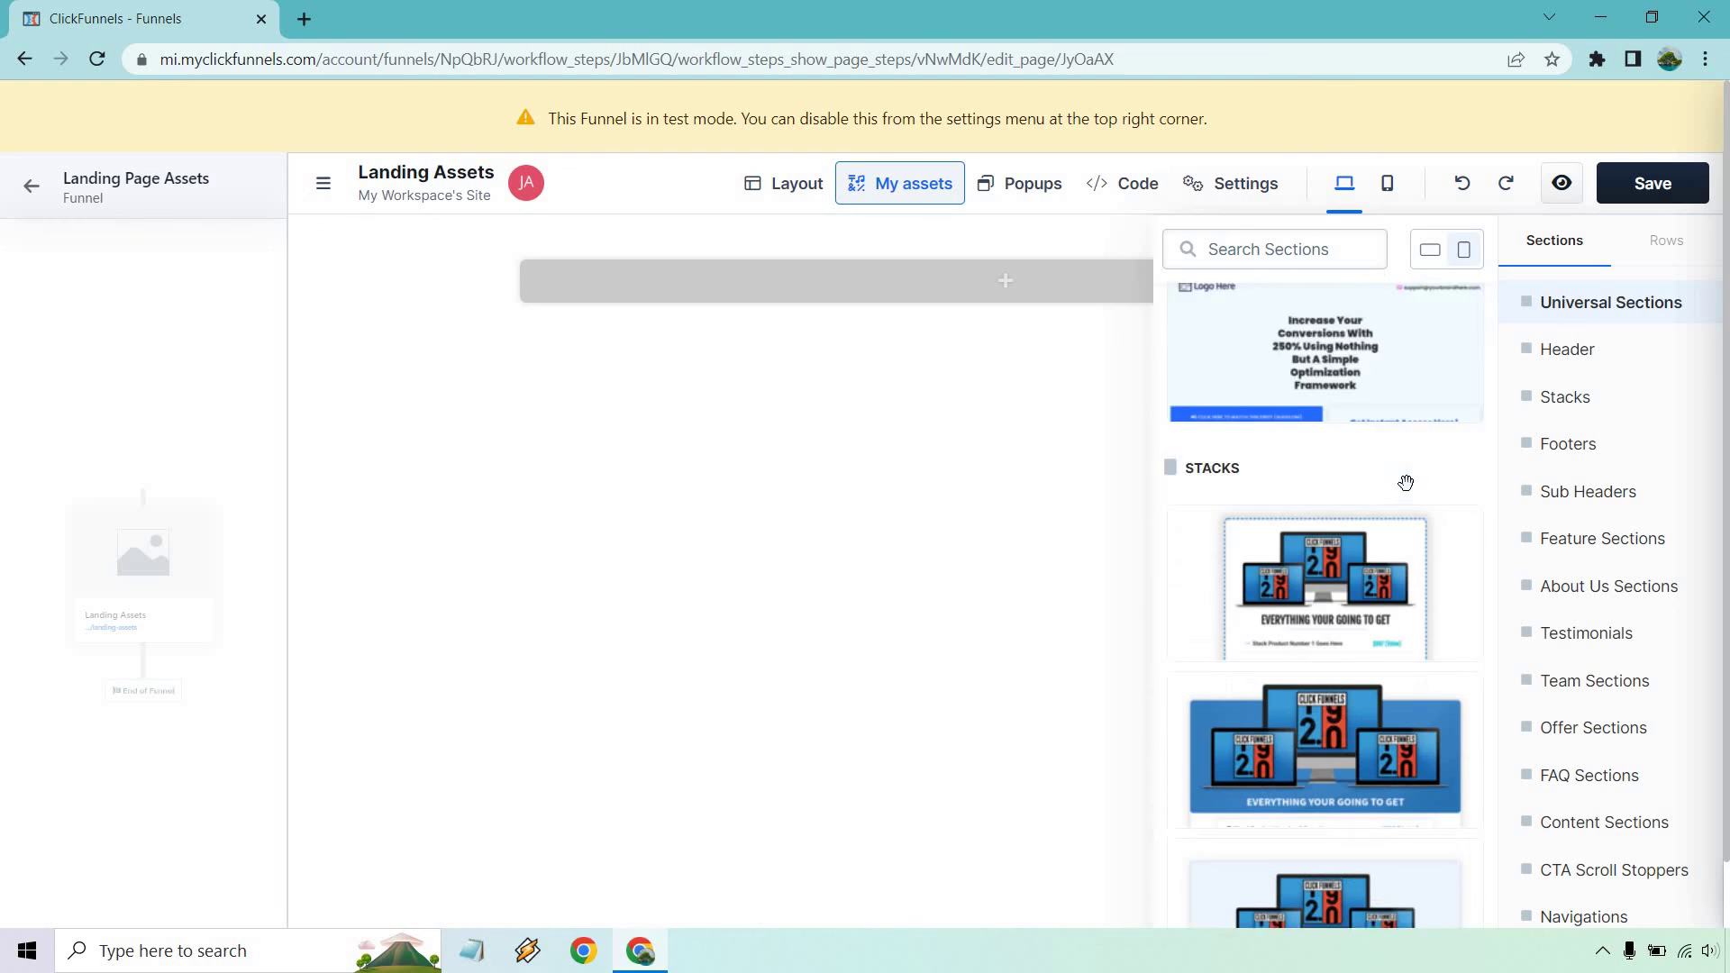
scroll(1407, 478, down, 5)
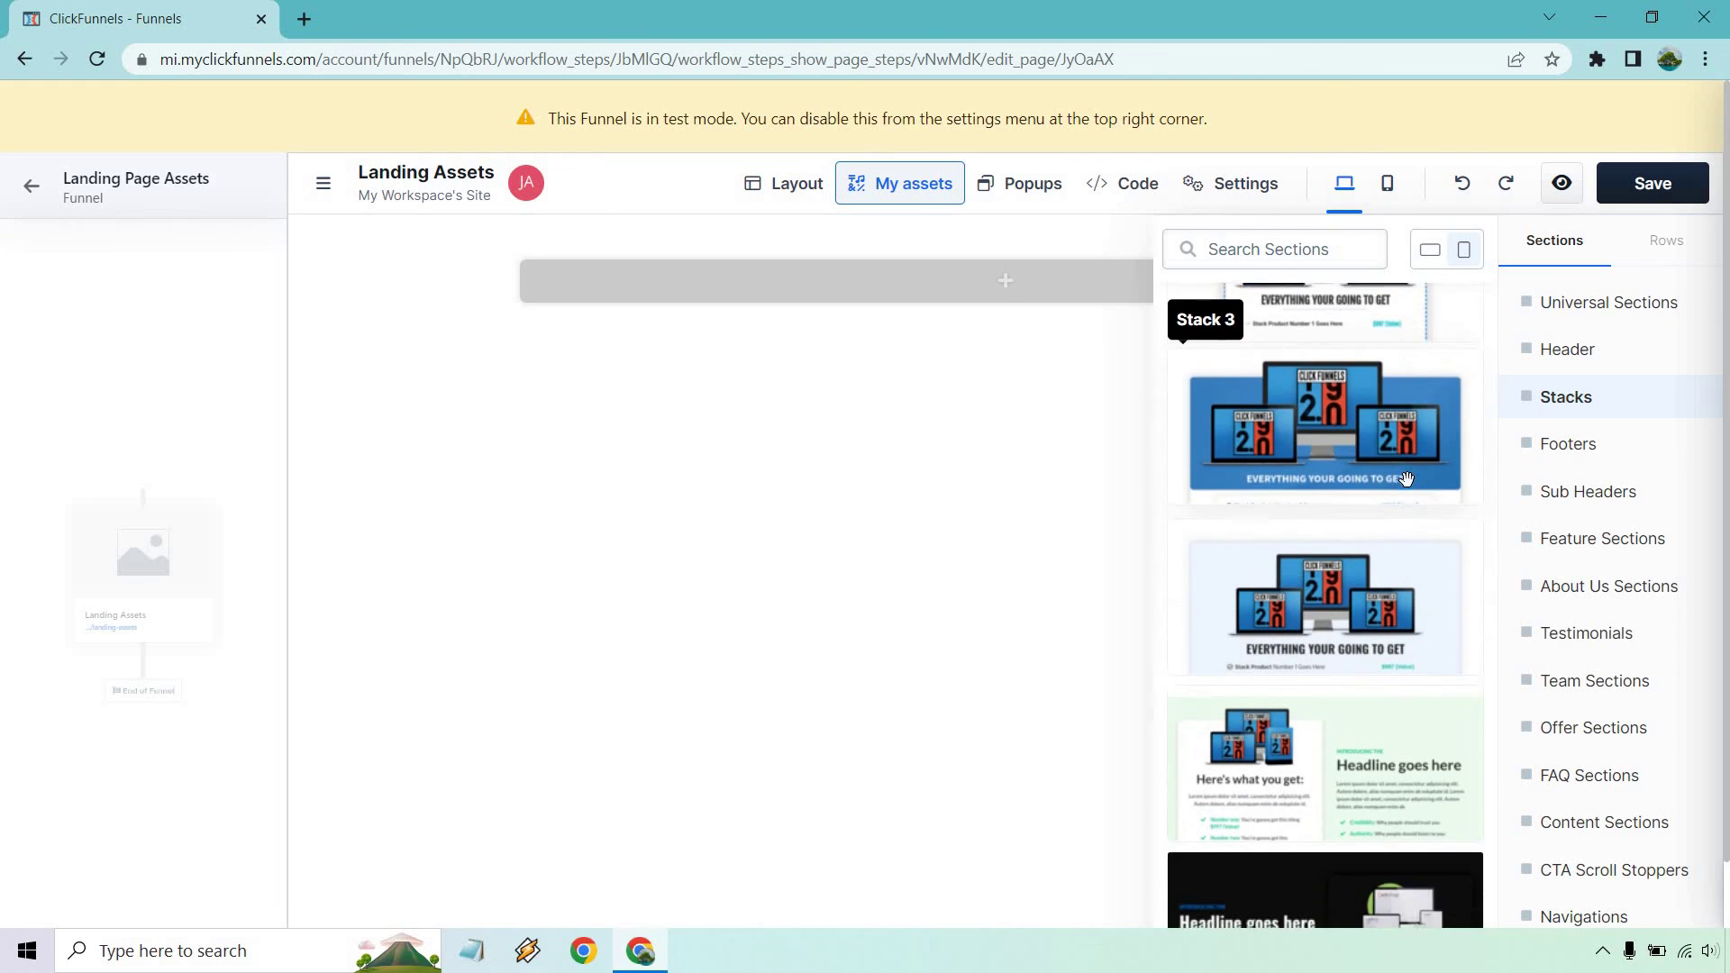
scroll(1410, 487, up, 4)
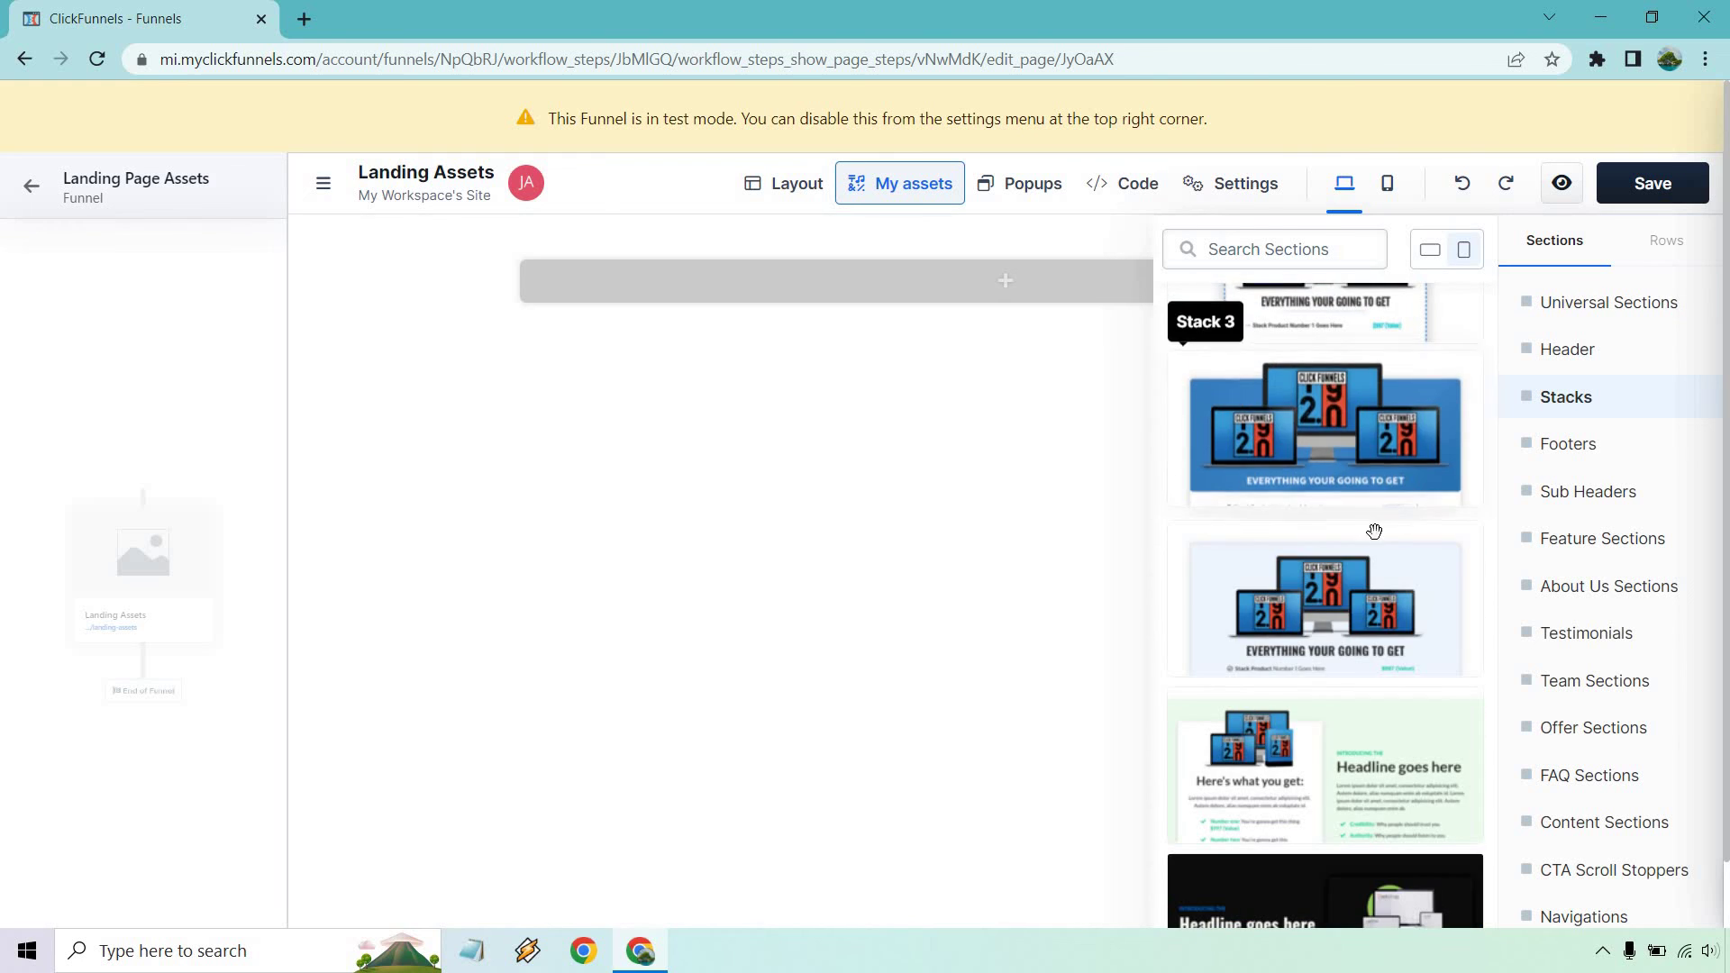
drag(1338, 591, 1259, 352)
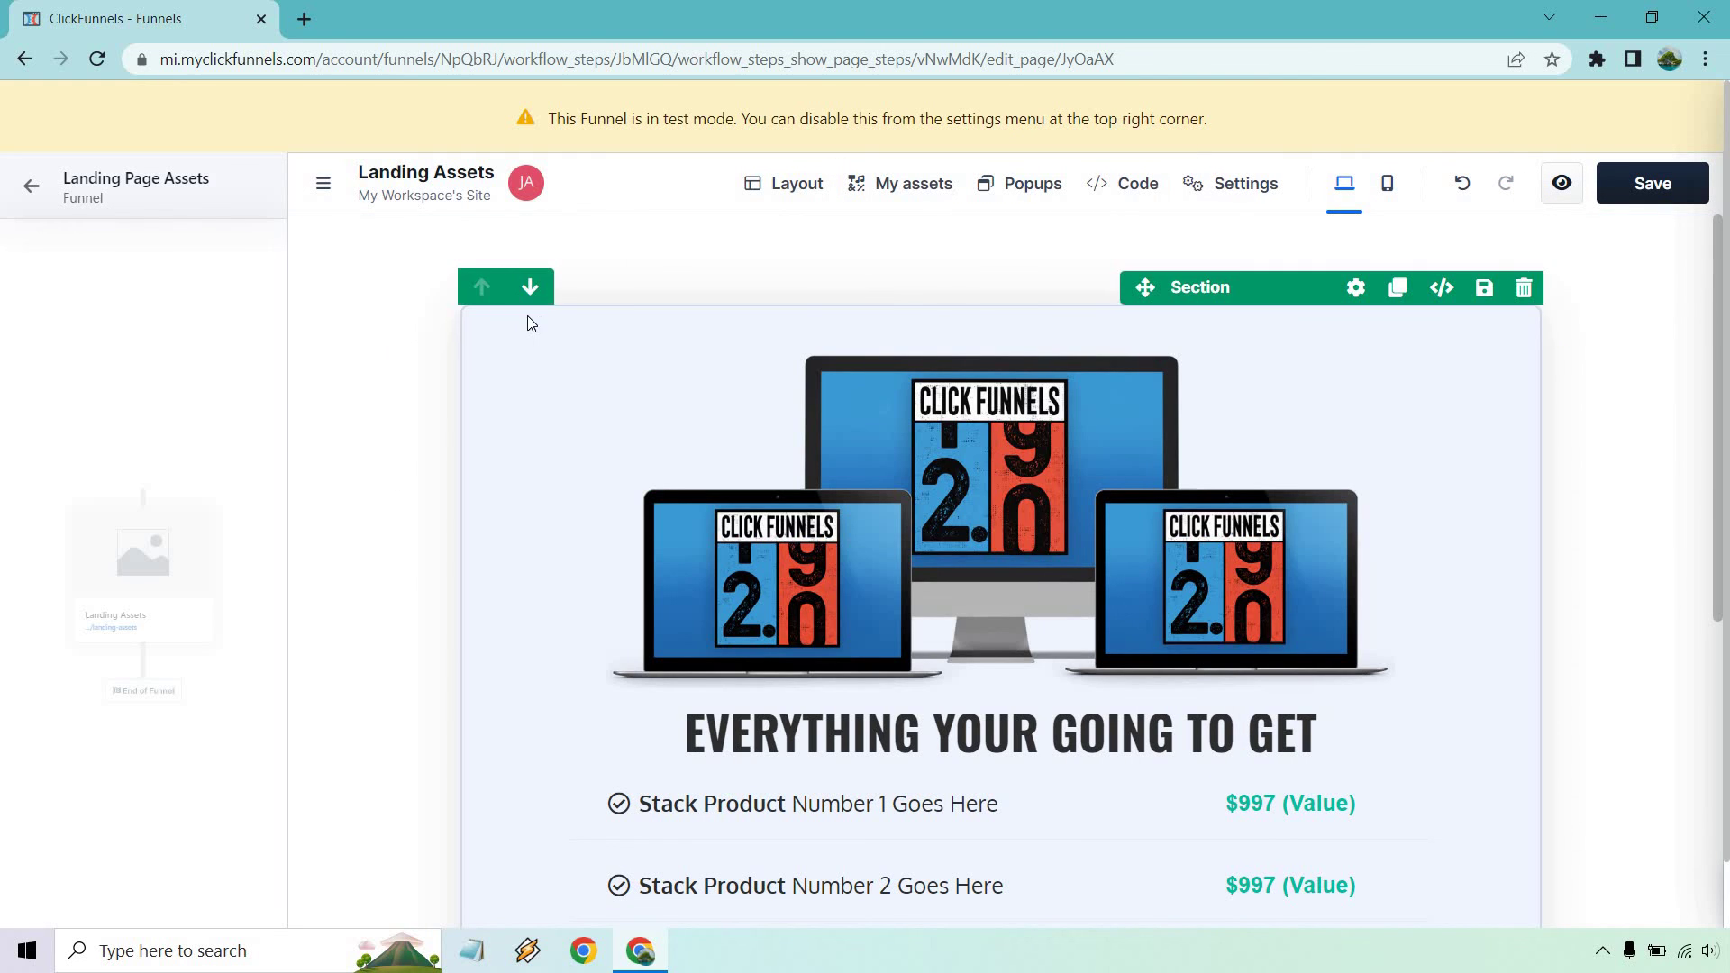
Scroll through the Stack 3 section showing four $997 products and TODAY ONLY $97 pricing.
scroll(355, 414, down, 4)
scroll(397, 411, up, 3)
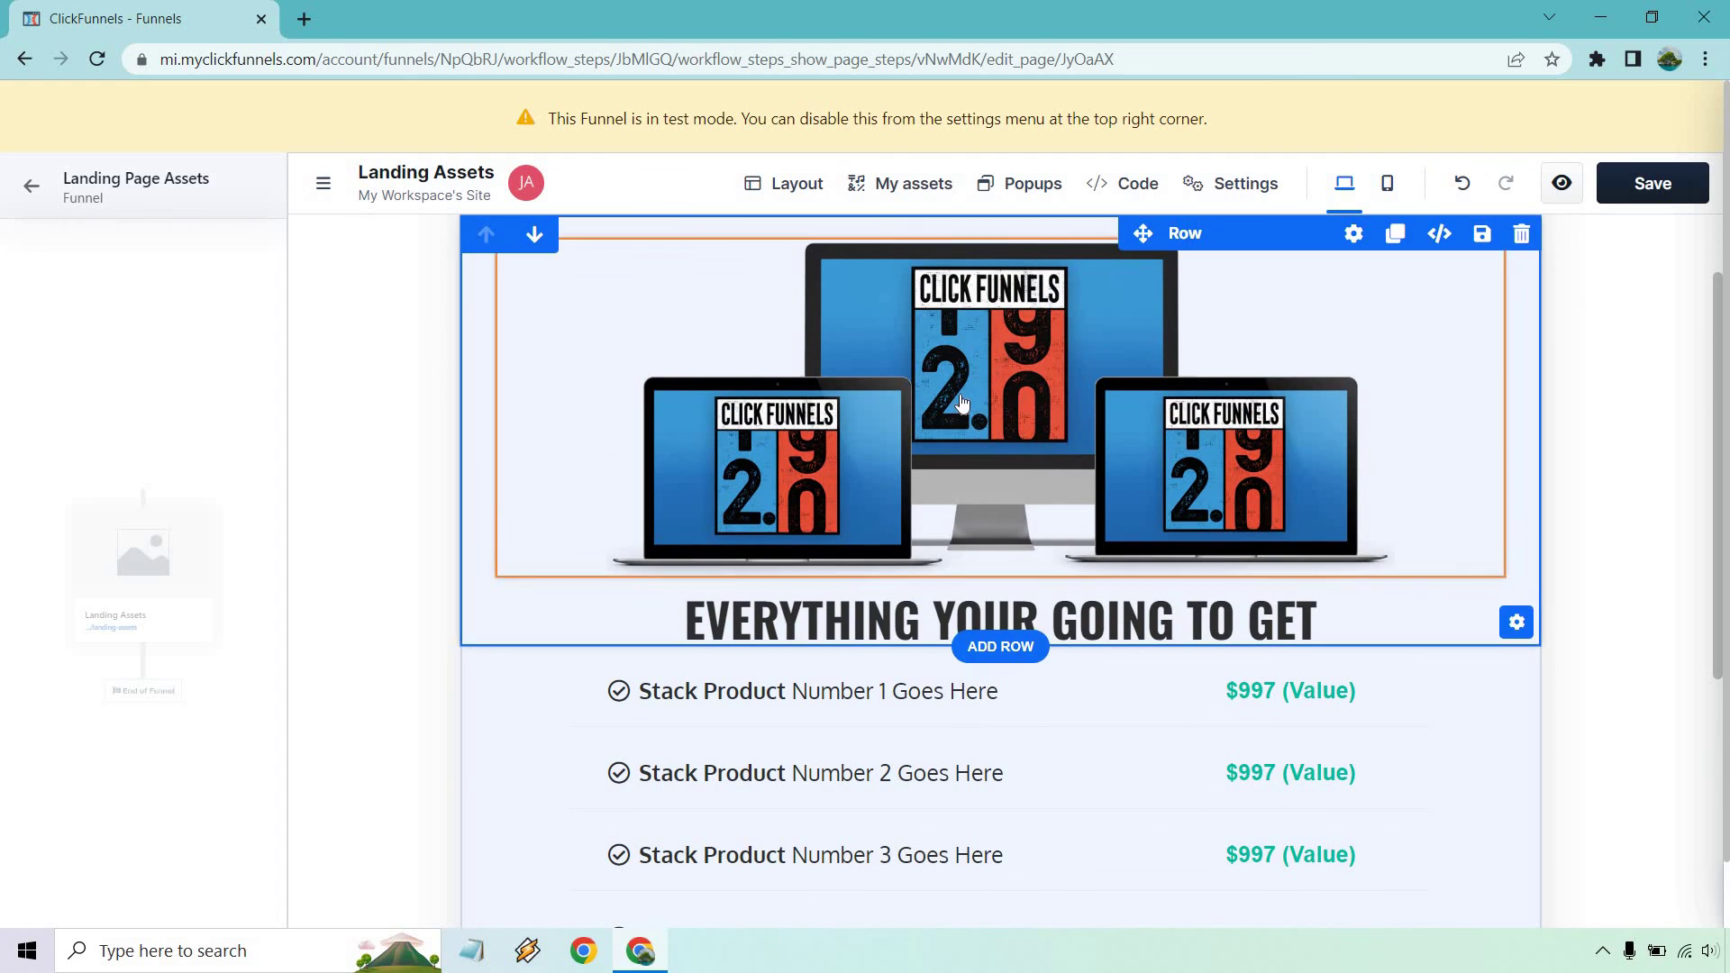
scroll(962, 403, down, 7)
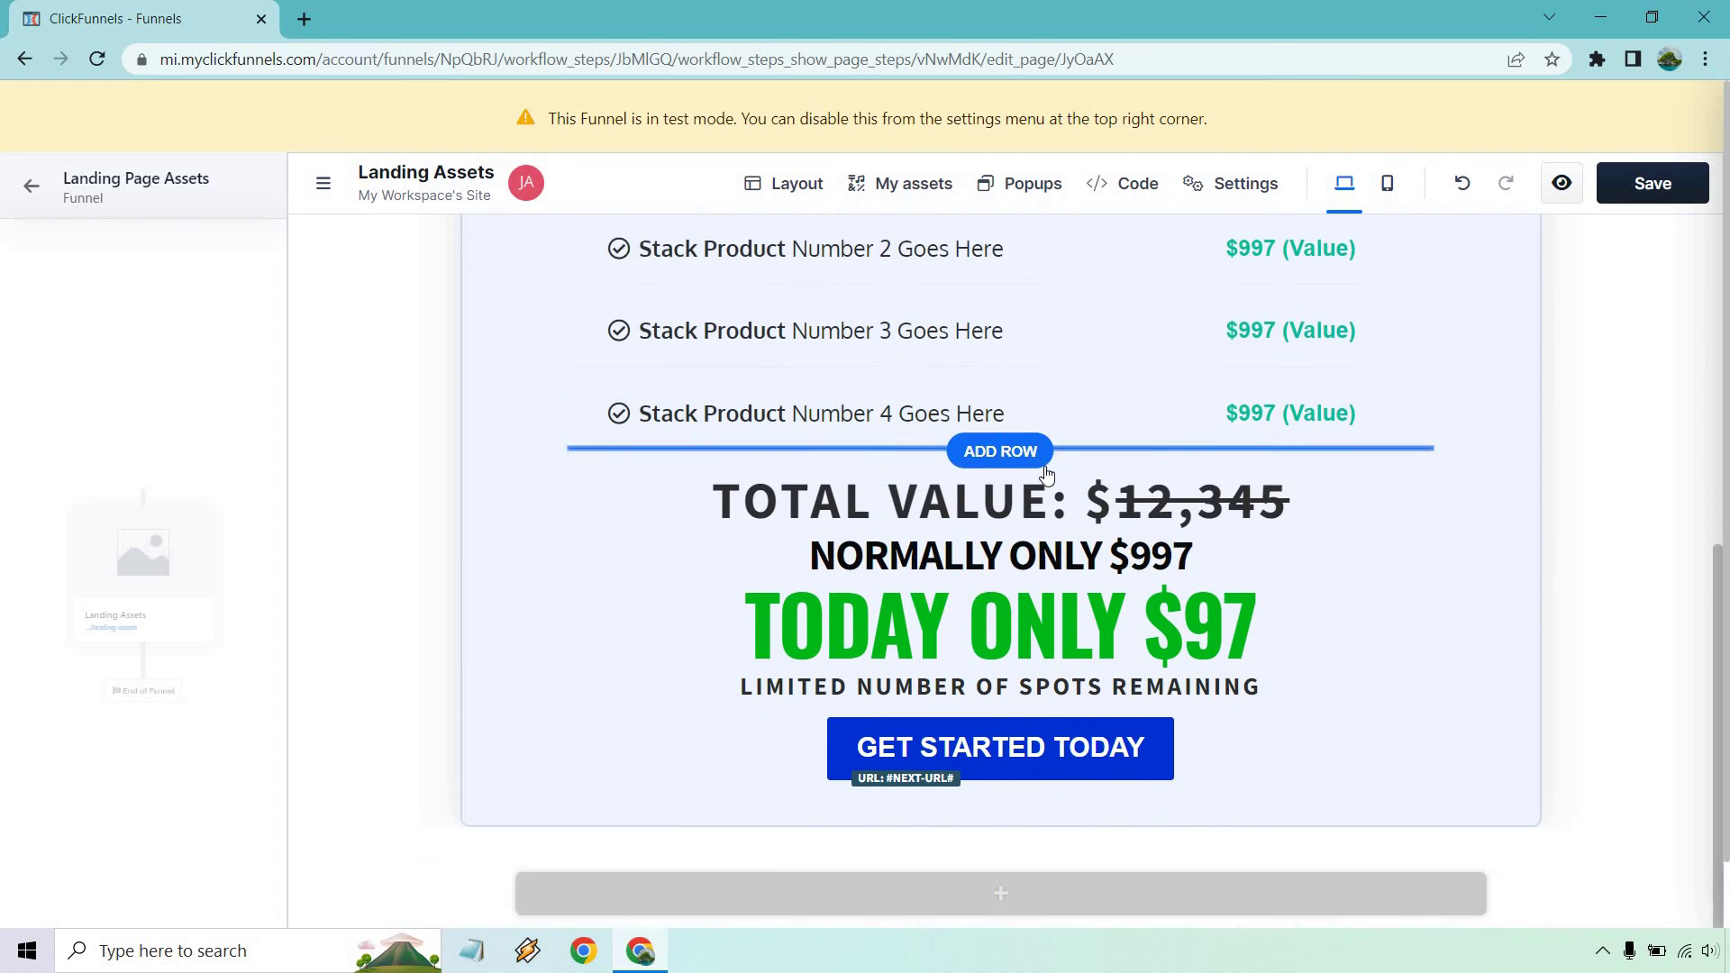
scroll(1637, 452, up, 8)
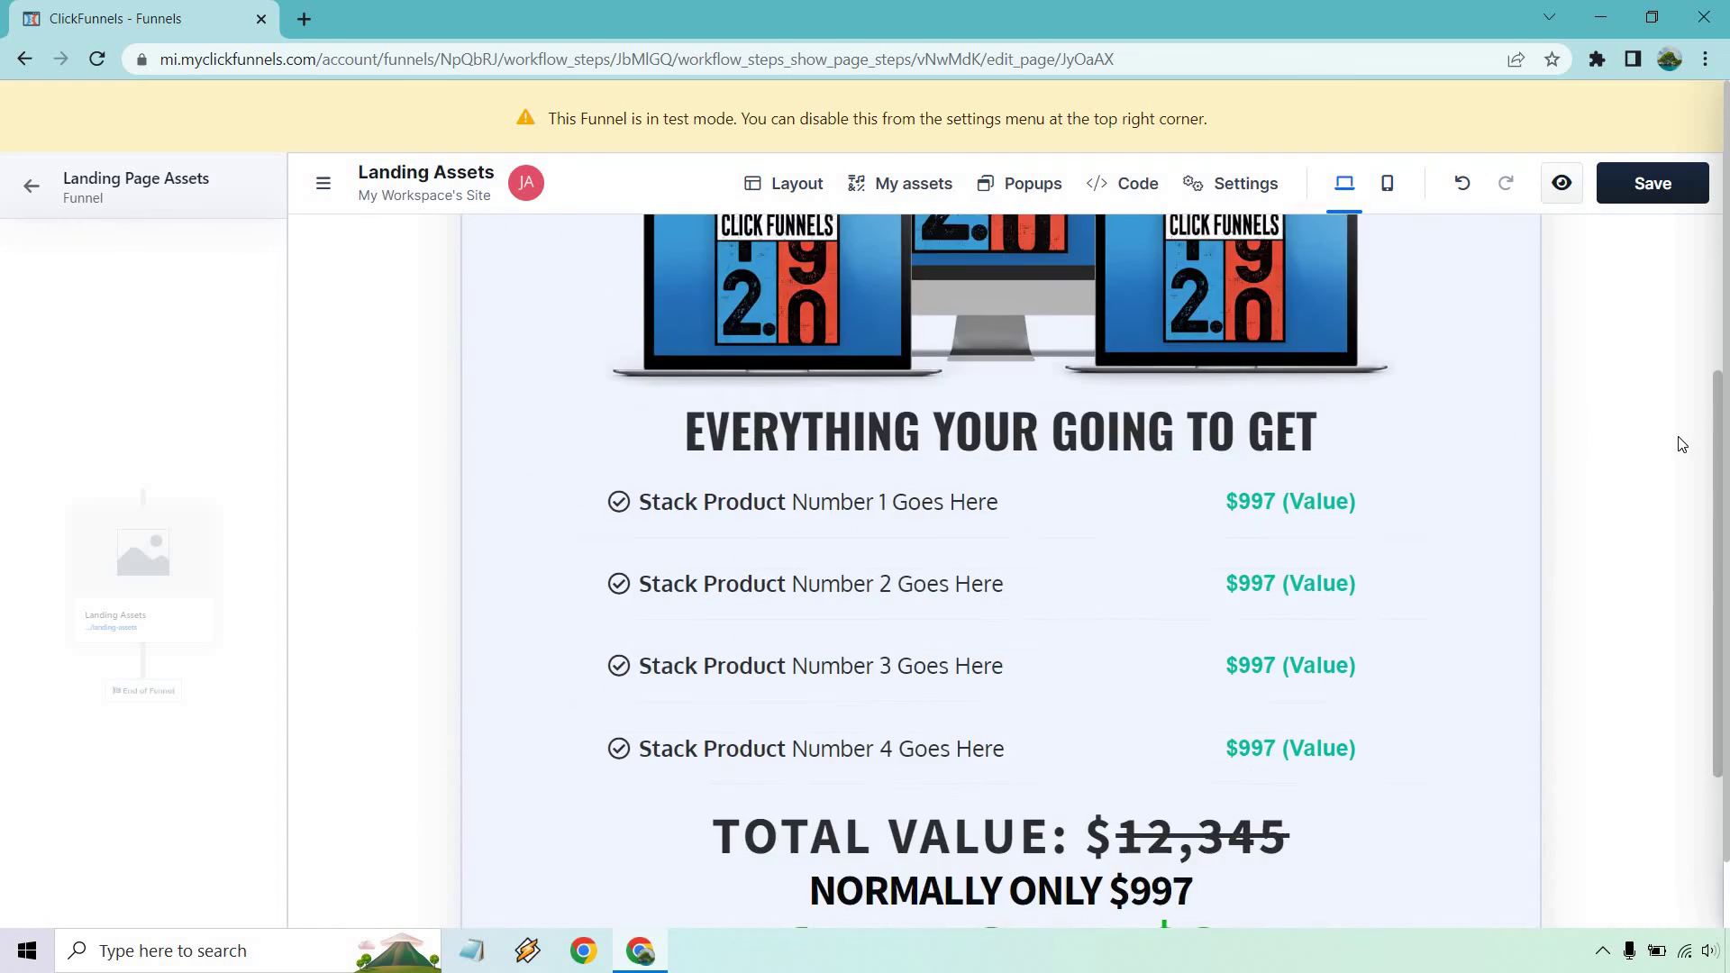
drag(1722, 306, 1722, 340)
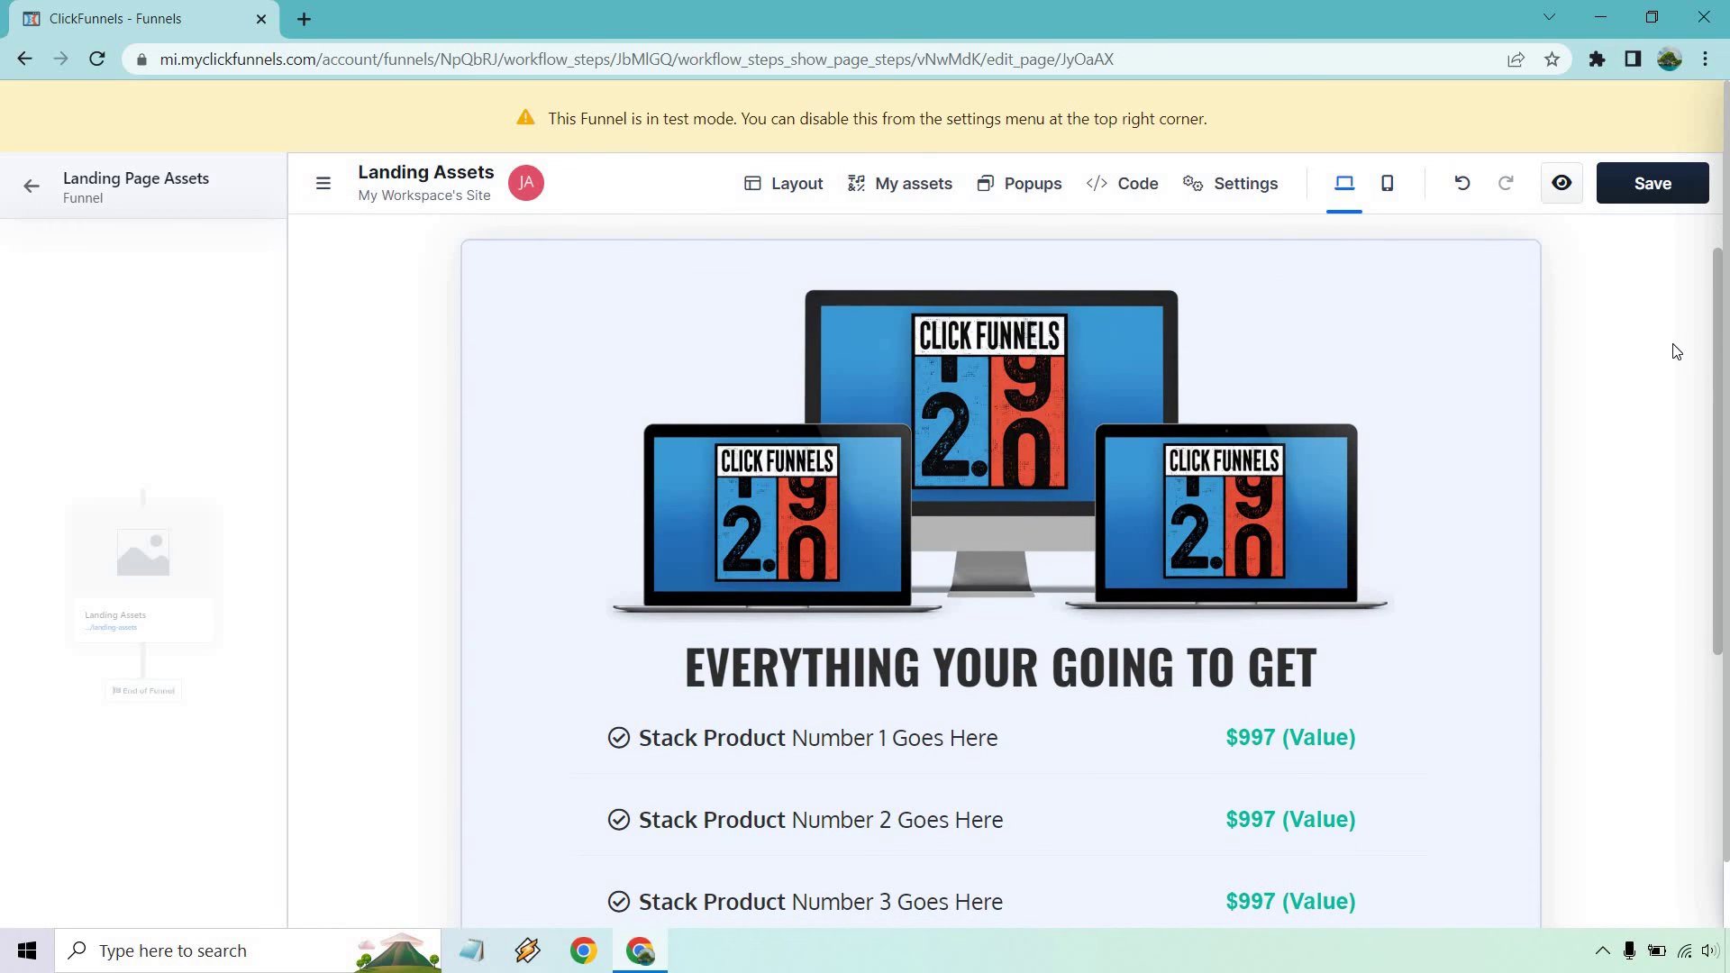